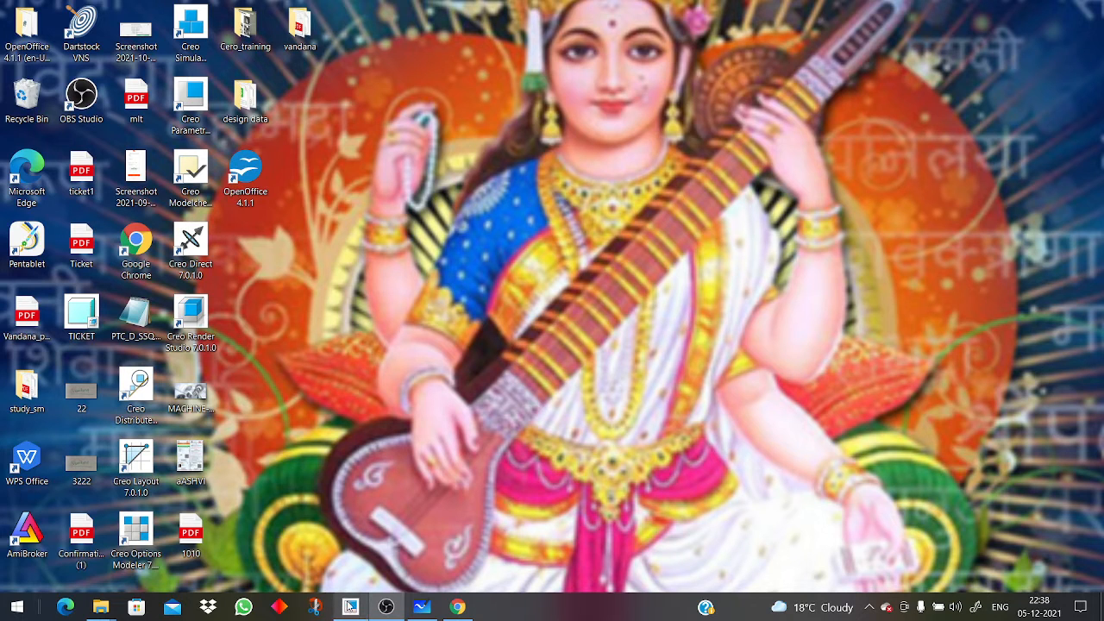
Switch to Creo Parametric and open part_01.prt from the Assembly folder inside Cero_training on the Desktop.
mouse_move(350, 606)
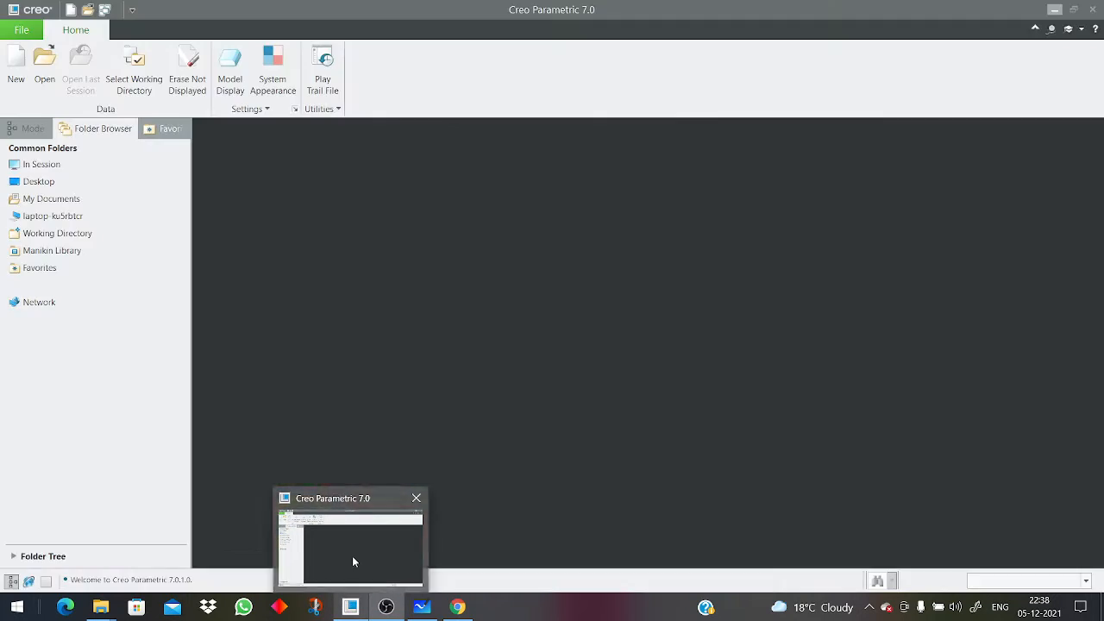
left_click(353, 561)
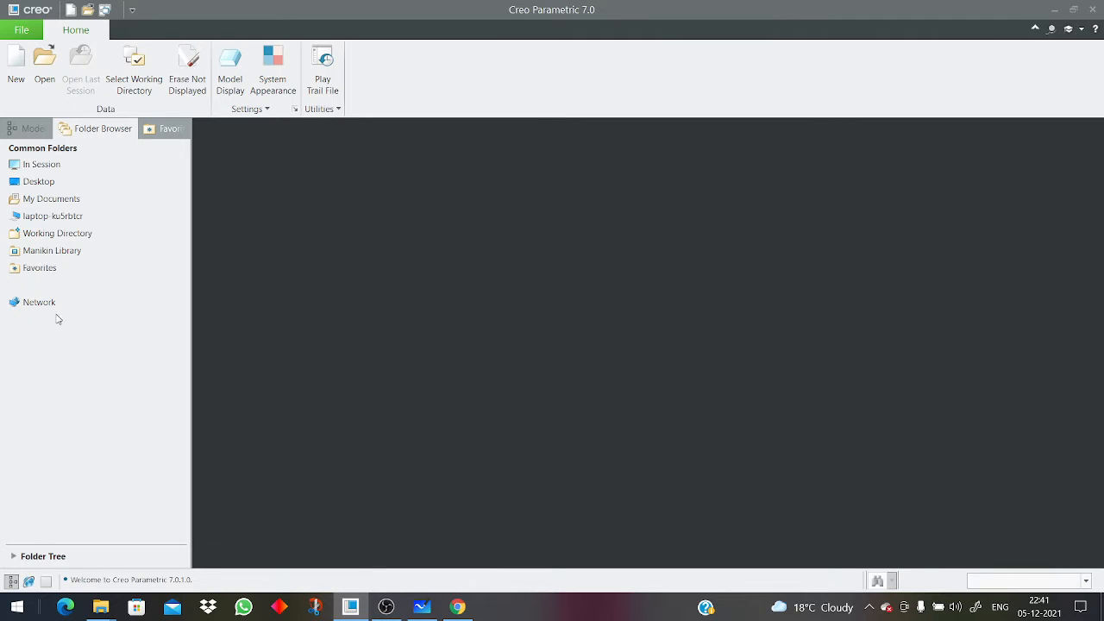
left_click(44, 77)
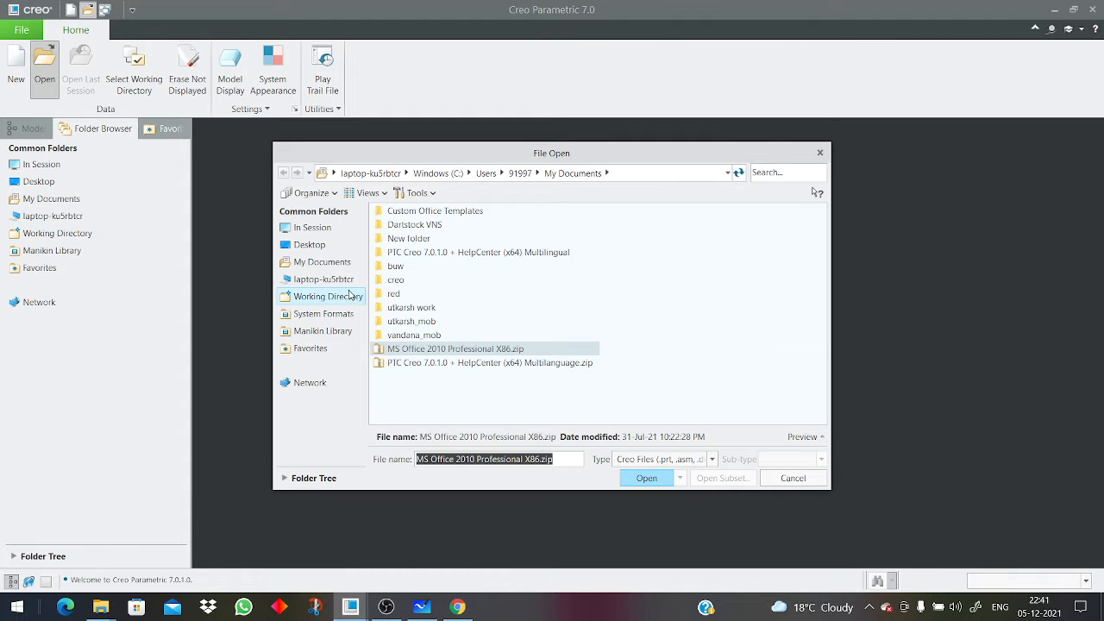
left_click(312, 246)
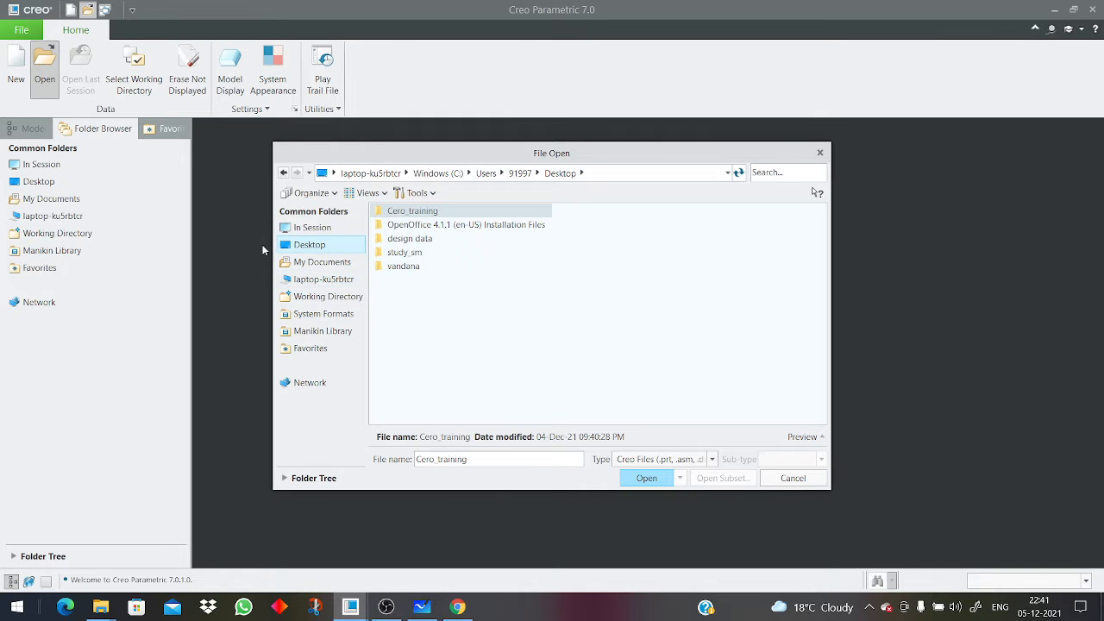
left_click(434, 216)
double_click(433, 217)
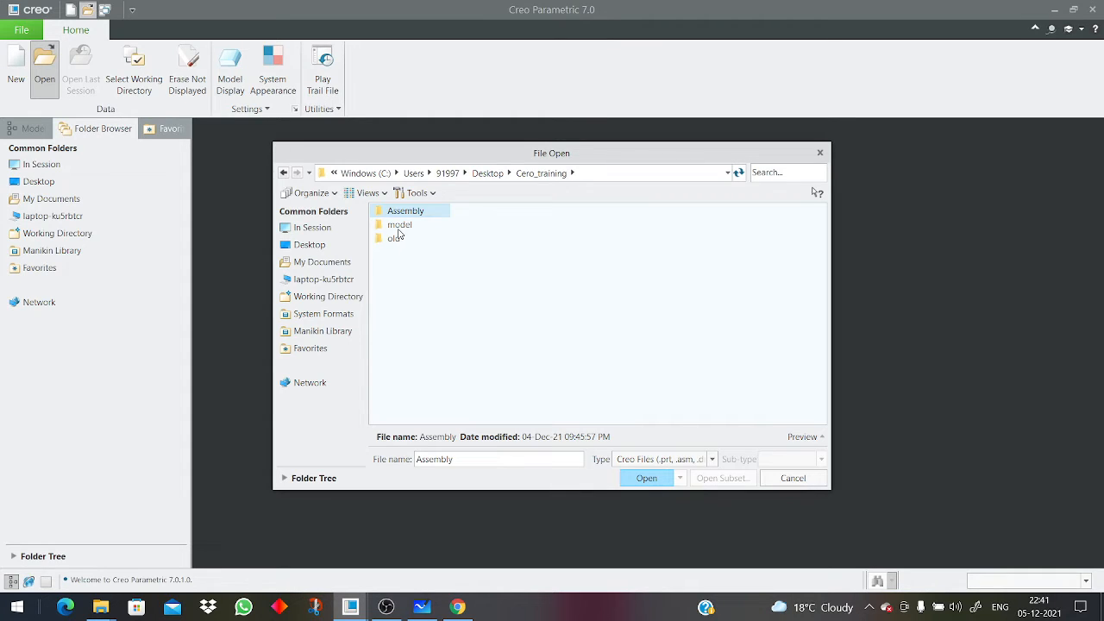
double_click(414, 213)
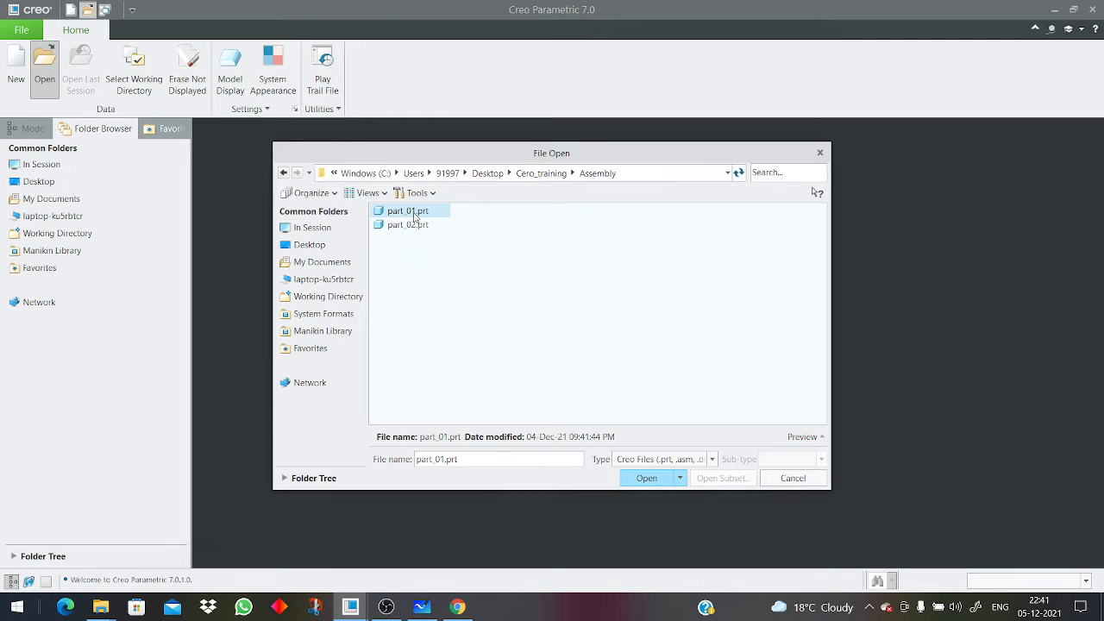
left_click(636, 477)
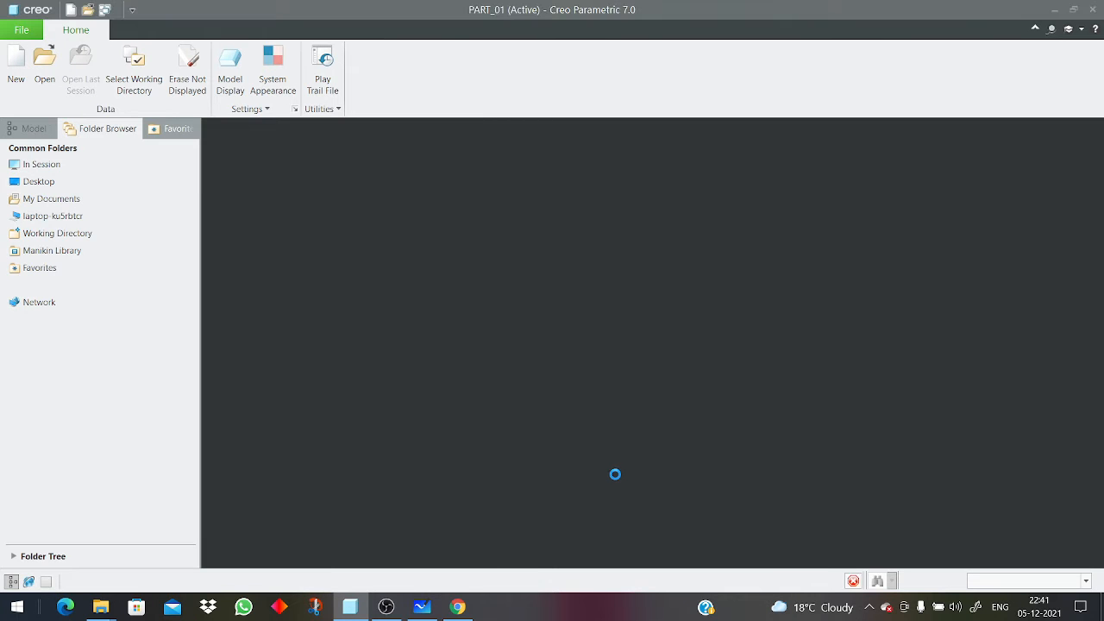
Turn off the display of all datum axes, points, coordinate systems and planes for the plate part.
scroll(593, 343, "down", 3)
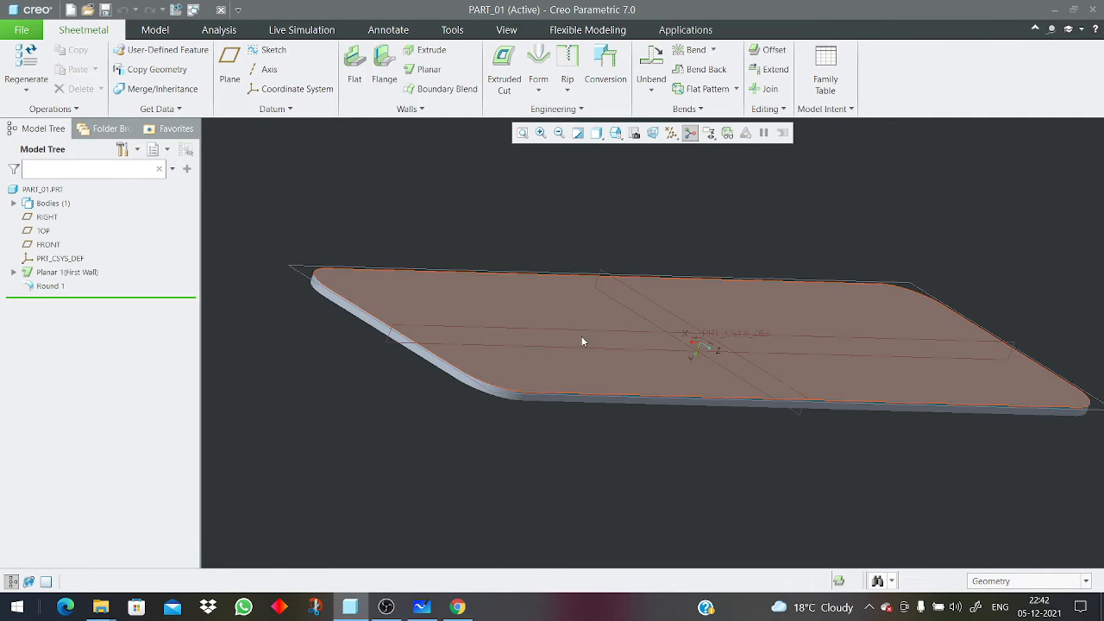
middle_click_drag(584, 341, 556, 369)
scroll(567, 321, "up", 3)
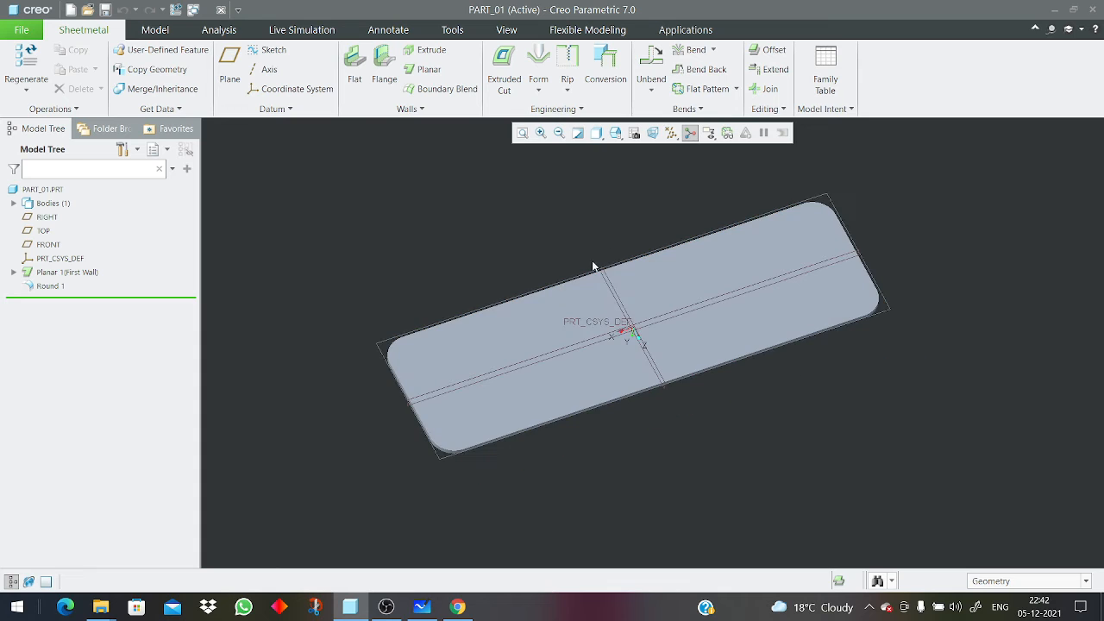
left_click(671, 131)
left_click(603, 150)
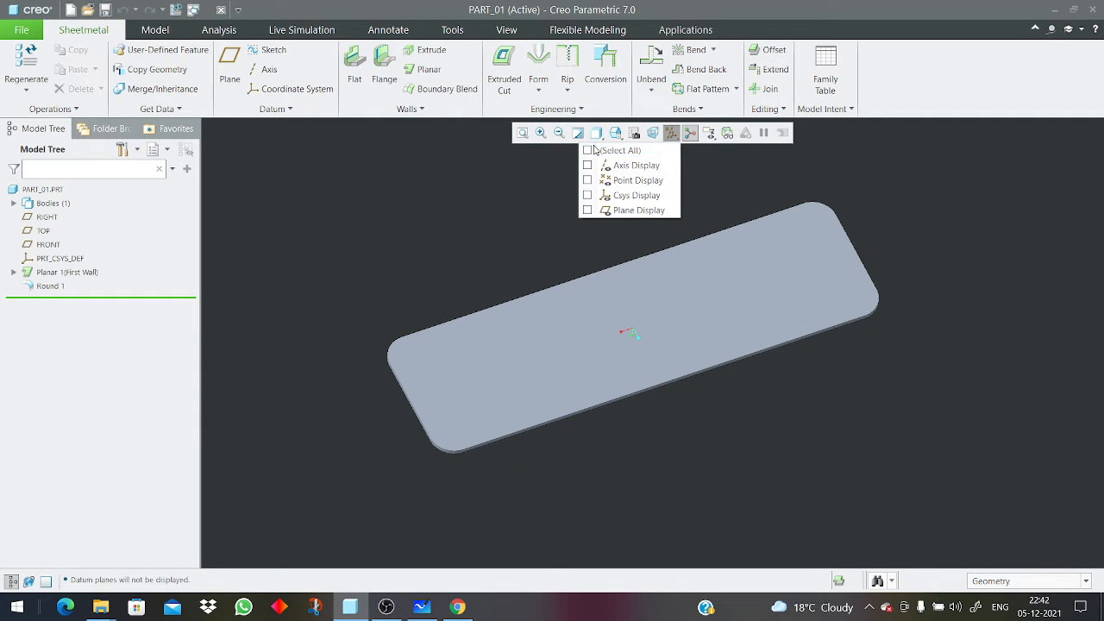
middle_click_drag(692, 314, 781, 329)
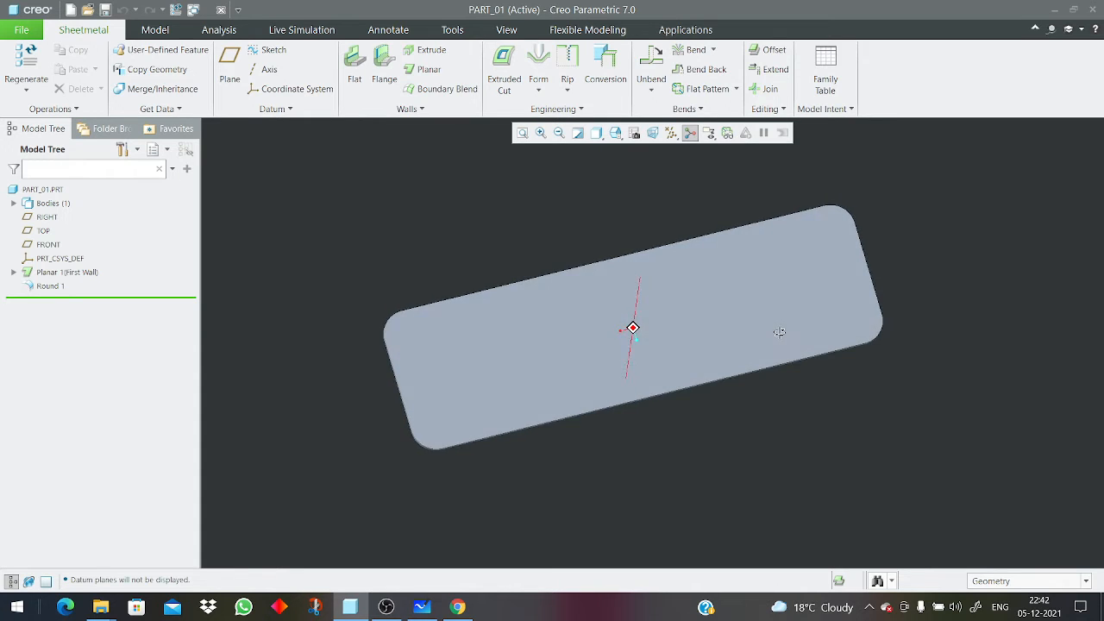
middle_click_drag(577, 274, 569, 236)
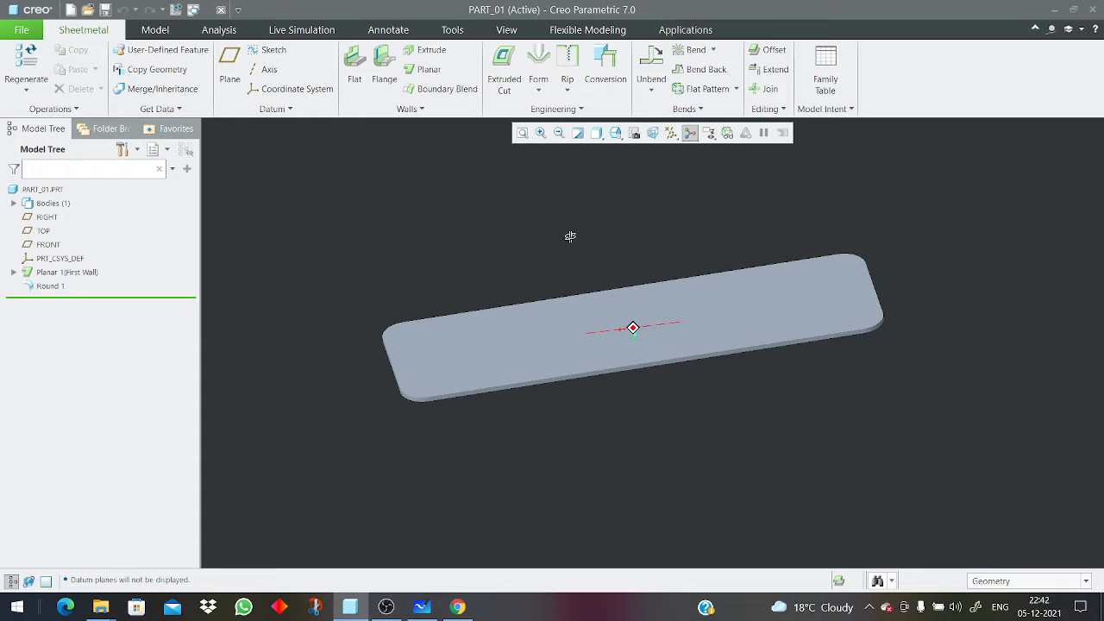
middle_click_drag(537, 315, 537, 288)
scroll(425, 354, "up", 1)
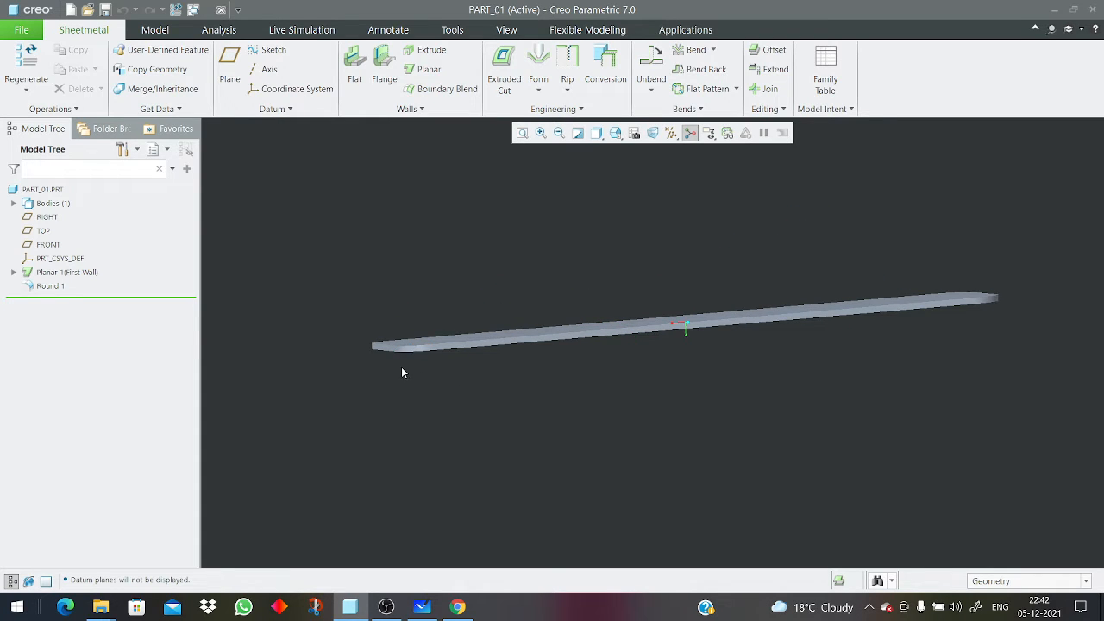
middle_click_drag(467, 319, 480, 358)
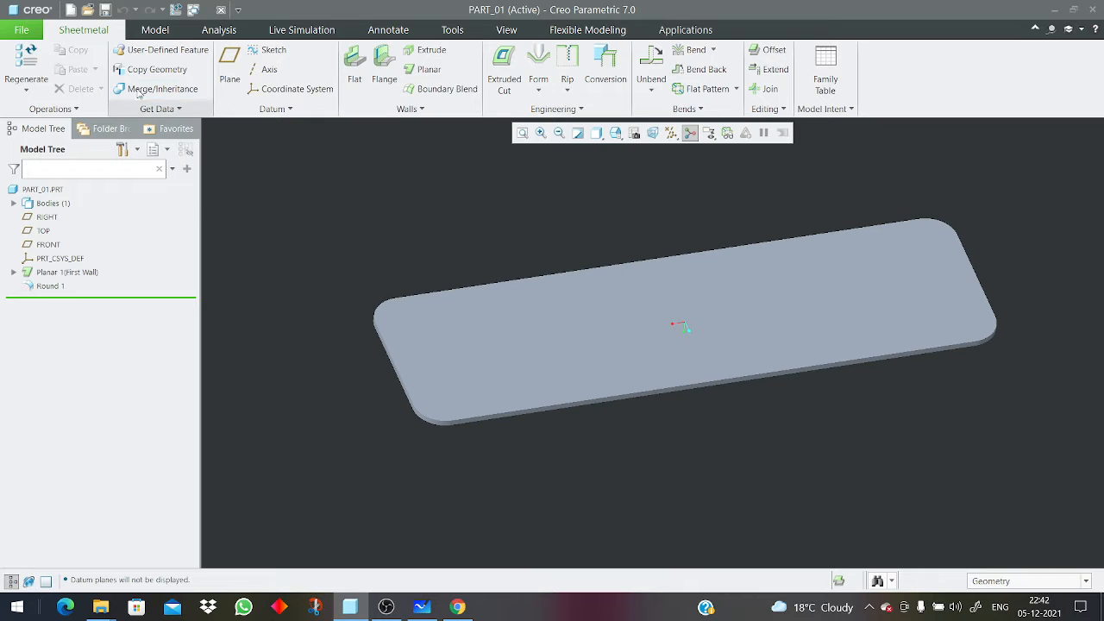
Open part_02.prt from the same Assembly folder and maximize its window.
left_click(87, 10)
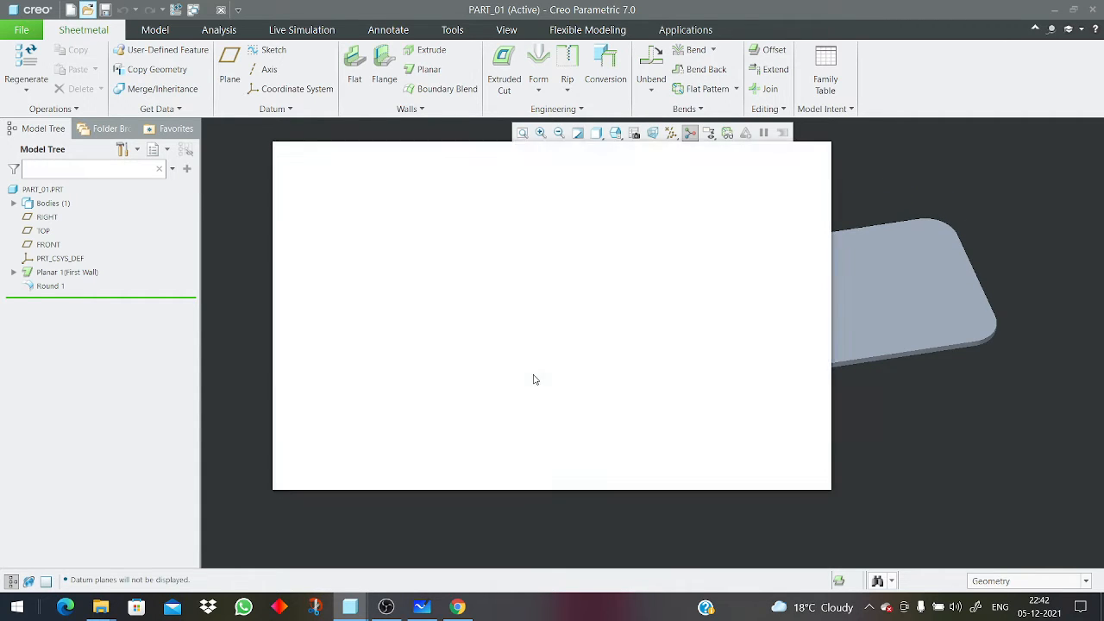
left_click(411, 225)
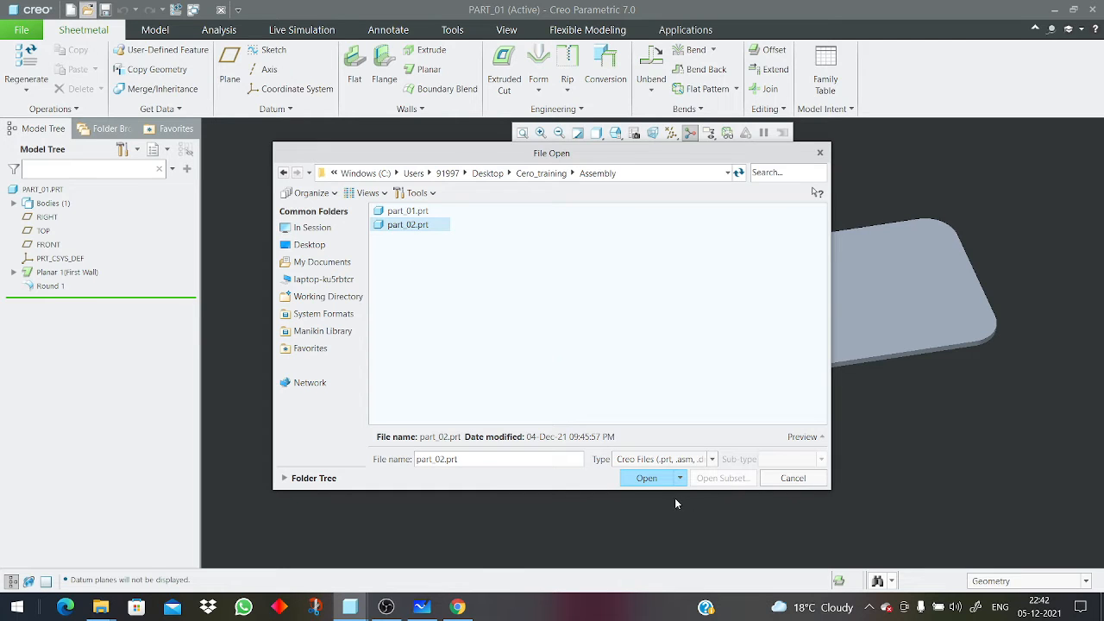
left_click(627, 478)
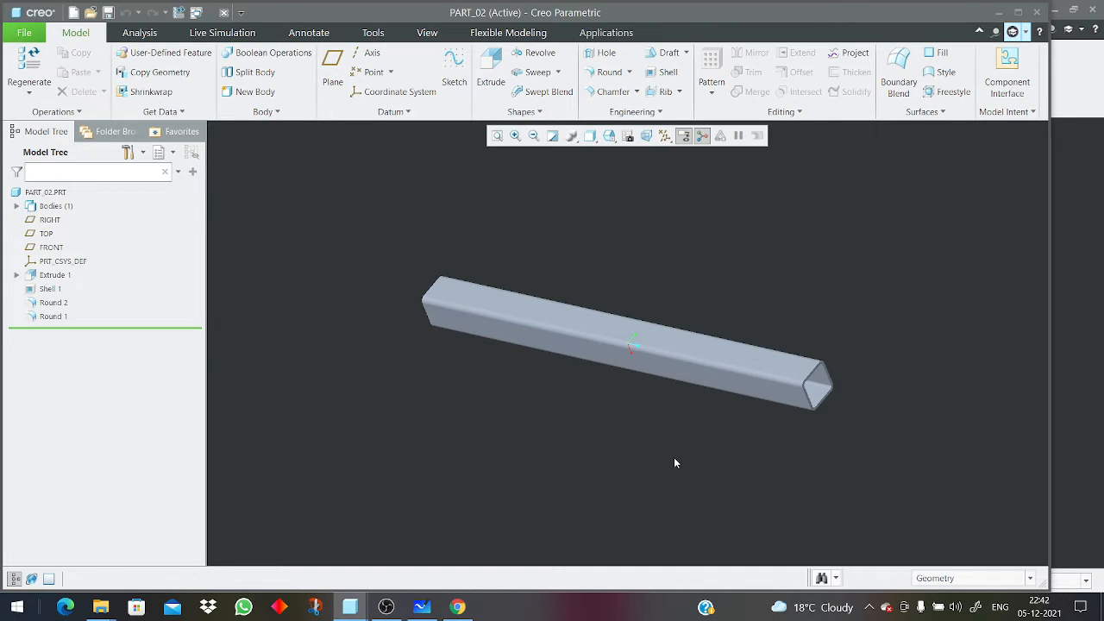
left_click(1017, 12)
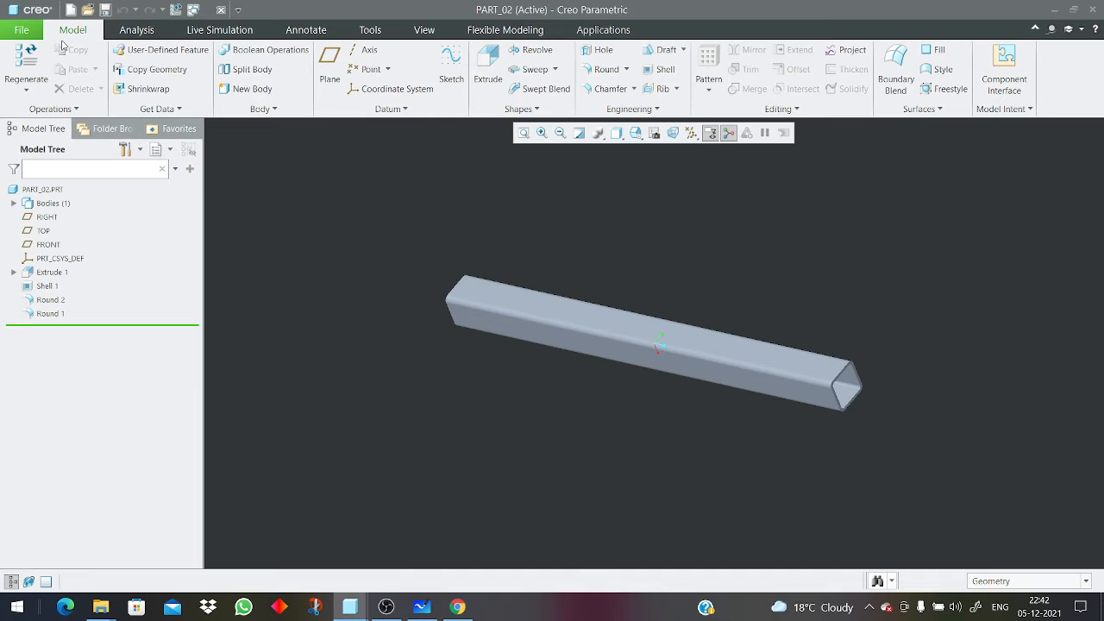
Create a new solid part named Assembly01 using the default template.
left_click(71, 9)
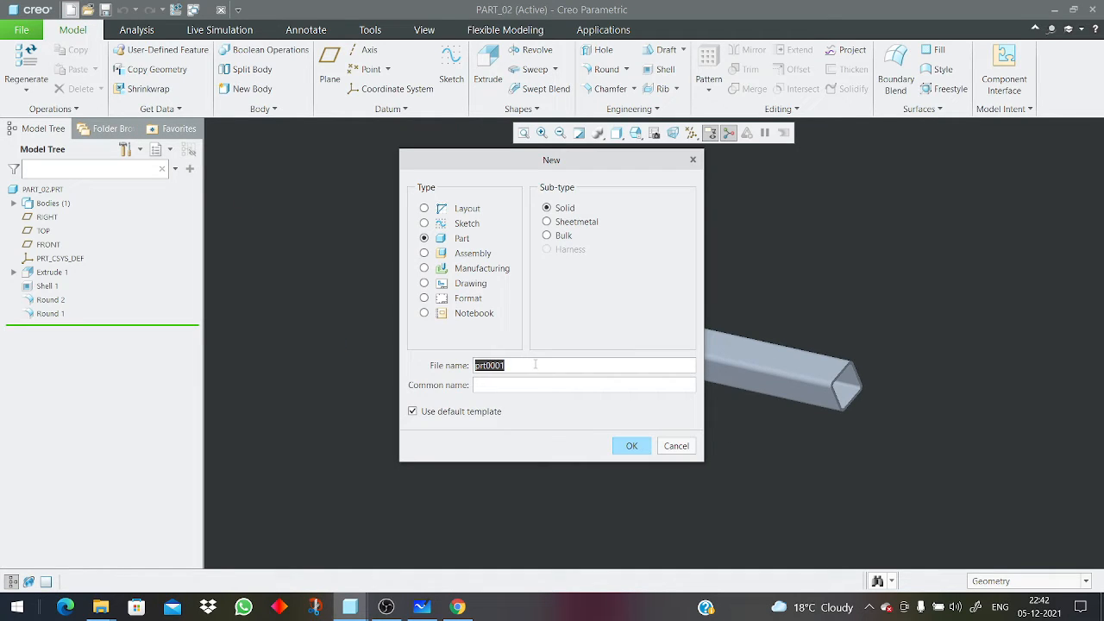
type("A")
key("BackSpace")
type("A")
key("BackSpace")
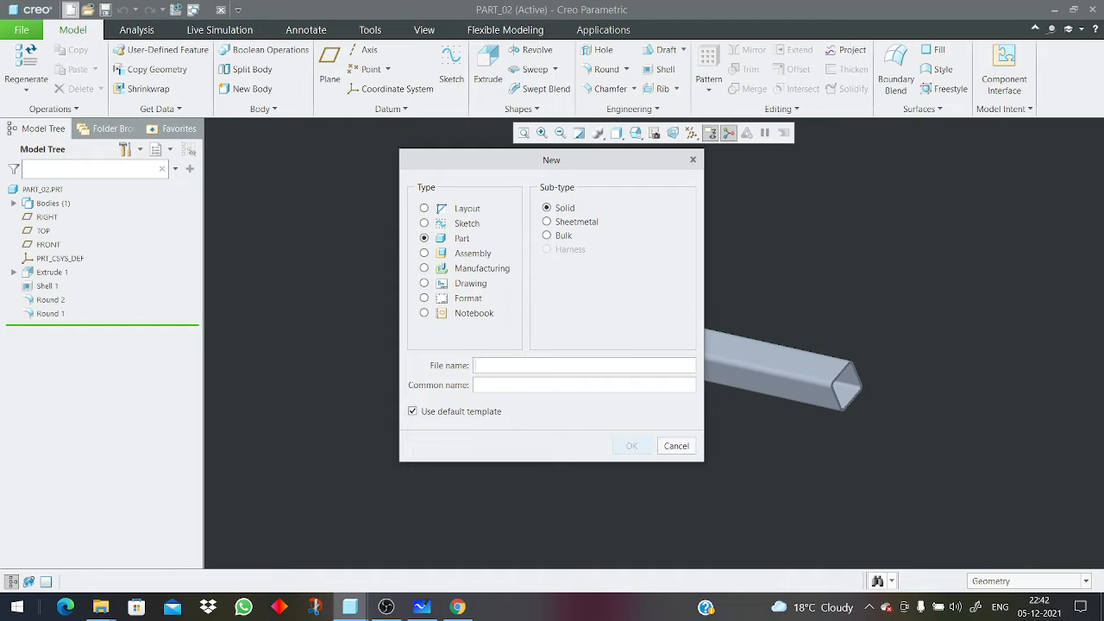
type("Assembly0")
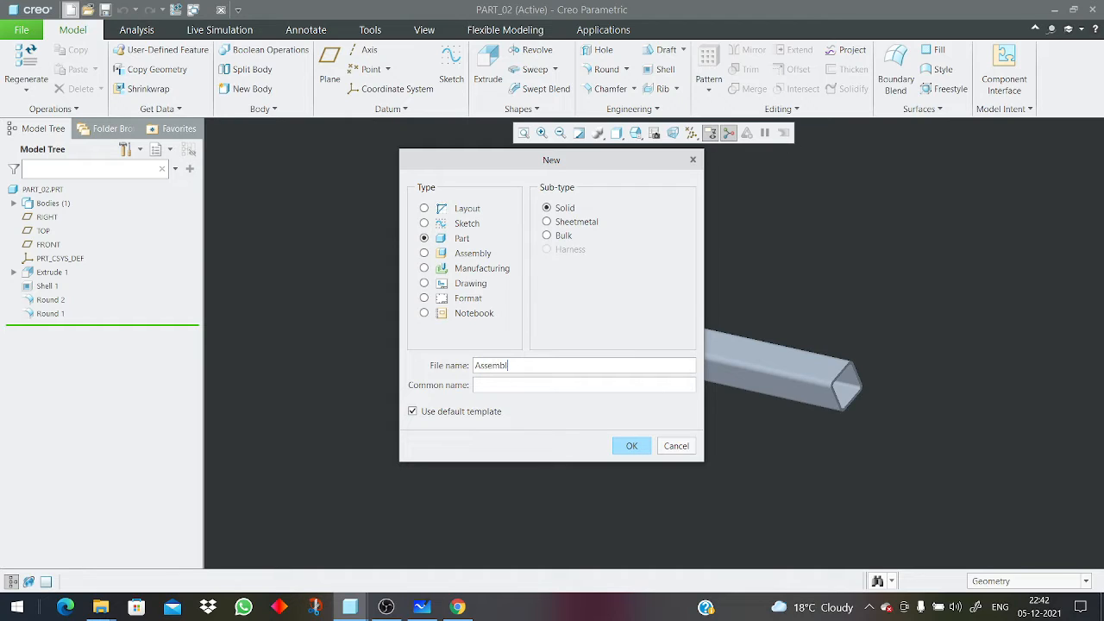
type("1")
left_click(636, 447)
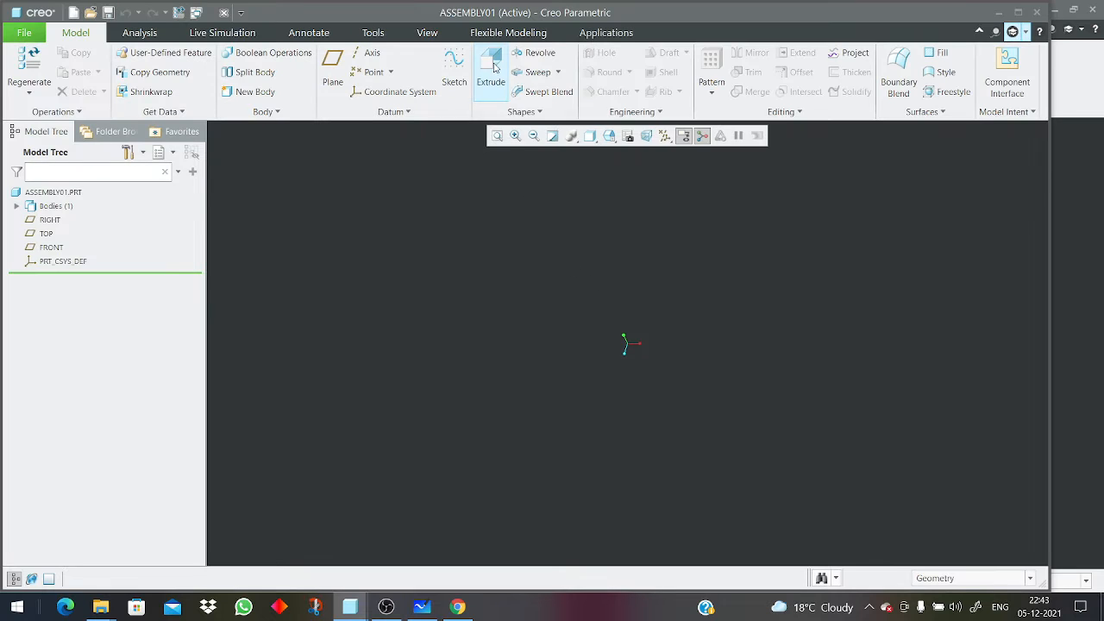
Create a new Design assembly named assembly02 with the default template and maximize its window.
left_click(30, 35)
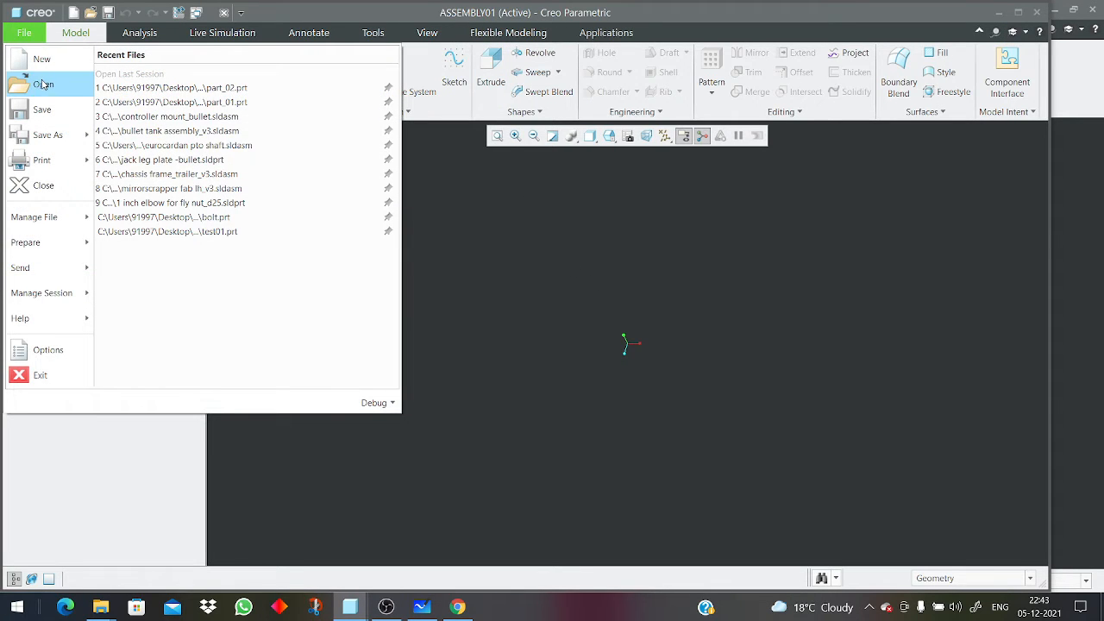
left_click(43, 59)
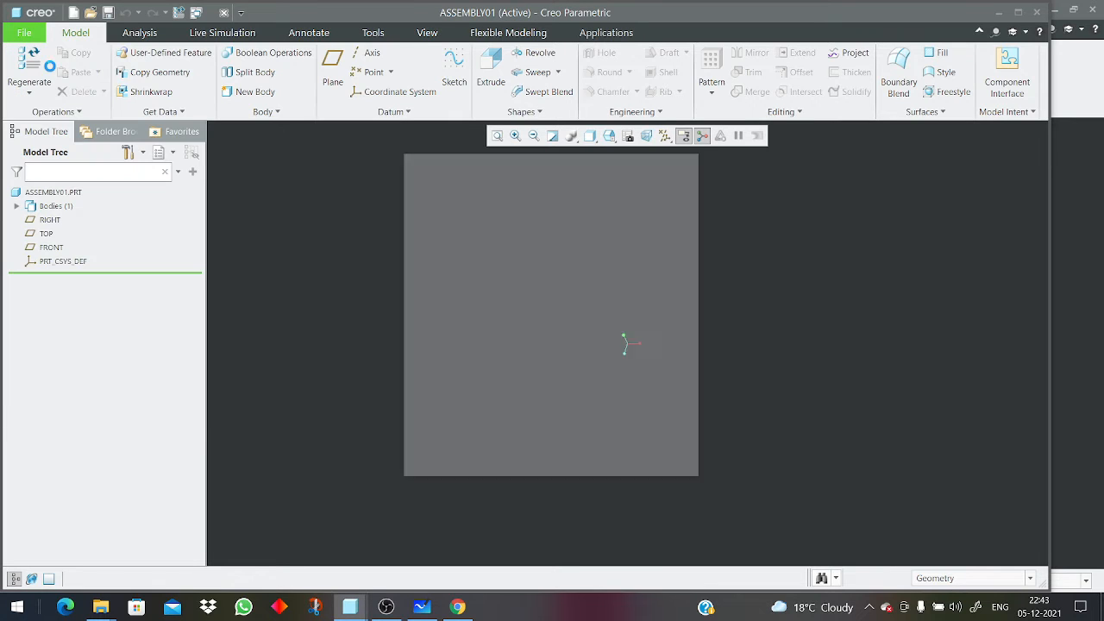
double_click(502, 365)
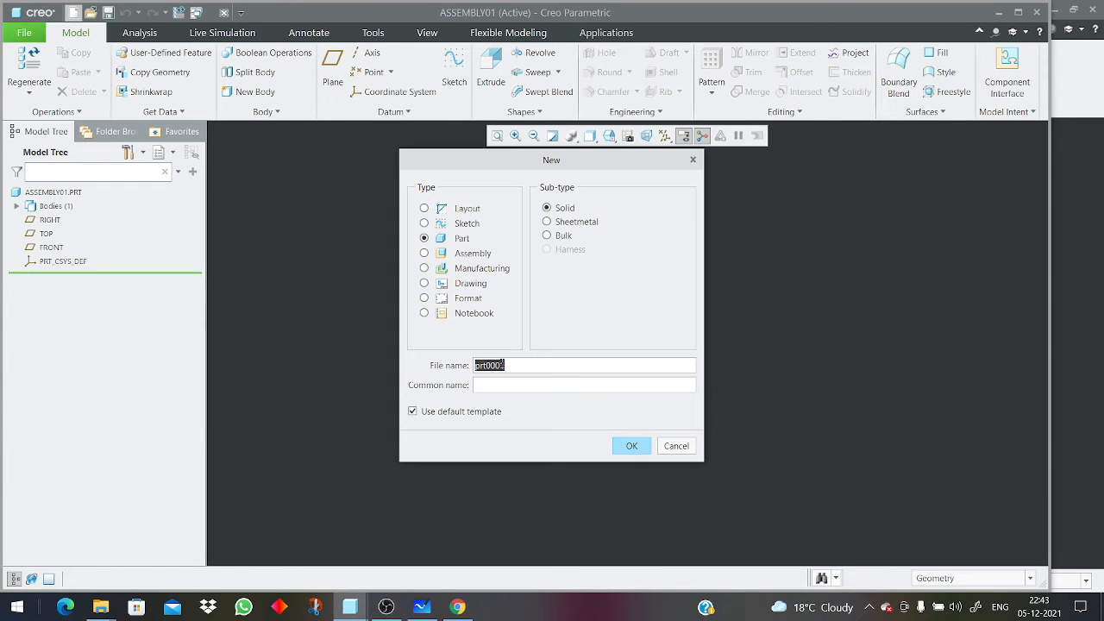
type("assembly02")
left_click(424, 253)
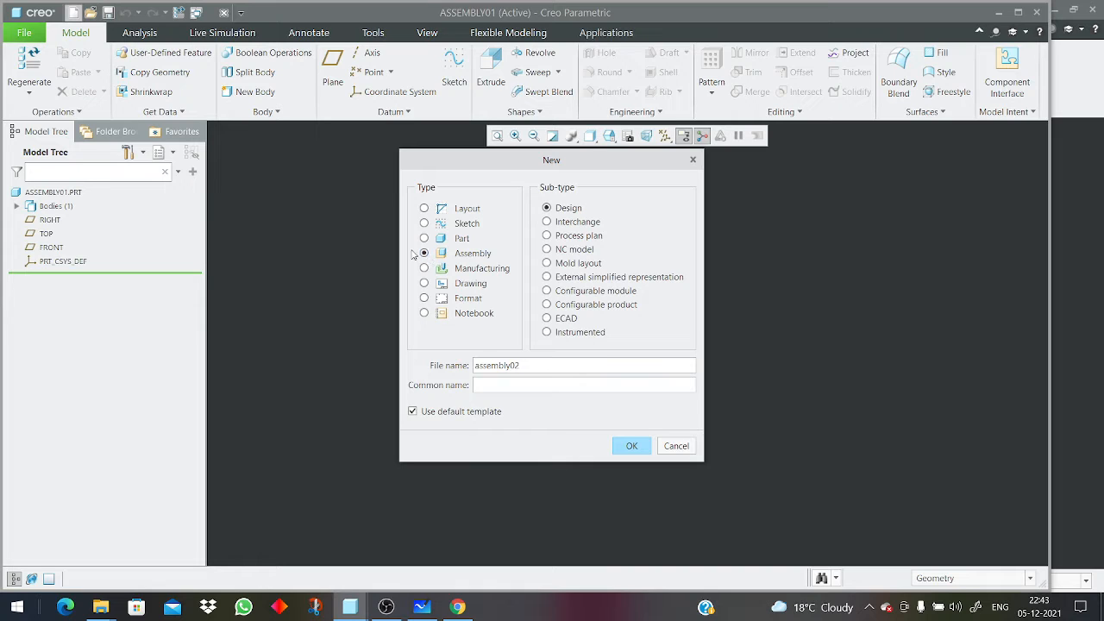
left_click(630, 447)
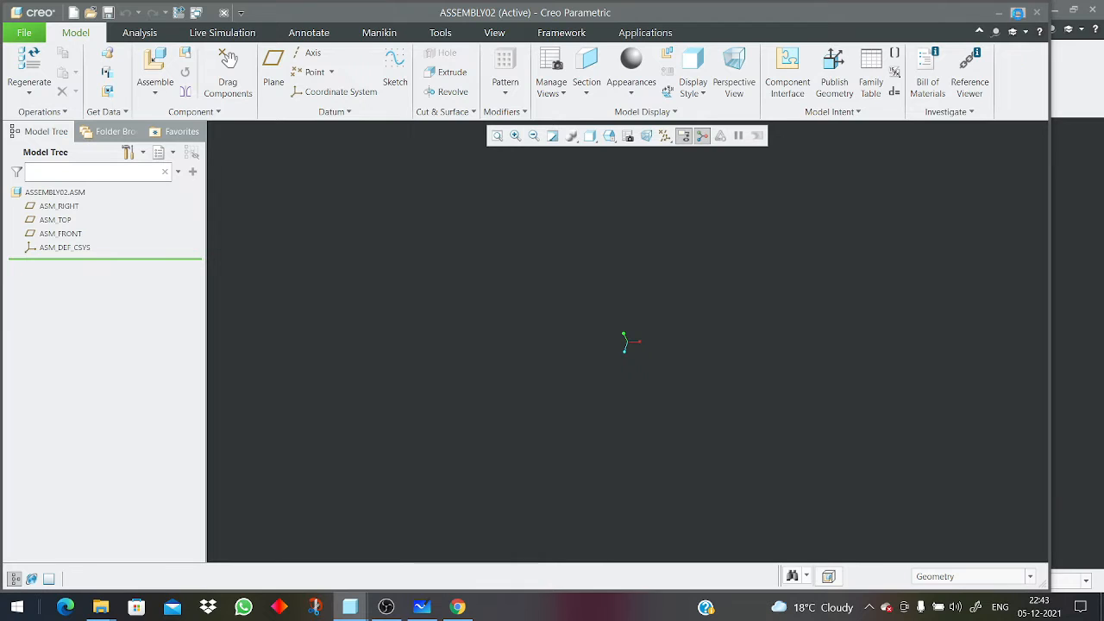
left_click(1018, 12)
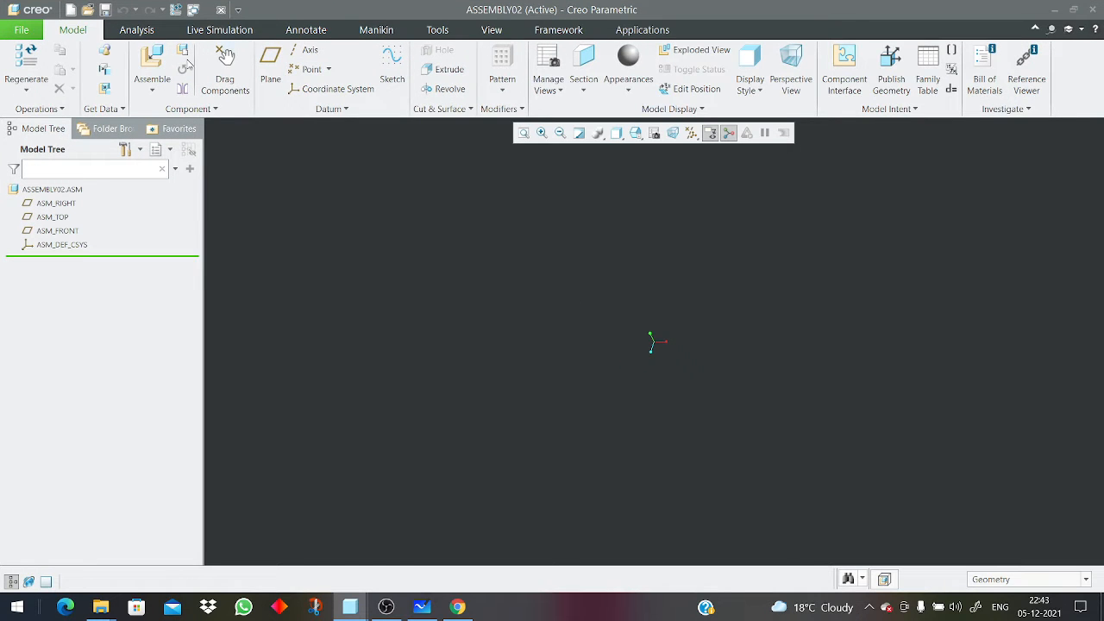
Switch to the PART_01 window and on to PART_02 to review the flat plate and the square tube.
left_click(195, 10)
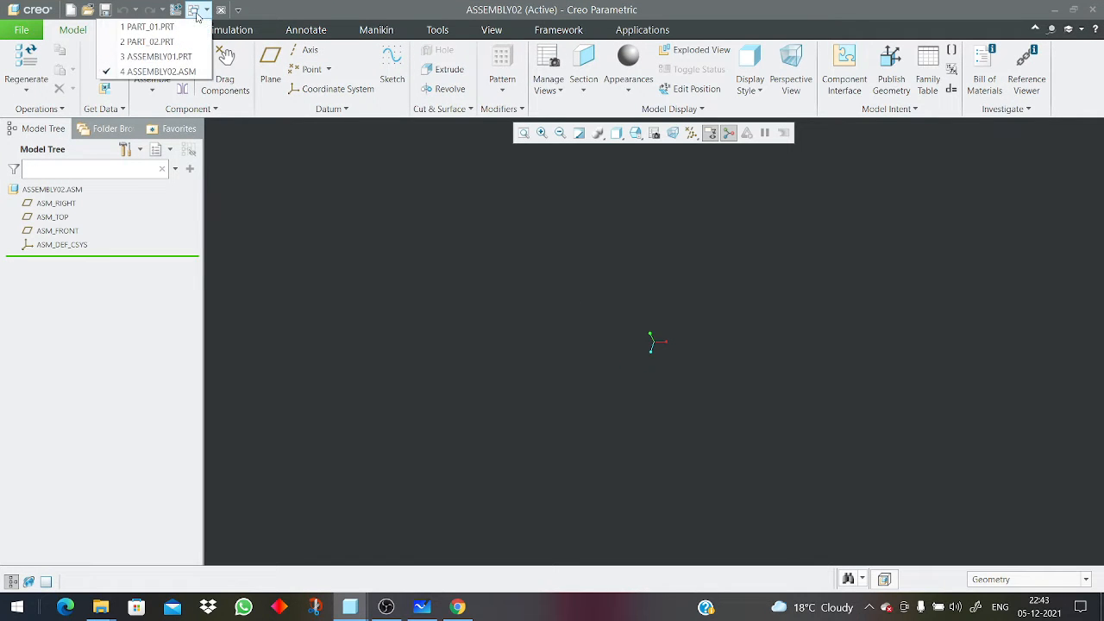
left_click(151, 27)
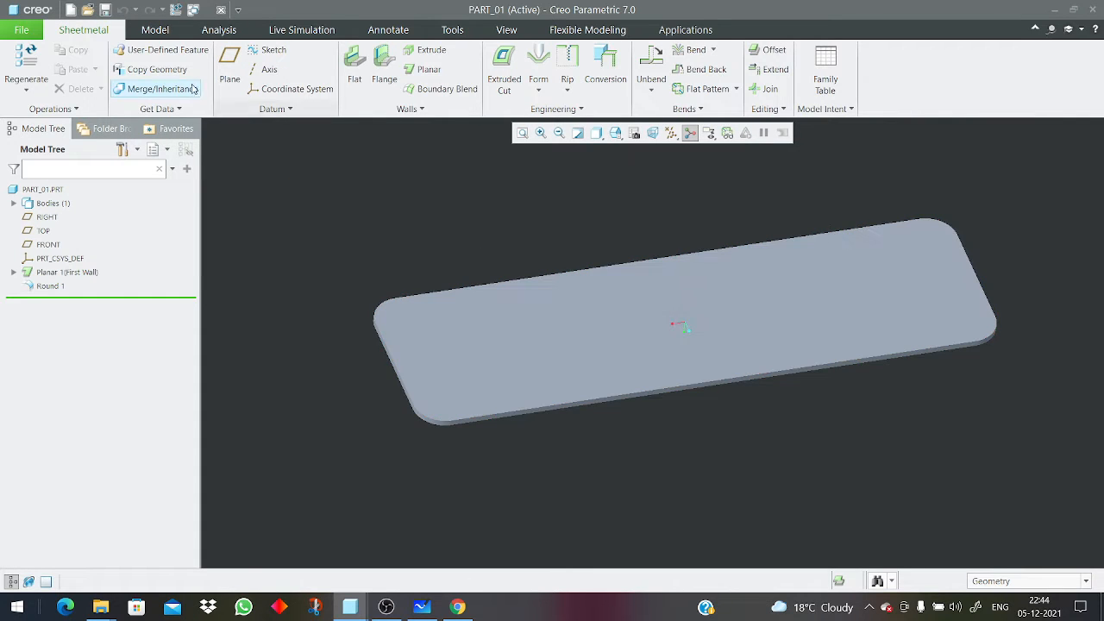
left_click(199, 11)
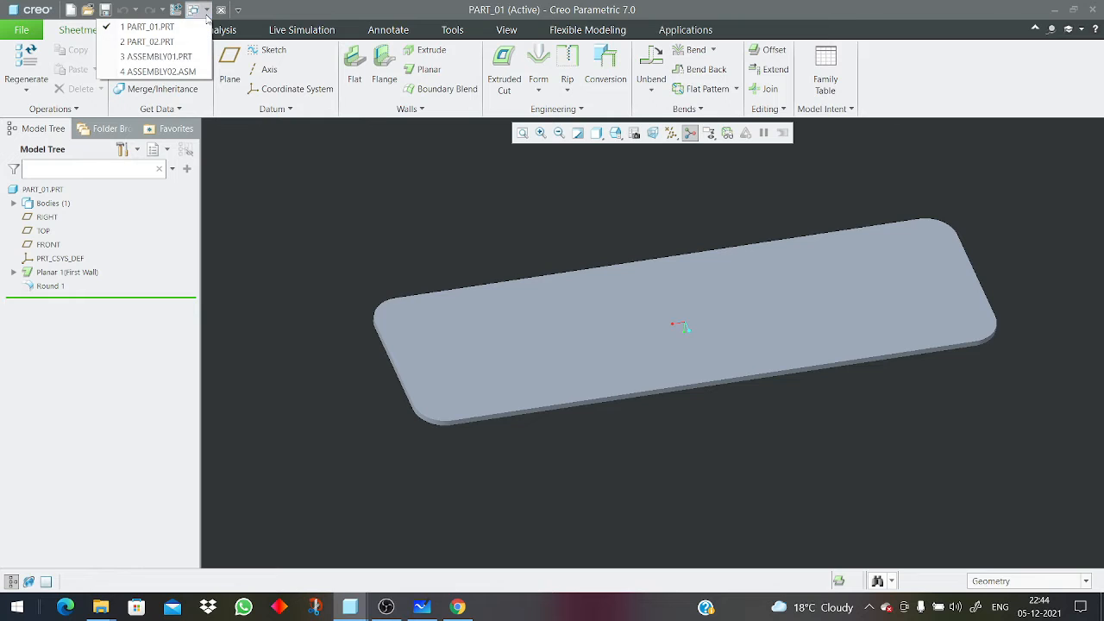
left_click(155, 41)
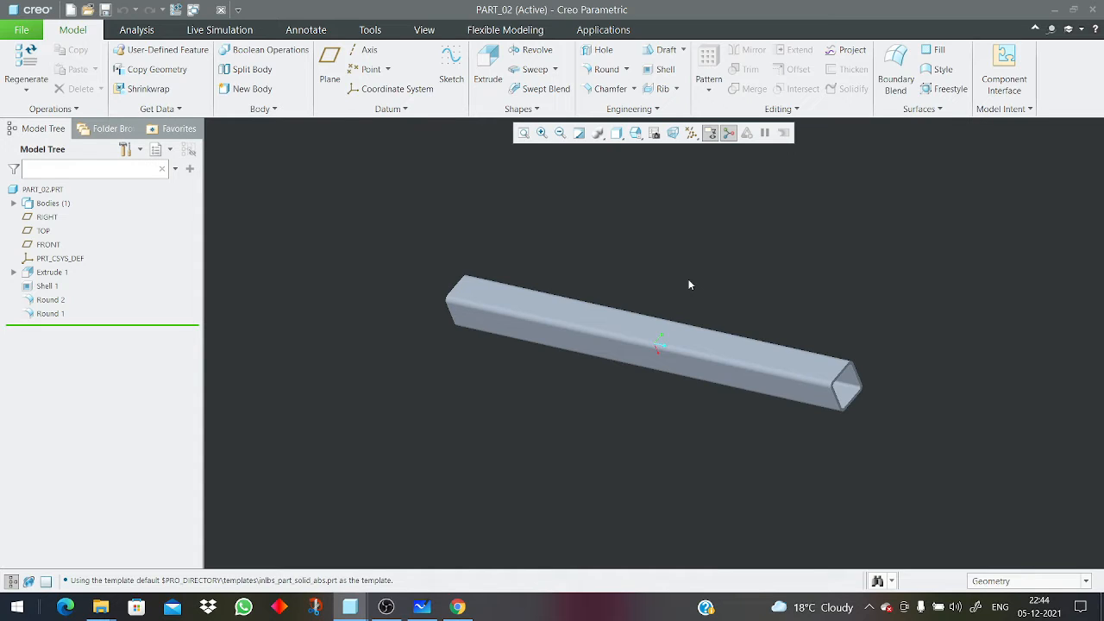
mouse_move(688, 284)
middle_mouse_down()
mouse_move(712, 369)
mouse_move(648, 313)
mouse_move(682, 367)
mouse_move(626, 301)
middle_mouse_up()
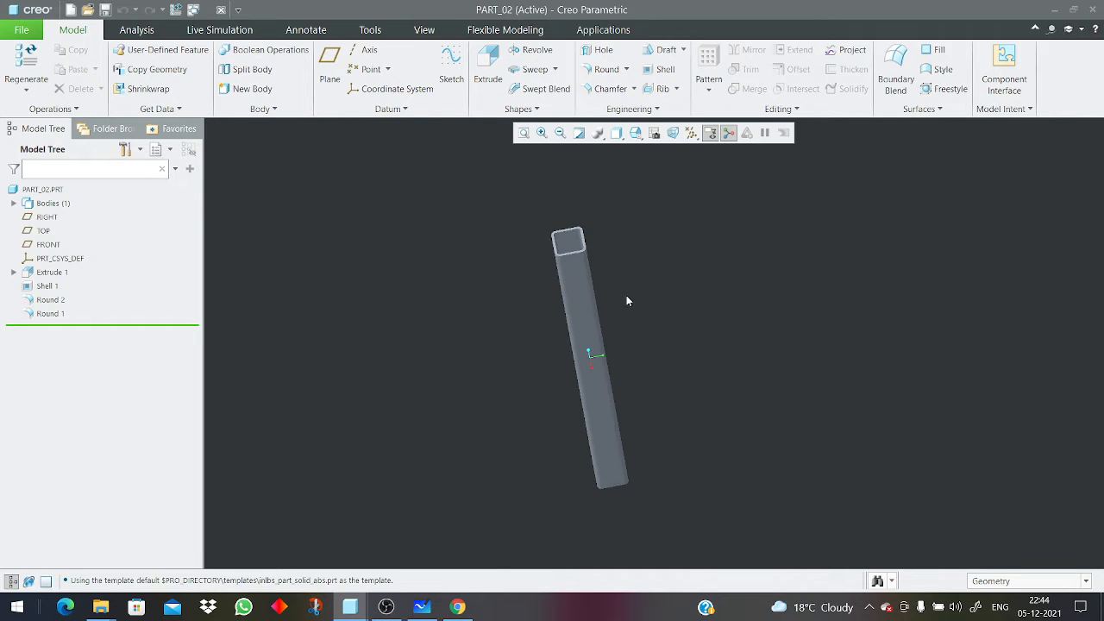
scroll(513, 308, "down", 2)
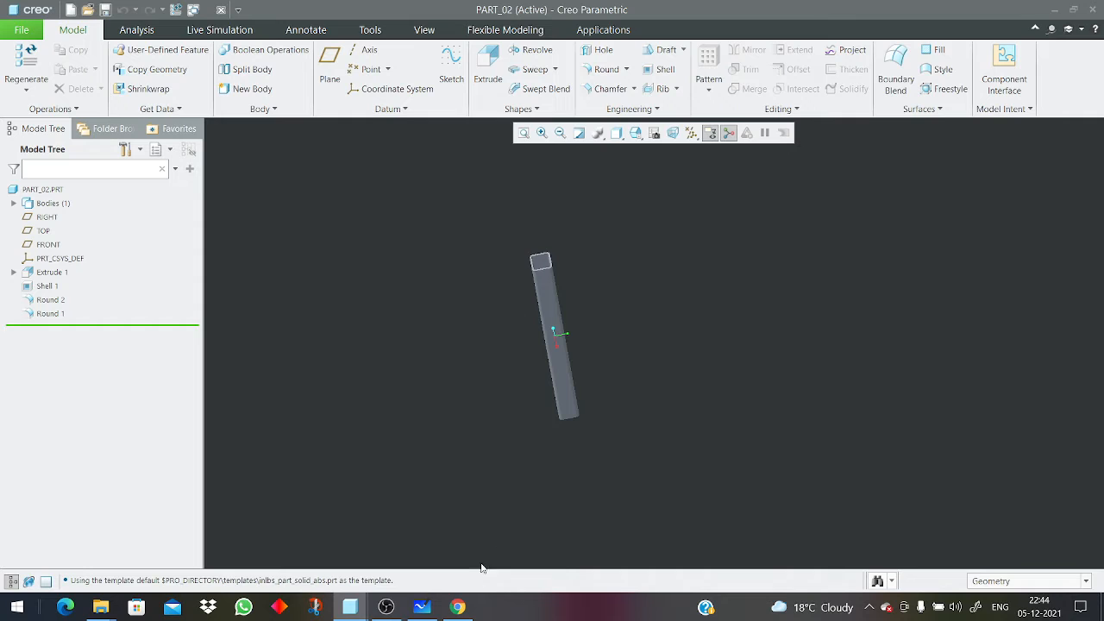
Switch to Microsoft Whiteboard and sketch a narrow upright four-sided part in black ink, labelled with a 4 and a dash.
left_click(421, 606)
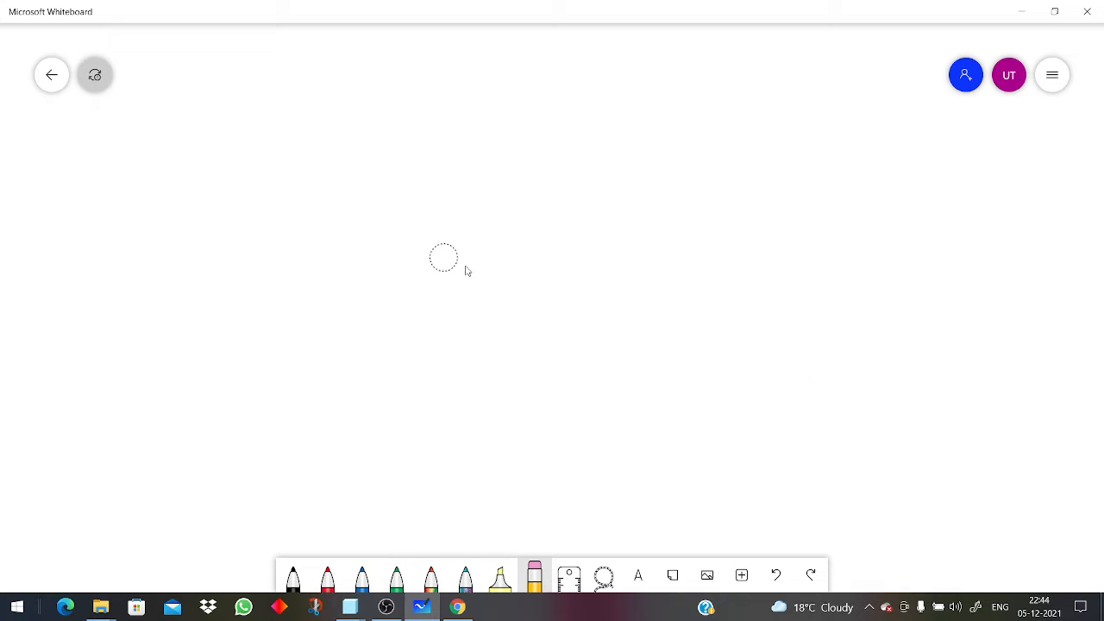
left_click(293, 576)
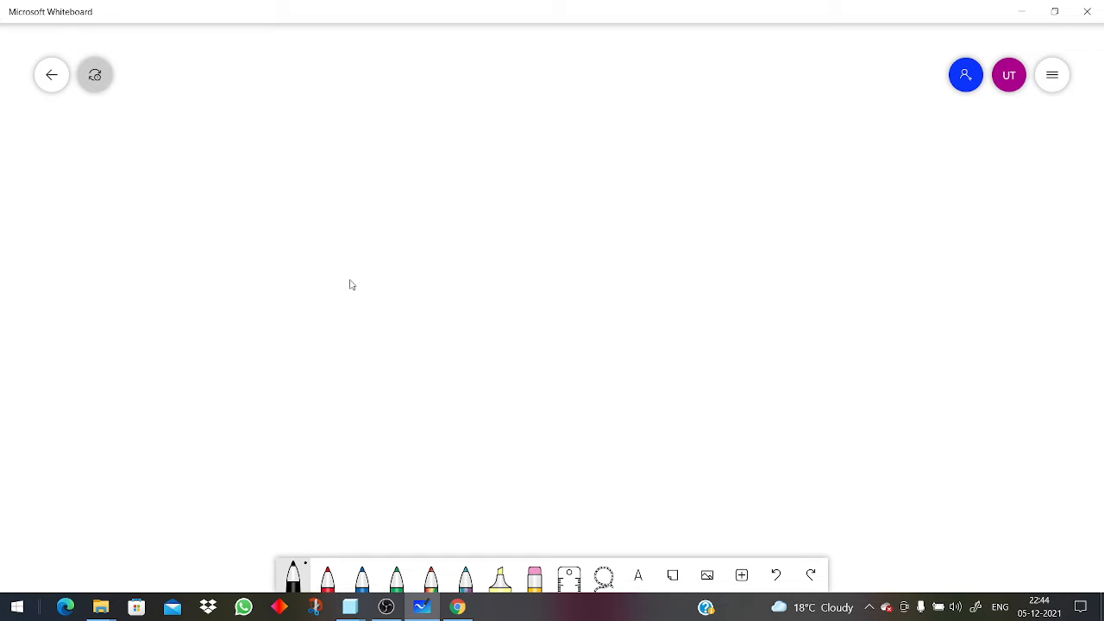
mouse_move(354, 166)
left_mouse_down()
mouse_move(347, 268)
mouse_move(387, 253)
mouse_move(381, 174)
mouse_move(355, 166)
left_mouse_up()
mouse_move(338, 226)
left_mouse_down()
mouse_move(283, 229)
mouse_move(282, 255)
left_mouse_up()
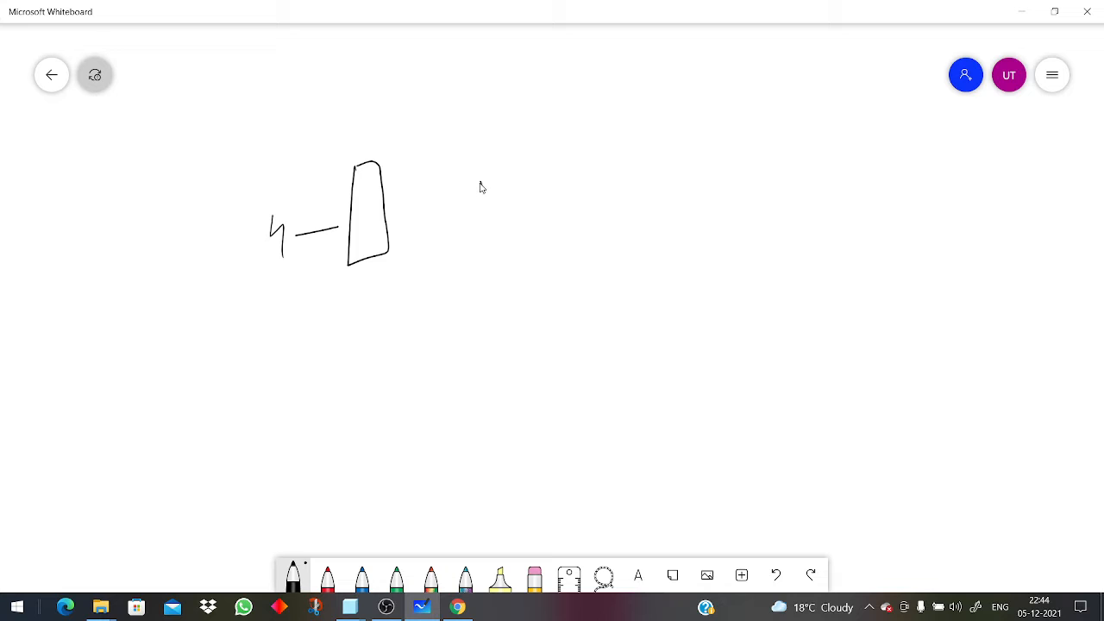
Sketch a slanted rectangle overlapping a shorter one beside the first shape, and hatch both with short diagonal strokes.
left_click_drag(480, 186, 488, 232)
mouse_move(476, 184)
left_mouse_down()
mouse_move(530, 161)
mouse_move(522, 214)
mouse_move(483, 227)
mouse_move(504, 223)
left_mouse_up()
left_click(368, 270)
left_click(528, 232)
left_click_drag(508, 214, 503, 240)
mouse_move(477, 187)
left_mouse_down()
mouse_move(574, 143)
mouse_move(616, 177)
mouse_move(497, 223)
mouse_move(494, 186)
mouse_move(483, 198)
left_mouse_up()
left_click_drag(503, 200, 525, 183)
left_click_drag(532, 194, 538, 179)
left_click_drag(548, 185, 566, 169)
left_click_drag(583, 179, 588, 166)
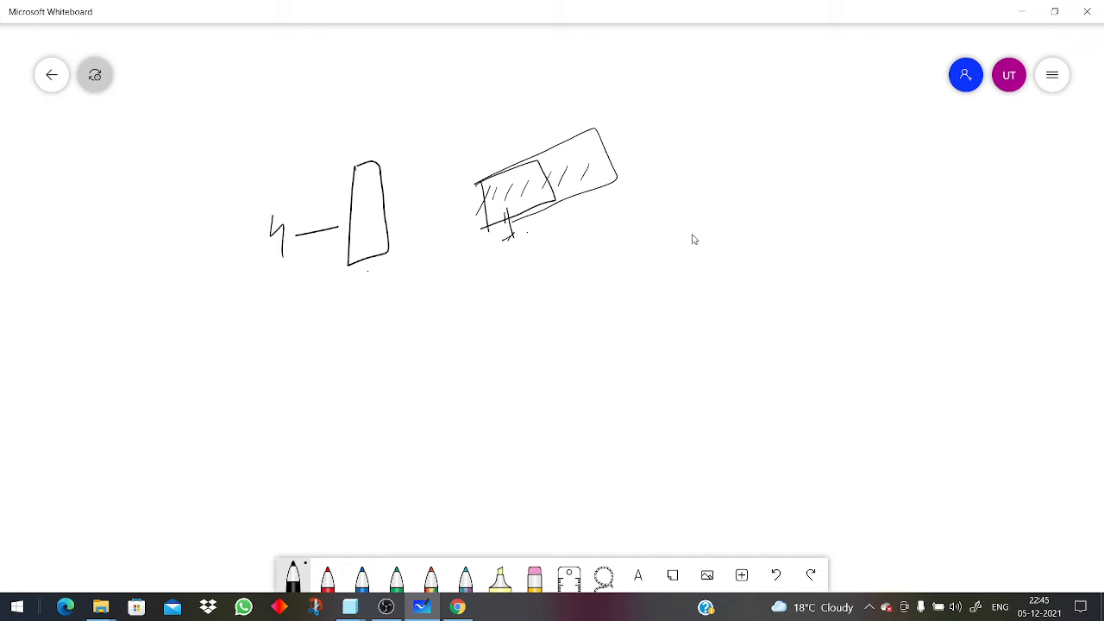
Draw a large slanted rectangle beside the hatched sketch and handwrite a caption beneath it.
mouse_move(670, 242)
left_mouse_down()
mouse_move(945, 191)
mouse_move(940, 299)
mouse_move(678, 357)
mouse_move(656, 298)
mouse_move(660, 257)
mouse_move(682, 236)
left_mouse_up()
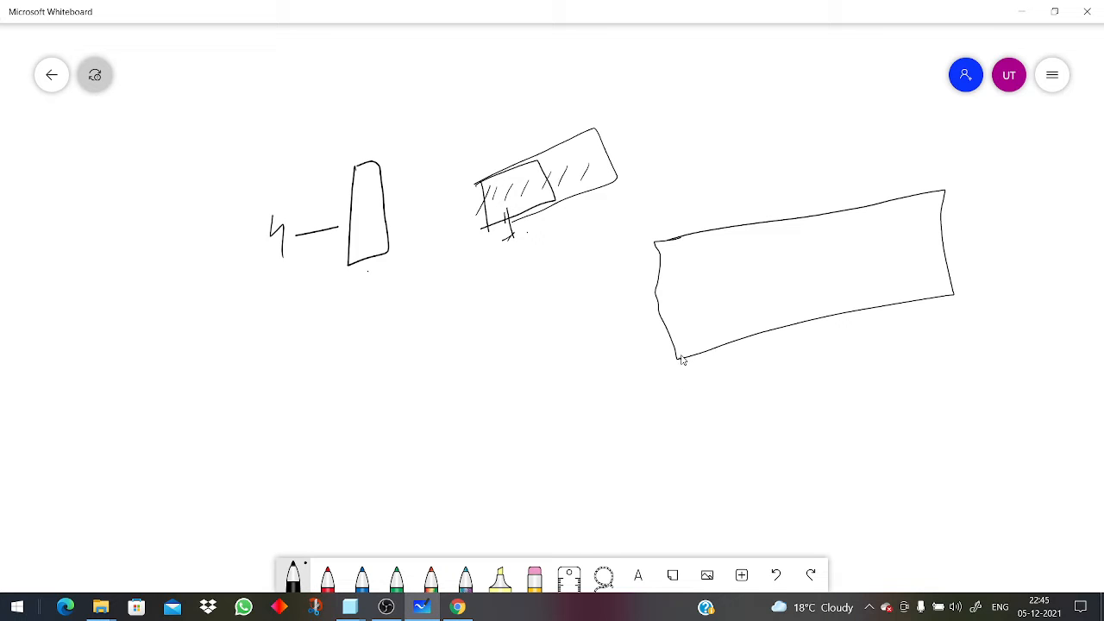
mouse_move(597, 415)
left_mouse_down()
mouse_move(590, 445)
mouse_move(583, 438)
mouse_move(615, 429)
mouse_move(634, 397)
mouse_move(711, 406)
mouse_move(800, 379)
mouse_move(774, 373)
left_mouse_up()
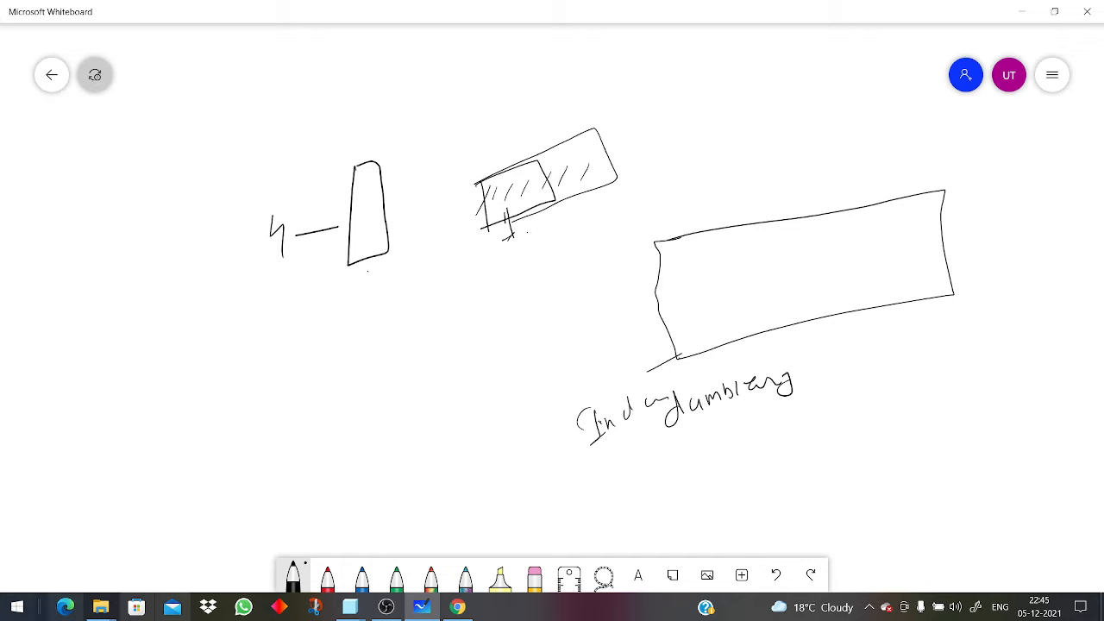
Switch to Chrome, search Google for "dummbler table", and preview the first 3D welding table among the image results.
left_click(456, 608)
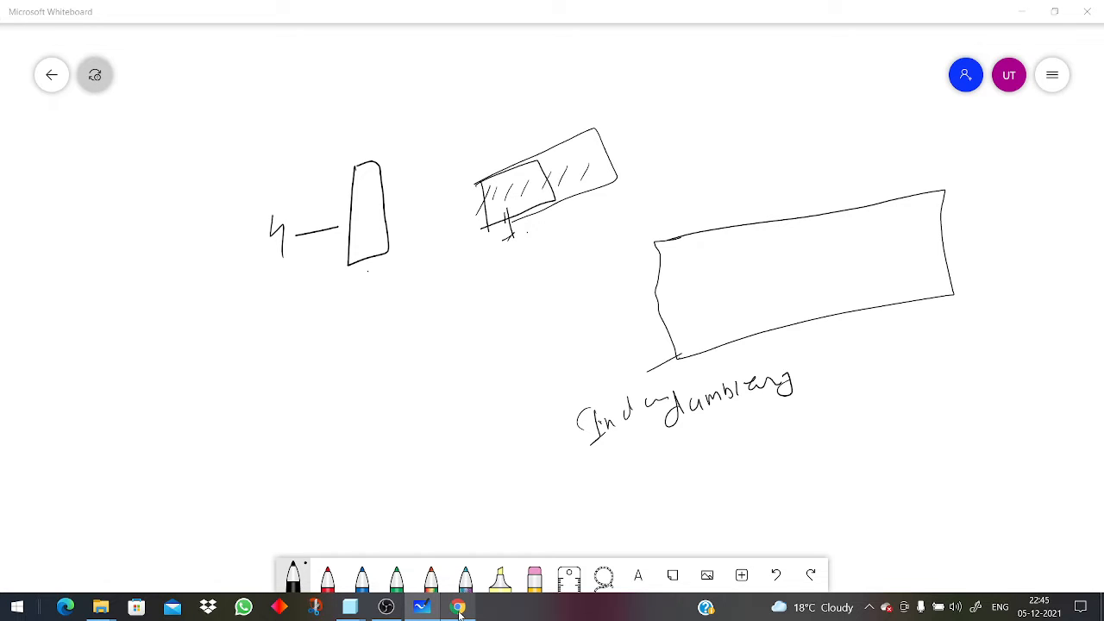
left_click(369, 10)
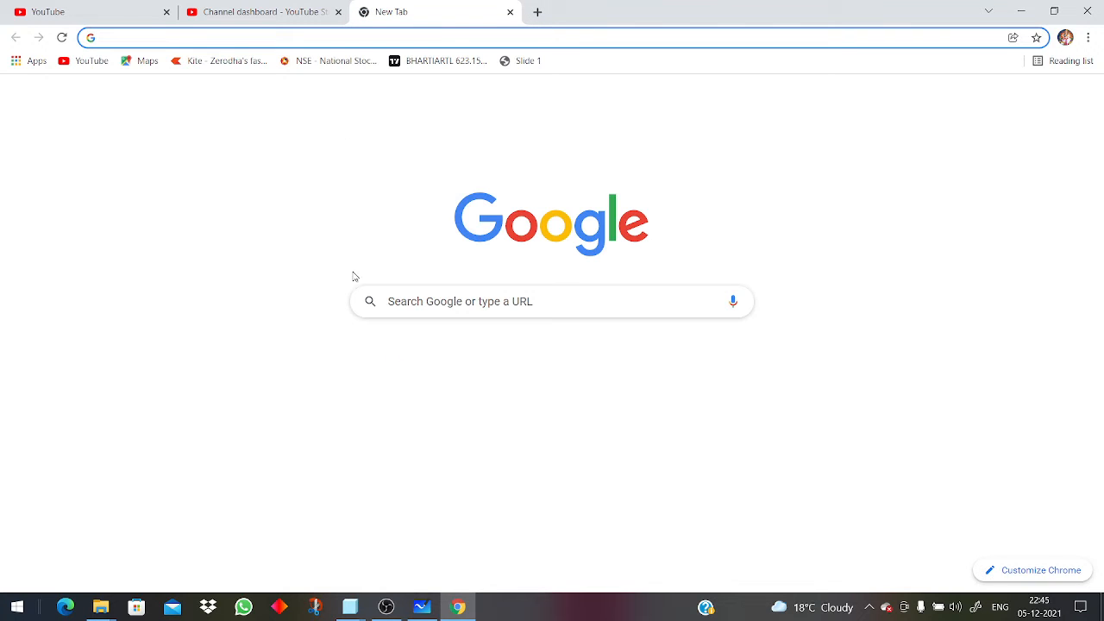
left_click(417, 303)
type("dum")
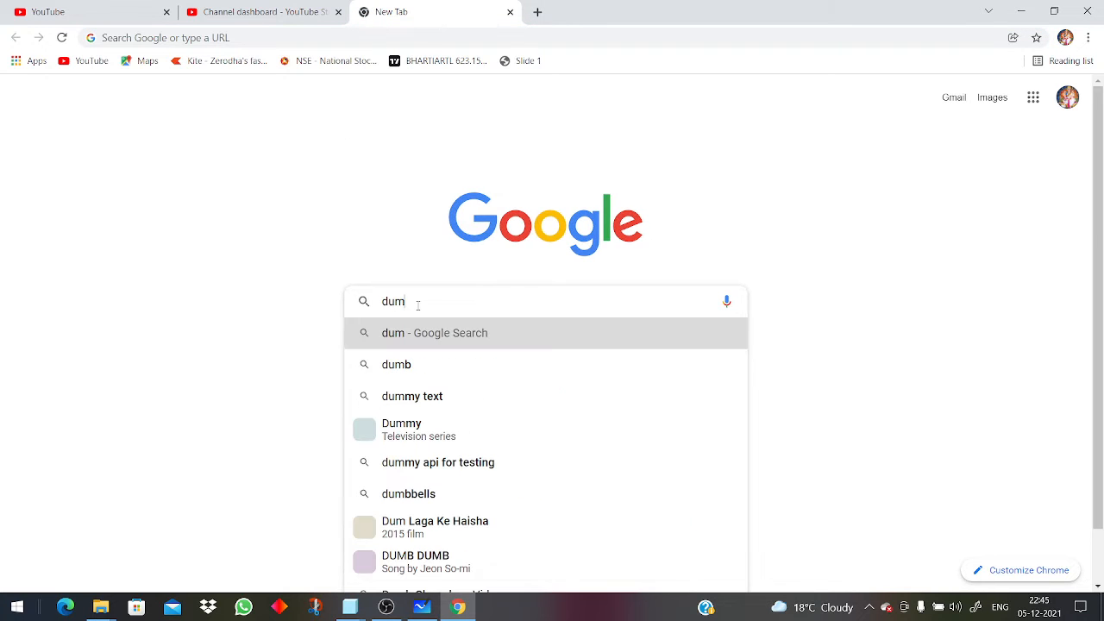
type("mb")
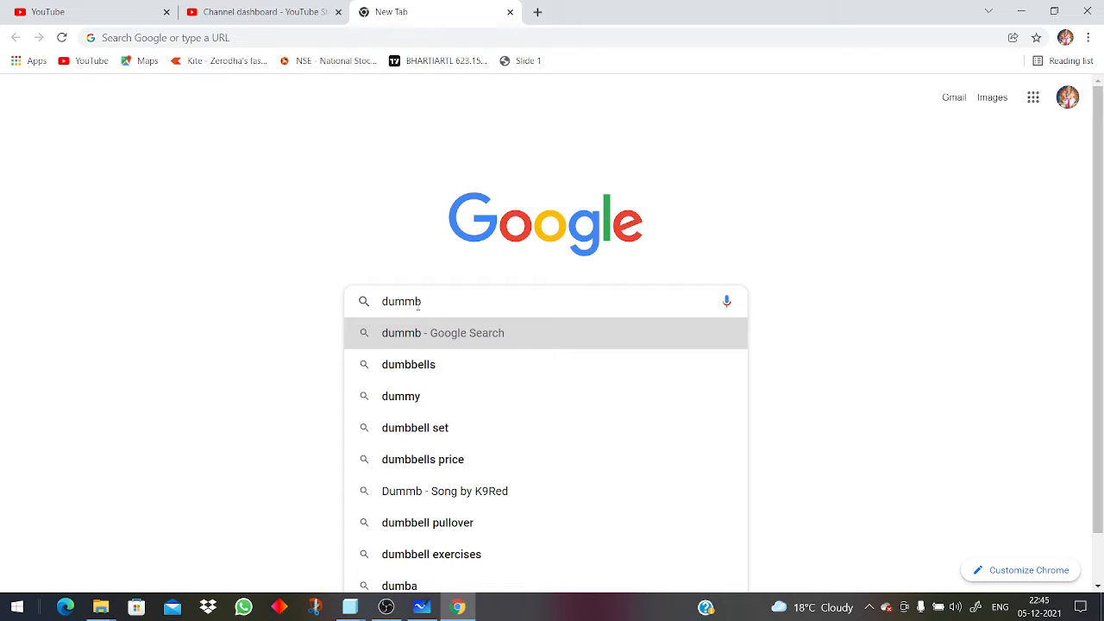
type("ler table")
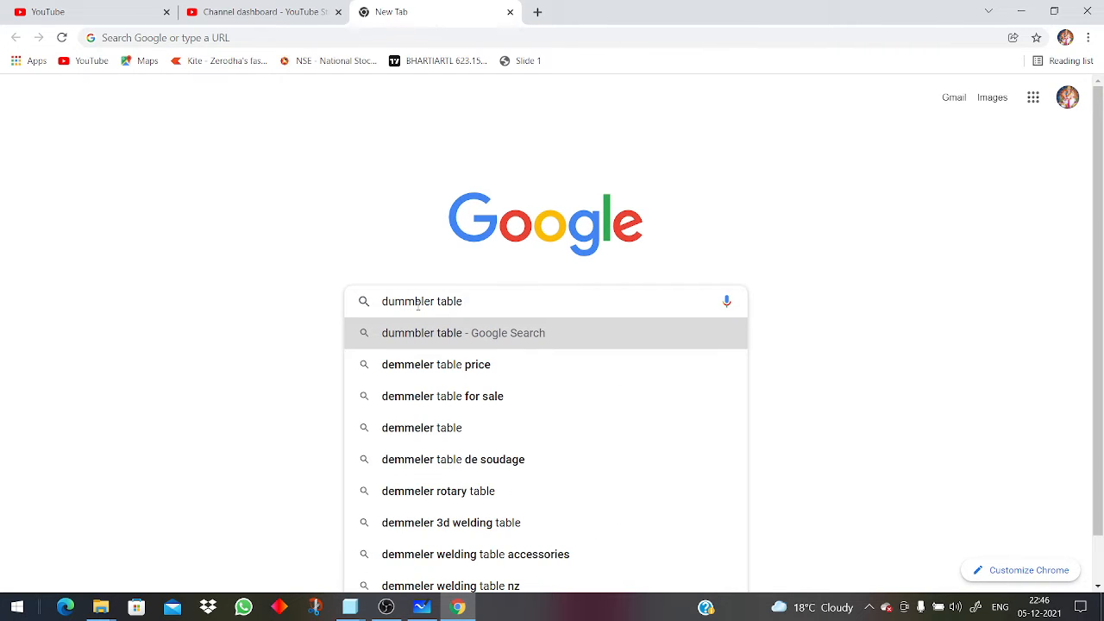
key("Return")
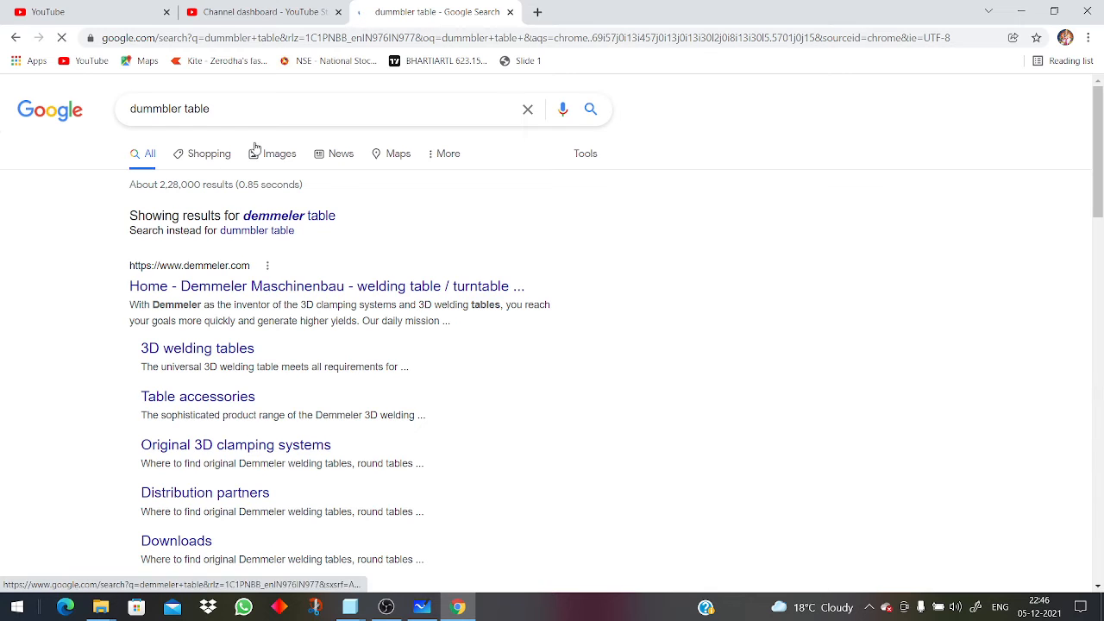
left_click(280, 154)
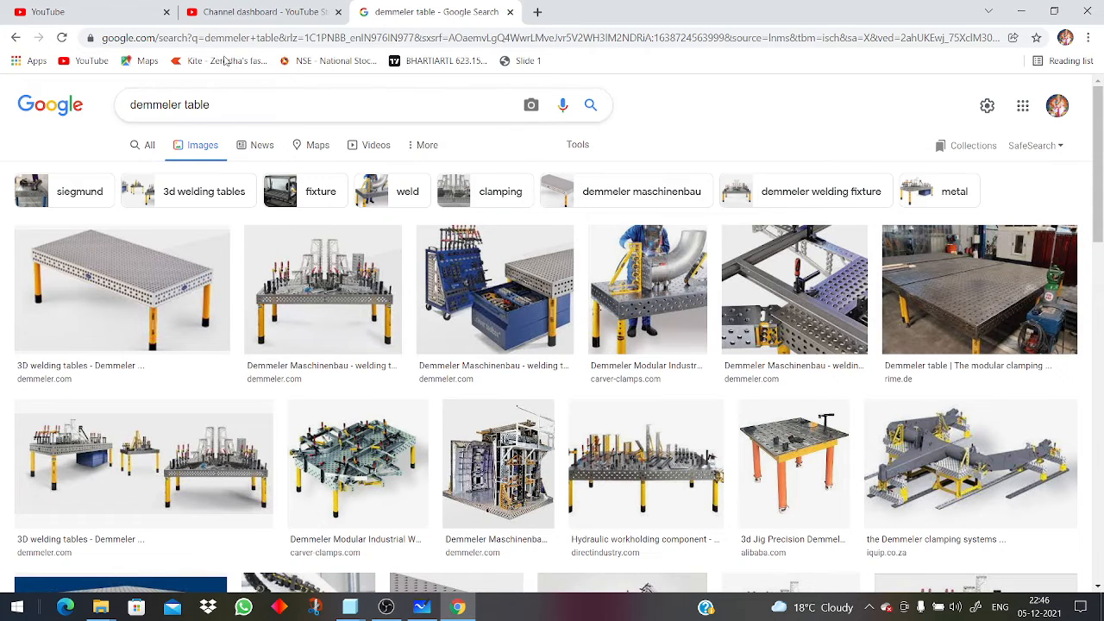
left_click(75, 259)
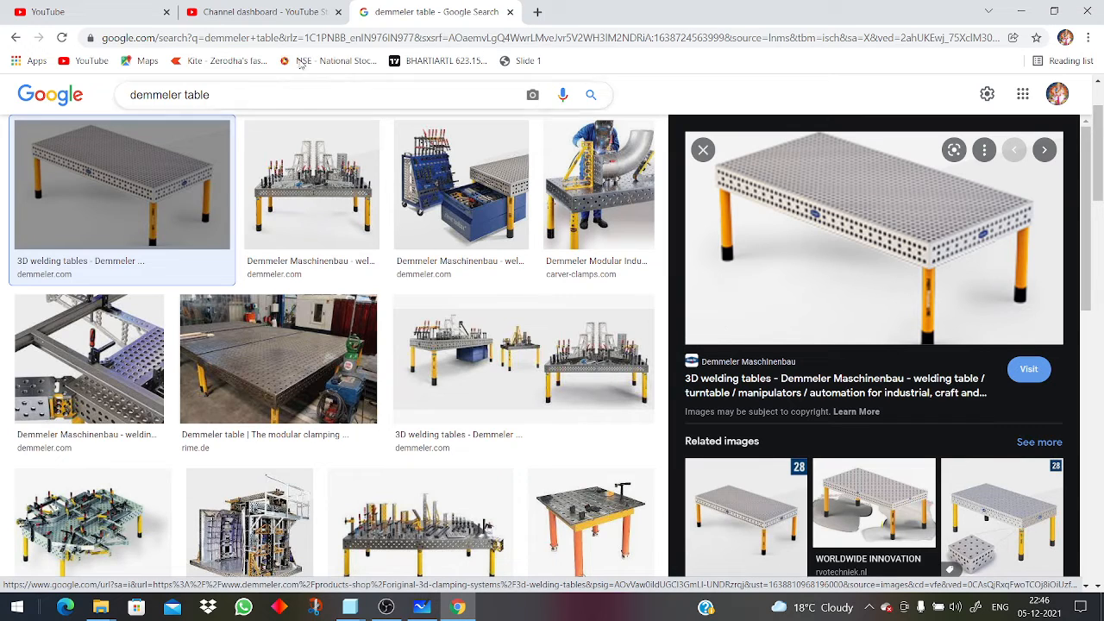
Return to the whiteboard, add ink strokes at the far end of the hatched sketch, and go back to Chrome.
left_click(422, 607)
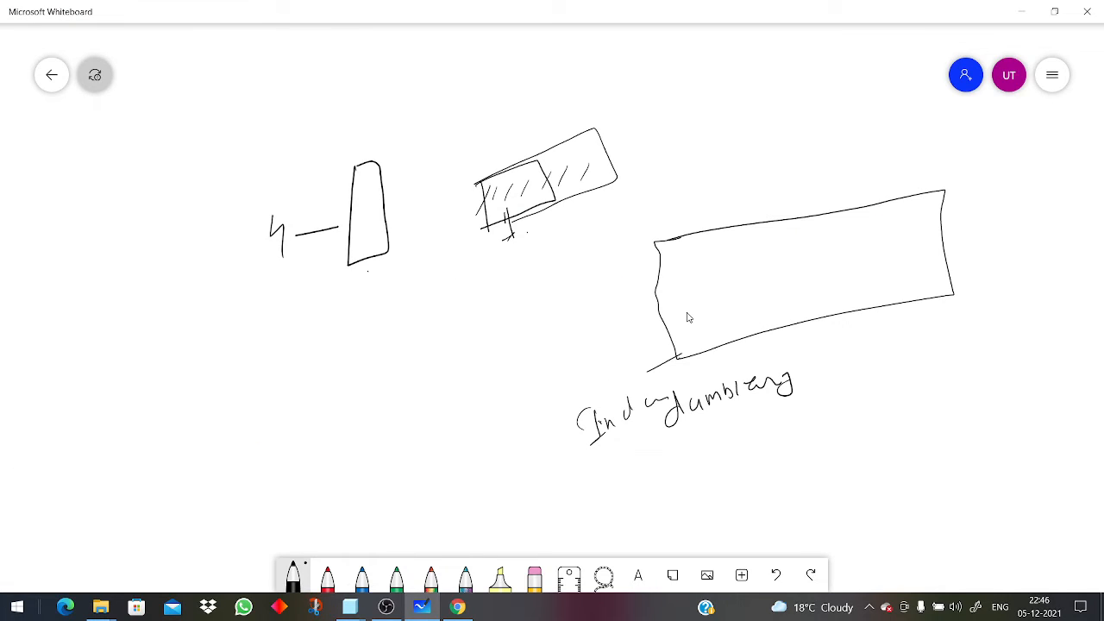
left_click(627, 180)
left_click_drag(586, 180, 639, 143)
left_click(1022, 19)
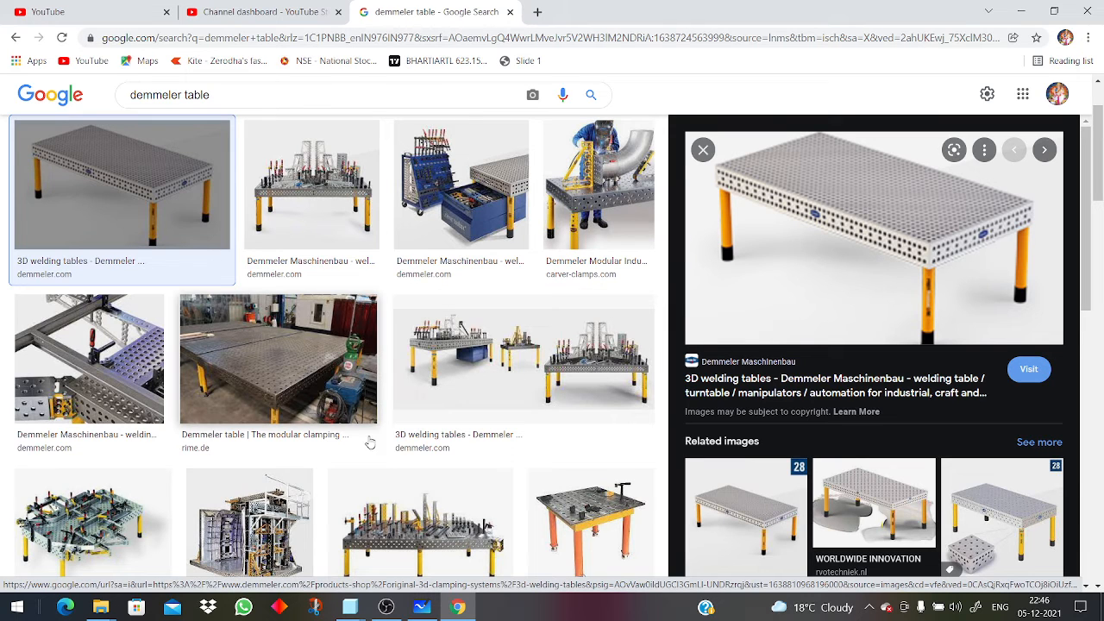
Compare the previews of the Alibaba 3D jig table on orange legs and the Demmeler 3D welding table.
left_click(589, 515)
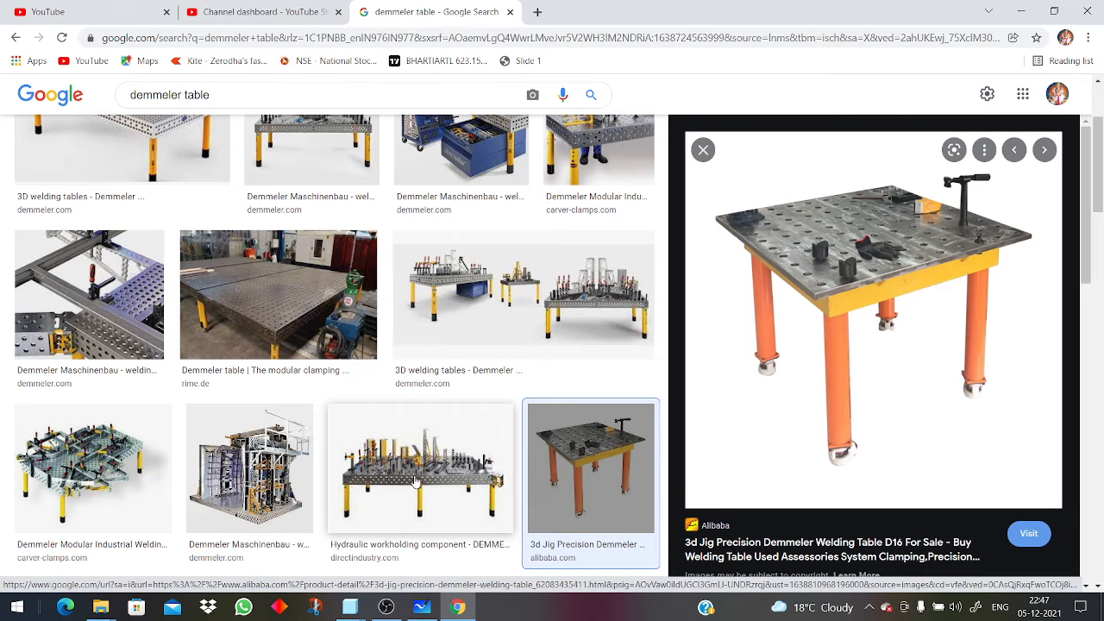
scroll(181, 279, "up", 2)
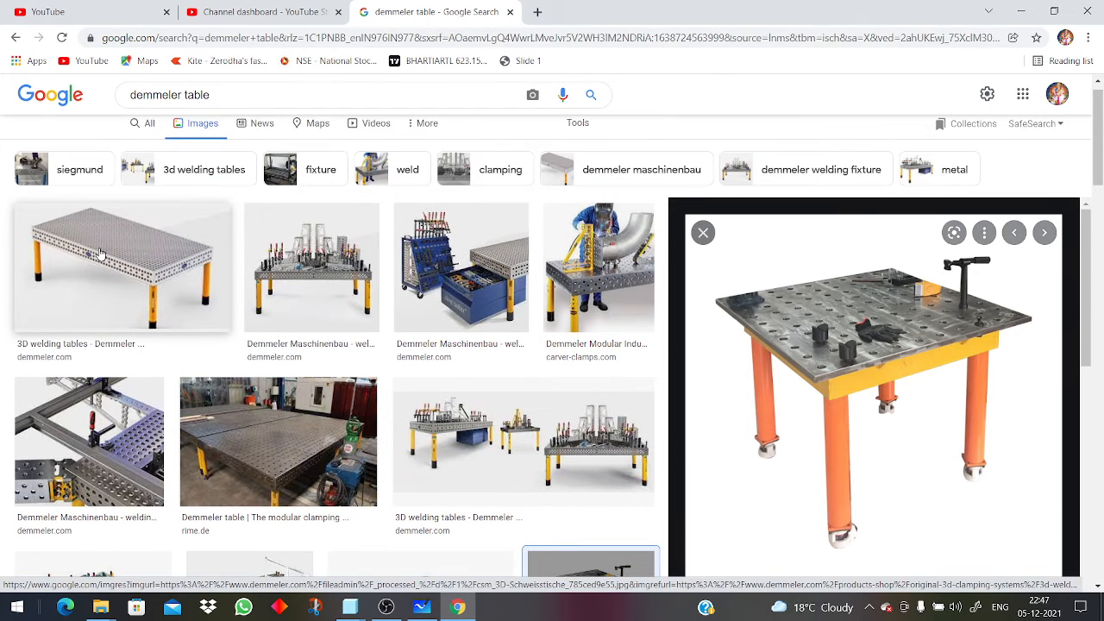
left_click(118, 250)
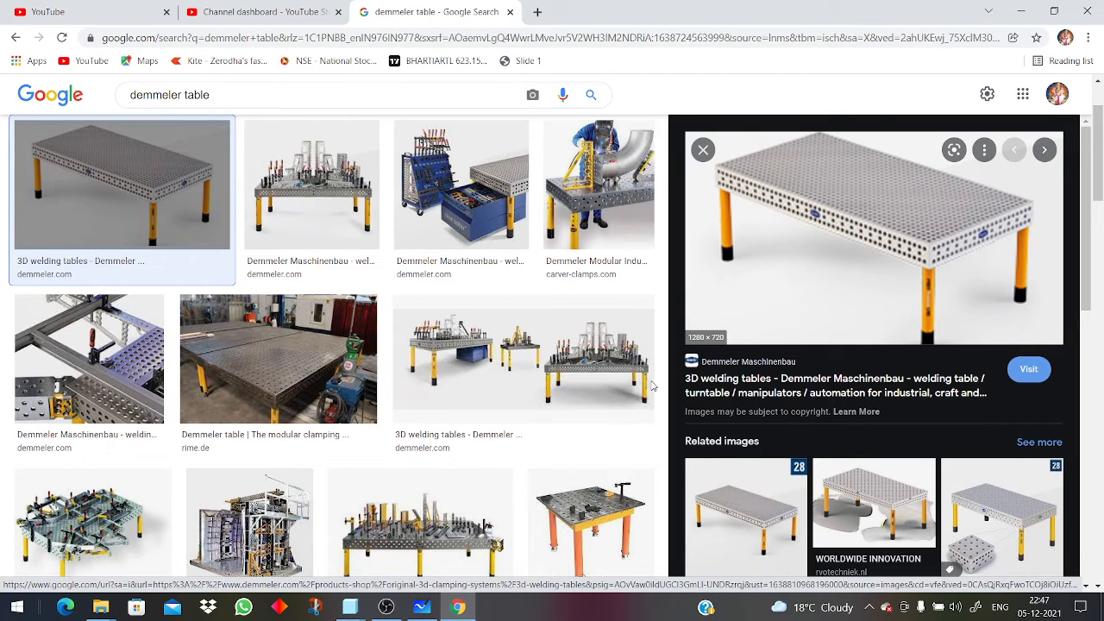
left_click(615, 509)
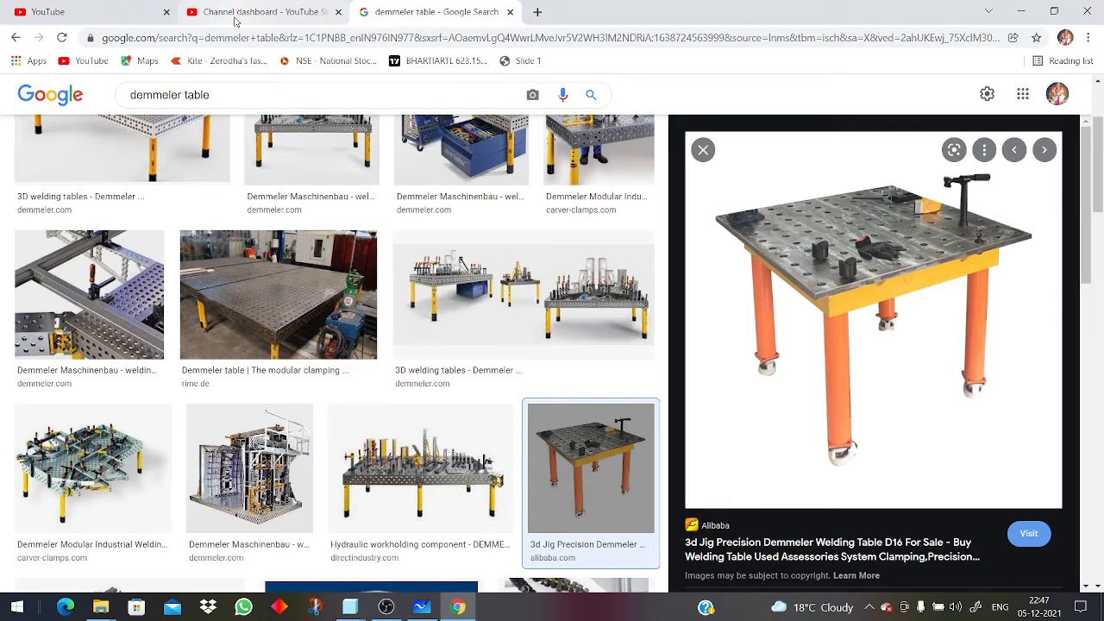
Return to Creo Parametric and switch through the PART_01 window to the ASSEMBLY02 window.
left_click(1020, 11)
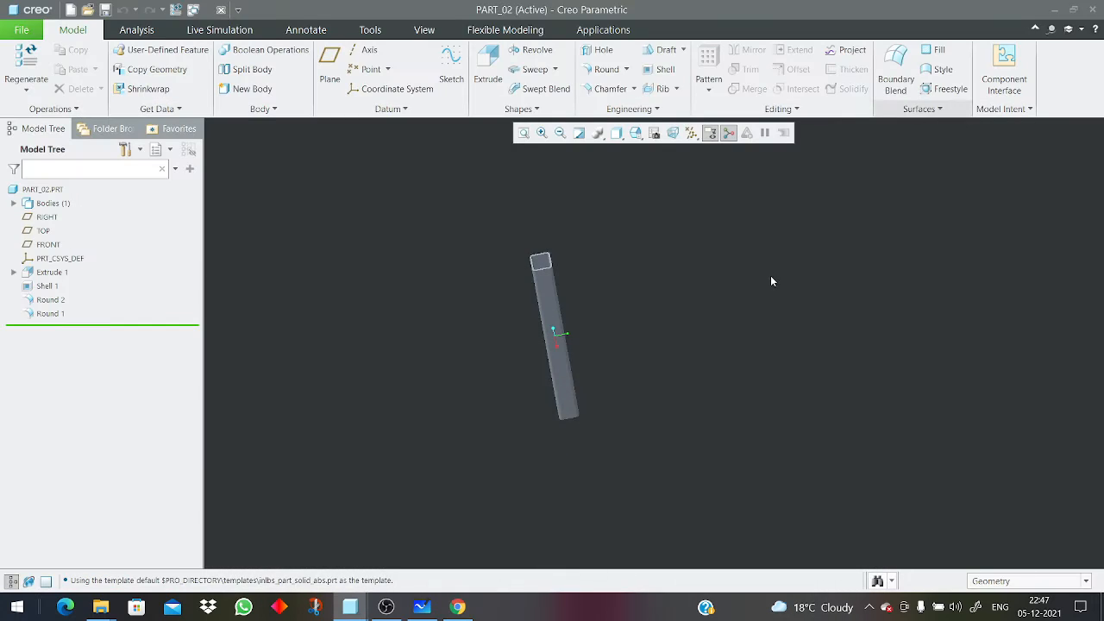
left_click(194, 9)
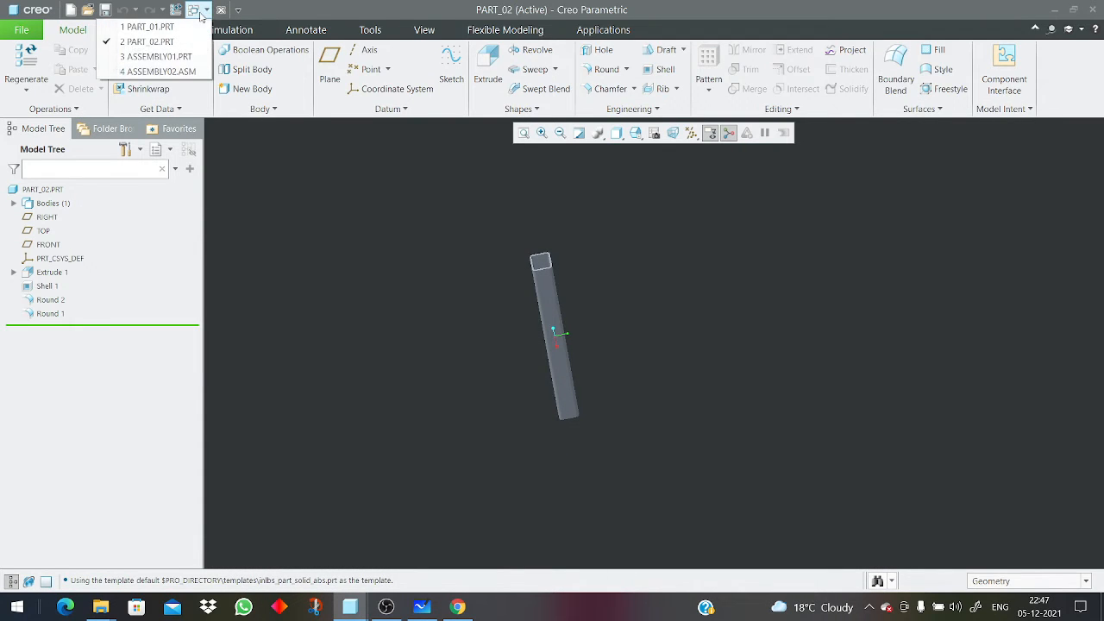
left_click(151, 40)
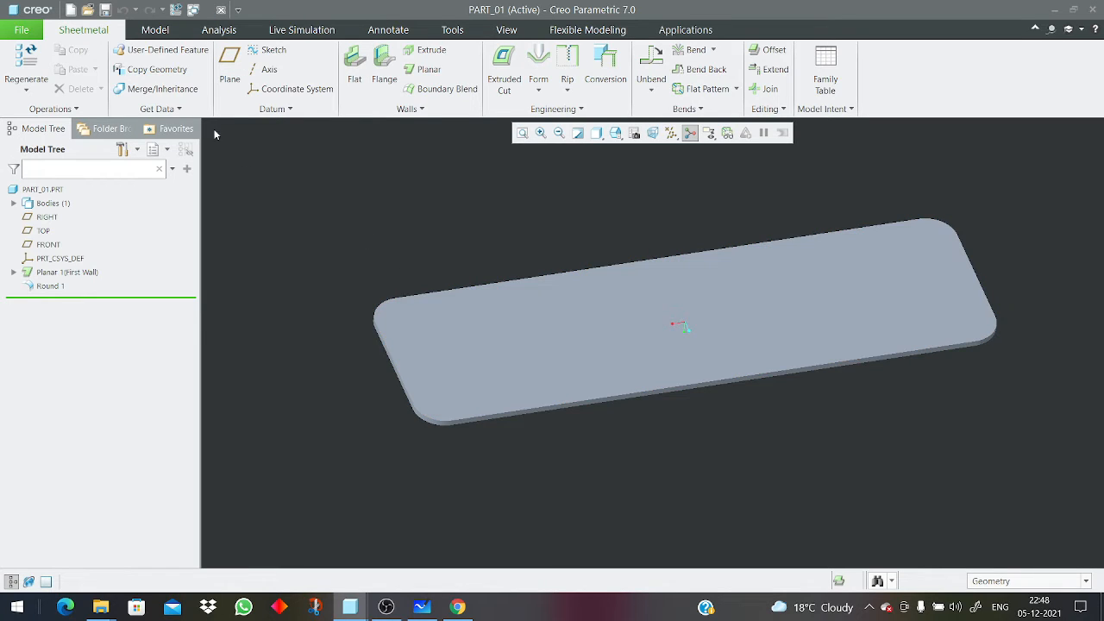
left_click(192, 9)
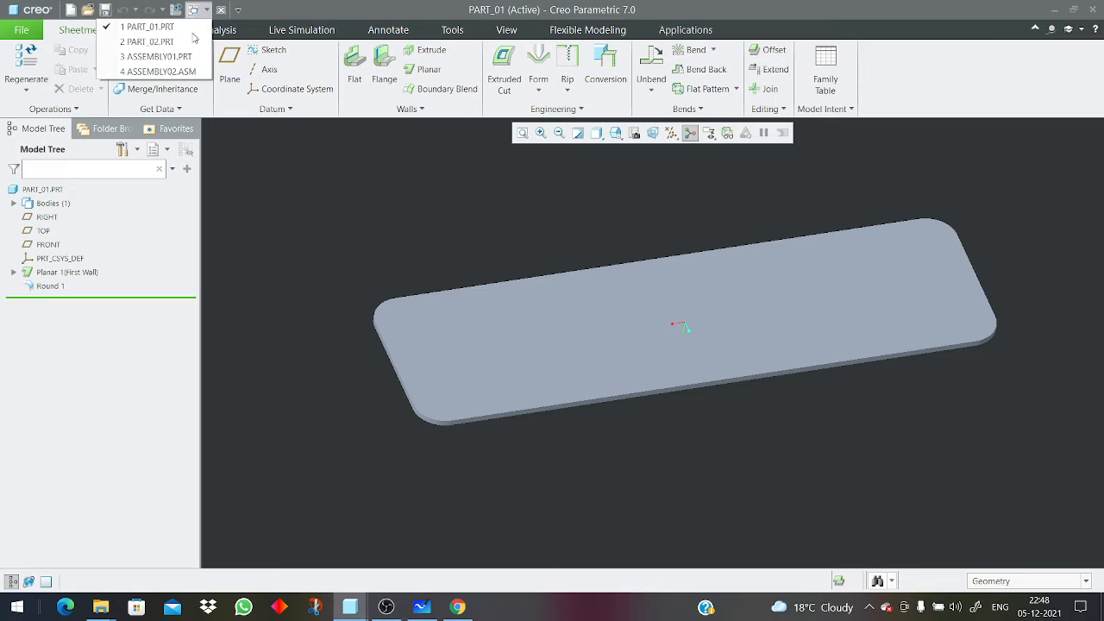
left_click(153, 72)
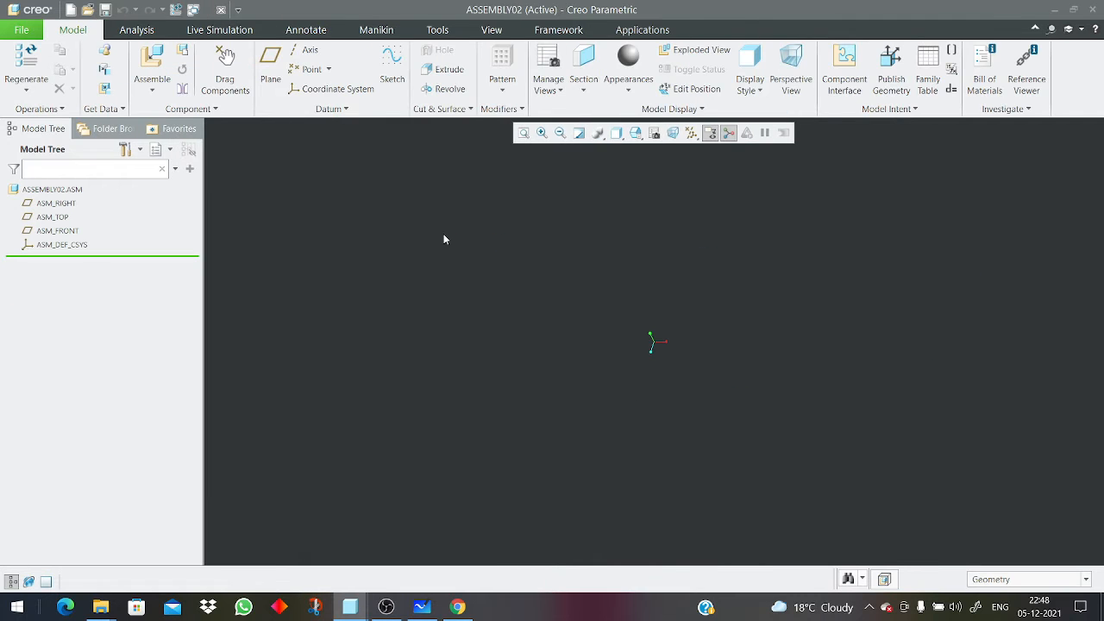
Insert part_01.prt from the Cero_training Assembly folder as a component of the assembly.
left_click(152, 69)
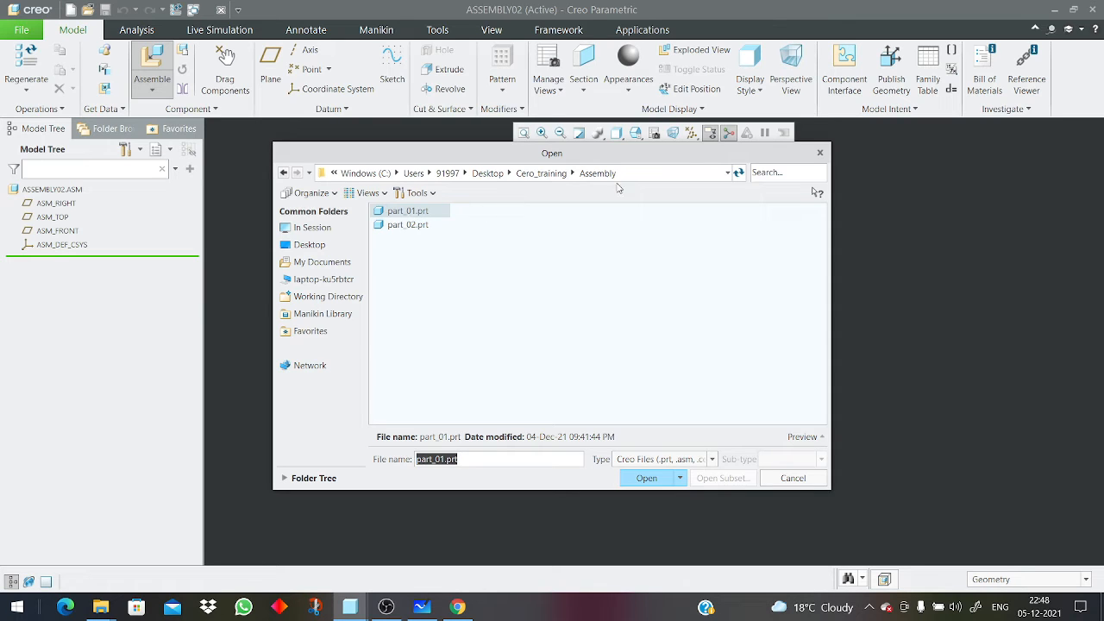
left_click(542, 181)
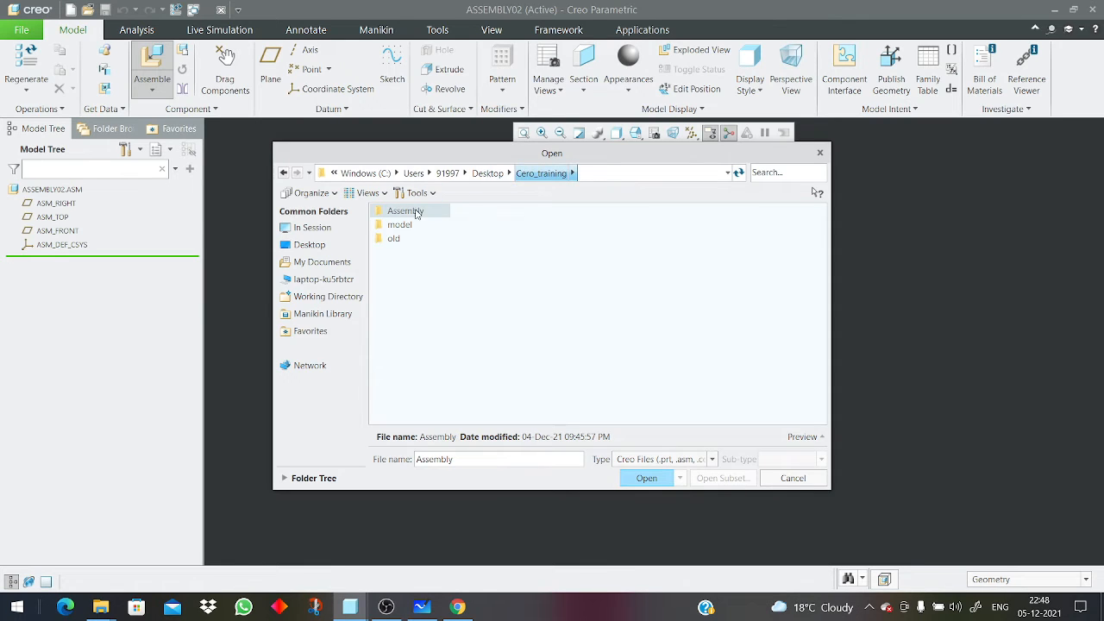
double_click(417, 214)
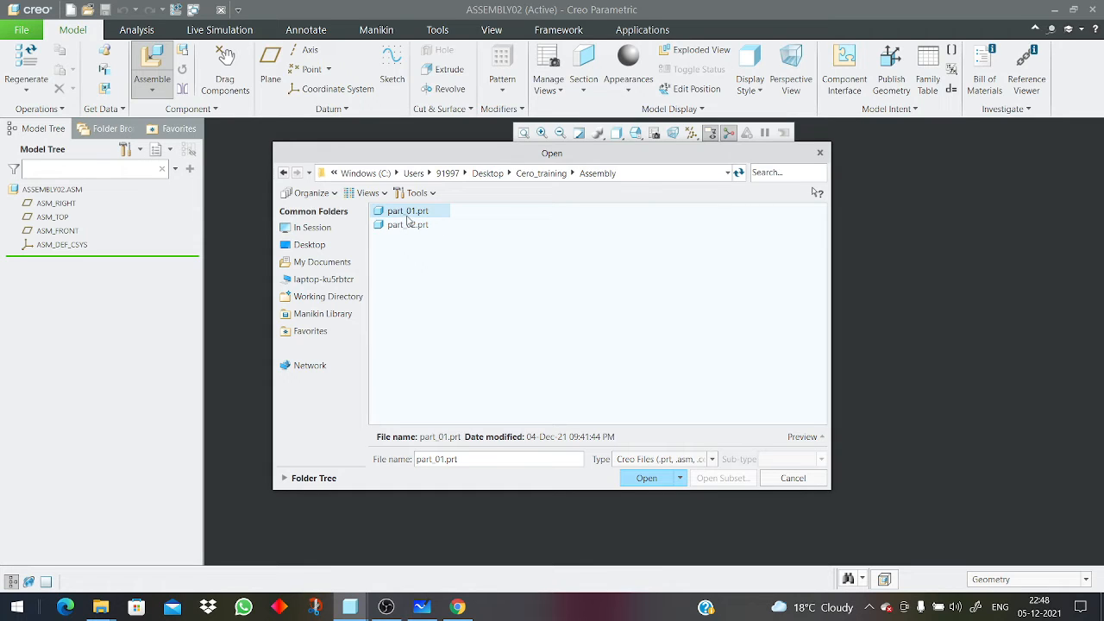
left_click(652, 477)
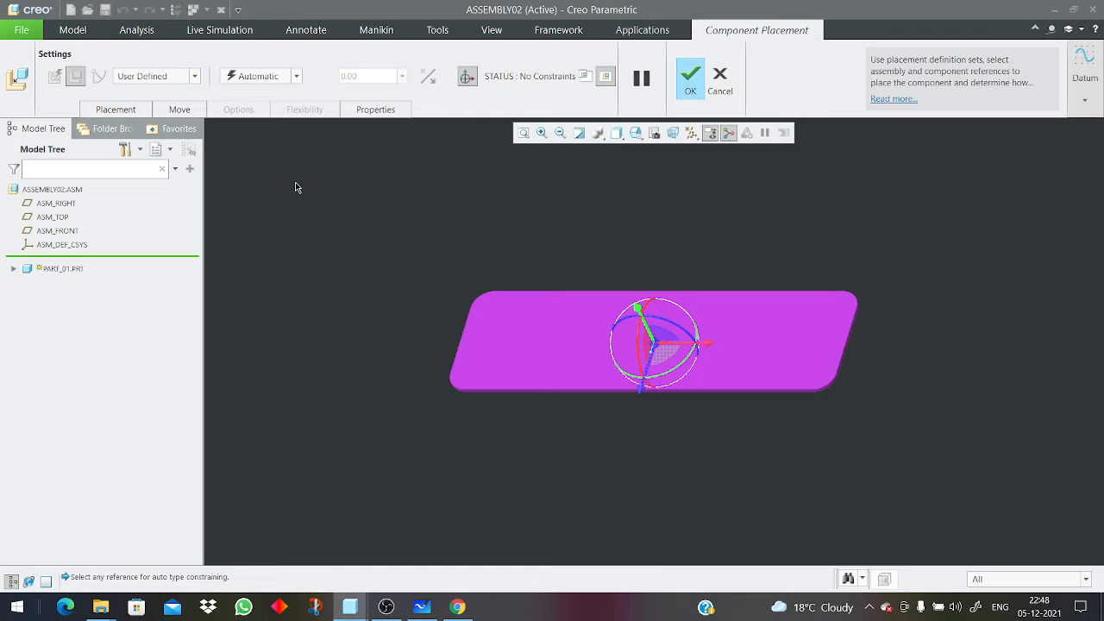
Constrain the plate with the Default placement constraint and accept the component placement.
left_click(266, 79)
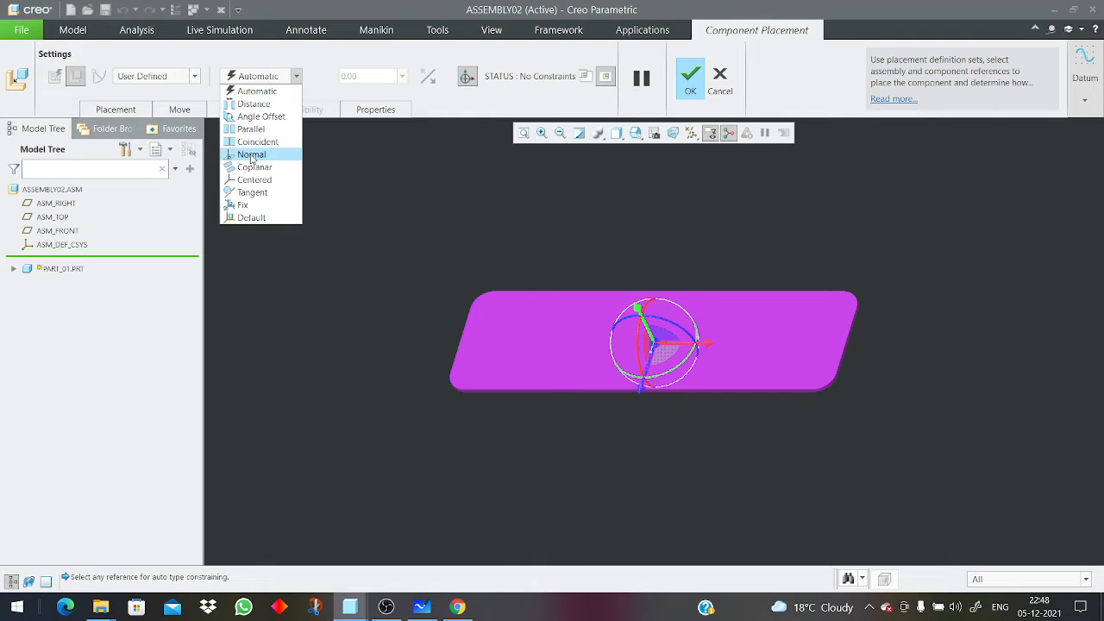
left_click(252, 219)
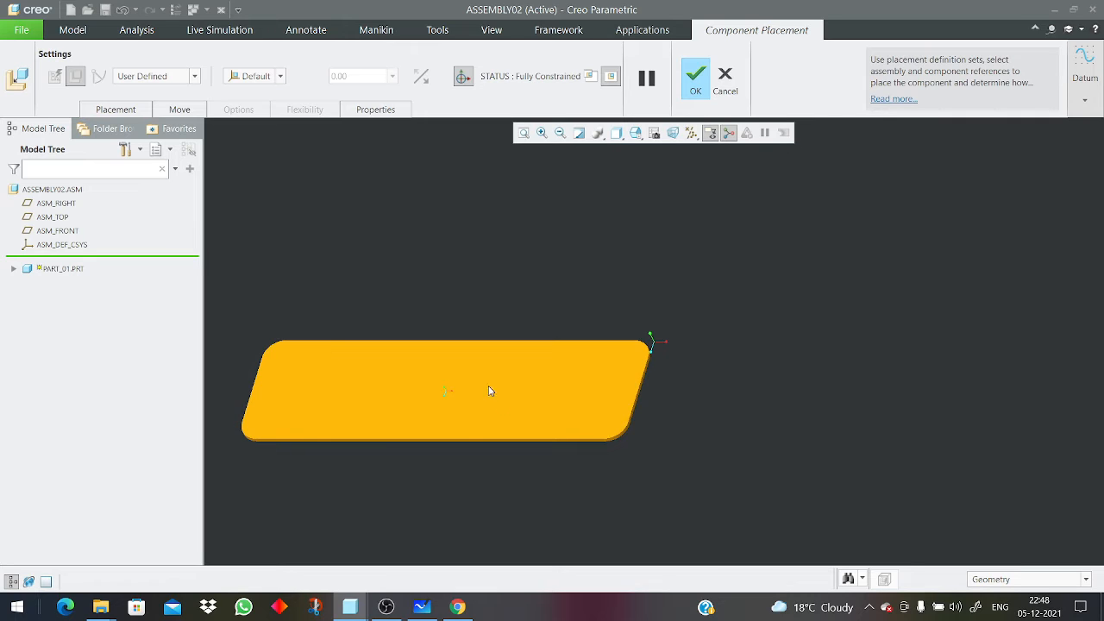
scroll(499, 367, "down", 1)
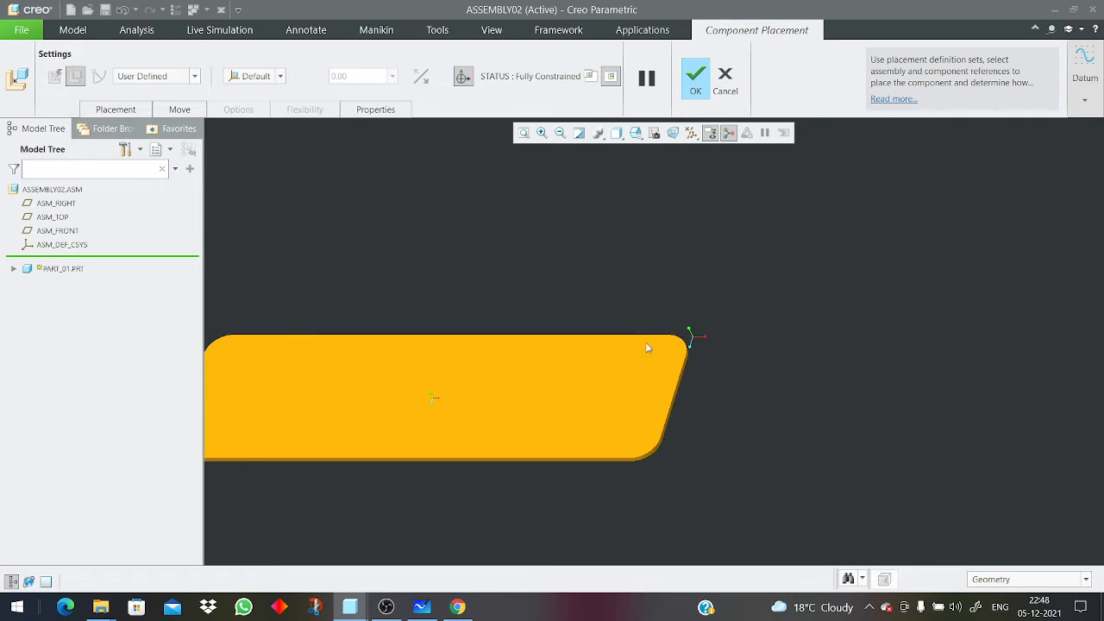
scroll(485, 313, "up", 2)
scroll(577, 382, "down", 2)
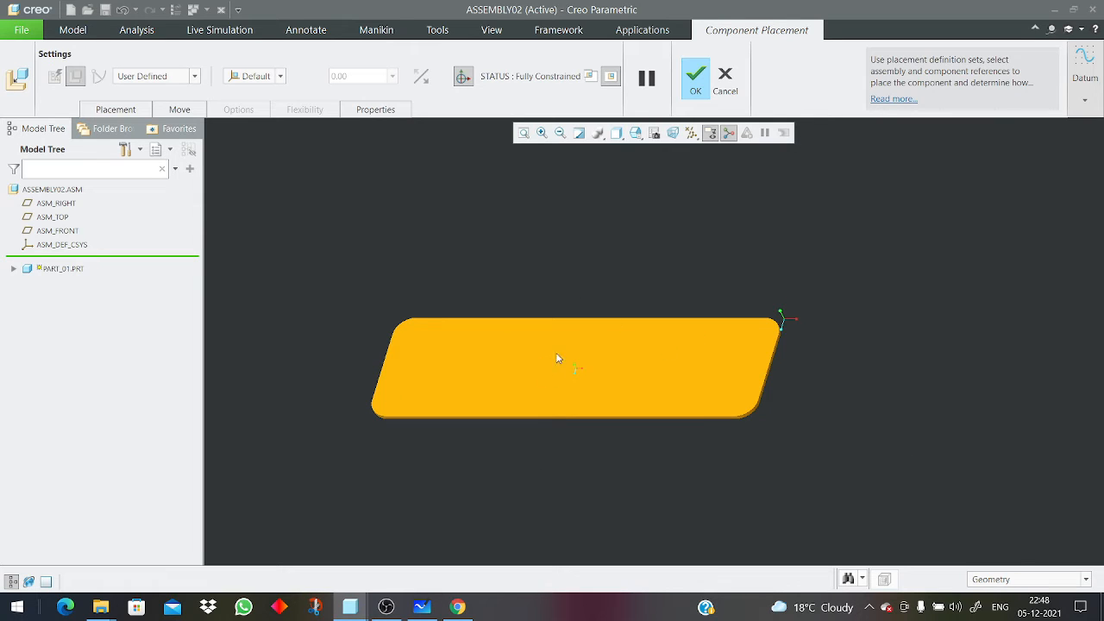
left_click(695, 80)
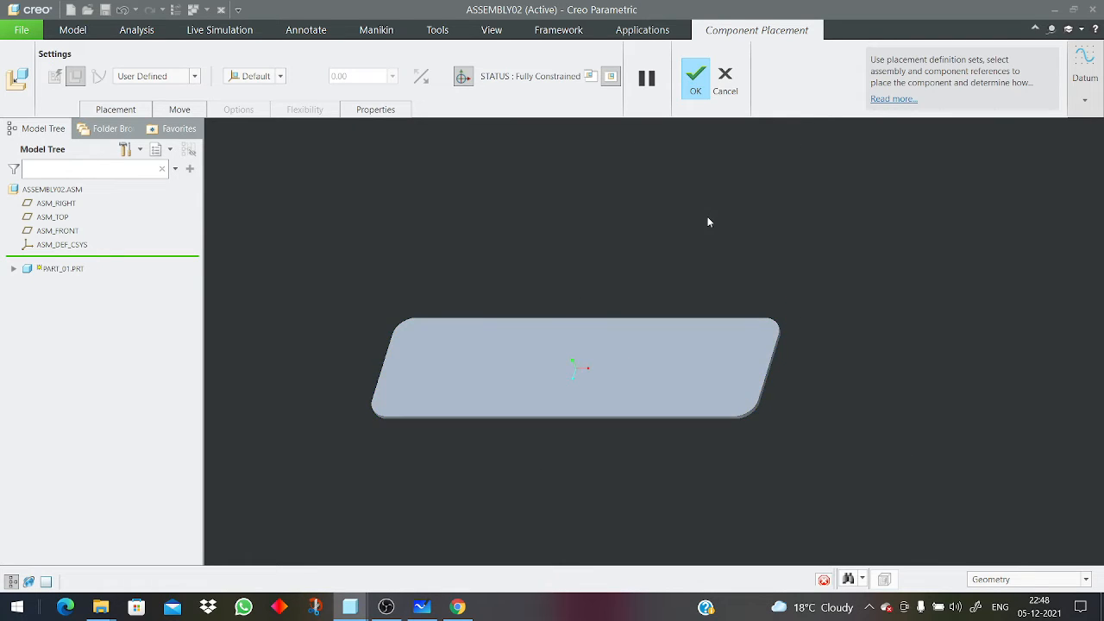
mouse_move(548, 351)
middle_mouse_down()
mouse_move(569, 377)
mouse_move(569, 259)
mouse_move(539, 342)
mouse_move(611, 320)
mouse_move(594, 379)
mouse_move(602, 368)
middle_mouse_up()
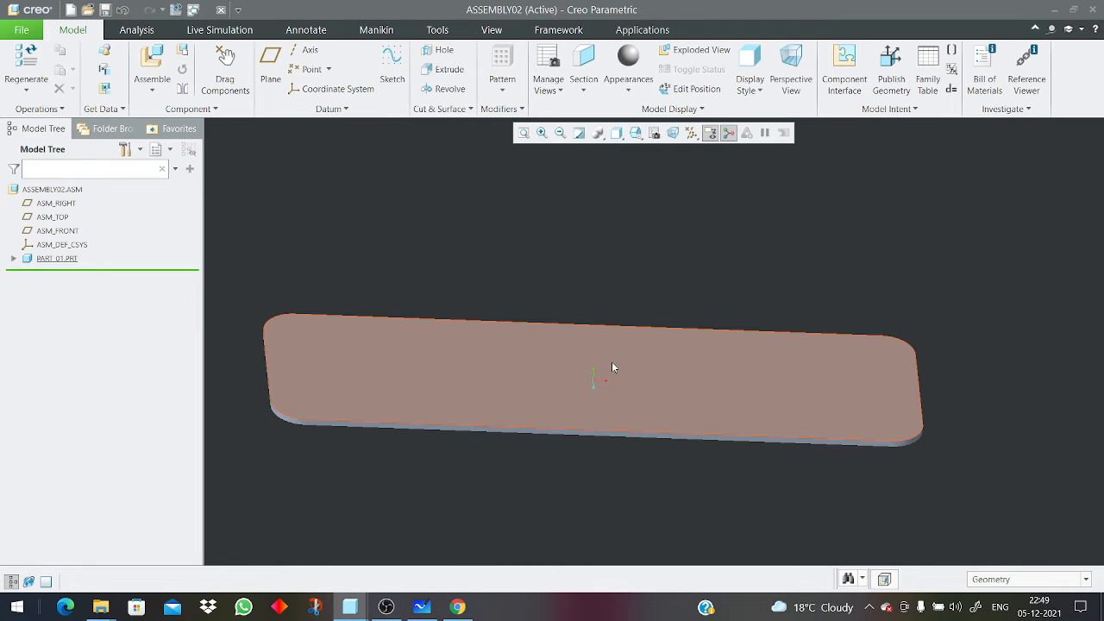
left_click(575, 343)
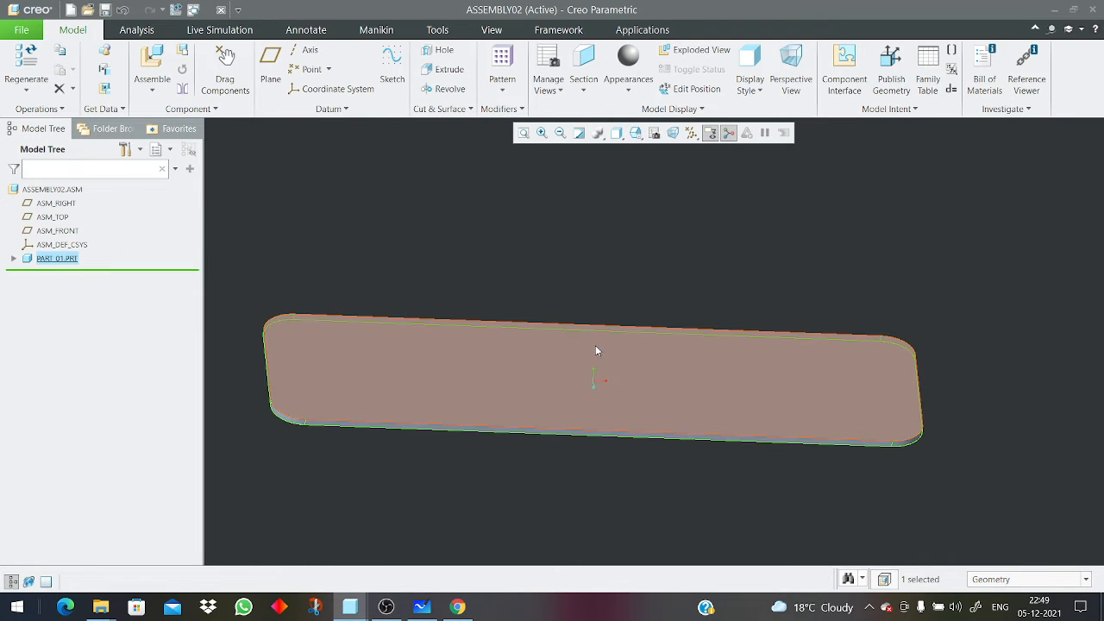
left_click(718, 267)
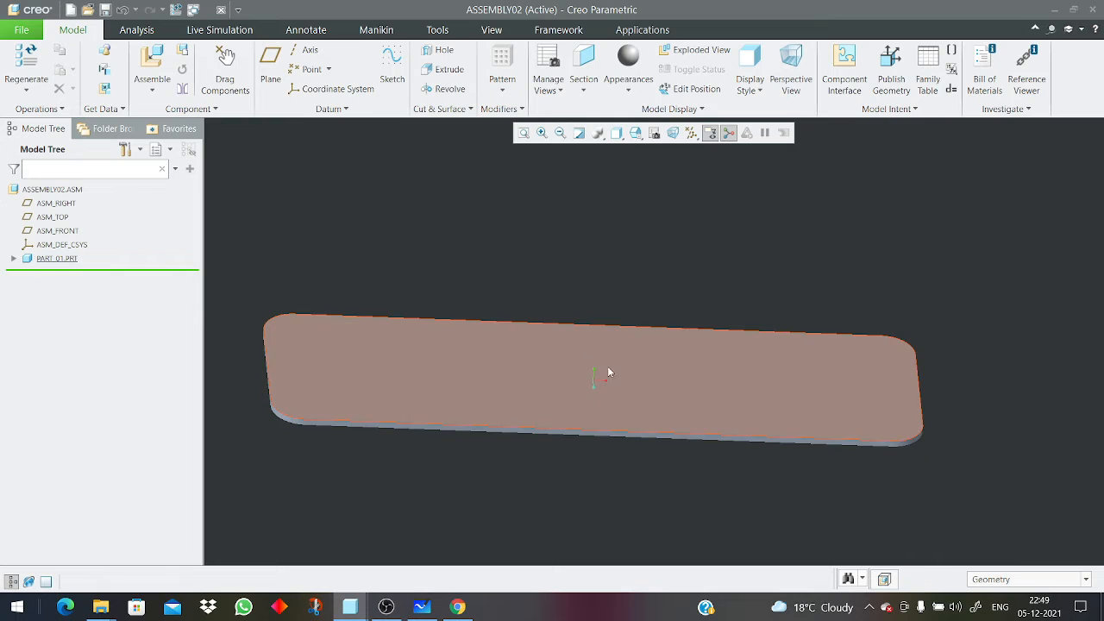
left_click(618, 370)
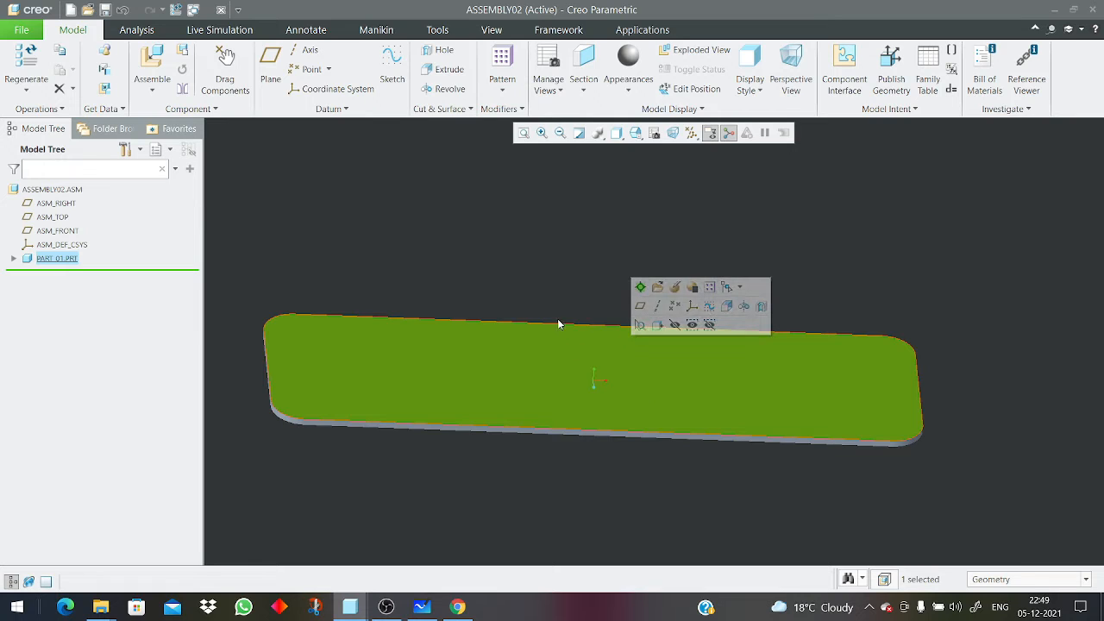
left_click(595, 312)
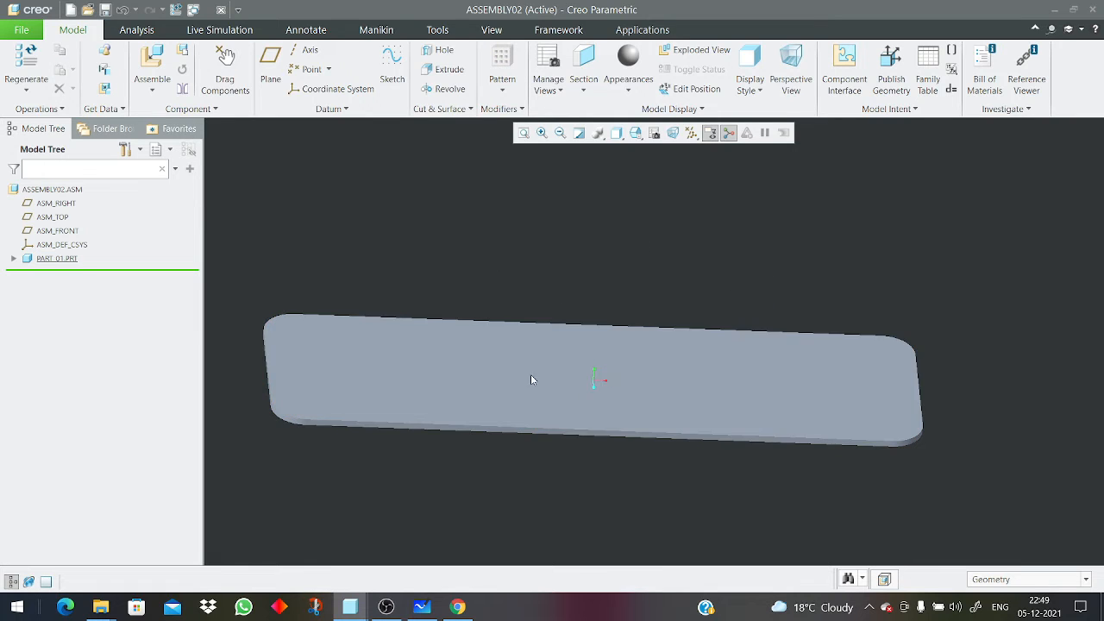
Turn on the display of datum planes in the assembly.
left_click(599, 402)
middle_click_drag(599, 401, 558, 370)
left_click(440, 297)
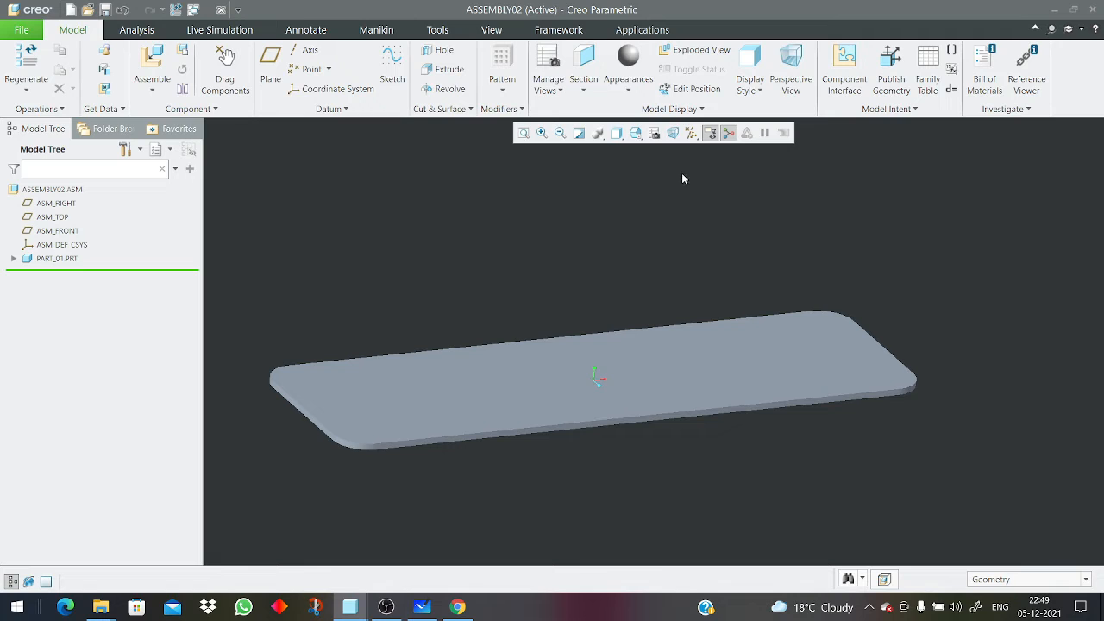
left_click(691, 134)
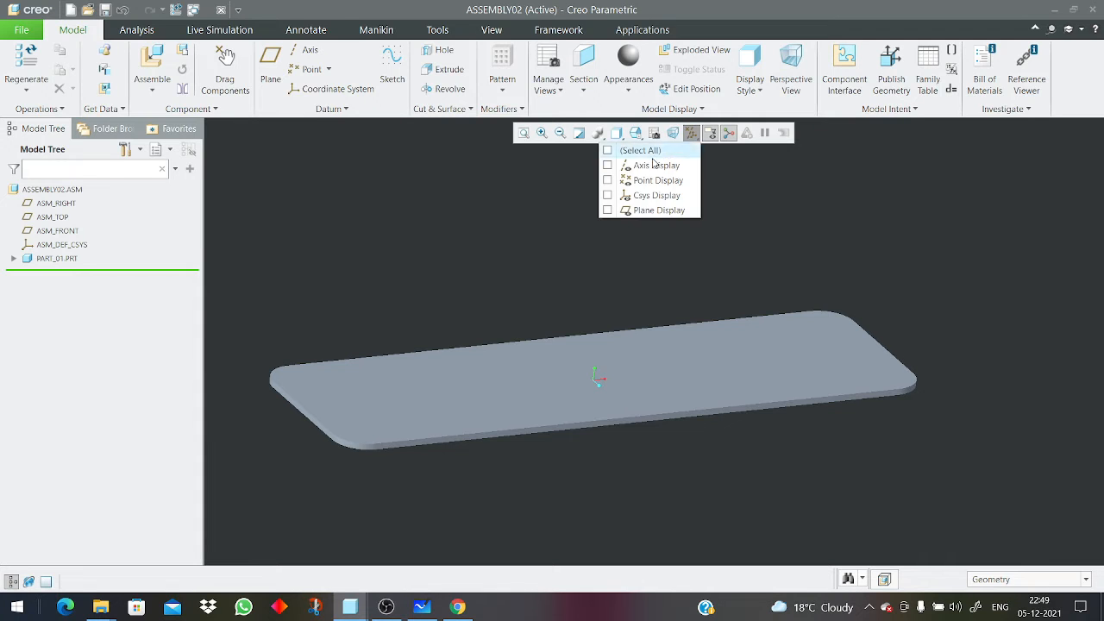
left_click(607, 210)
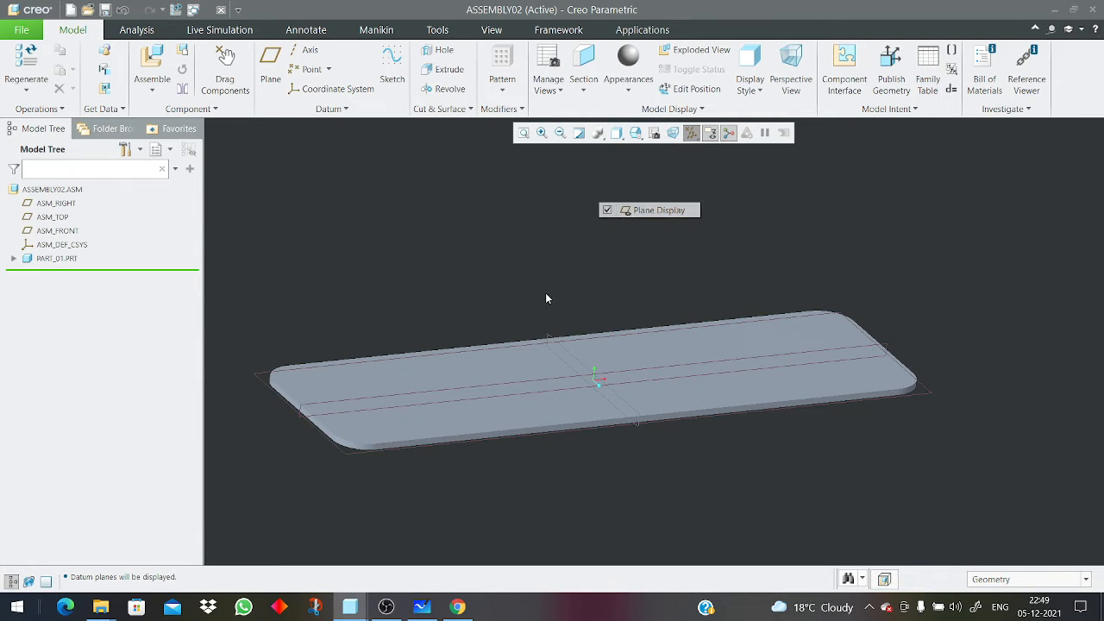
Insert part_02.prt from the Assembly folder as the second component of the assembly.
left_click(146, 66)
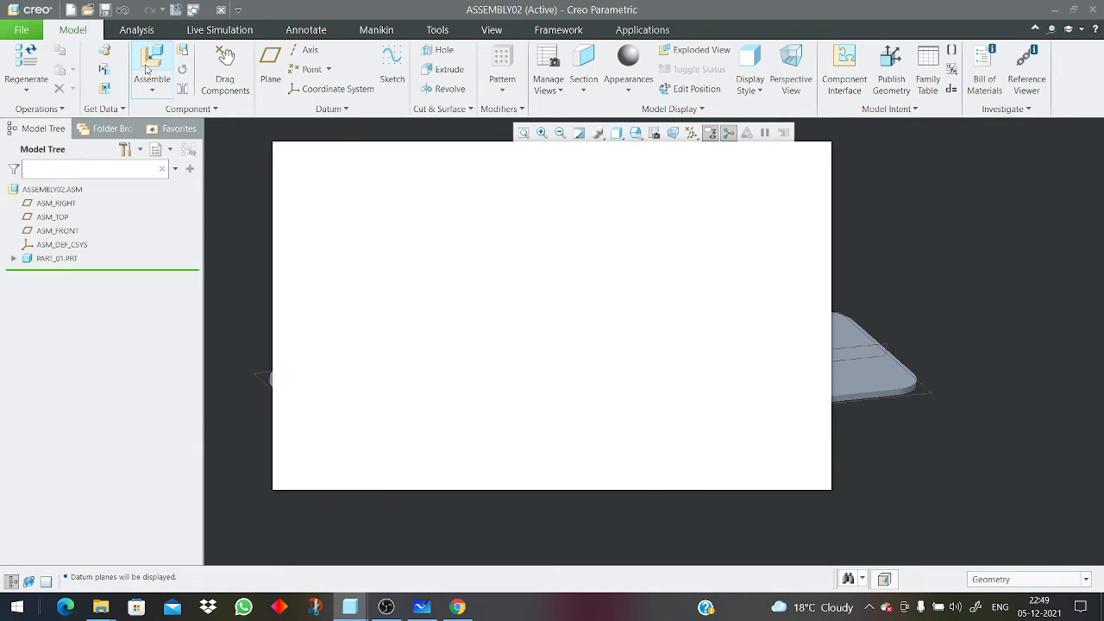
left_click(420, 228)
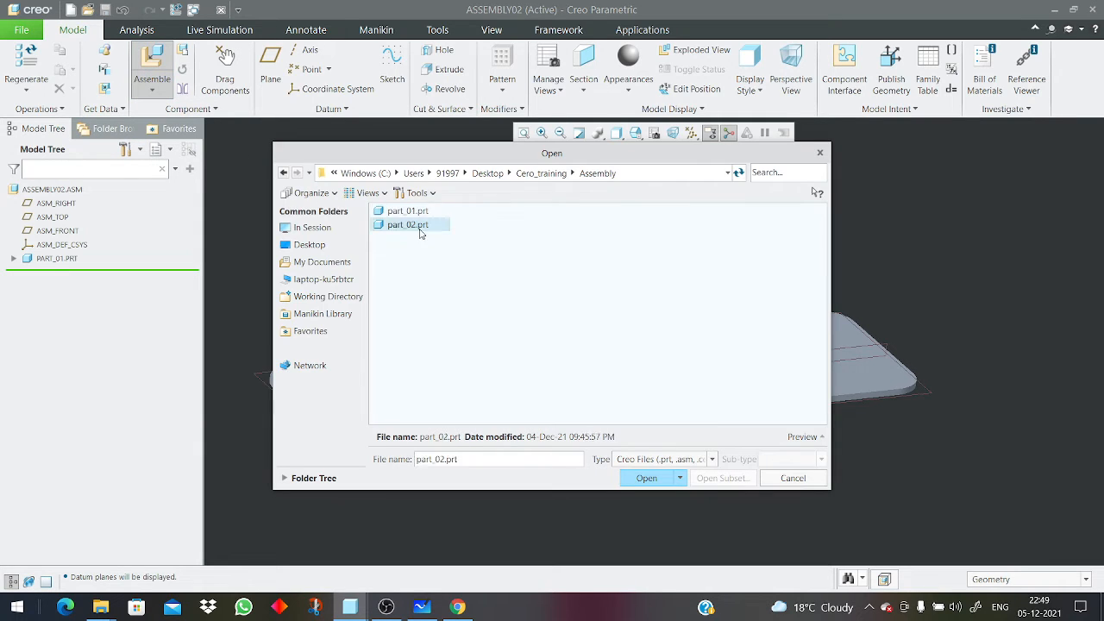
left_click(646, 479)
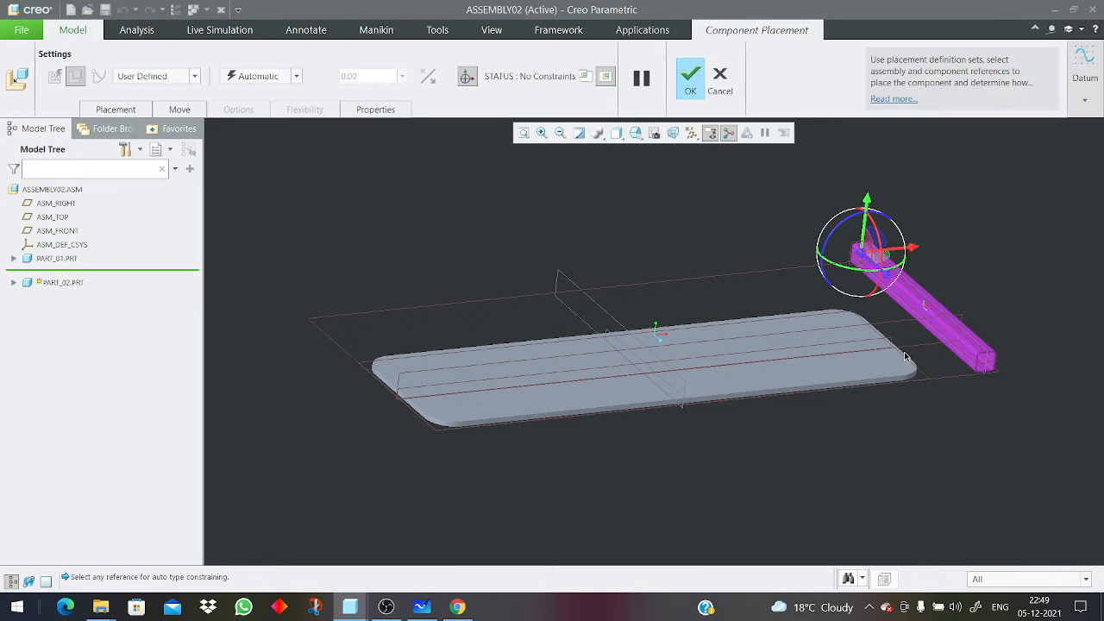
Constrain the square tube with the Default placement constraint and accept the component placement.
left_click(245, 77)
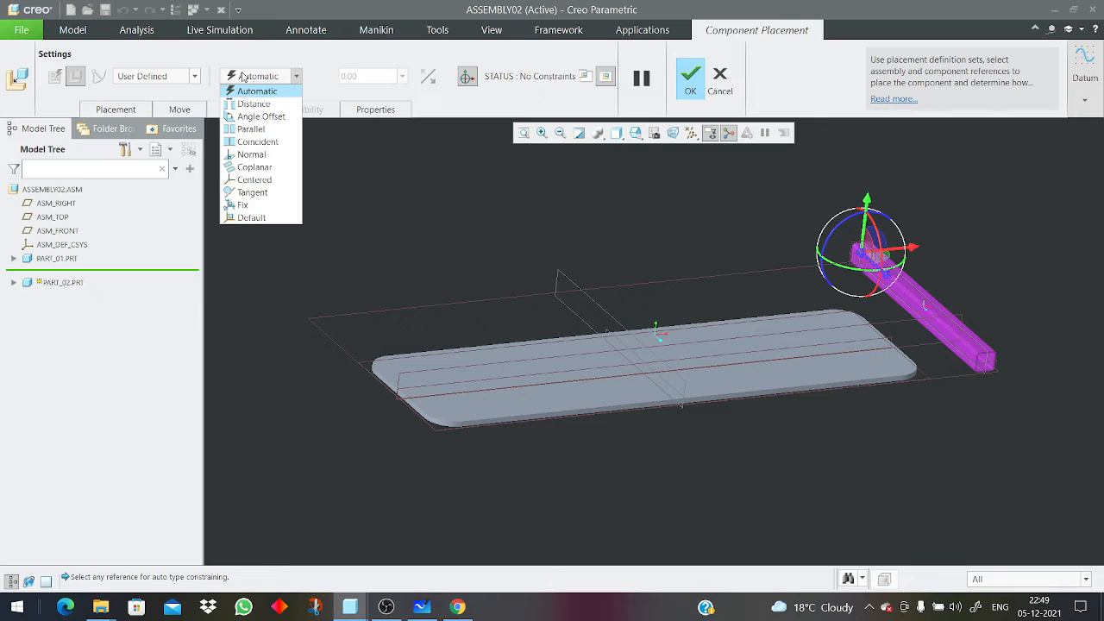
left_click(242, 219)
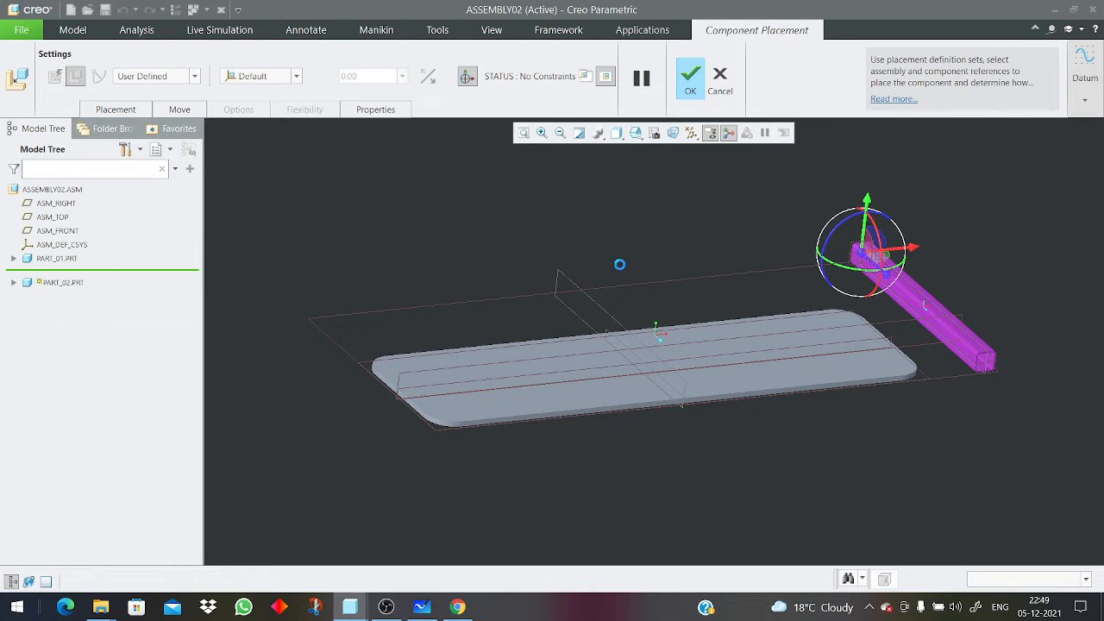
scroll(651, 328, "up", 5)
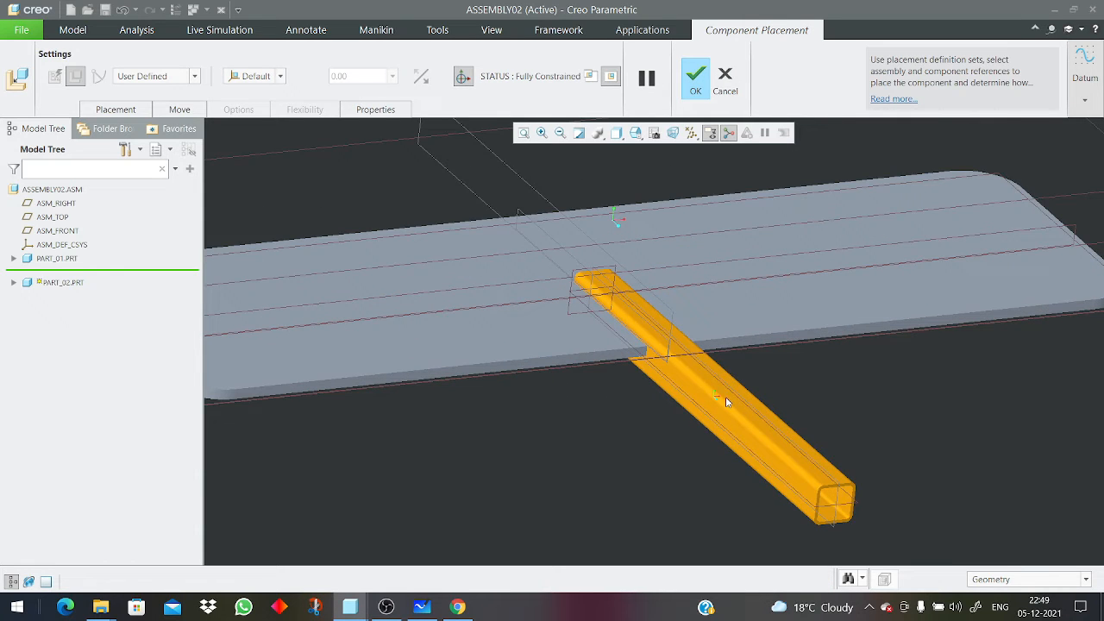
scroll(725, 396, "down", 4)
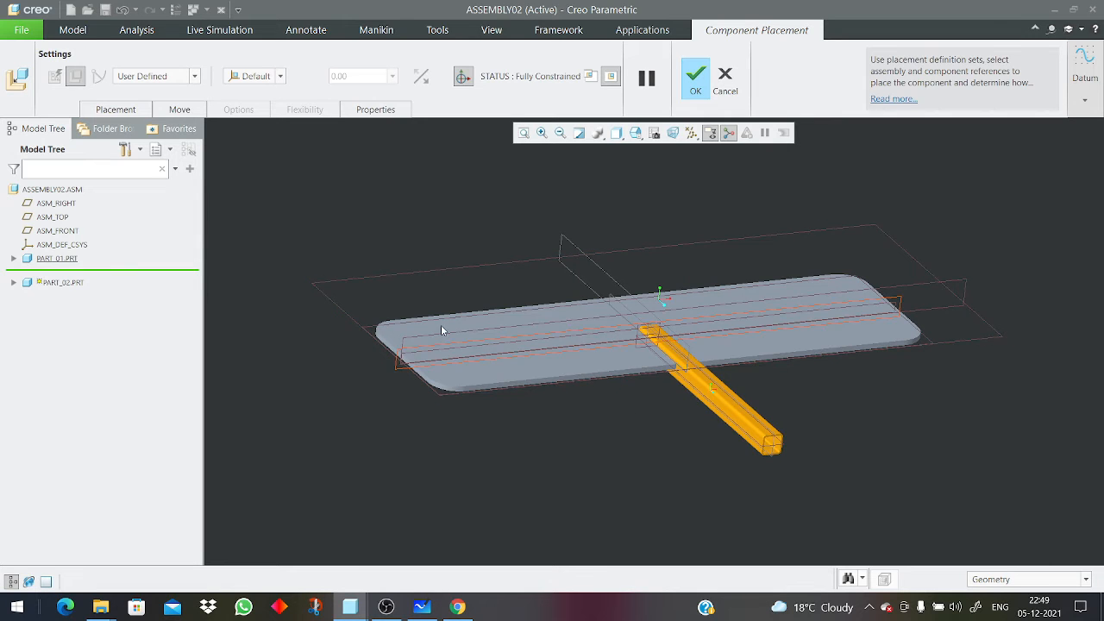
left_click(695, 80)
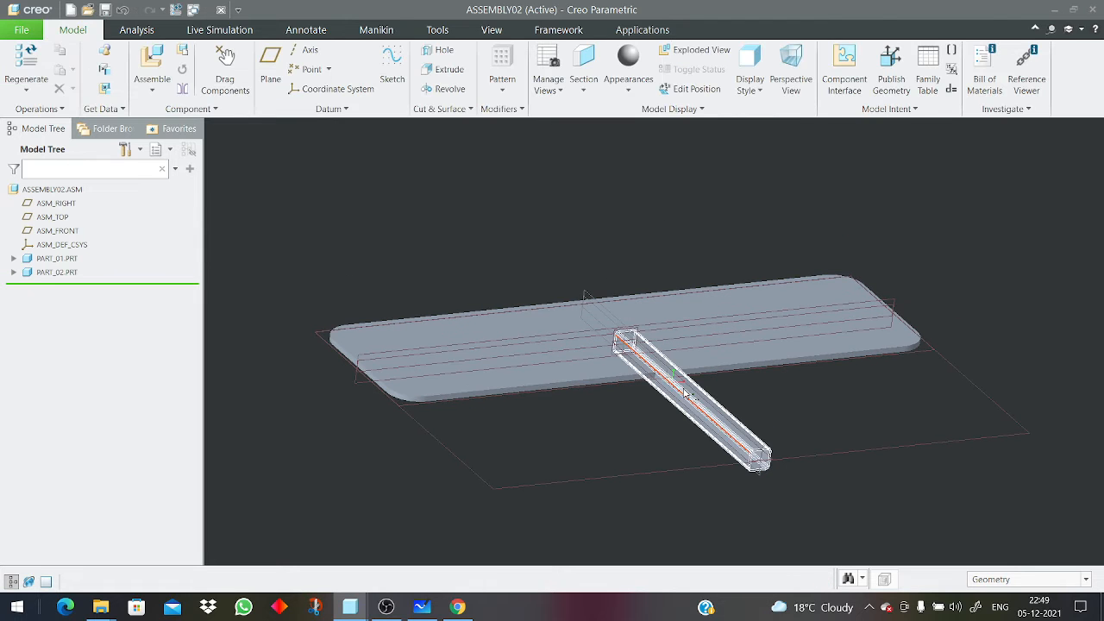
Reopen the placement definition of PART_02 and delete its Default constraint.
left_click(65, 272)
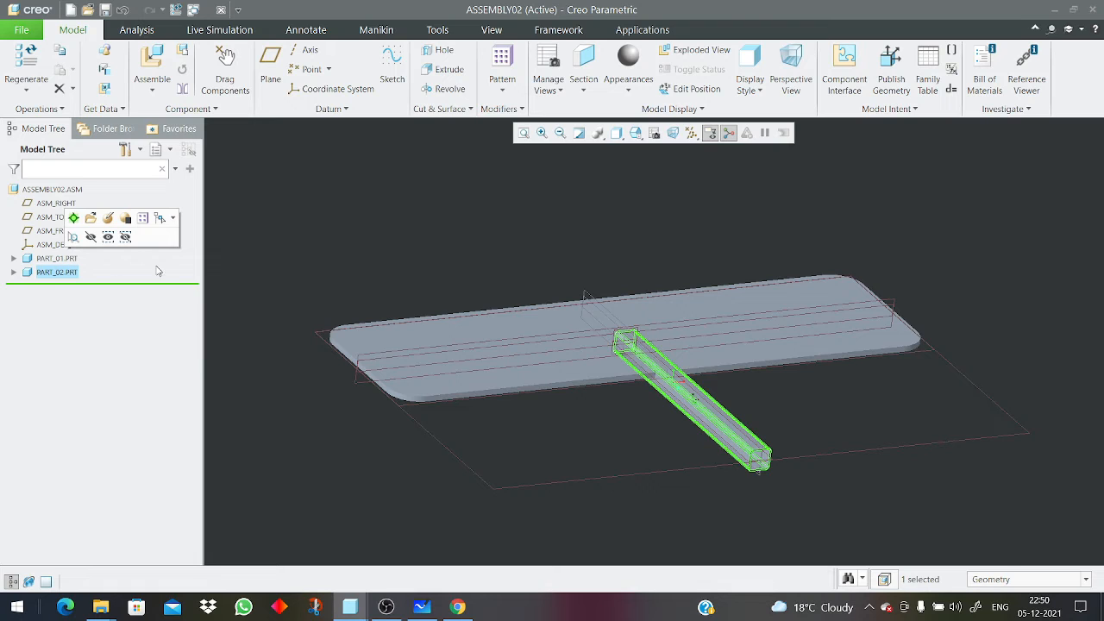
left_click(700, 181)
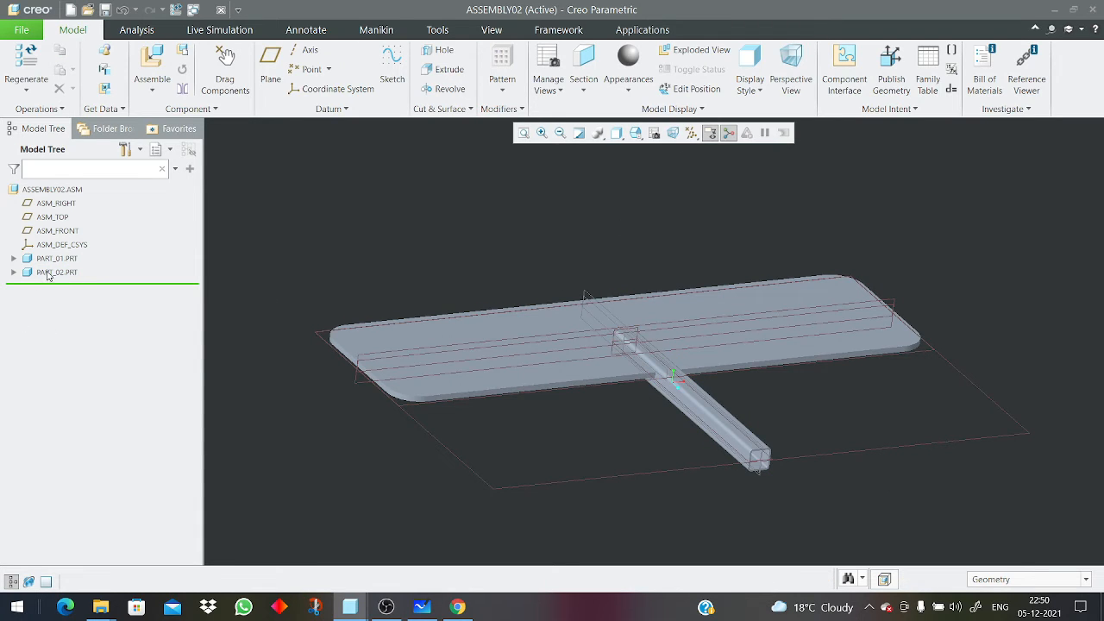
left_click(48, 273)
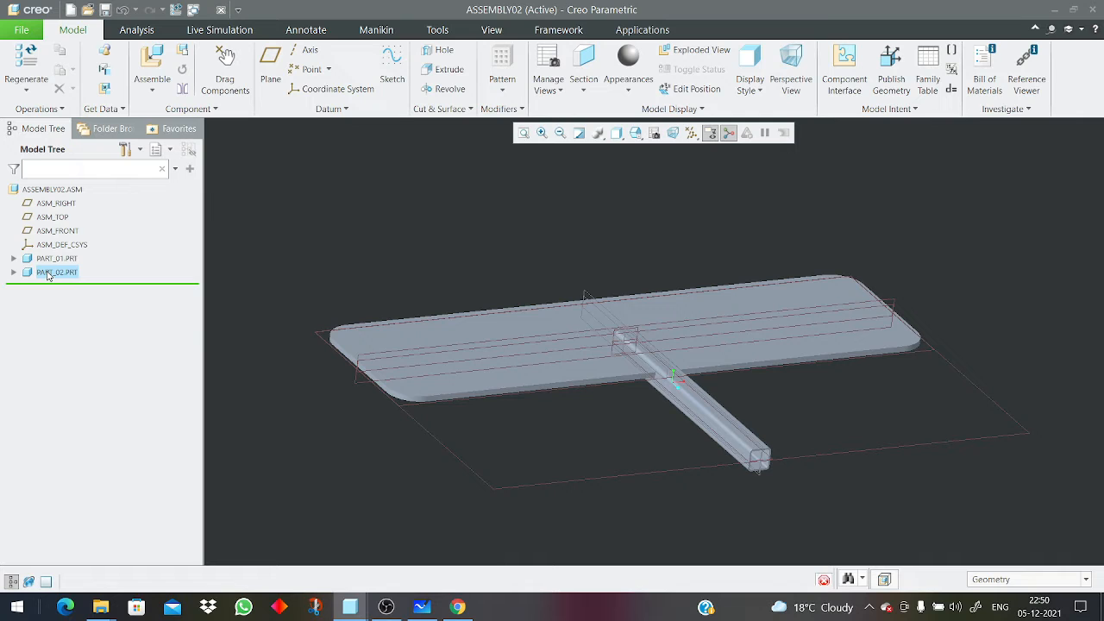
left_click(601, 300)
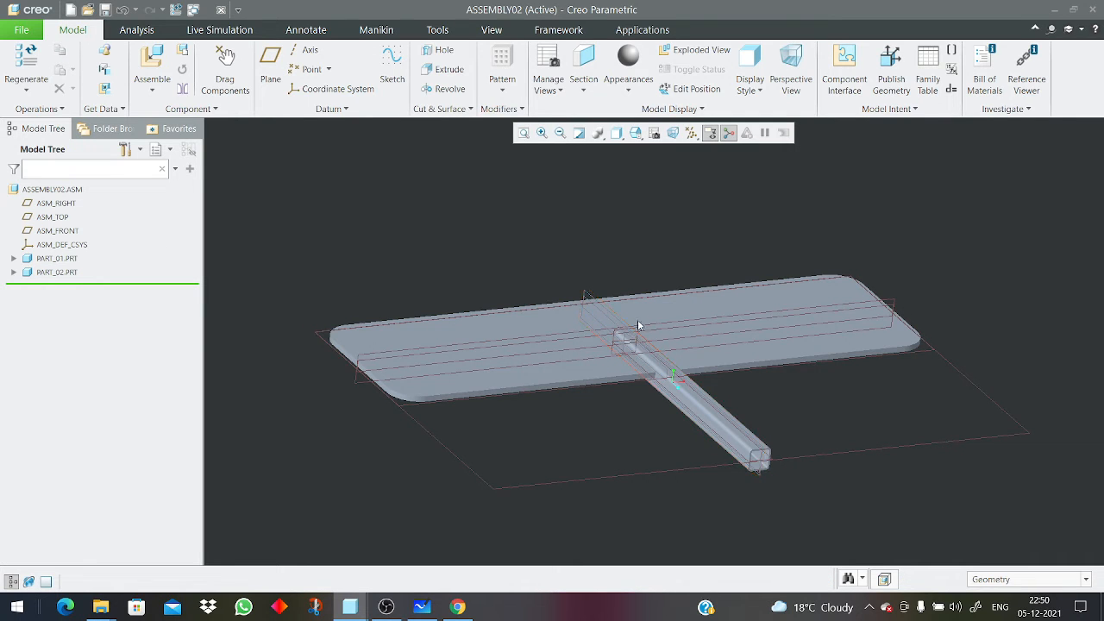
left_click(57, 273)
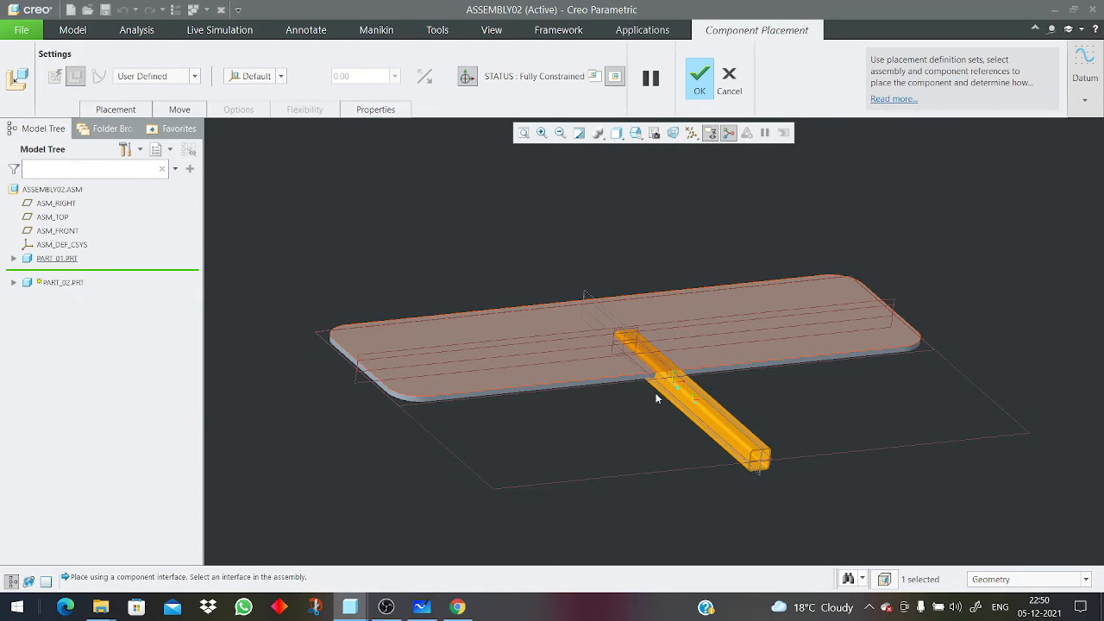
left_click(117, 109)
right_click(162, 159)
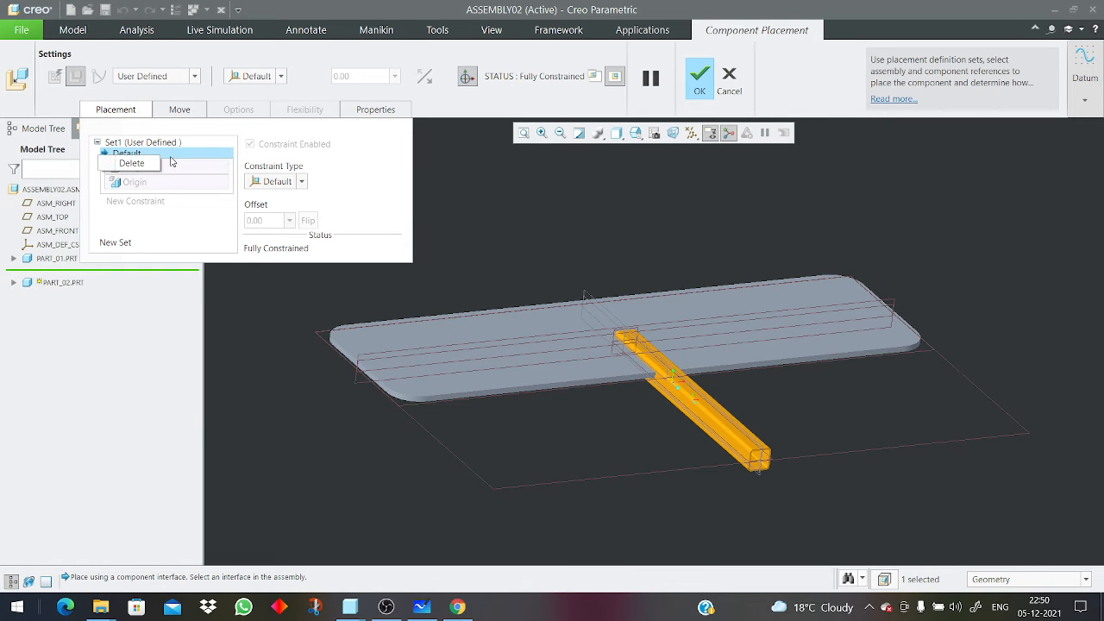
left_click(136, 163)
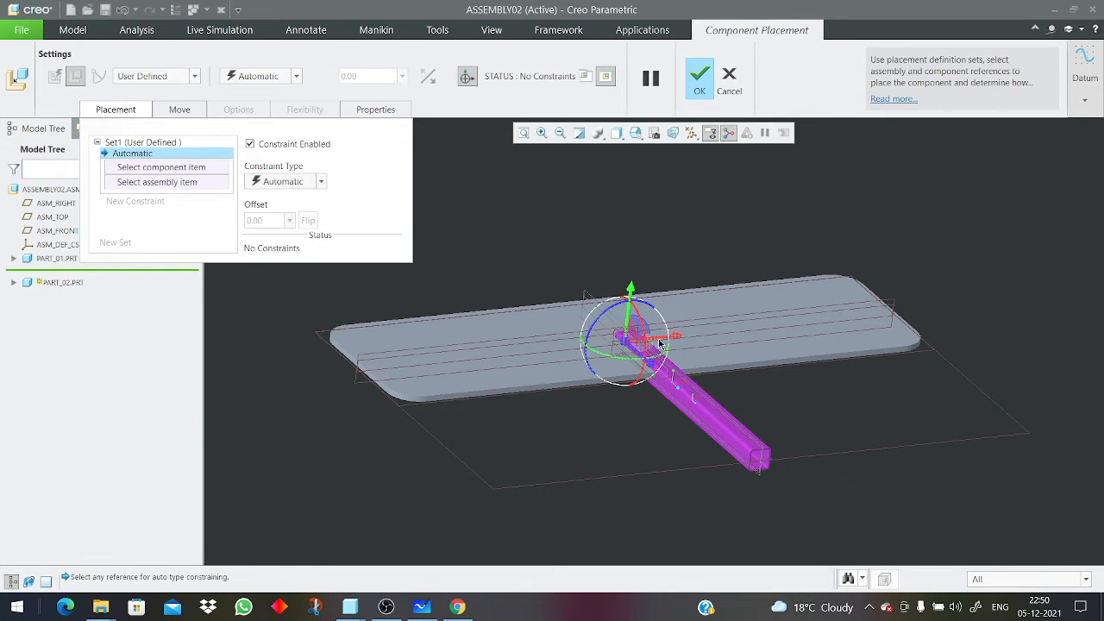
Rotate the unconstrained tube upright with the 3D dragger, raise it above the plate, and accept the placement.
middle_click_drag(704, 355, 608, 324)
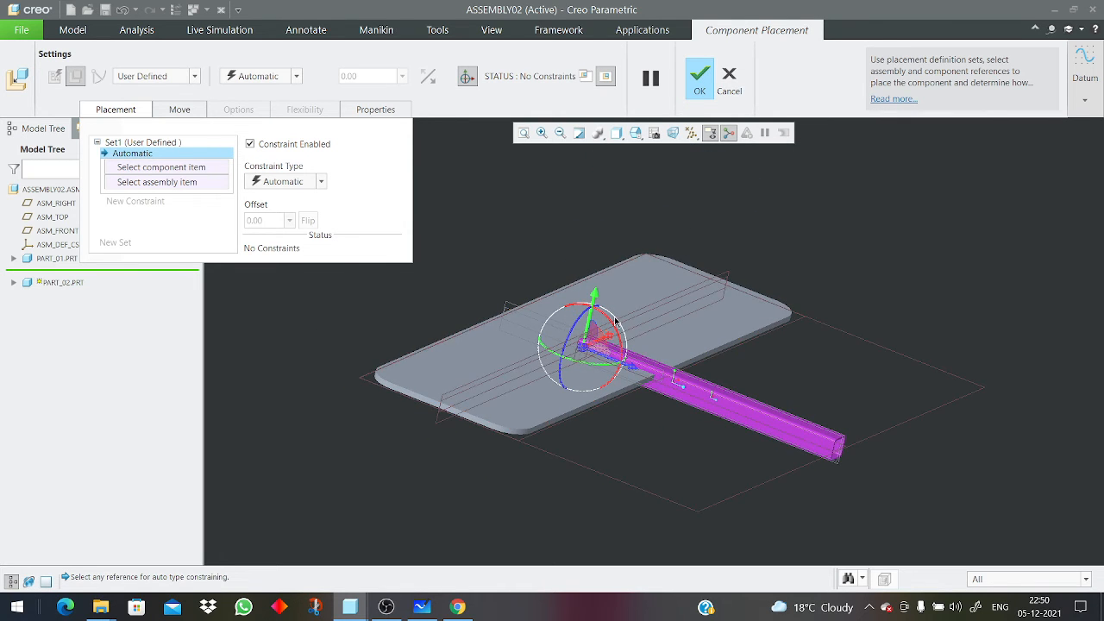
left_click_drag(565, 301, 552, 321)
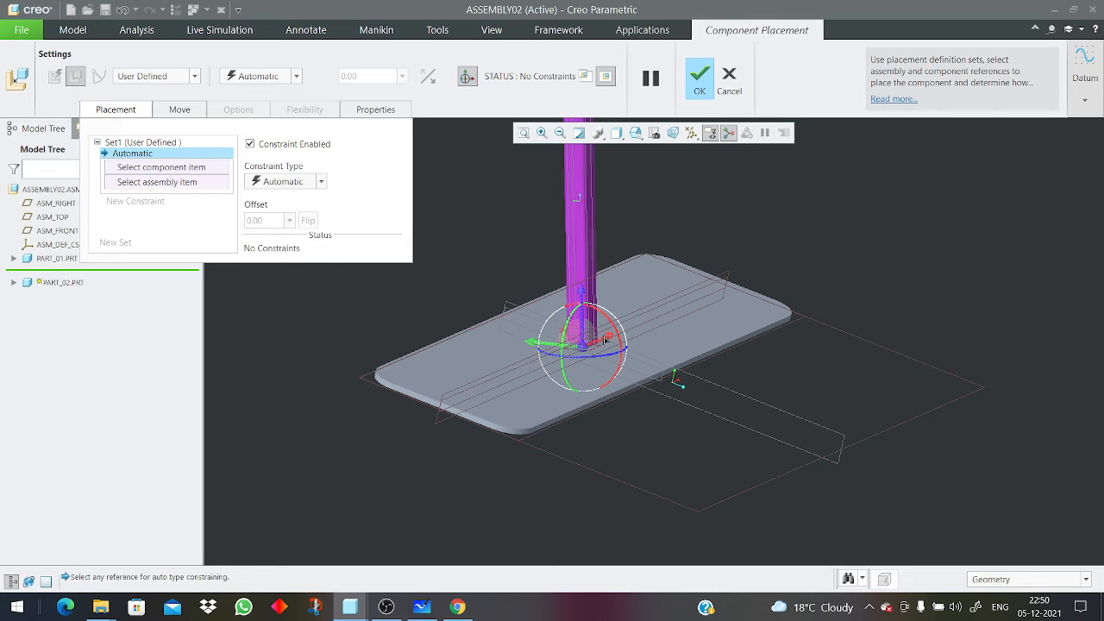
scroll(583, 300, "up", 3)
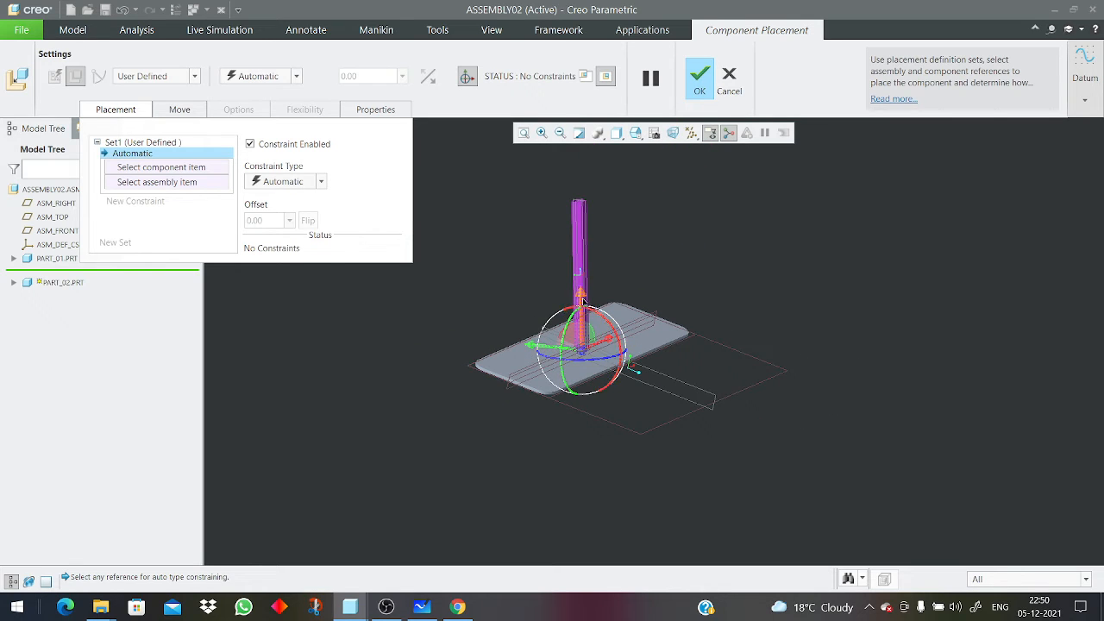
left_click_drag(582, 300, 581, 229)
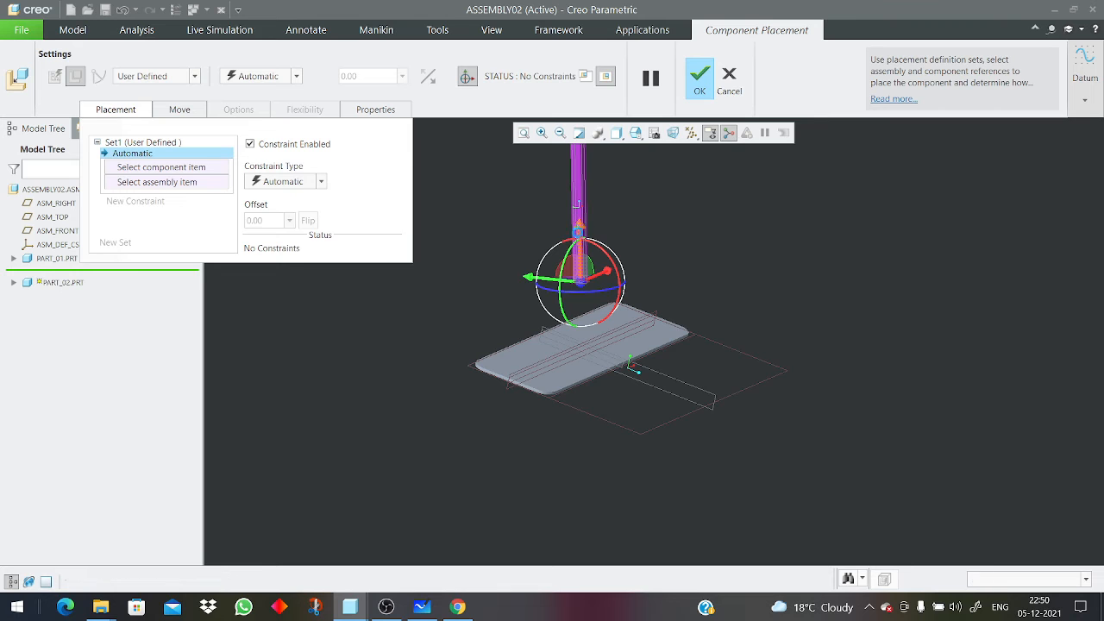
left_click(702, 76)
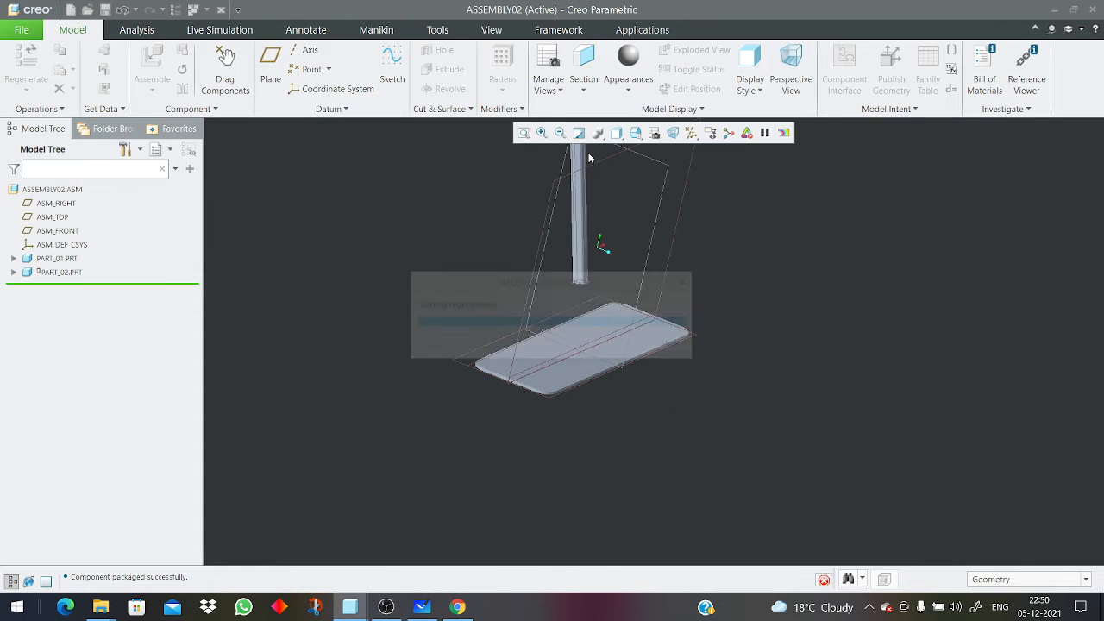
Reopen the placement definition of PART_02 and rotate the tube about its axes with the 3D dragger, ending upright above the plate.
scroll(578, 286, "up", 1)
scroll(575, 183, "down", 2)
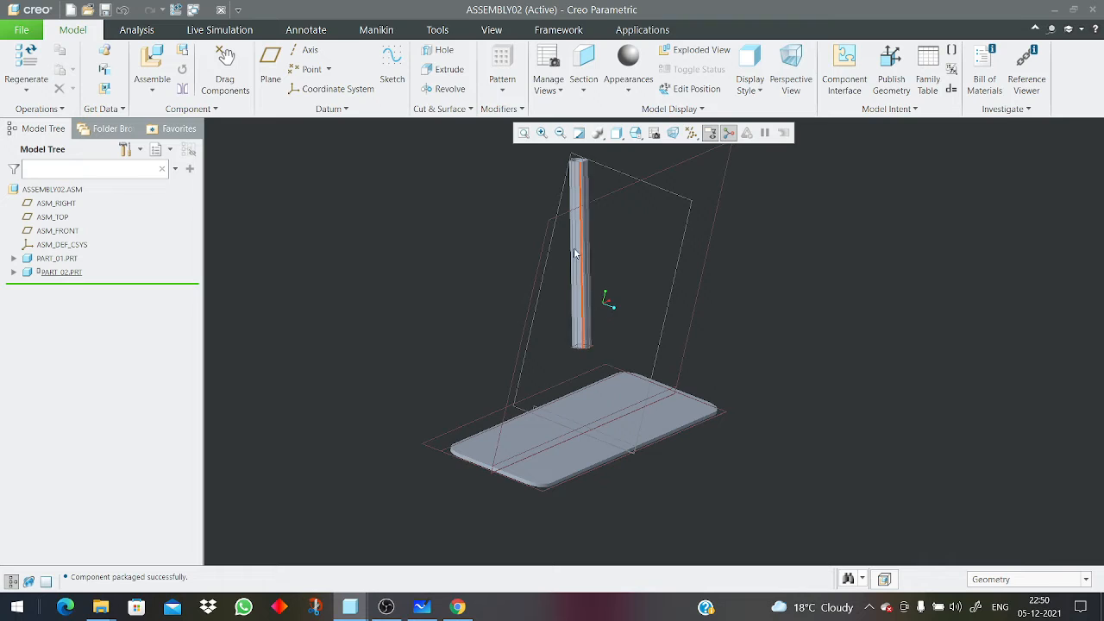
left_click(59, 272)
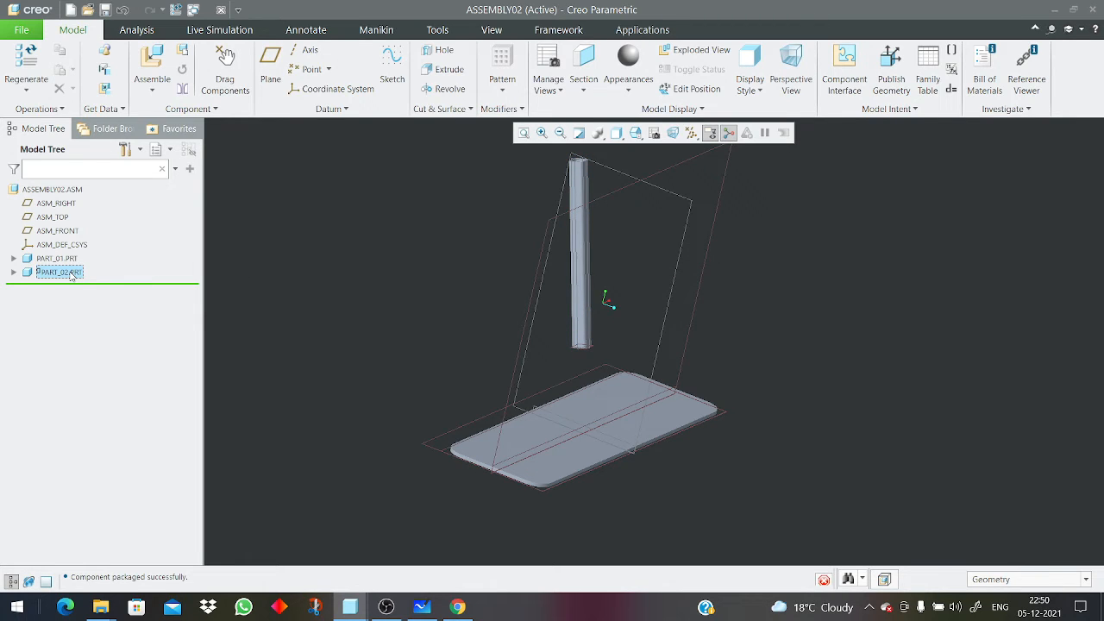
left_click(71, 274)
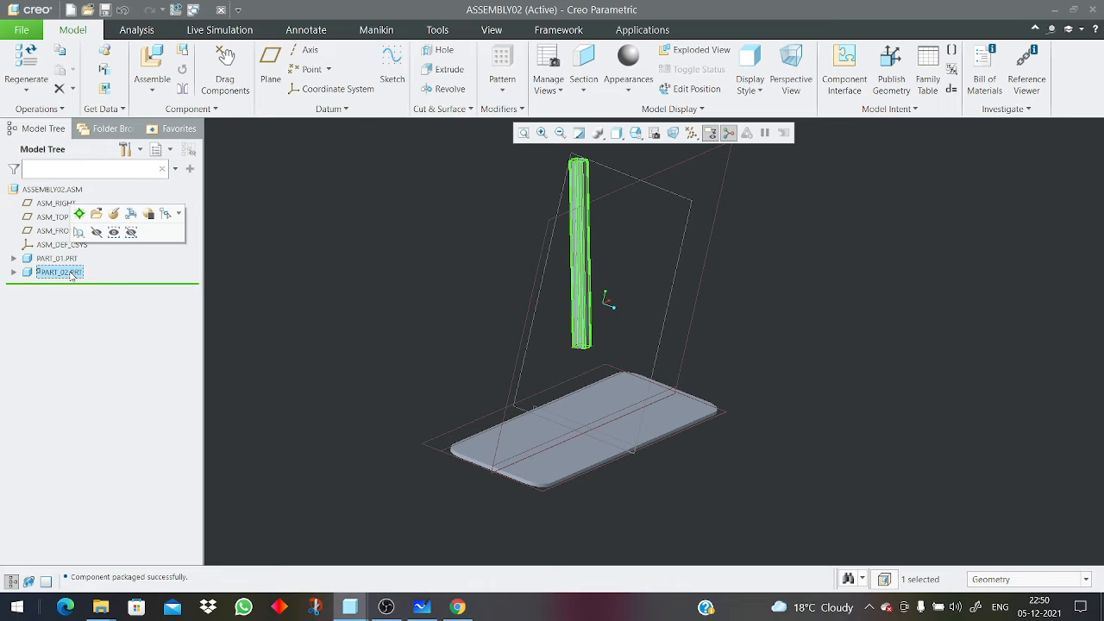
left_click(79, 213)
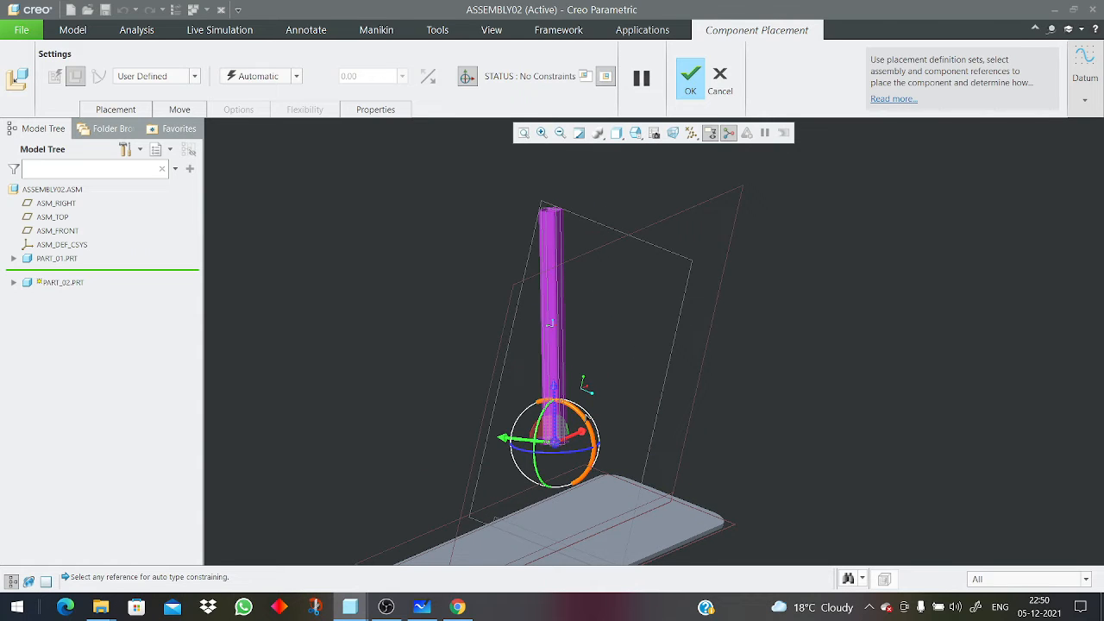
left_click_drag(587, 420, 561, 420)
scroll(560, 421, "up", 2)
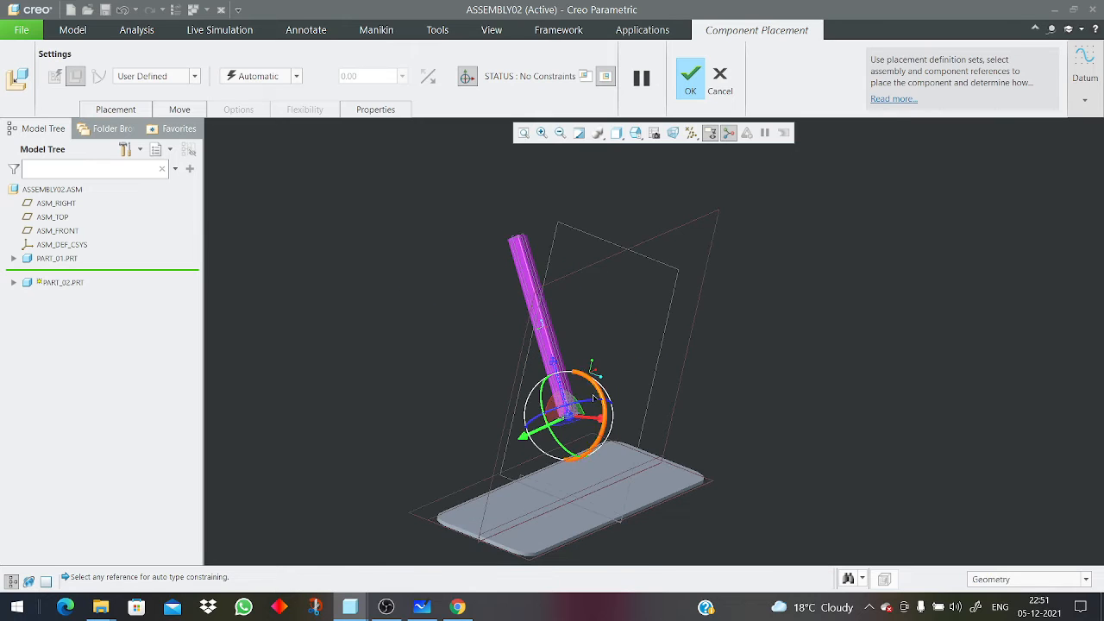
middle_click_drag(561, 421, 628, 396)
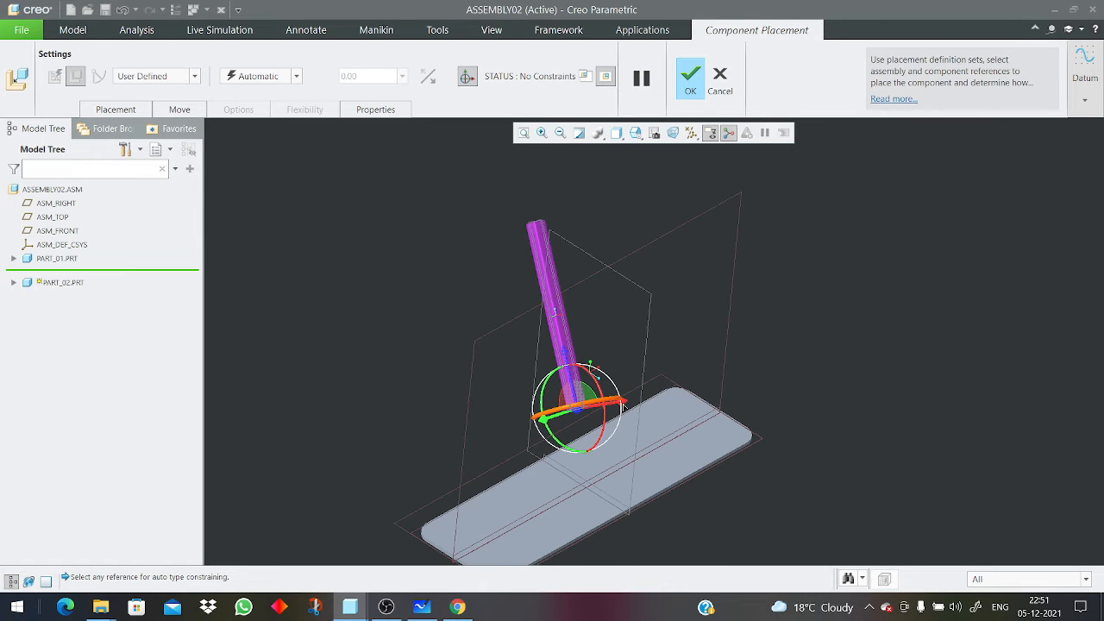
left_click_drag(623, 403, 613, 396)
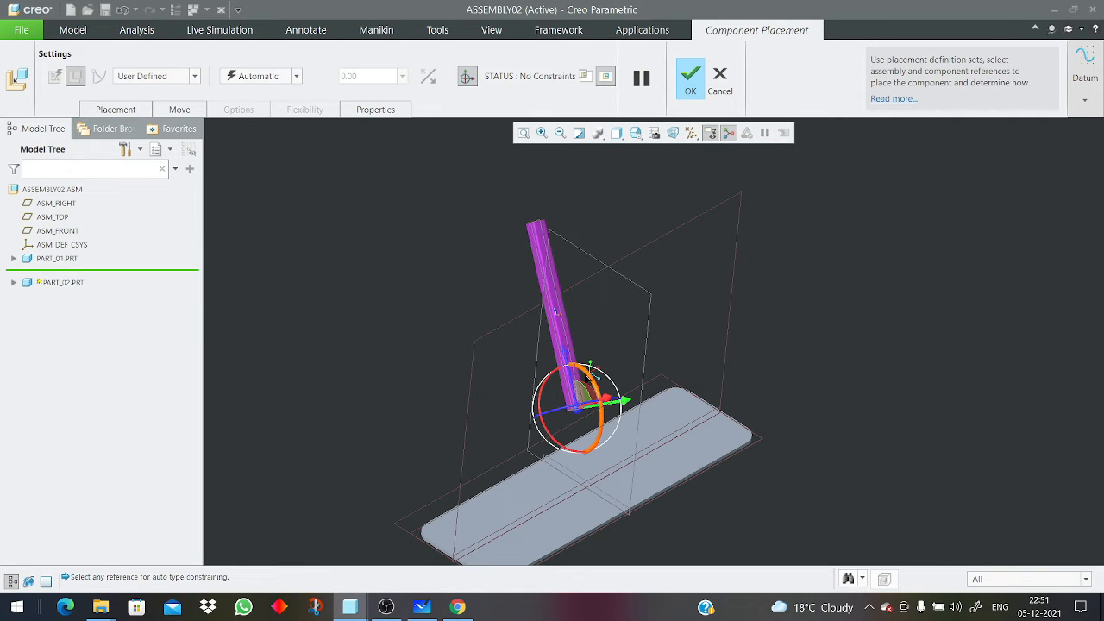
left_click_drag(589, 379, 593, 390)
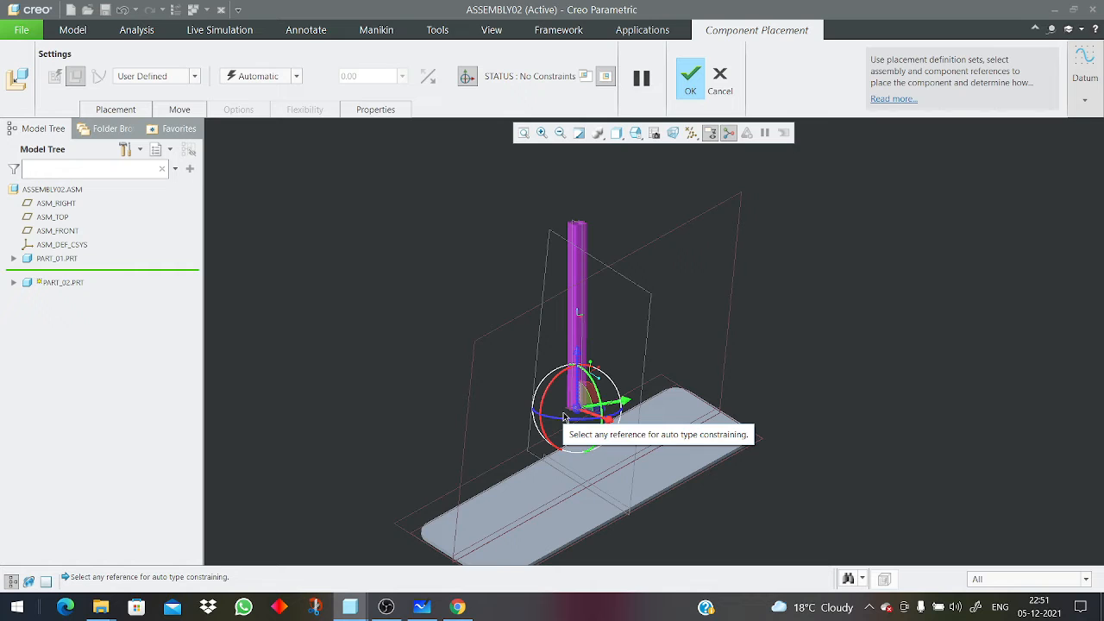
Constrain the tube's bottom end face to the plate's top surface with a Coincident constraint.
scroll(576, 322, "up", 2)
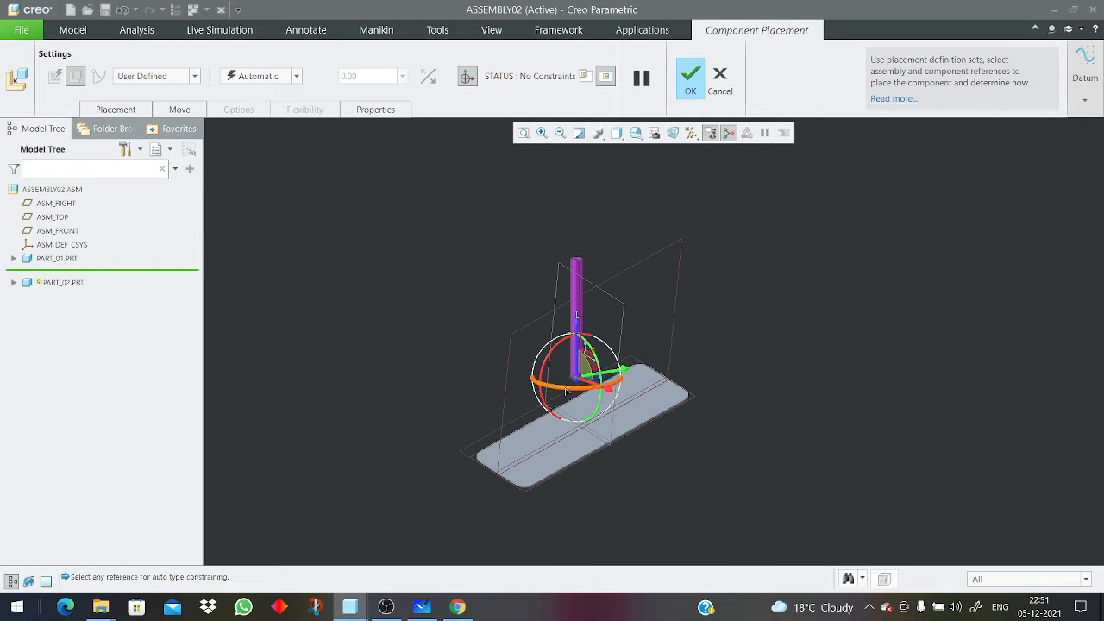
middle_click_drag(565, 385, 568, 345)
scroll(569, 376, "down", 12)
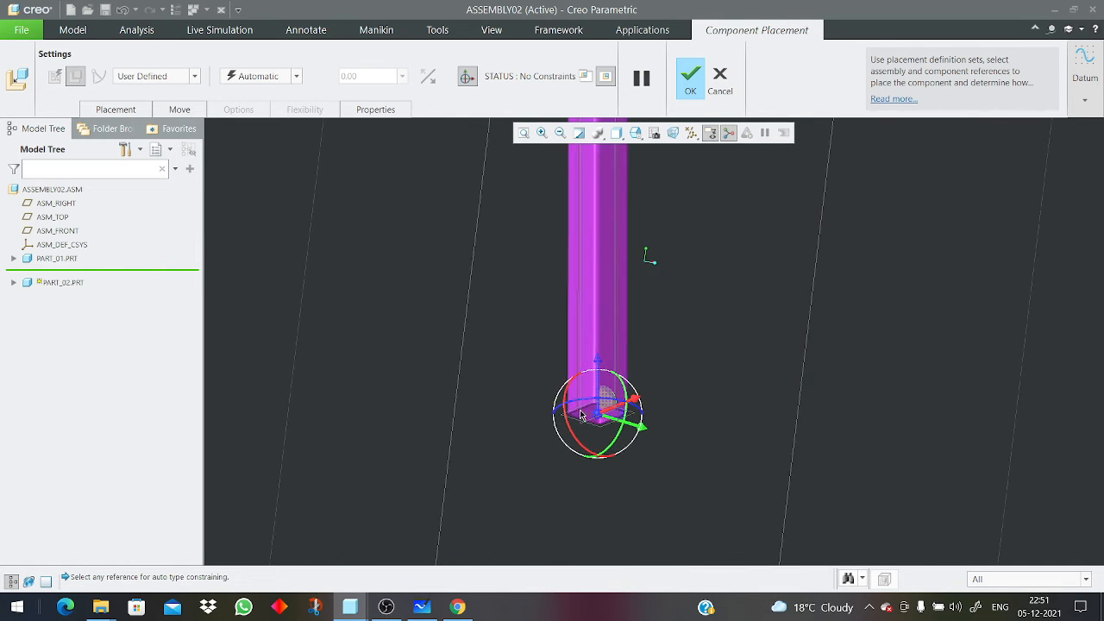
scroll(601, 418, "down", 8)
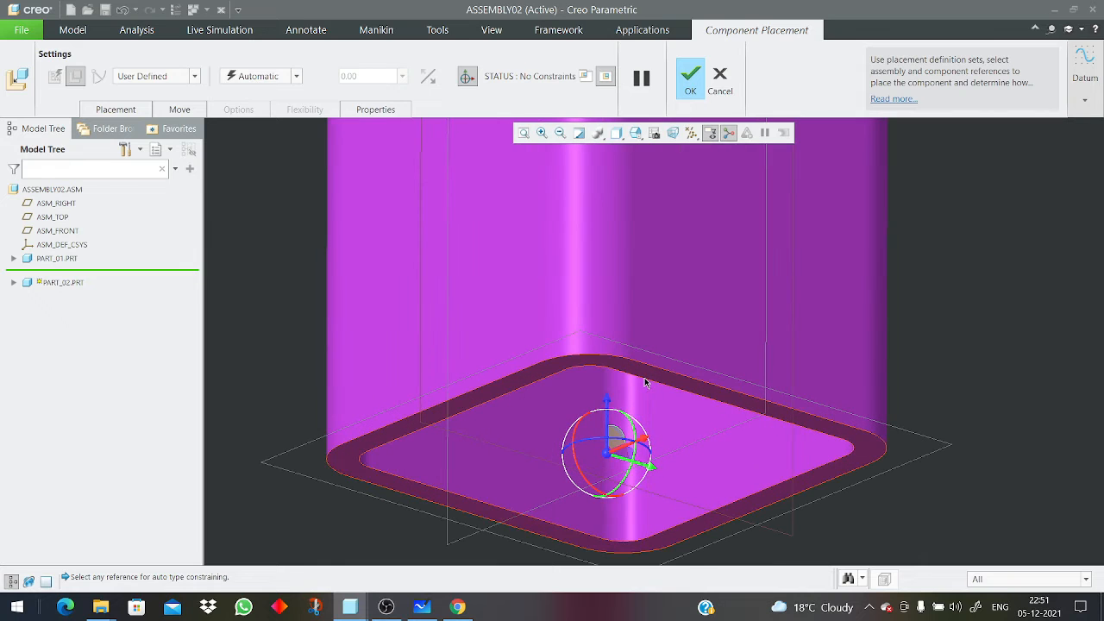
left_click(643, 378)
scroll(569, 333, "up", 12)
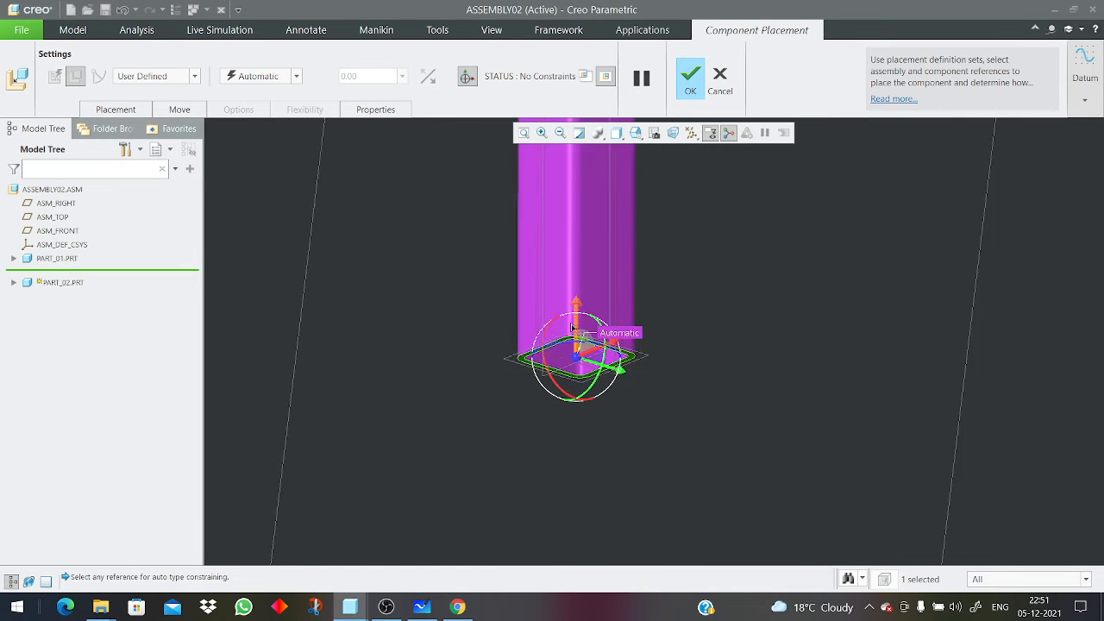
scroll(570, 328, "up", 3)
middle_click_drag(570, 329, 536, 360)
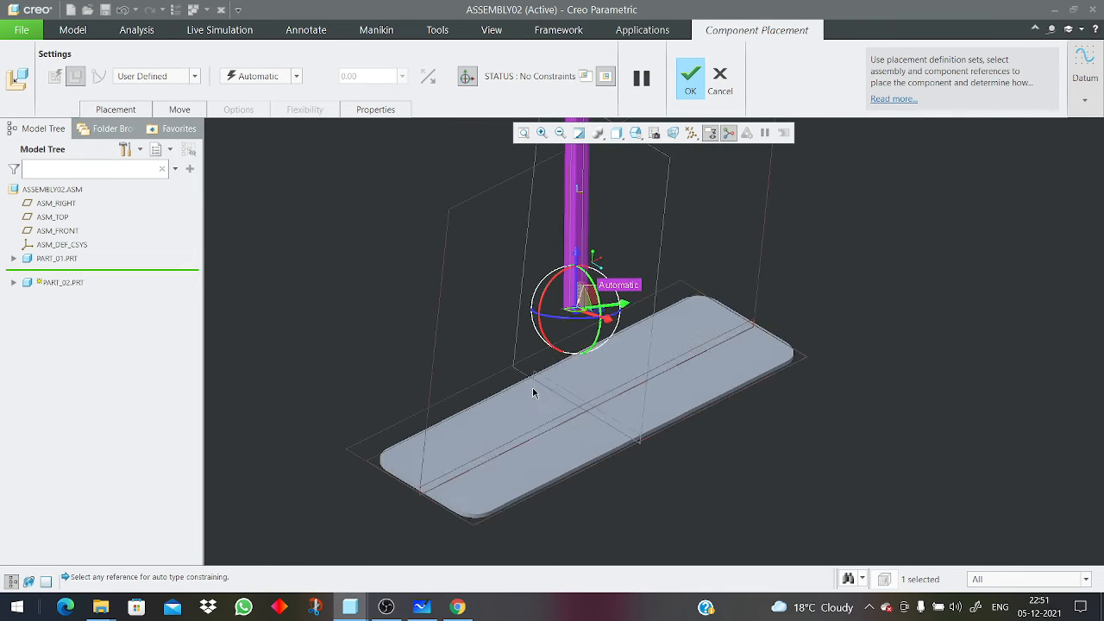
scroll(577, 316, "down", 5)
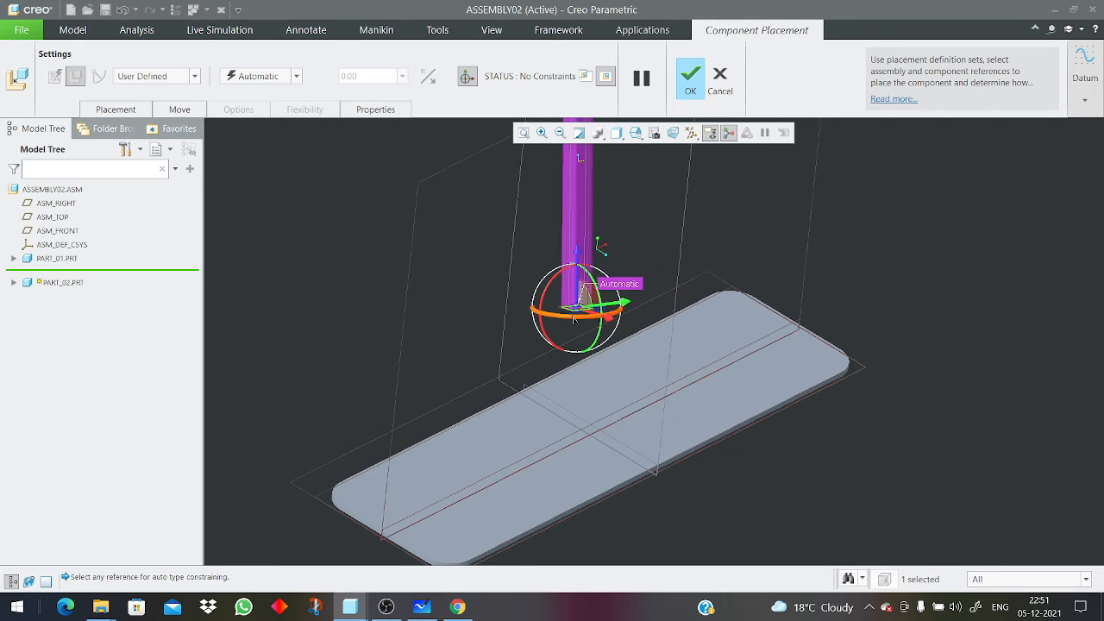
scroll(570, 289, "up", 5)
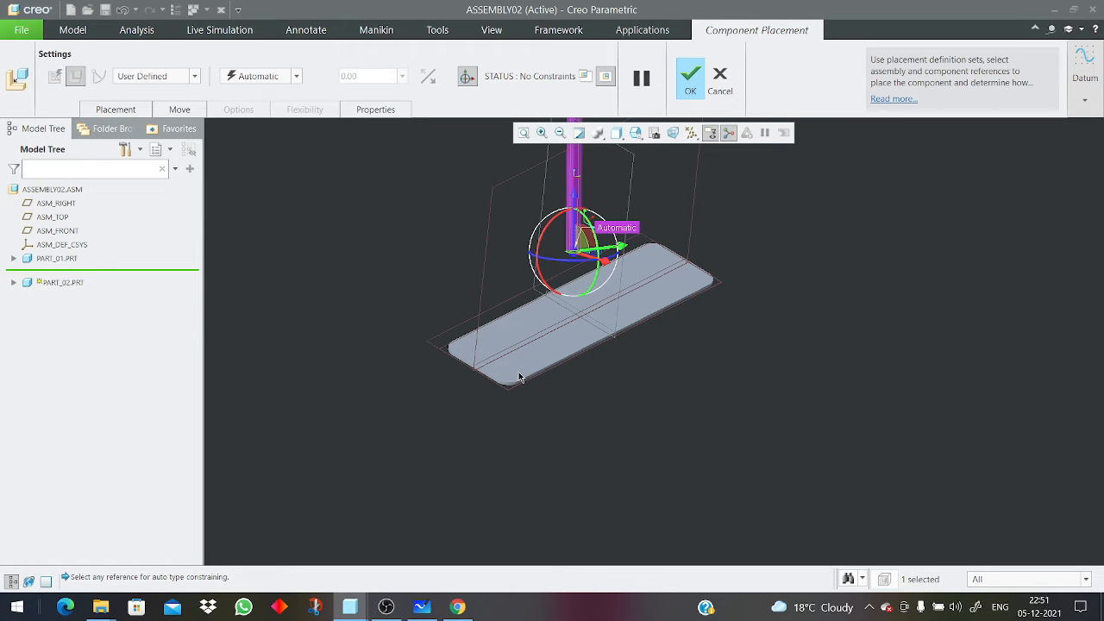
left_click(519, 377)
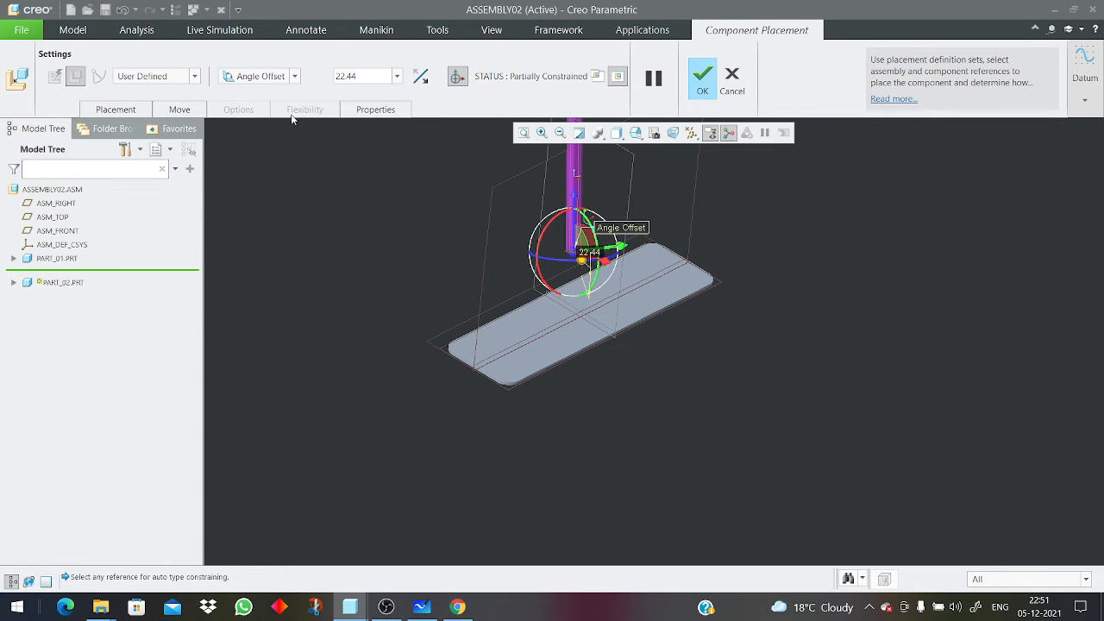
left_click(249, 76)
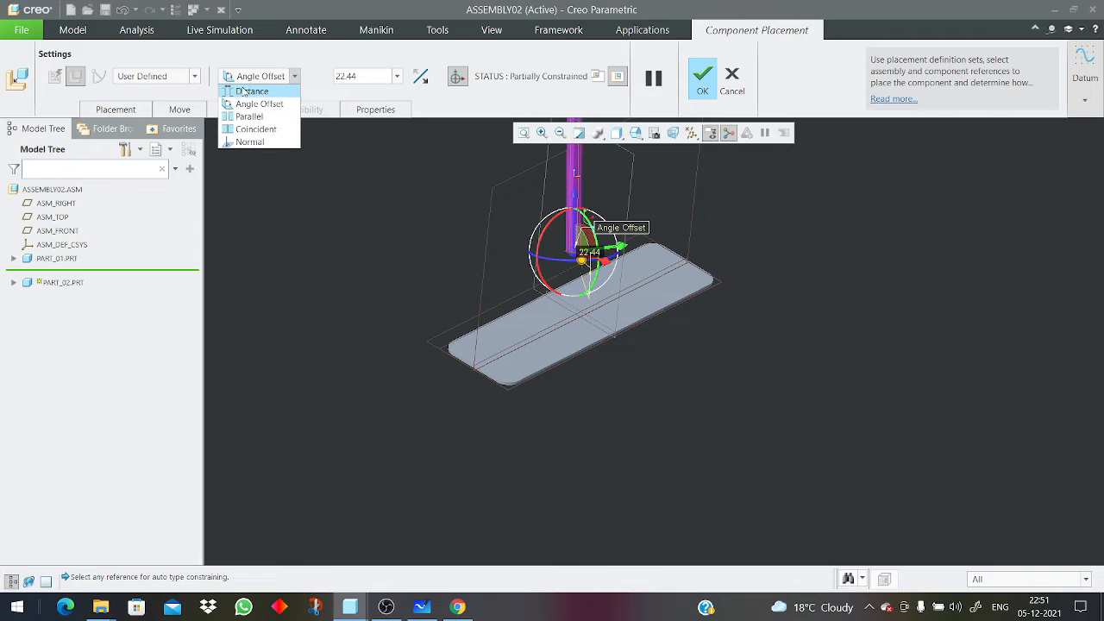
left_click(257, 129)
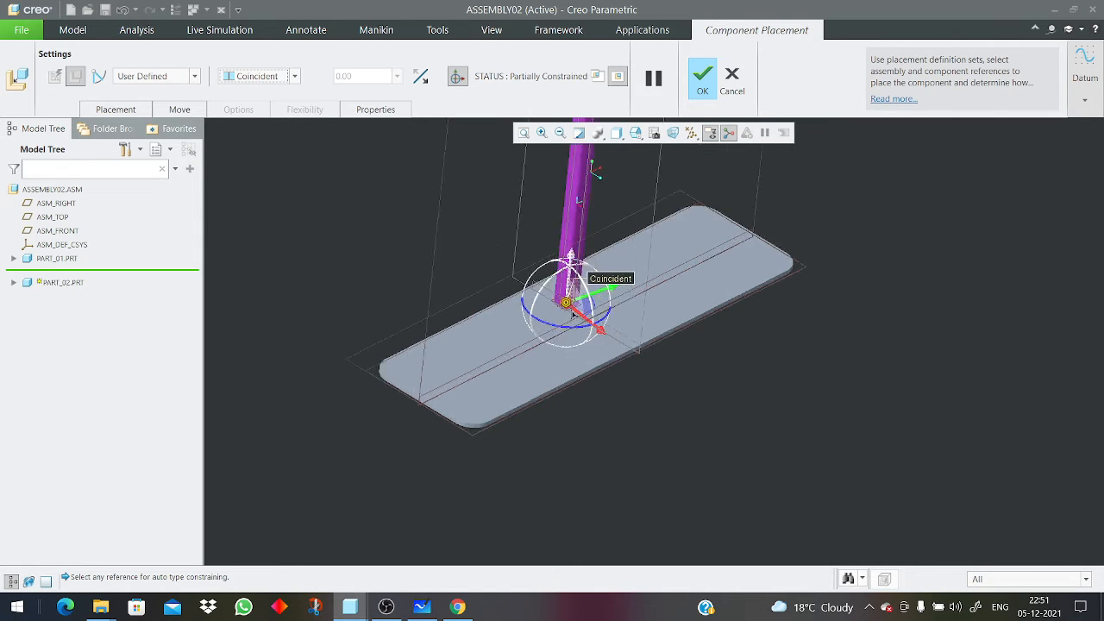
Slide the partially constrained tube along the plate away from its centre and rotate it about its vertical axis with the 3D dragger.
scroll(573, 314, "down", 5)
middle_click_drag(572, 312, 535, 302)
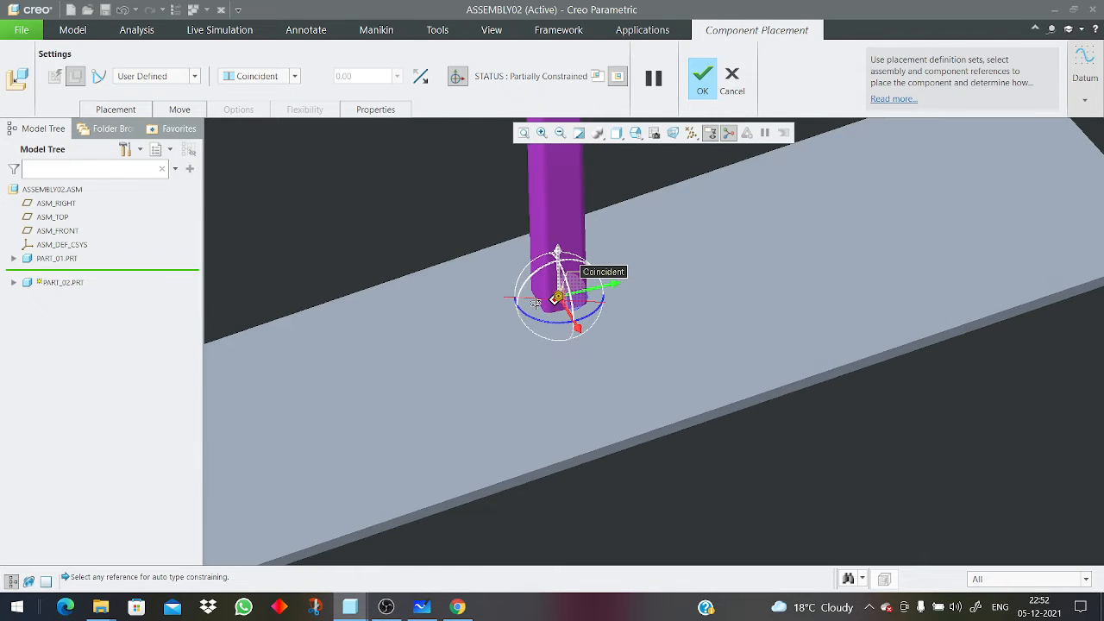
scroll(536, 303, "up", 5)
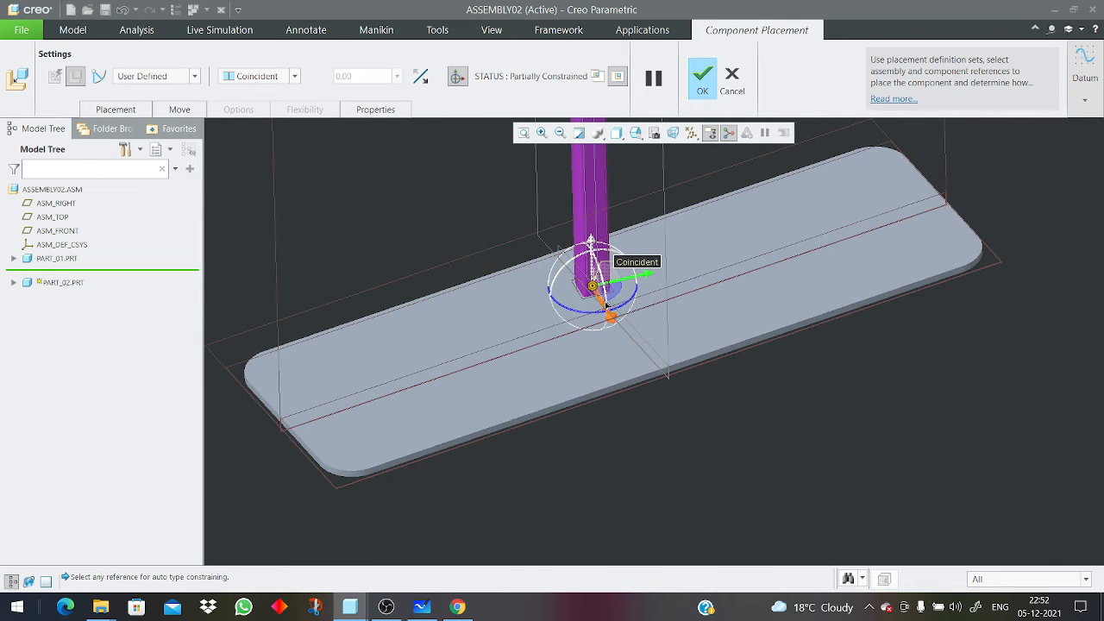
scroll(547, 367, "up", 3)
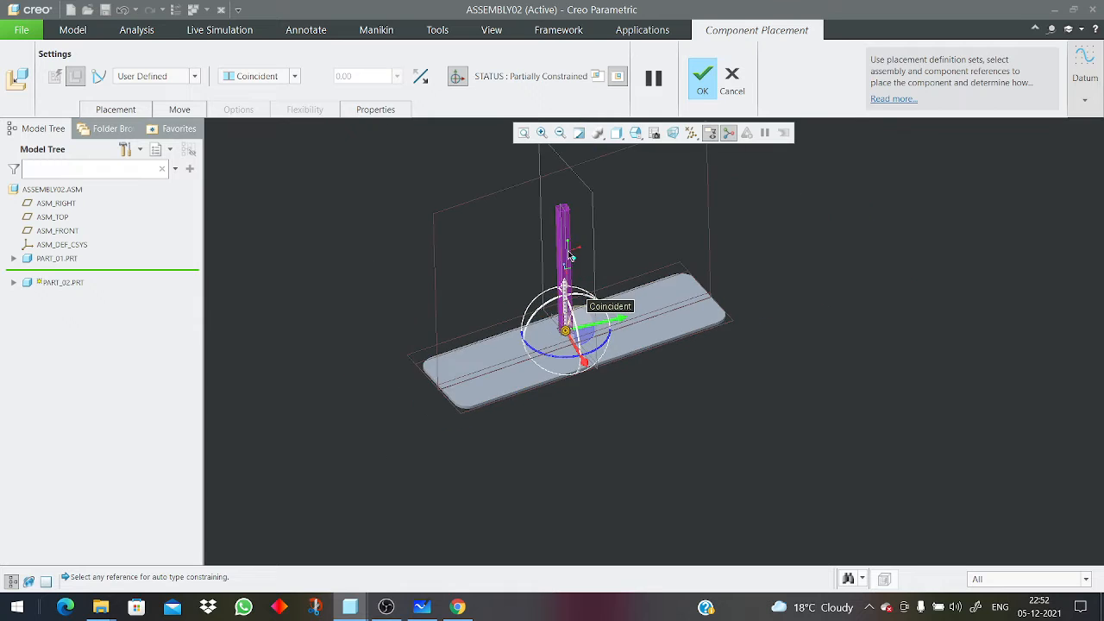
scroll(569, 256, "down", 2)
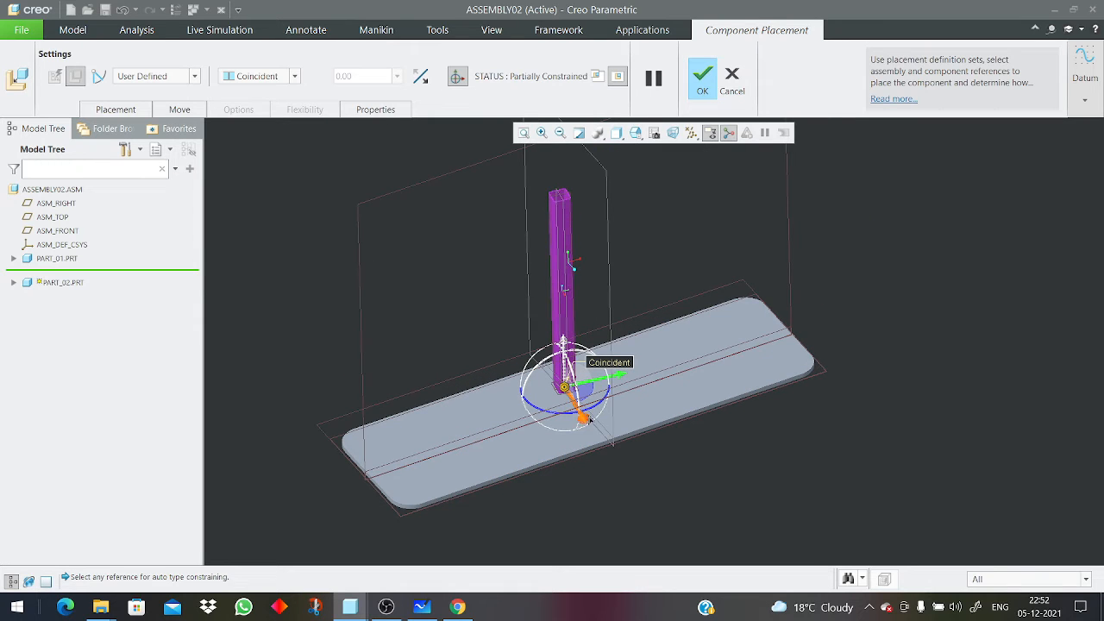
left_click_drag(589, 419, 711, 320)
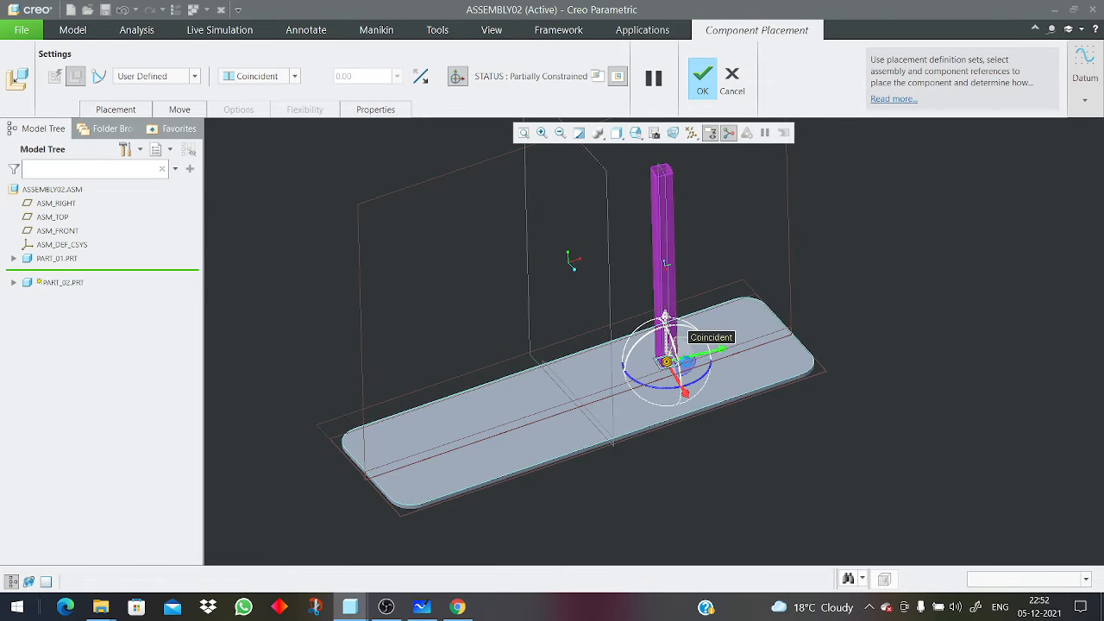
scroll(679, 363, "down", 2)
left_click_drag(638, 386, 656, 355)
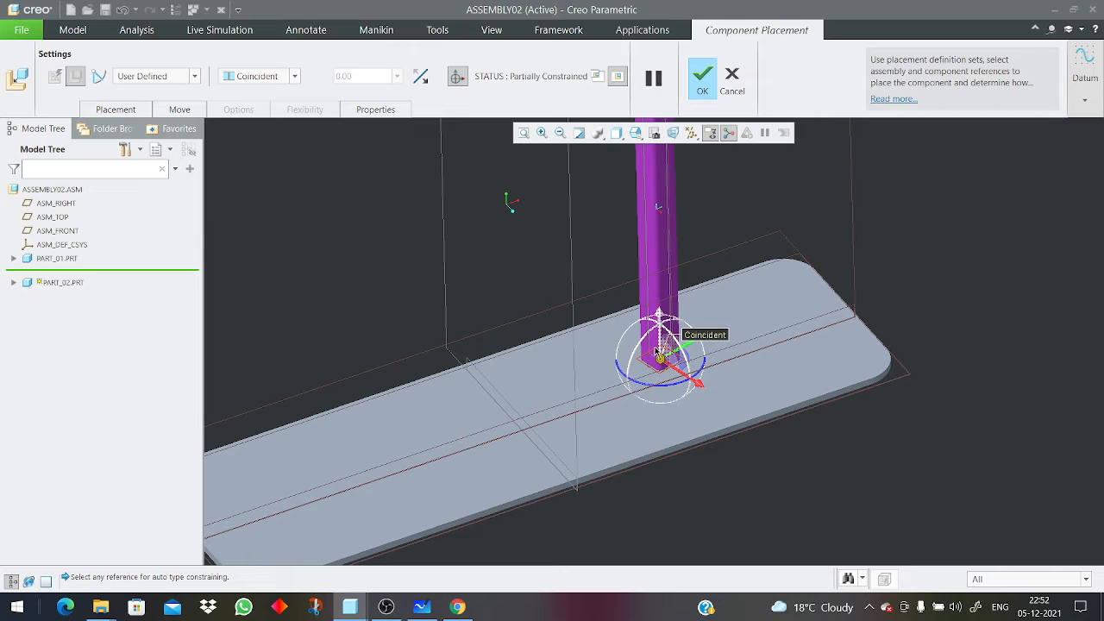
scroll(655, 375, "up", 1)
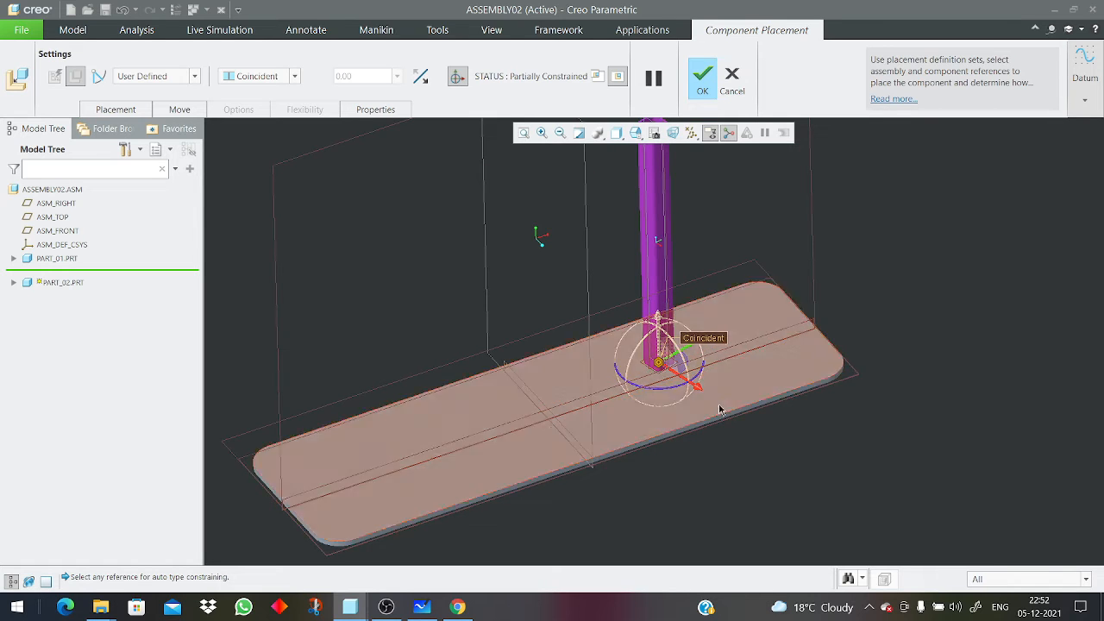
middle_click_drag(720, 410, 678, 401)
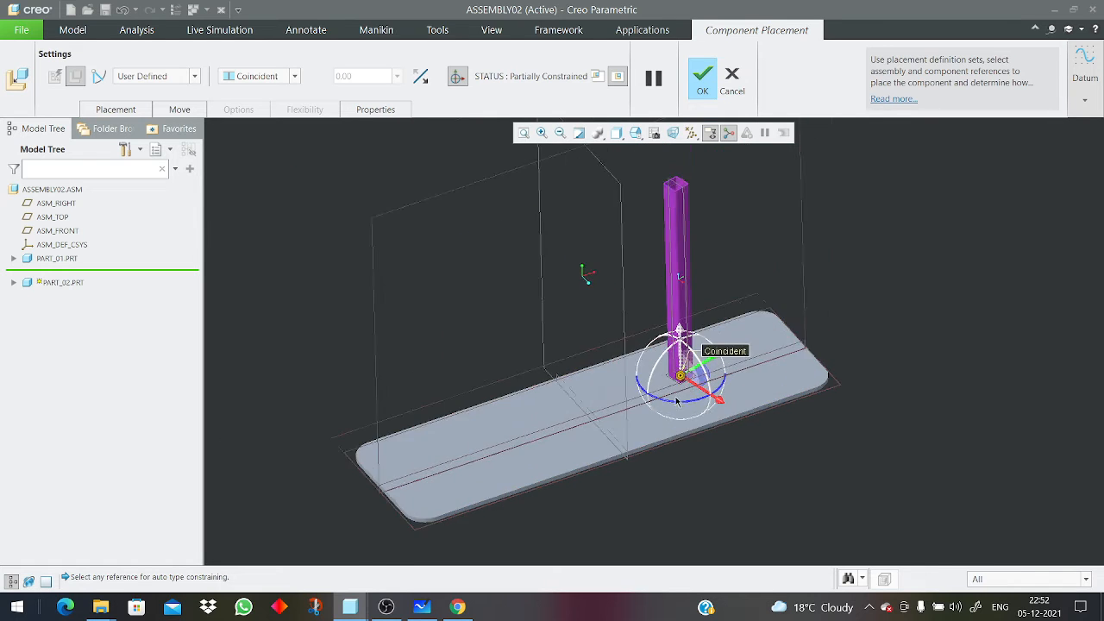
scroll(678, 401, "down", 2)
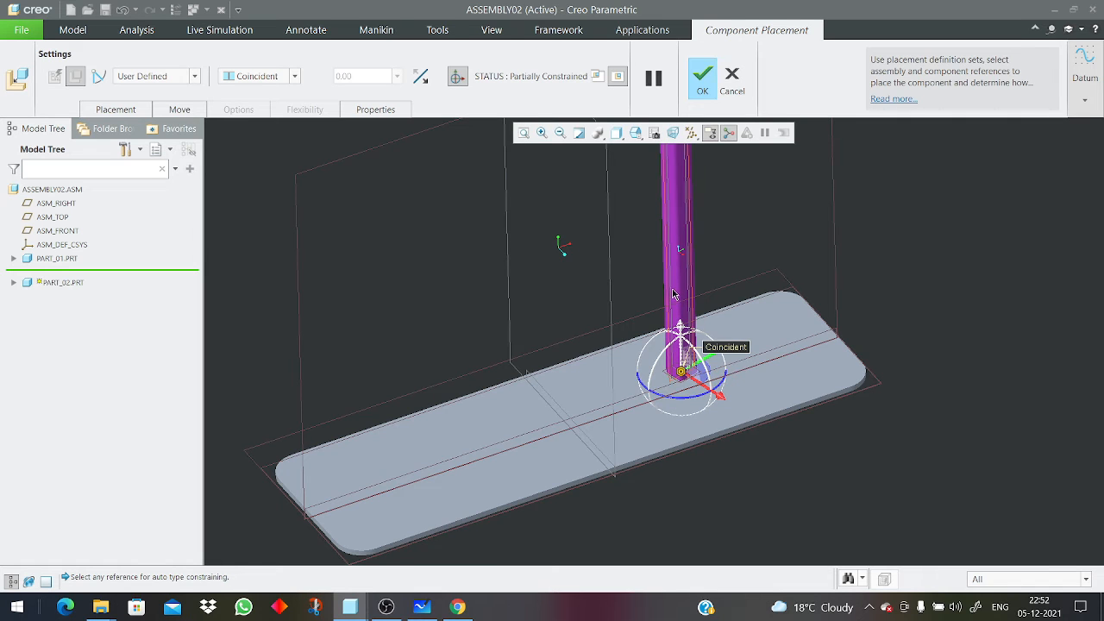
scroll(601, 360, "up", 2)
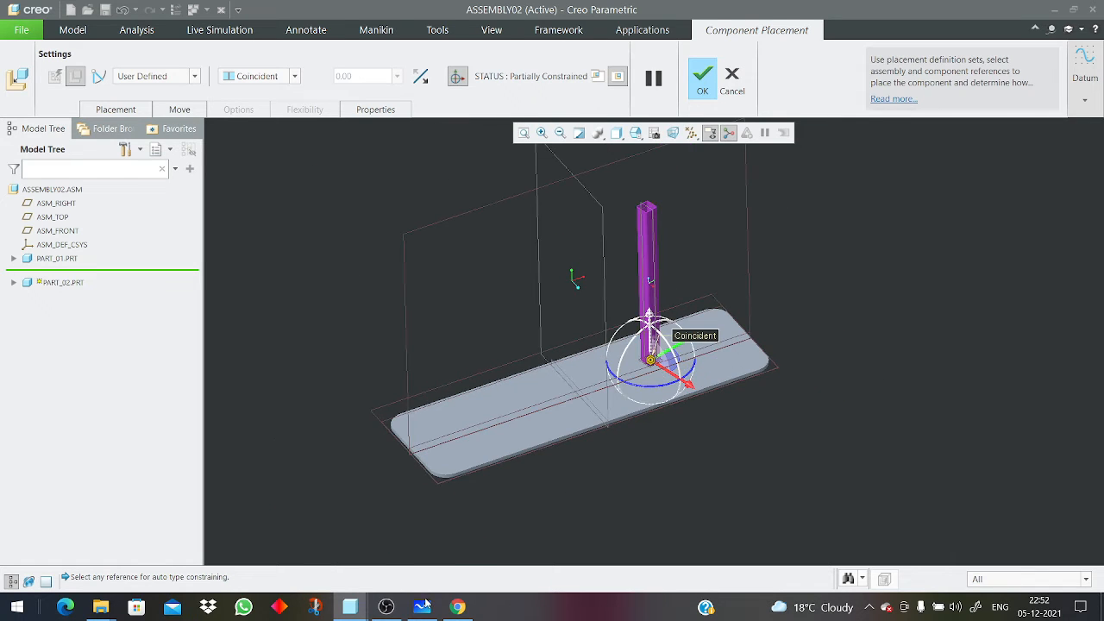
Switch to Snip & Sketch and capture a rectangular snip of the tube and plate in the graphics area.
left_click(316, 607)
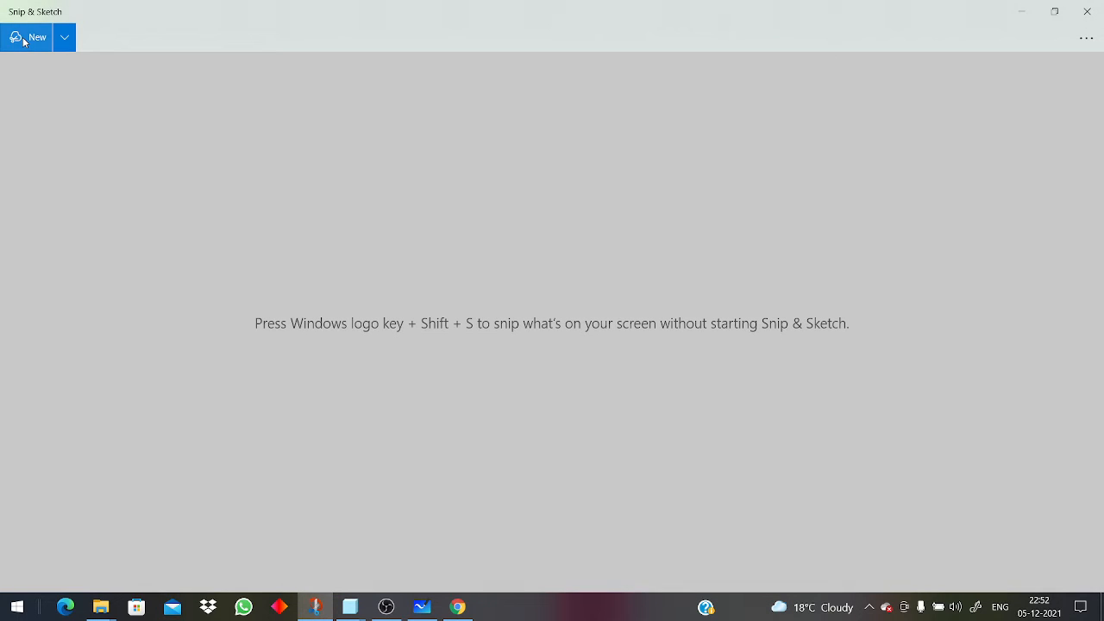
left_click(25, 38)
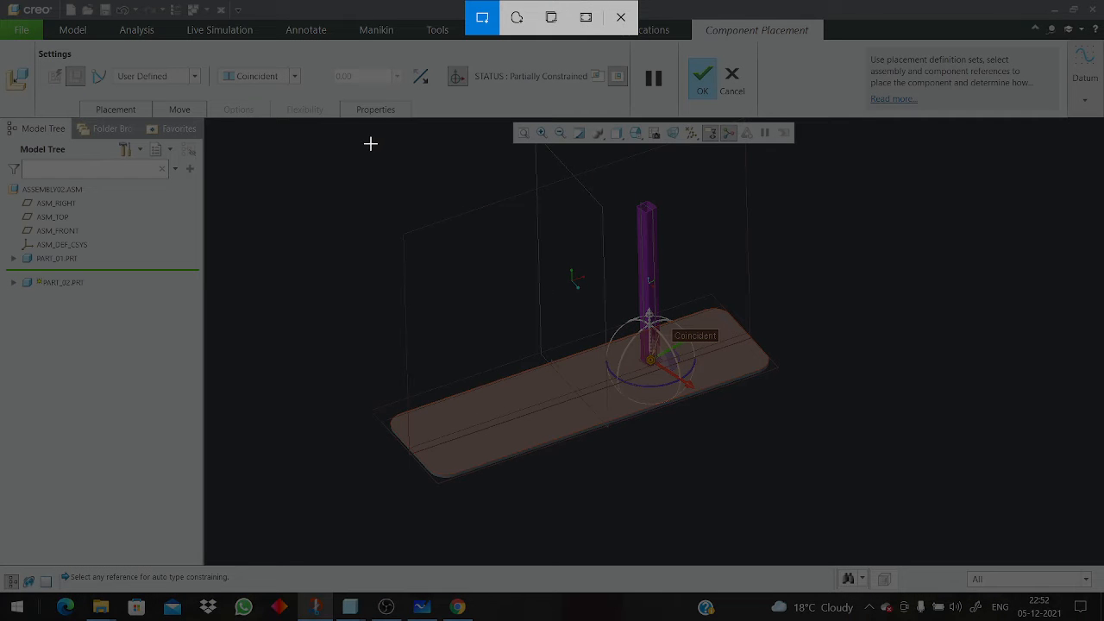
mouse_move(371, 143)
left_mouse_down()
mouse_move(758, 239)
mouse_move(1030, 491)
mouse_move(1037, 535)
mouse_move(1048, 538)
left_mouse_up()
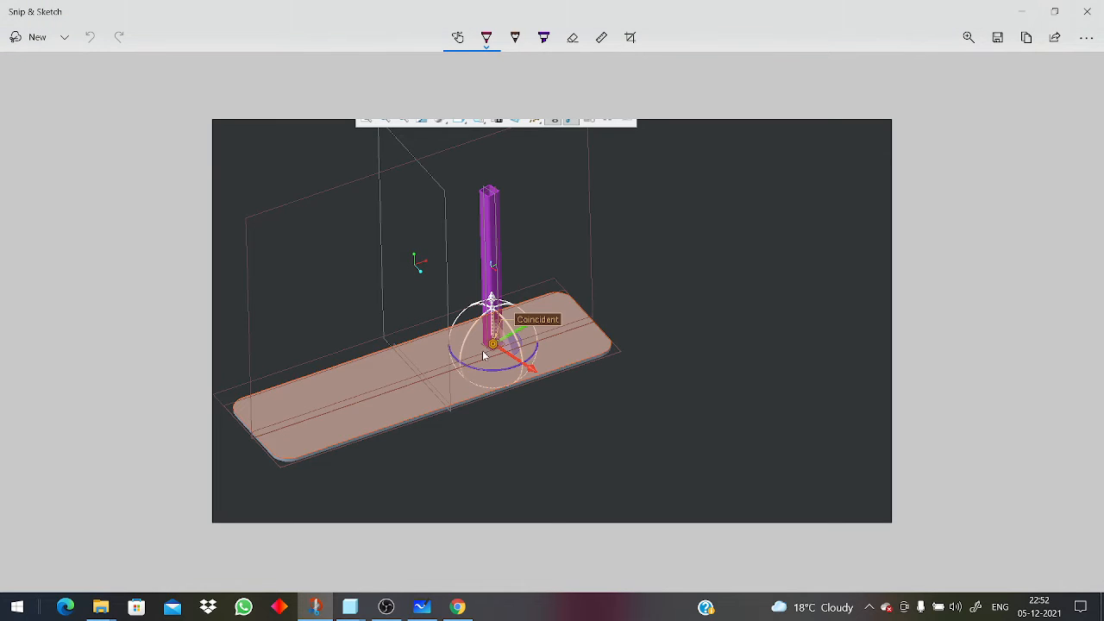
Mark the tube's remaining sliding and rotation directions on the snip with red pen strokes and close Snip & Sketch.
left_click_drag(489, 352, 483, 388)
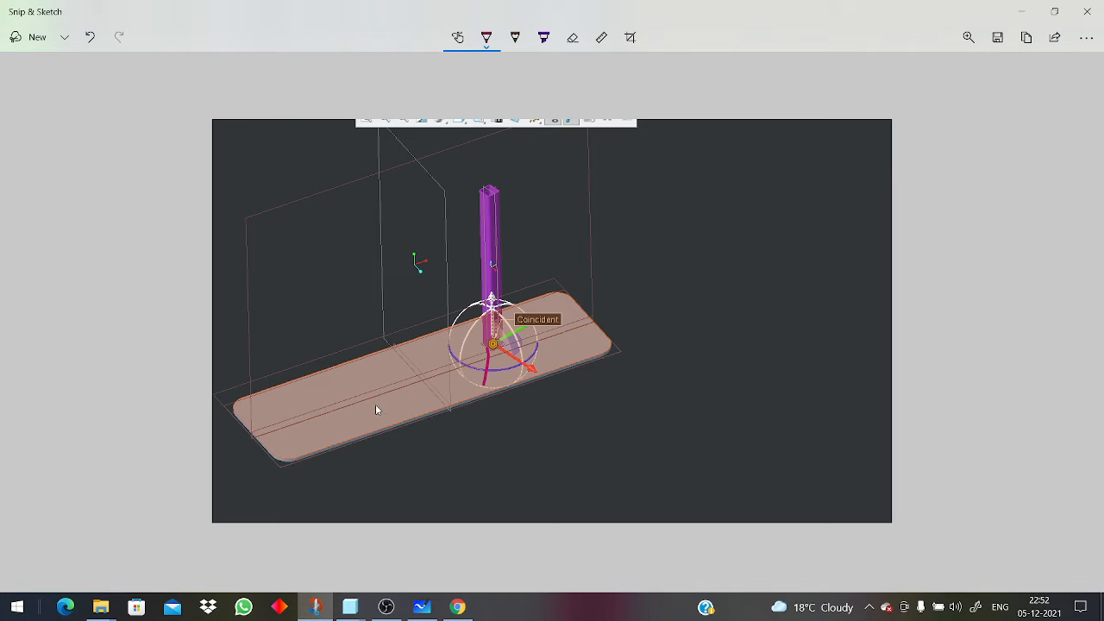
left_click_drag(376, 409, 429, 398)
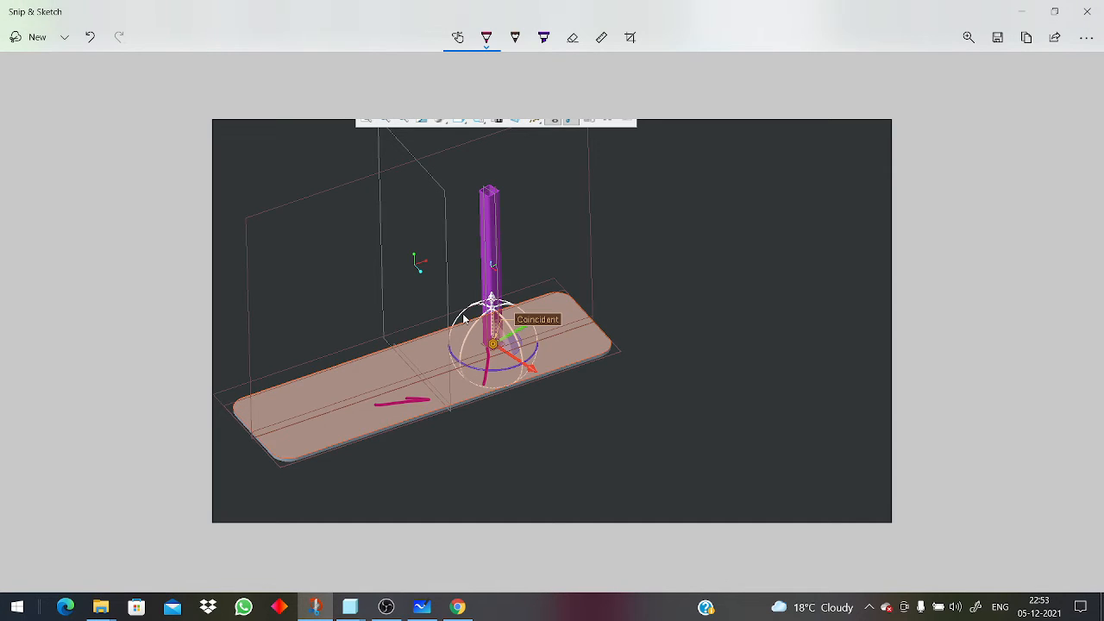
left_click_drag(449, 279, 510, 252)
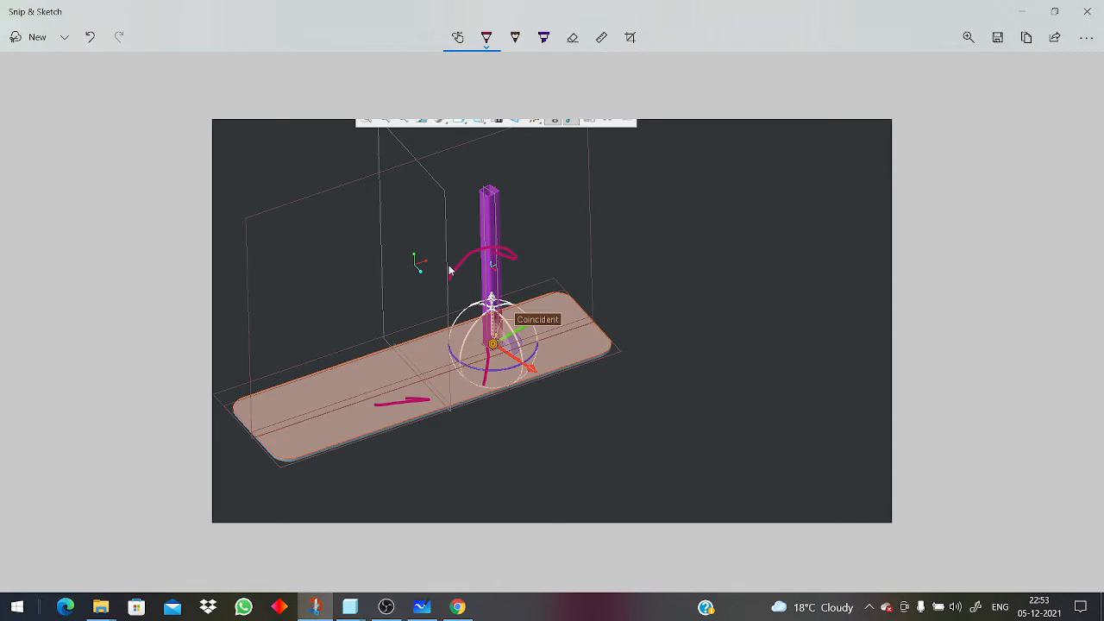
left_click_drag(534, 264, 499, 274)
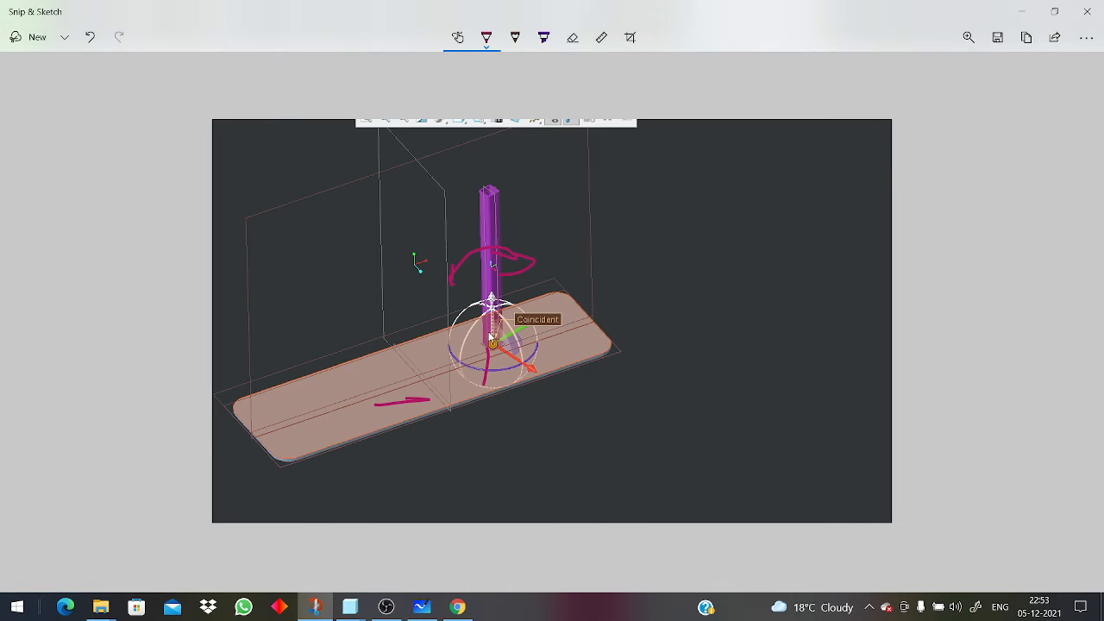
left_click_drag(489, 354, 521, 345)
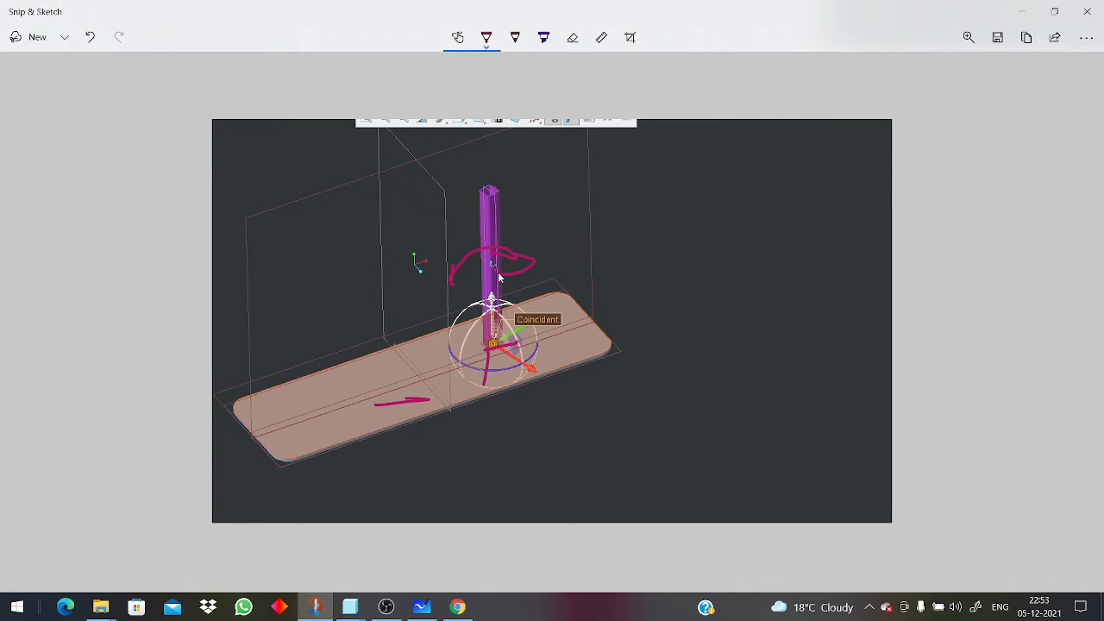
mouse_move(492, 350)
left_mouse_down()
mouse_move(521, 333)
mouse_move(472, 372)
left_mouse_up()
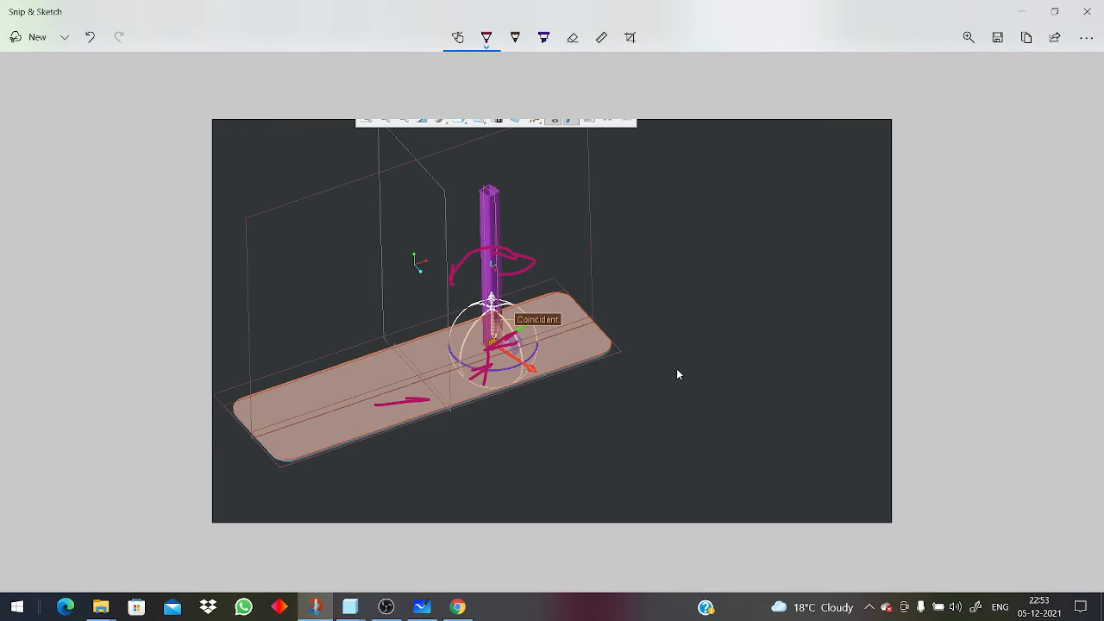
left_click(1085, 12)
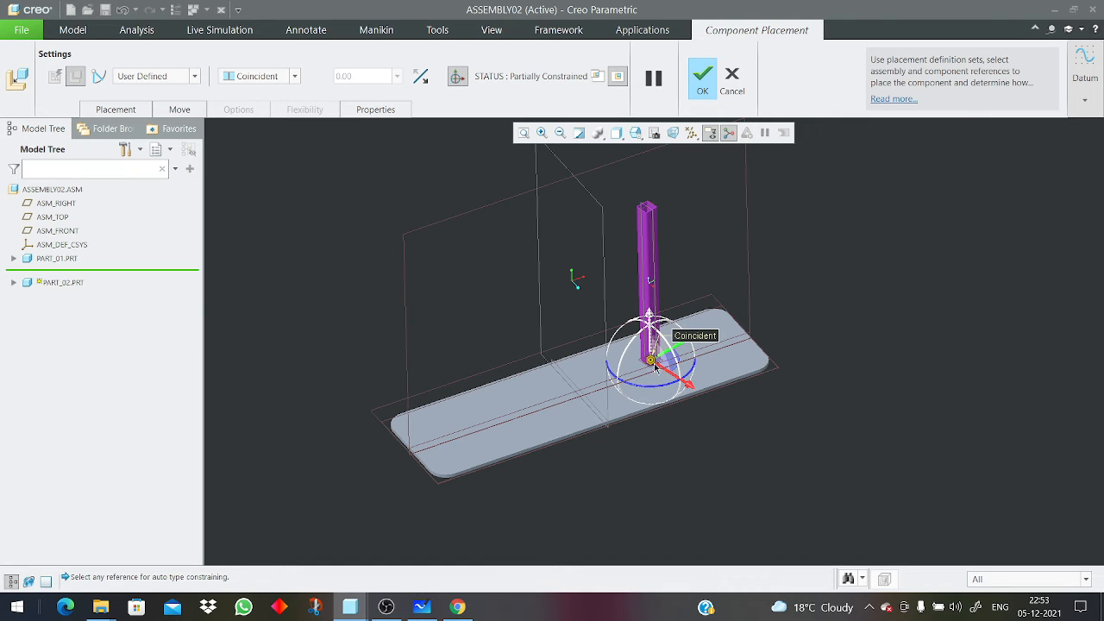
Add a new placement constraint between the tube's TOP datum plane and the assembly's ASM_RIGHT plane.
scroll(653, 368, "up", 1)
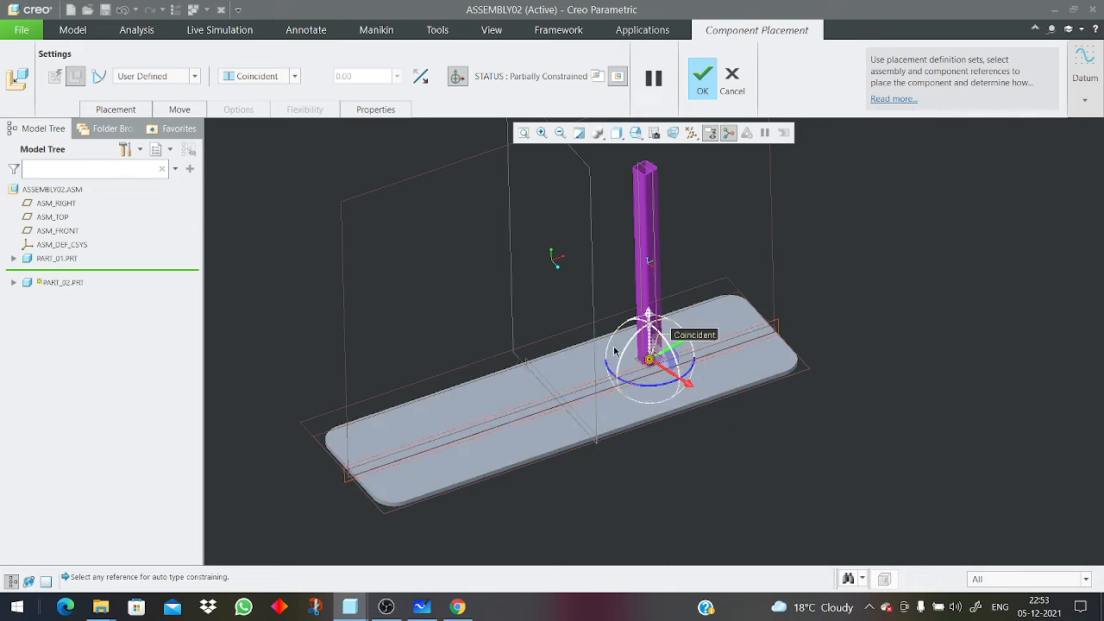
scroll(638, 363, "up", 3)
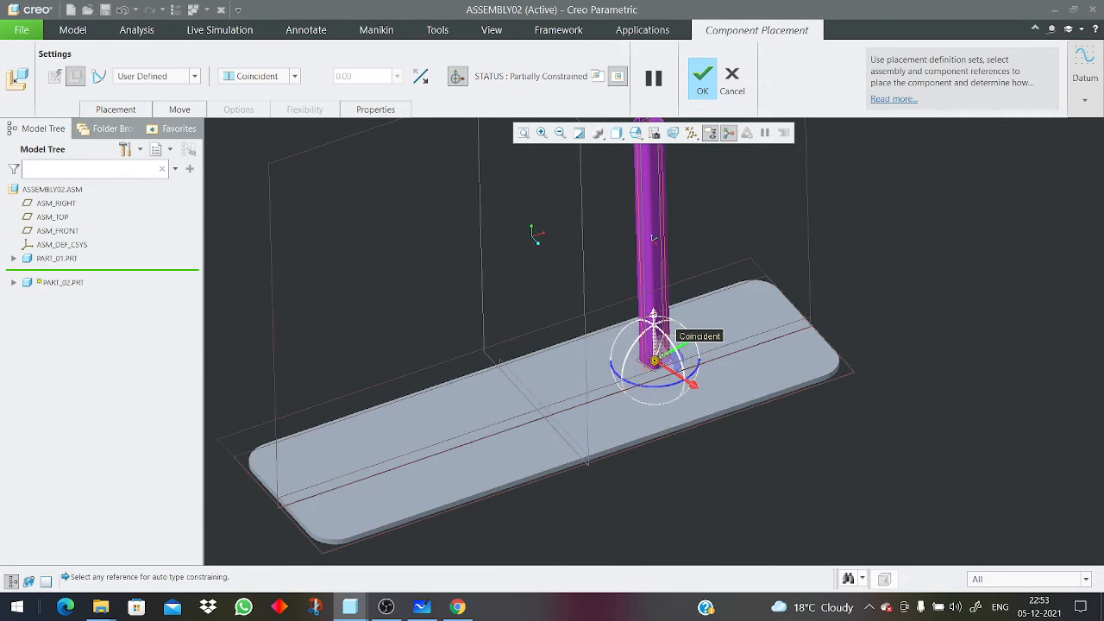
scroll(658, 377, "down", 3)
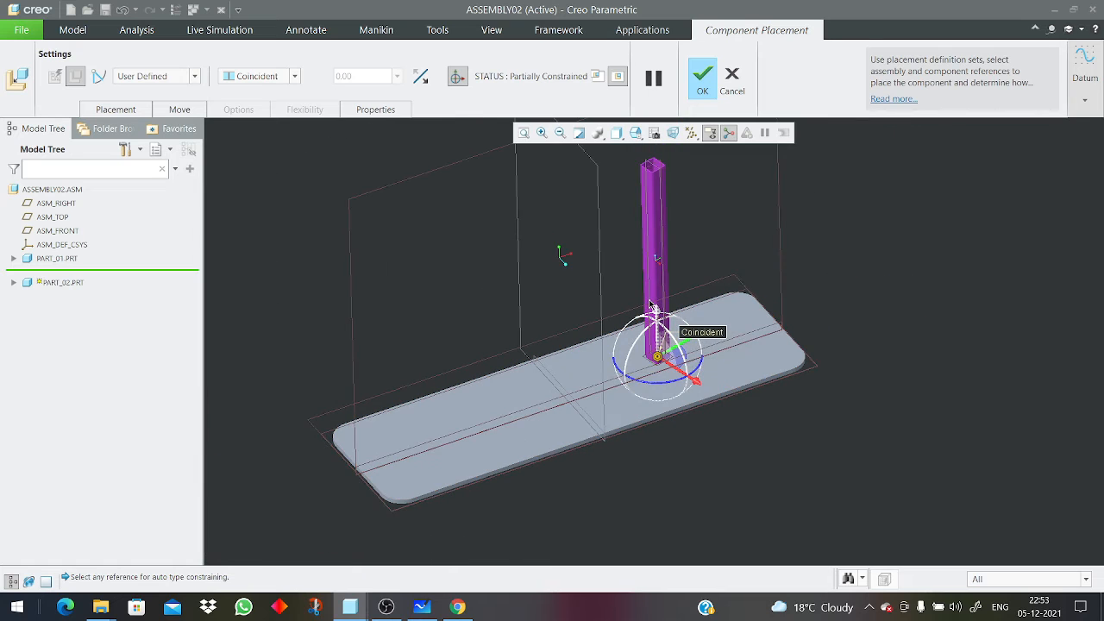
left_click(132, 110)
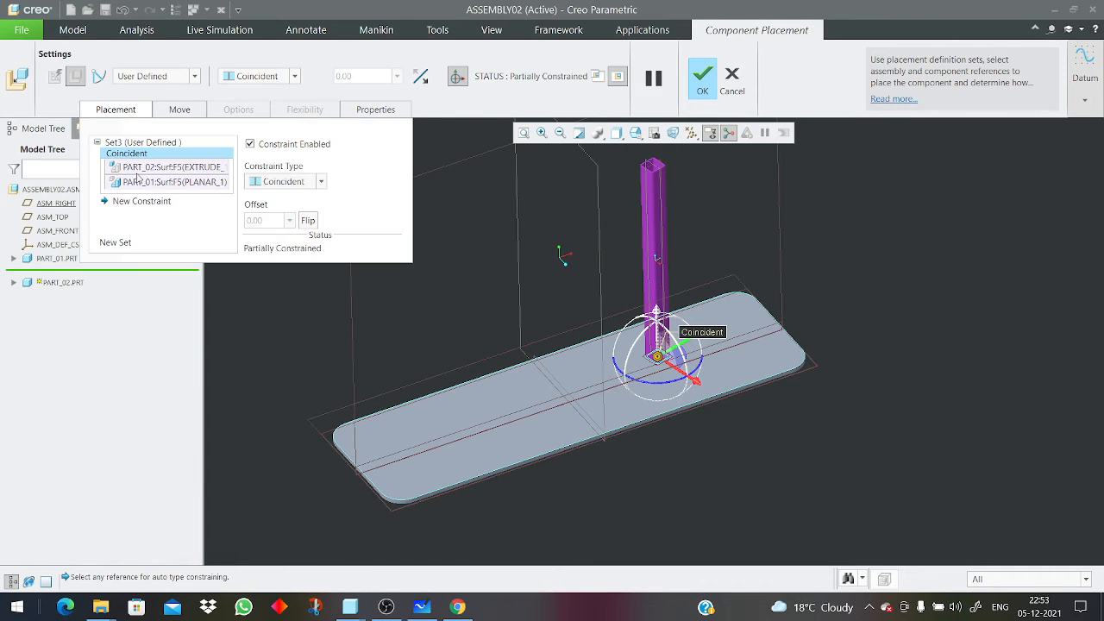
left_click(138, 201)
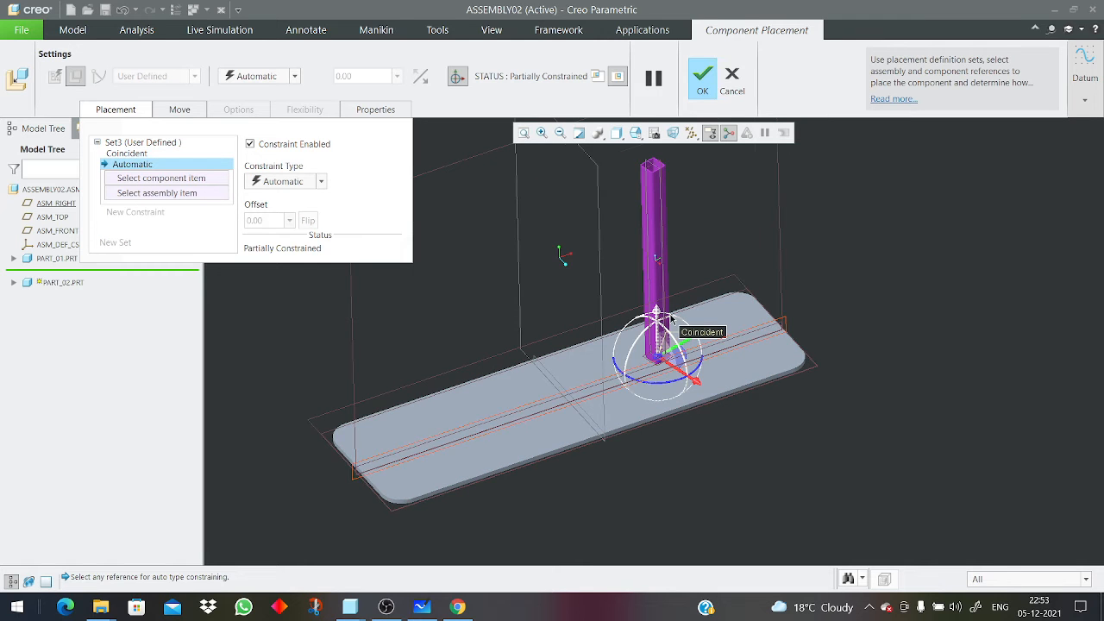
scroll(655, 172, "up", 5)
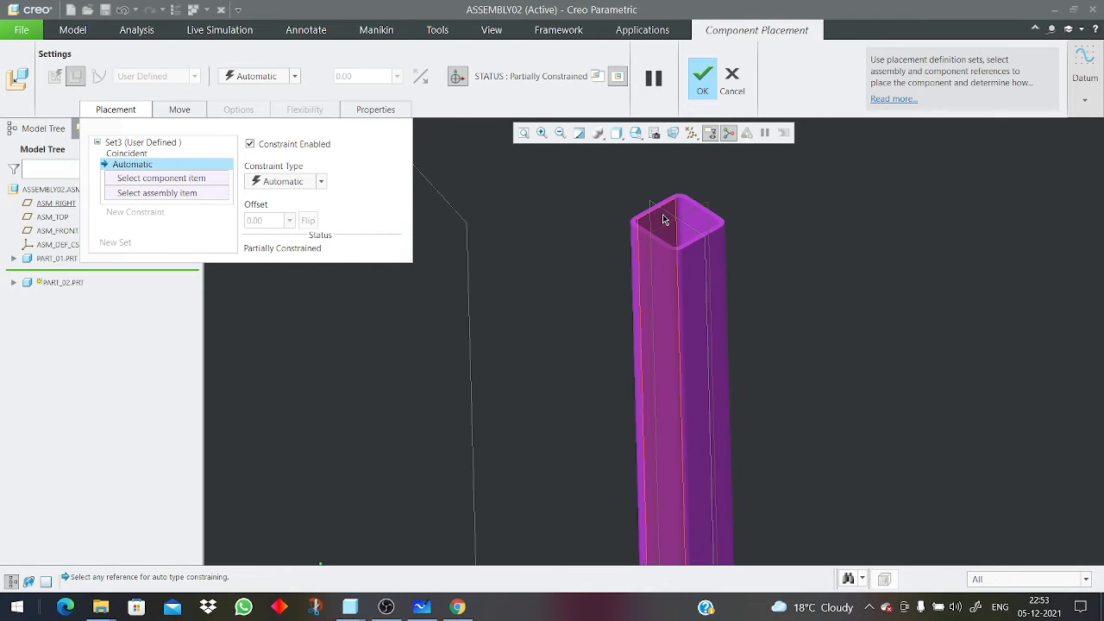
left_click(670, 214)
scroll(849, 248, "down", 2)
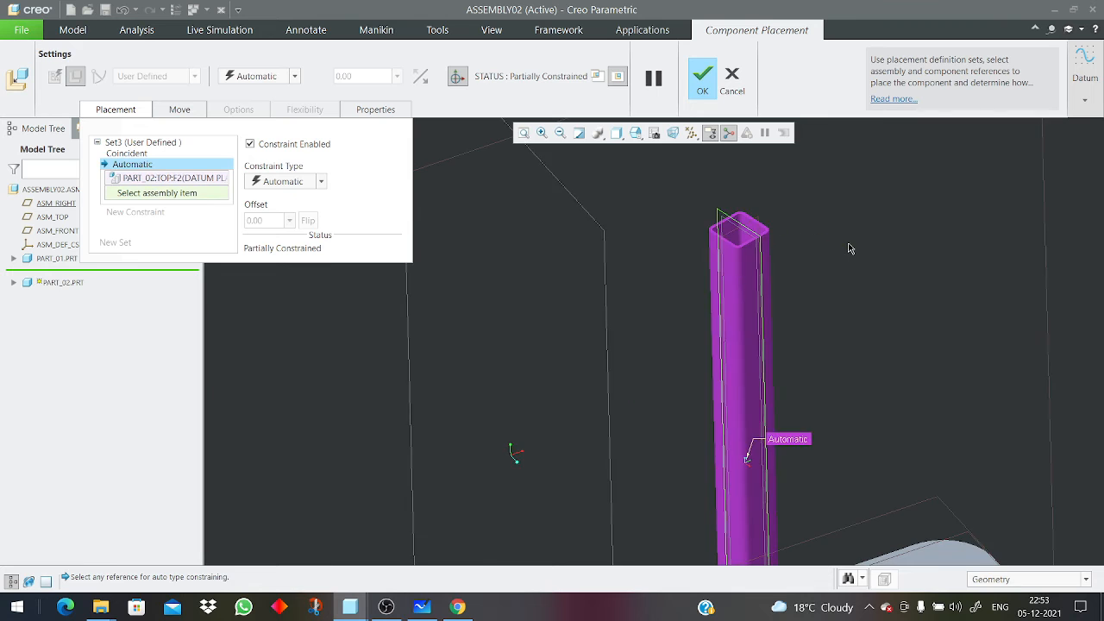
scroll(849, 248, "down", 4)
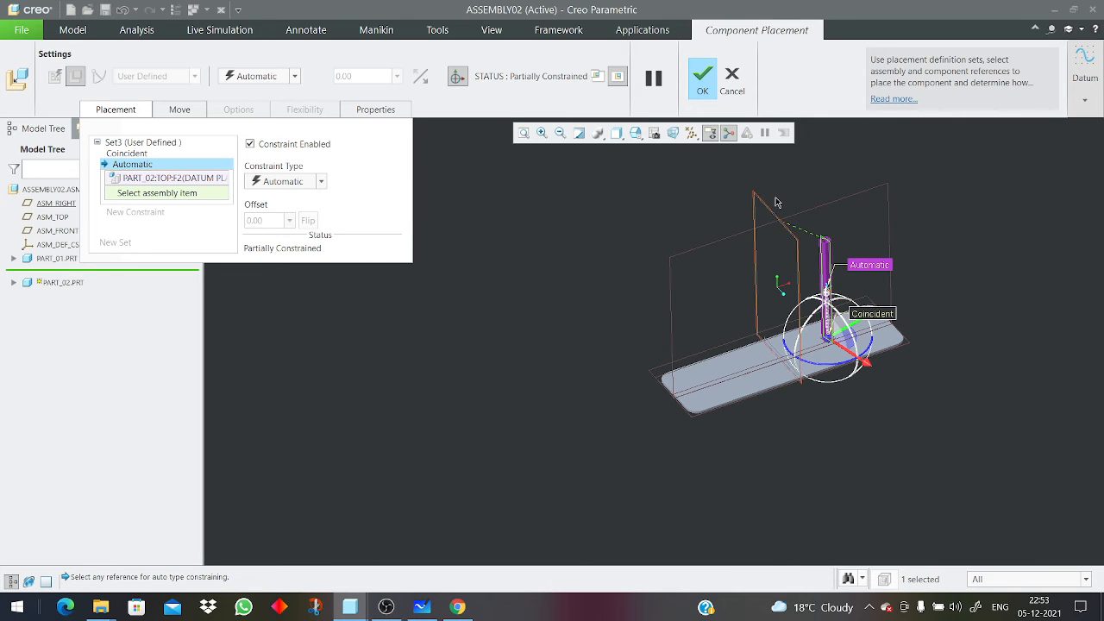
scroll(785, 267, "up", 2)
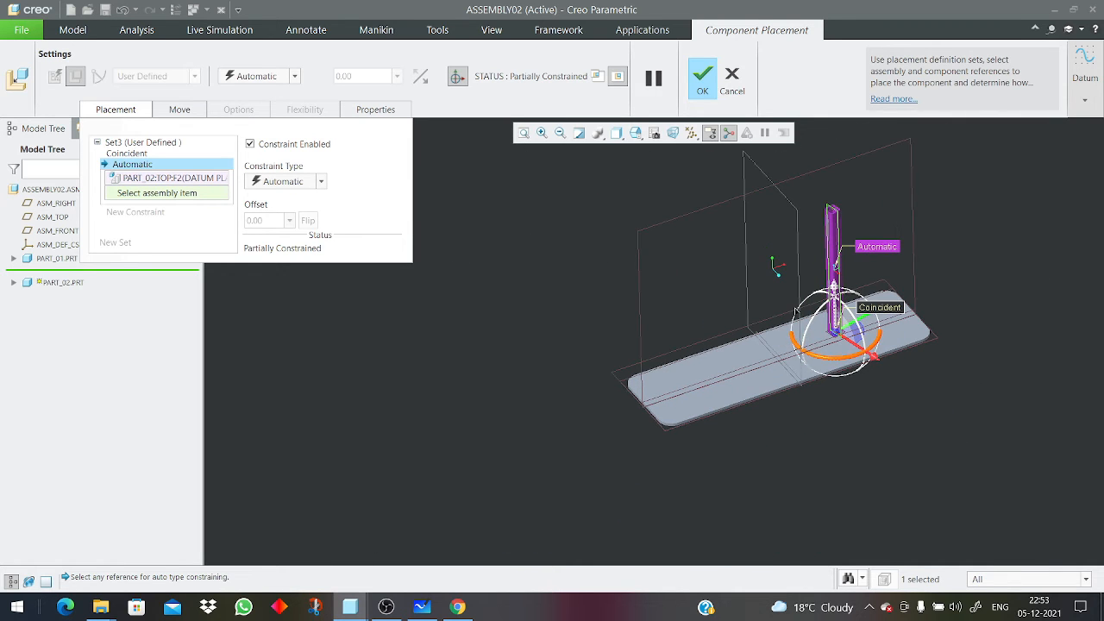
left_click(787, 207)
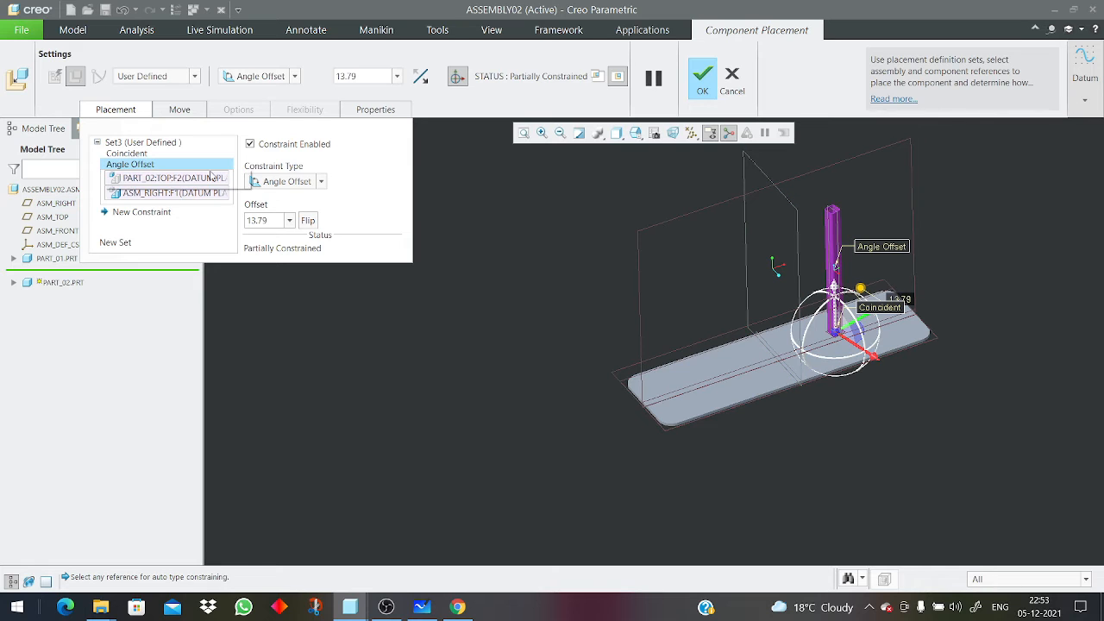
Change the tube's new constraint to ASM_RIGHT to the Distance type with a 250 offset.
left_click(280, 181)
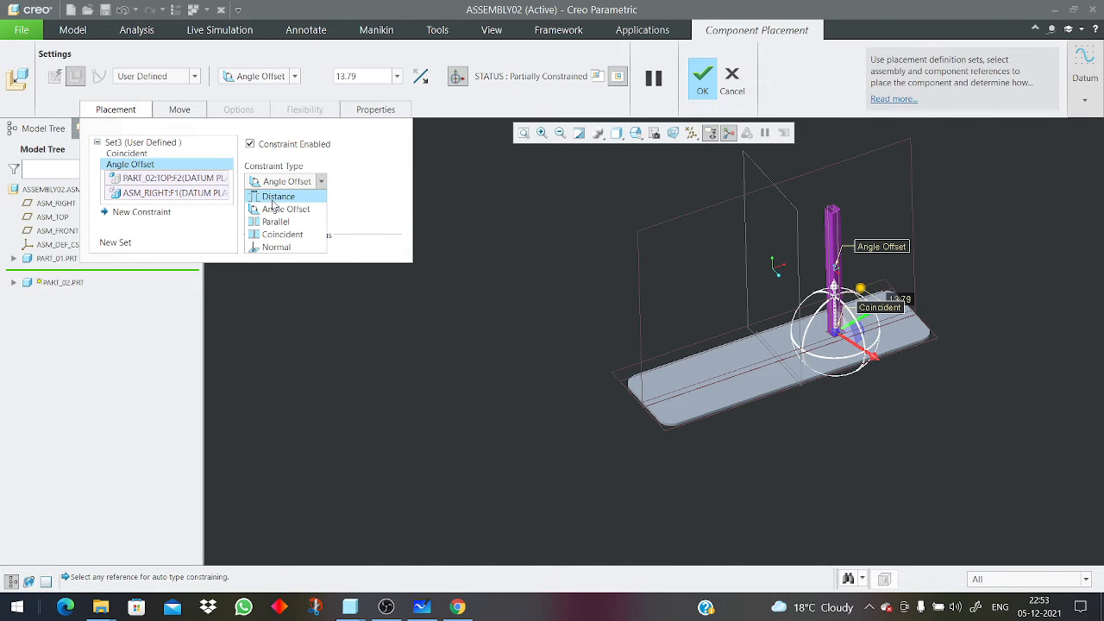
left_click(277, 197)
double_click(256, 220)
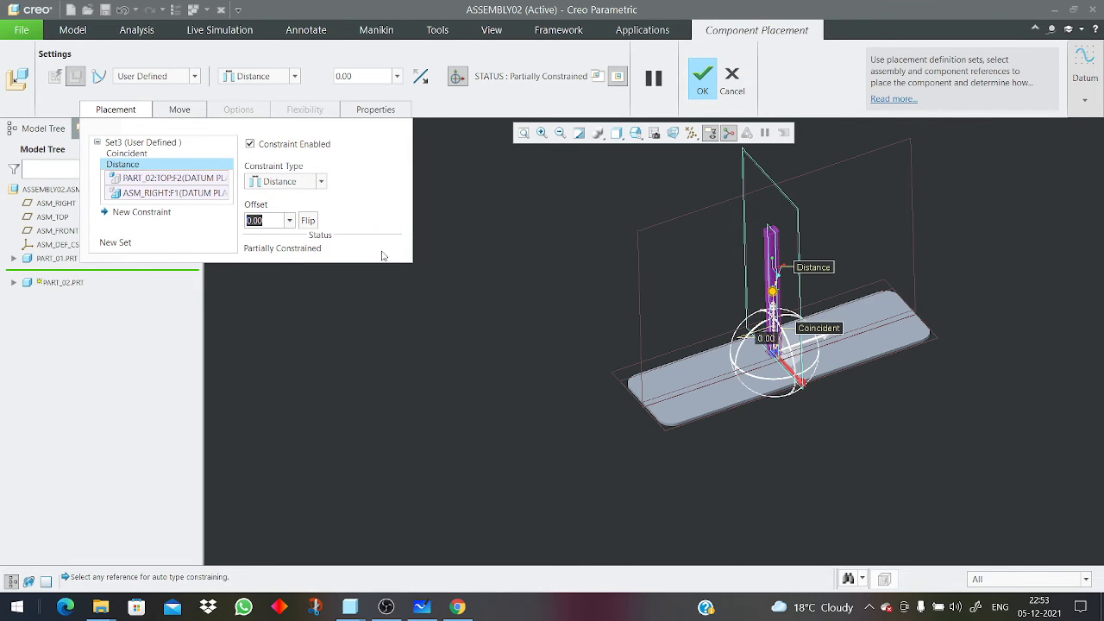
type("250")
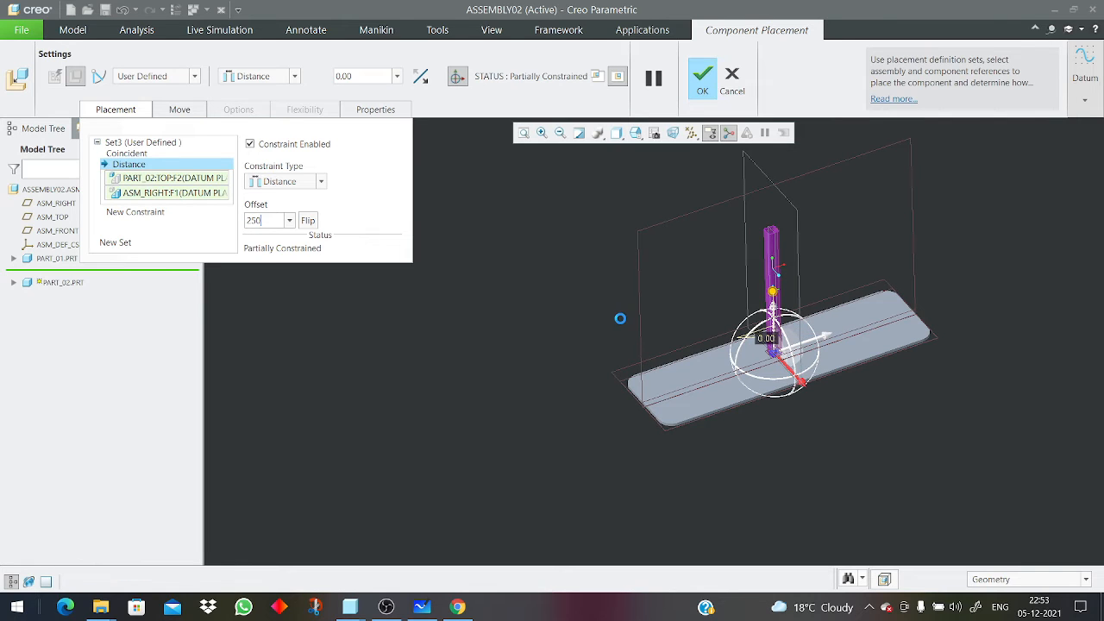
key("Return")
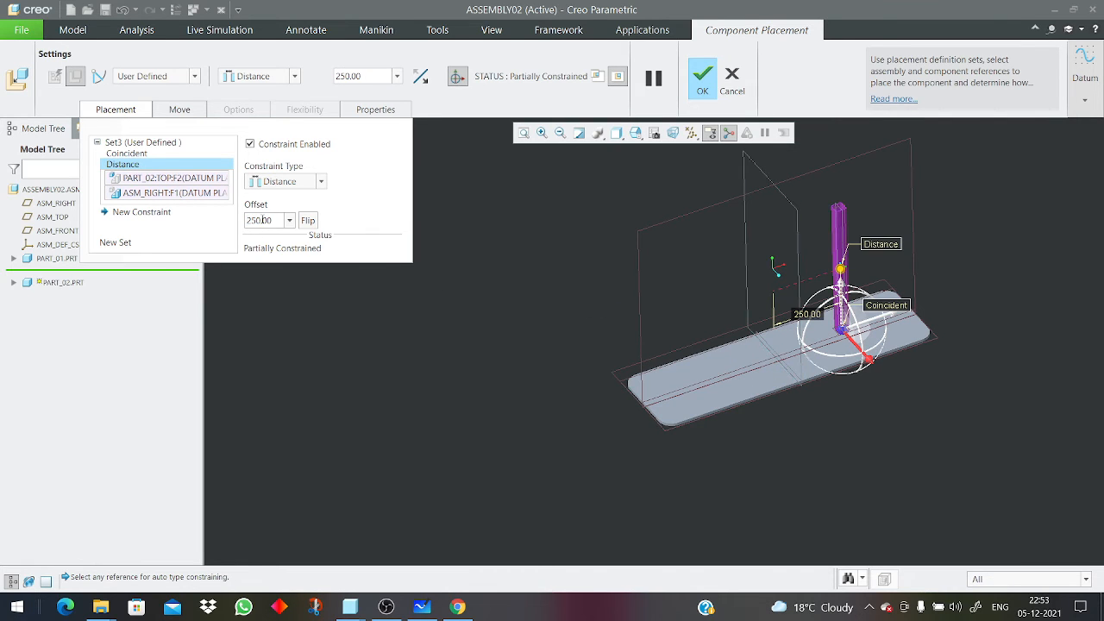
Increase the tube's distance offset from ASM_RIGHT to 300, then to 400.
double_click(262, 220)
type("300")
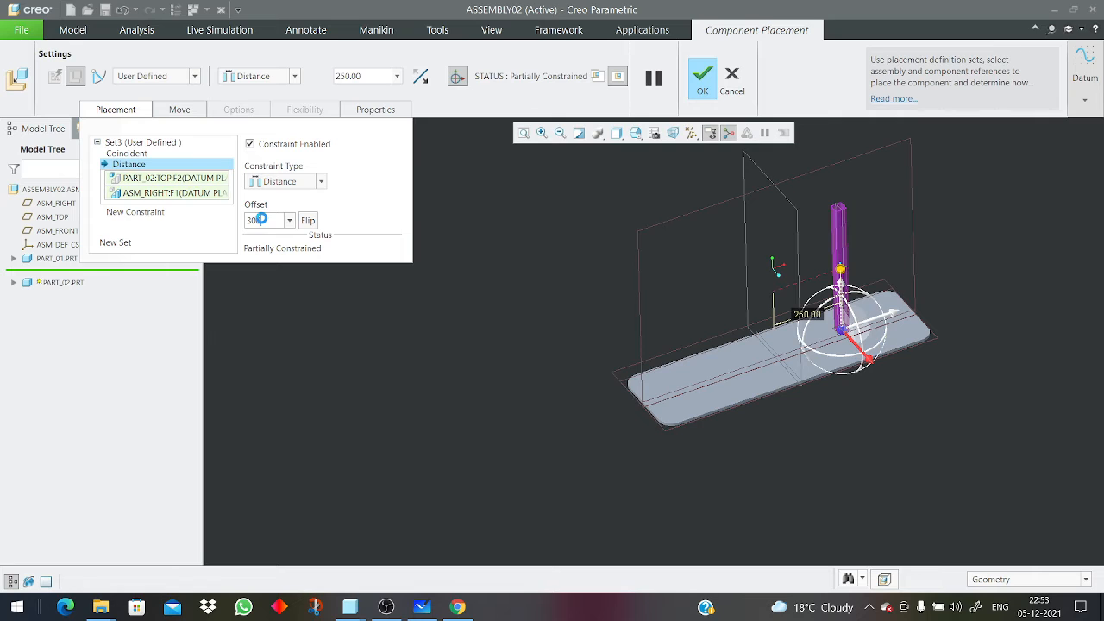
key("Return")
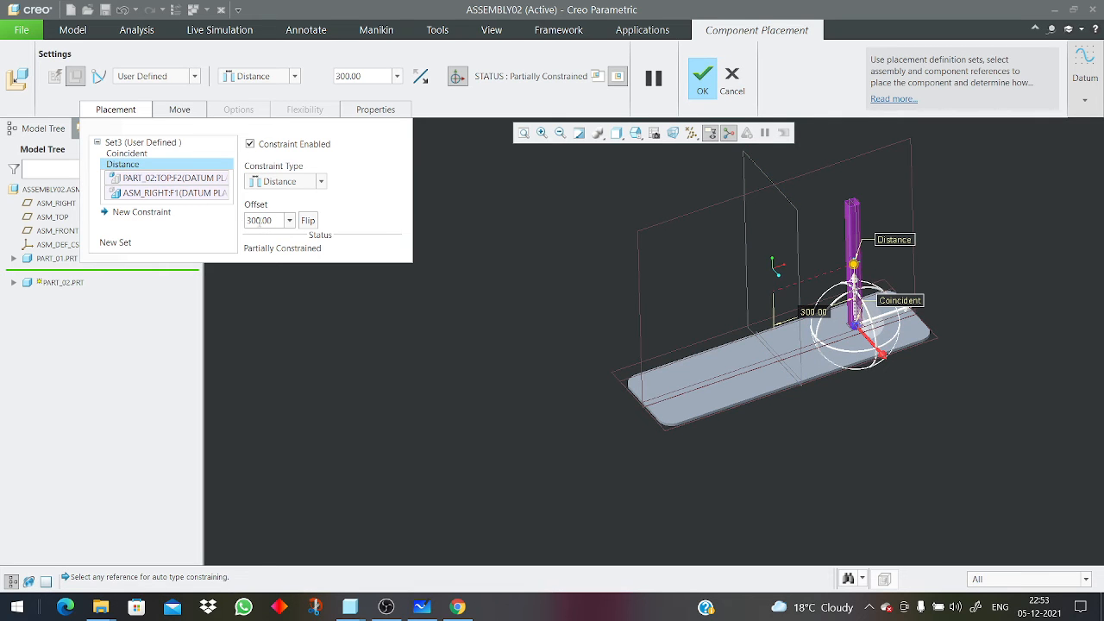
double_click(259, 220)
type("400")
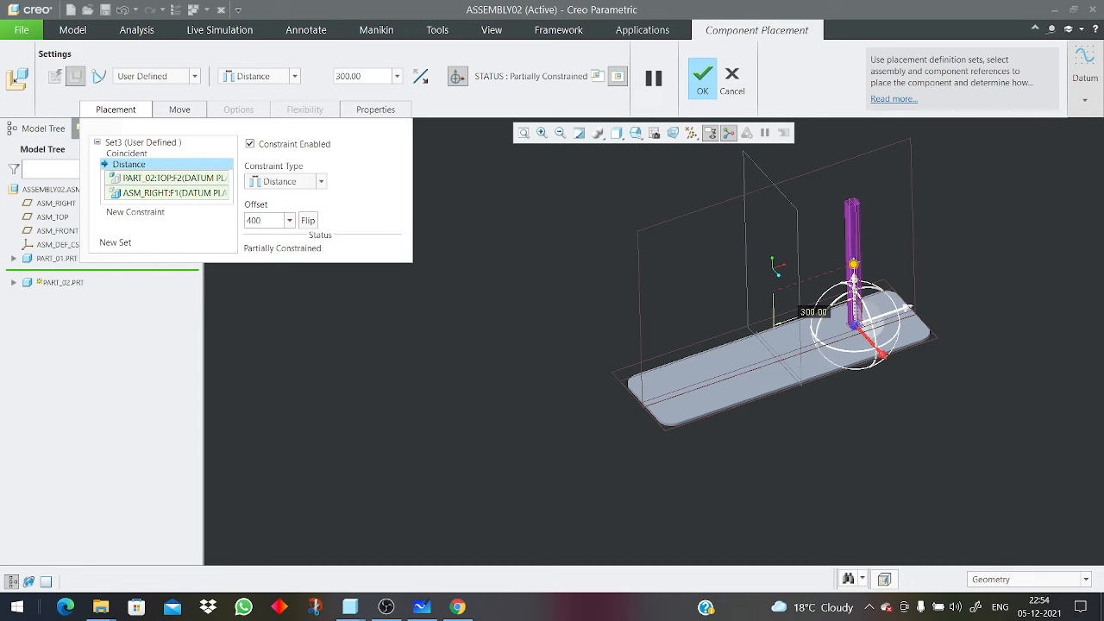
key("Return")
Check the tube's position near the plate's end and accept its partially constrained placement.
scroll(875, 216, "down", 1)
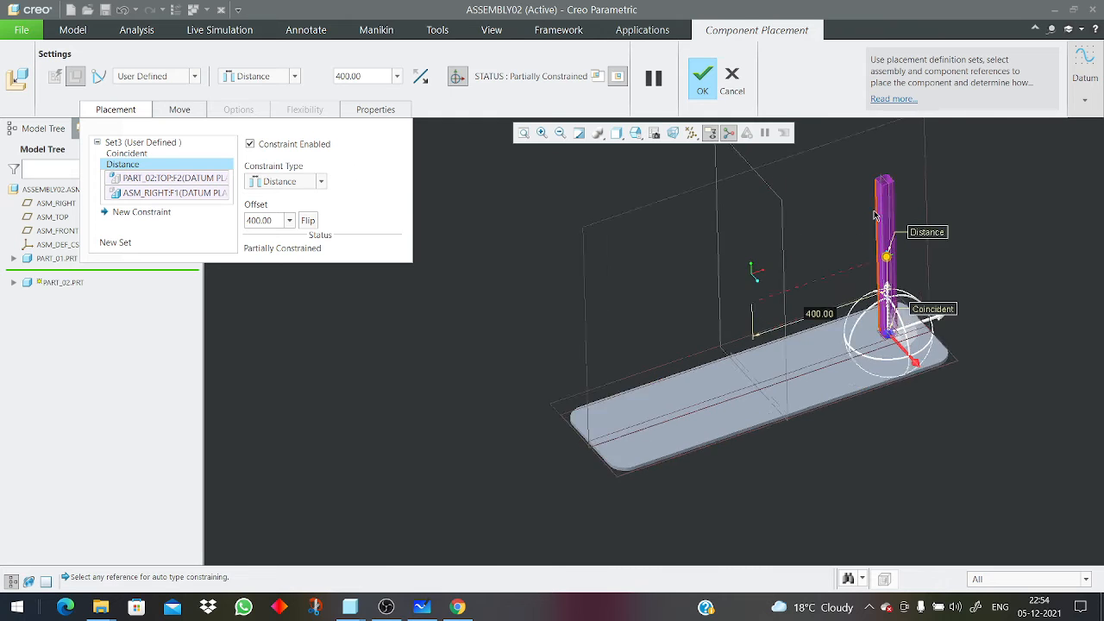
scroll(875, 215, "down", 1)
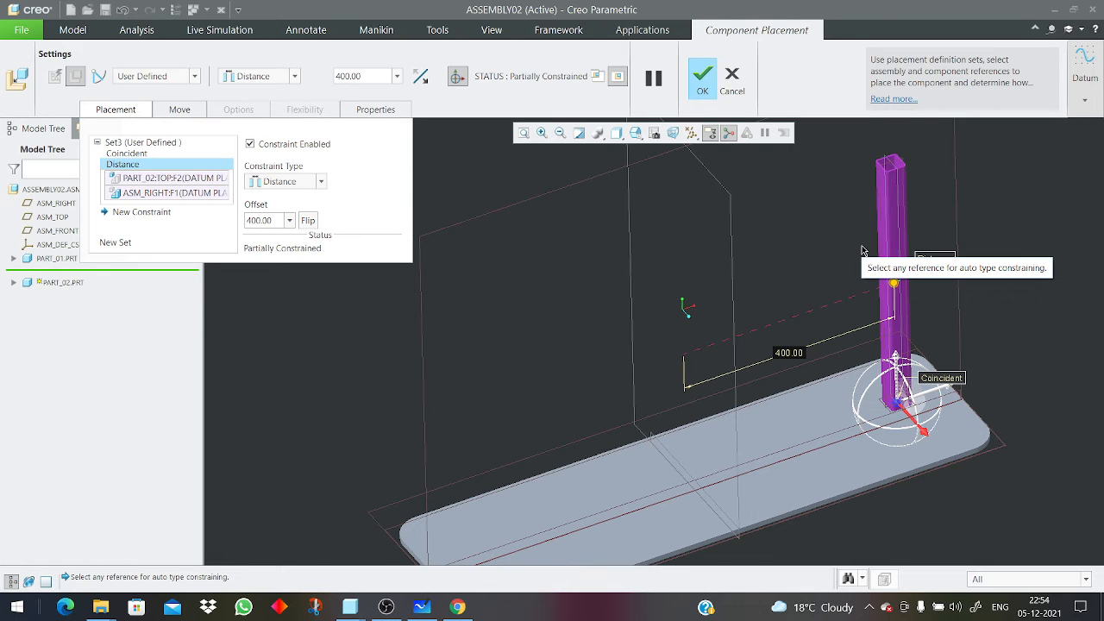
scroll(636, 314, "down", 3)
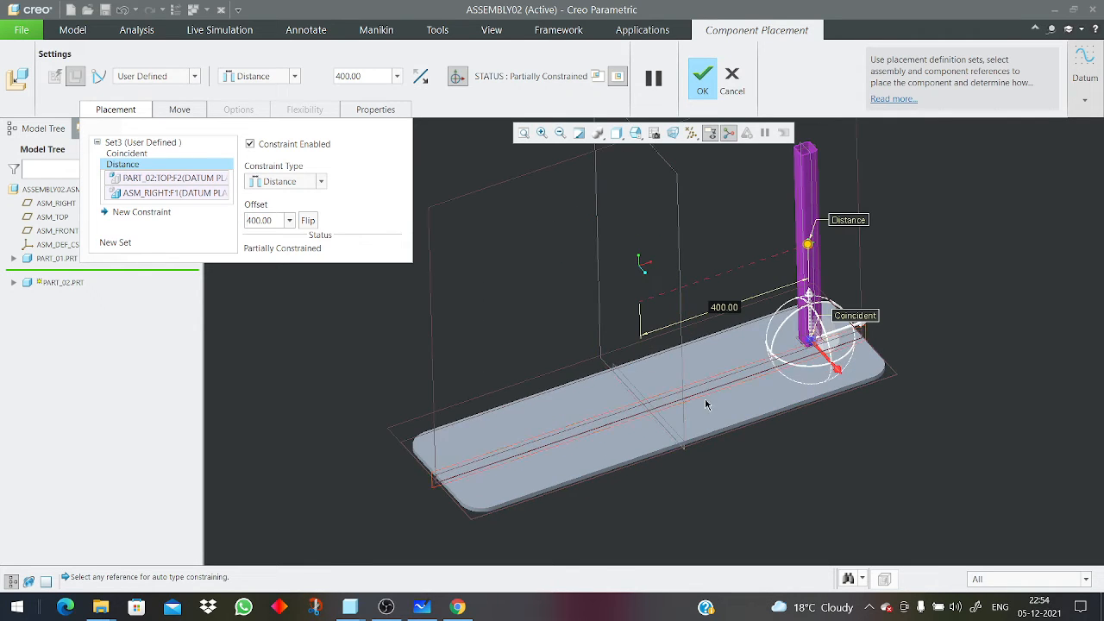
scroll(678, 223, "up", 2)
scroll(528, 319, "up", 2)
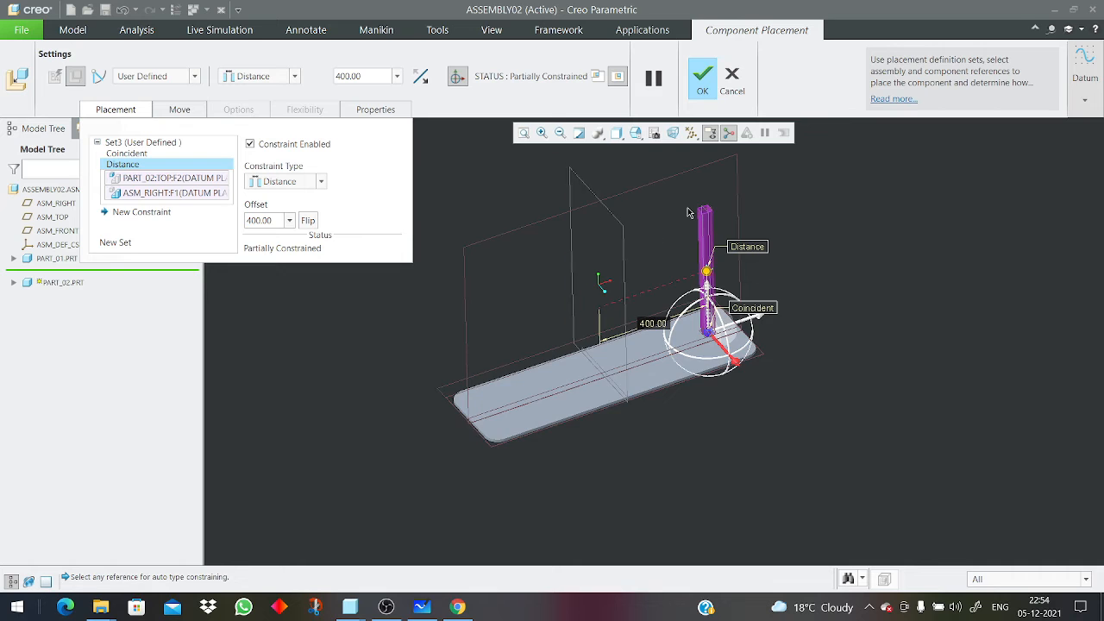
scroll(688, 208, "down", 5)
scroll(731, 213, "up", 3)
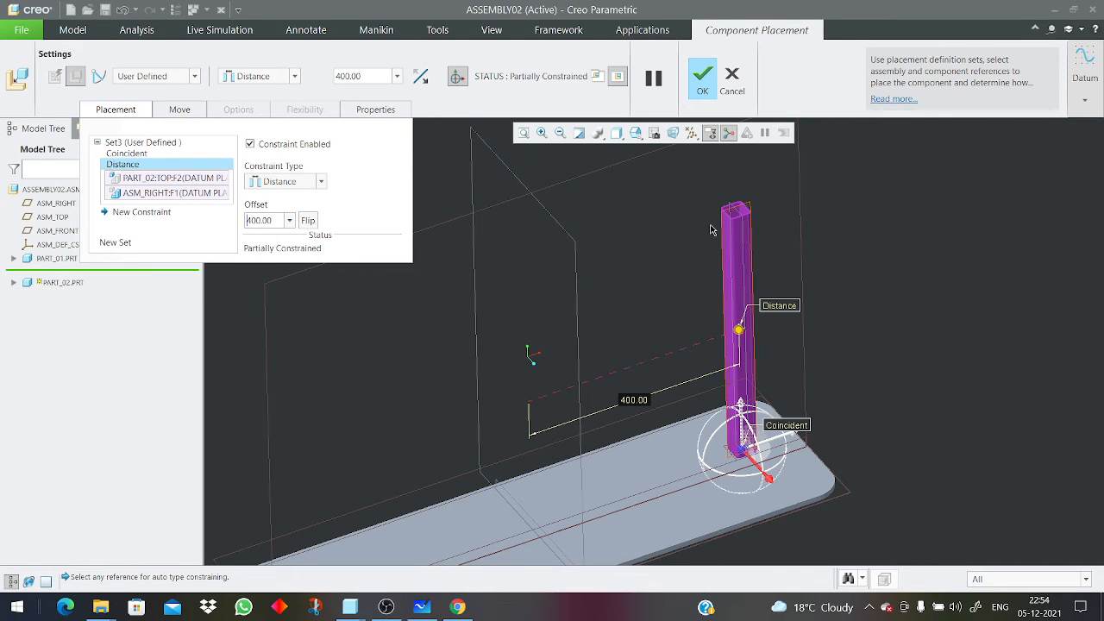
left_click(703, 76)
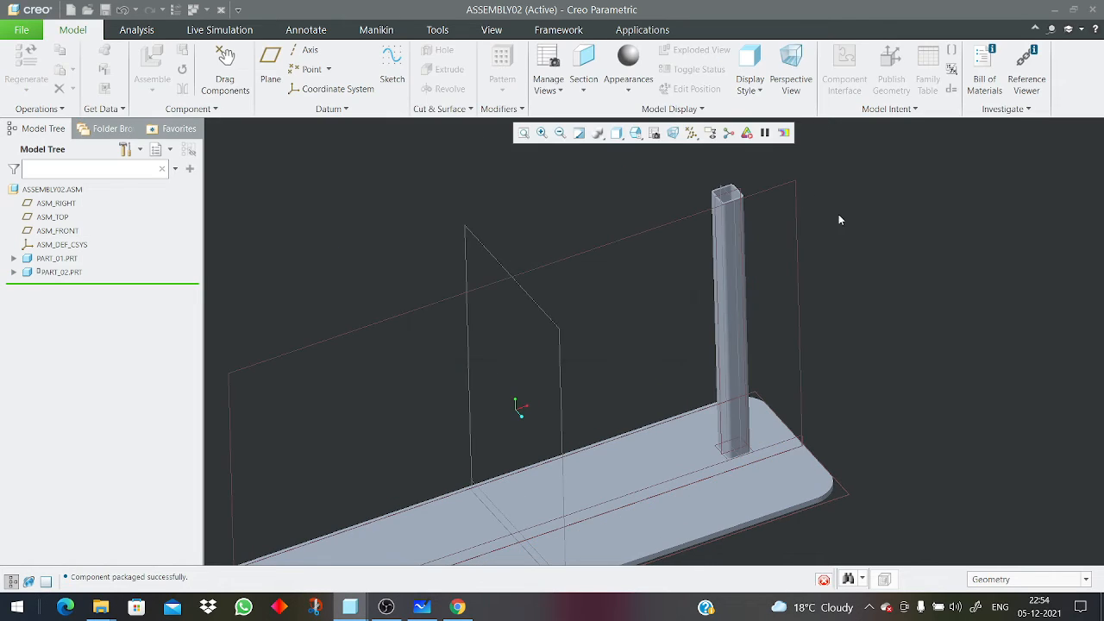
Edit the definition of PART_02, try sliding the tube across the plate with the 3D dragger, and accept the placement.
left_click(70, 275)
key("ctrl+e")
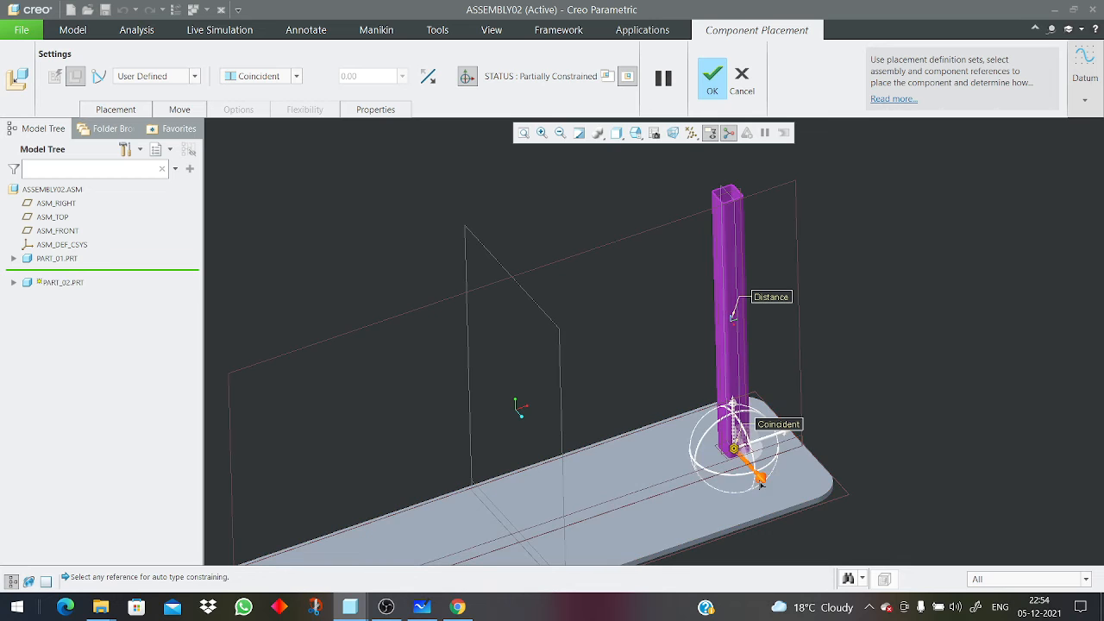
left_click_drag(762, 479, 768, 359)
scroll(682, 305, "up", 2)
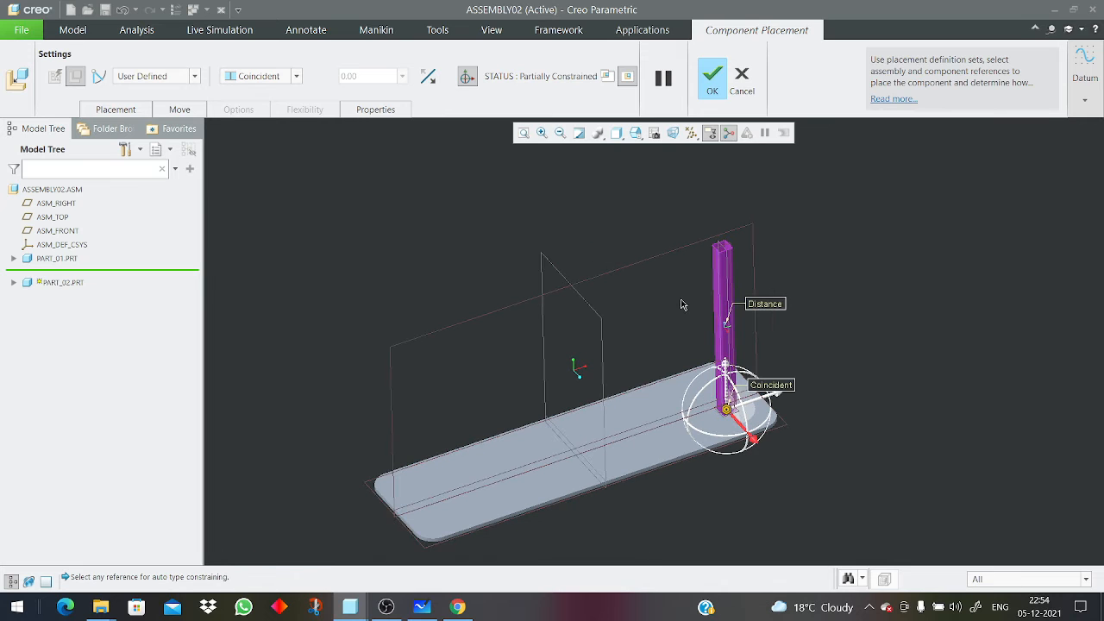
left_click(713, 84)
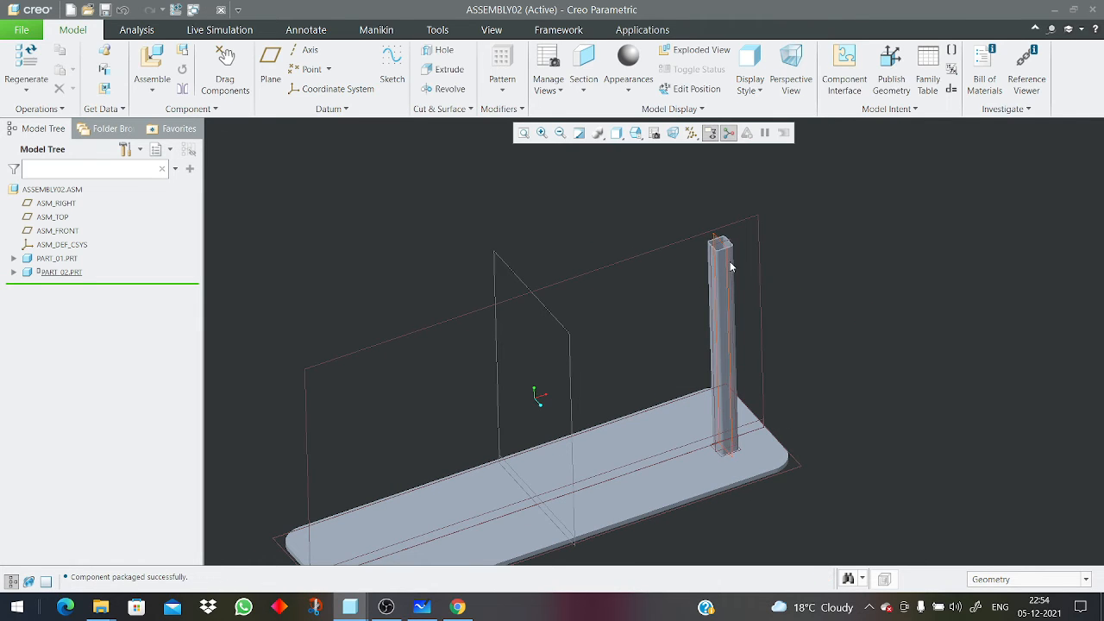
Reopen the placement of PART_02 and constrain the tube's lengthwise vertical datum plane to ASM_FRONT.
left_click(59, 273)
double_click(58, 276)
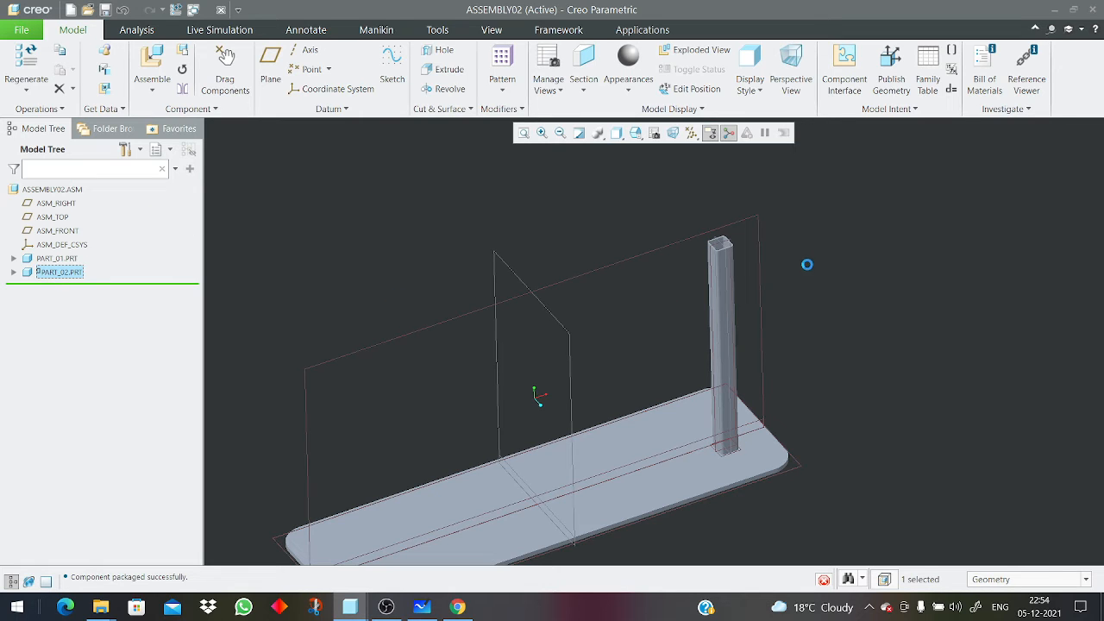
scroll(760, 224, "up", 5)
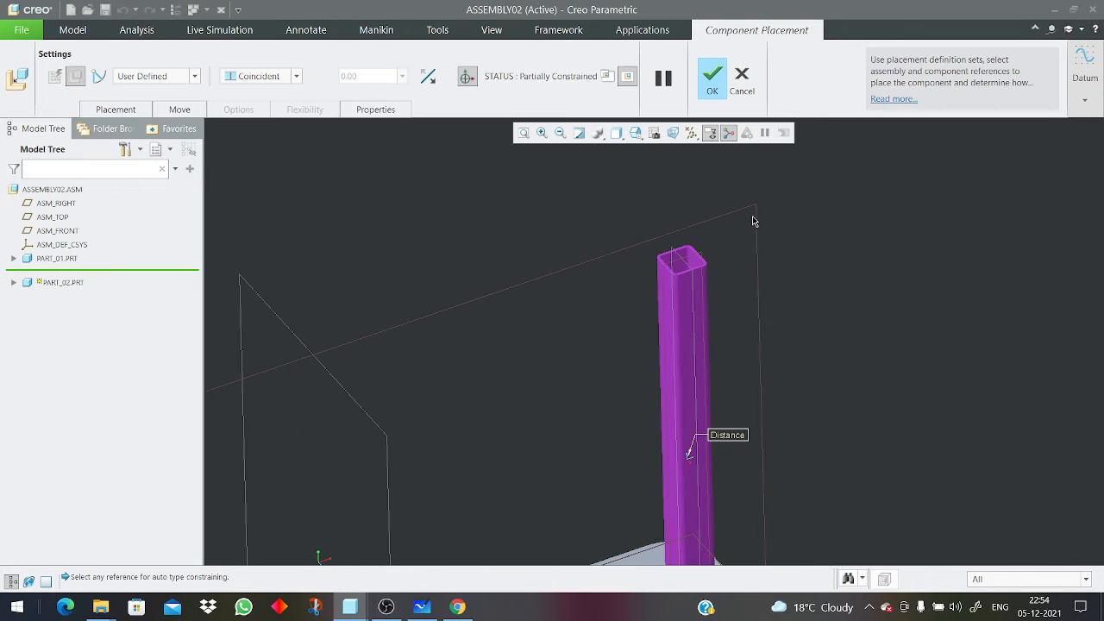
left_click(759, 214)
scroll(690, 257, "up", 2)
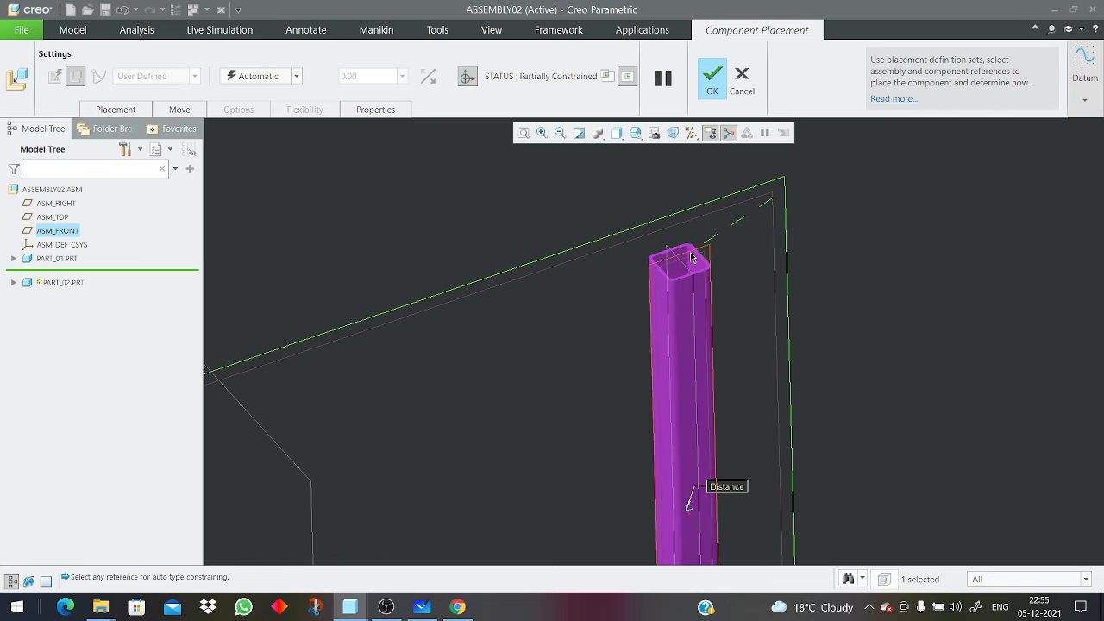
left_click(690, 257)
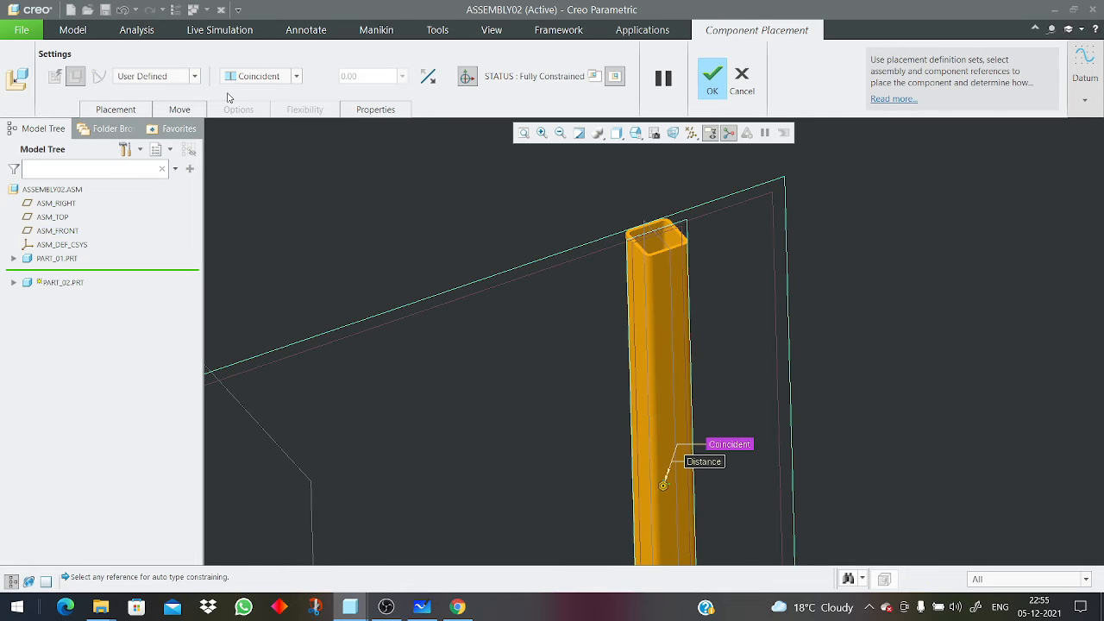
Change the tube's ASM_FRONT constraint to the Distance type with a 200 offset.
left_click(265, 83)
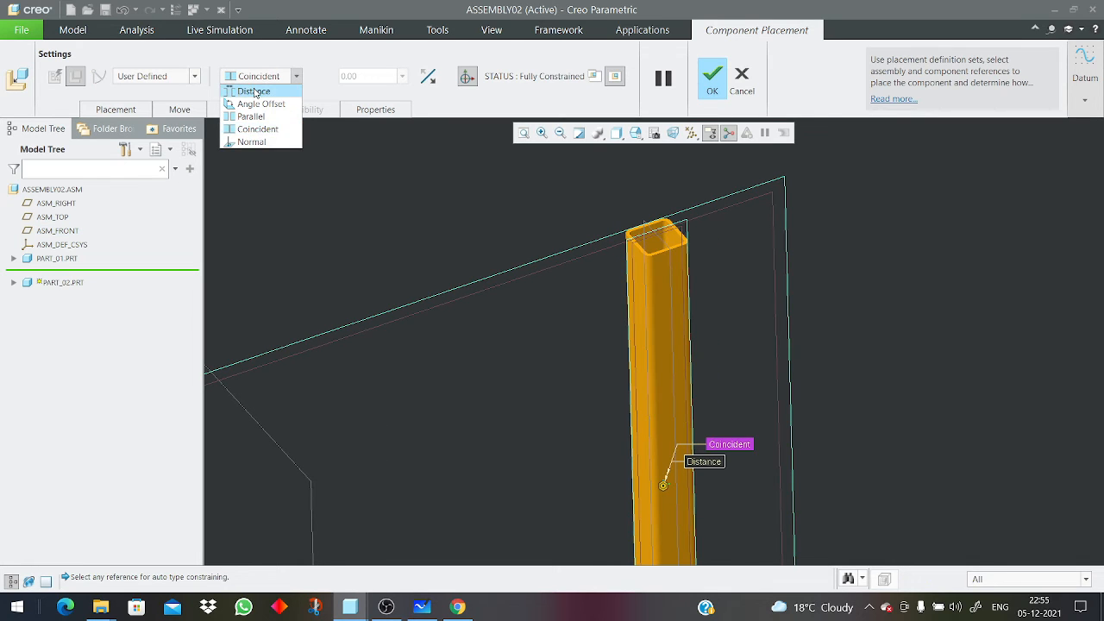
left_click(255, 89)
left_click(375, 78)
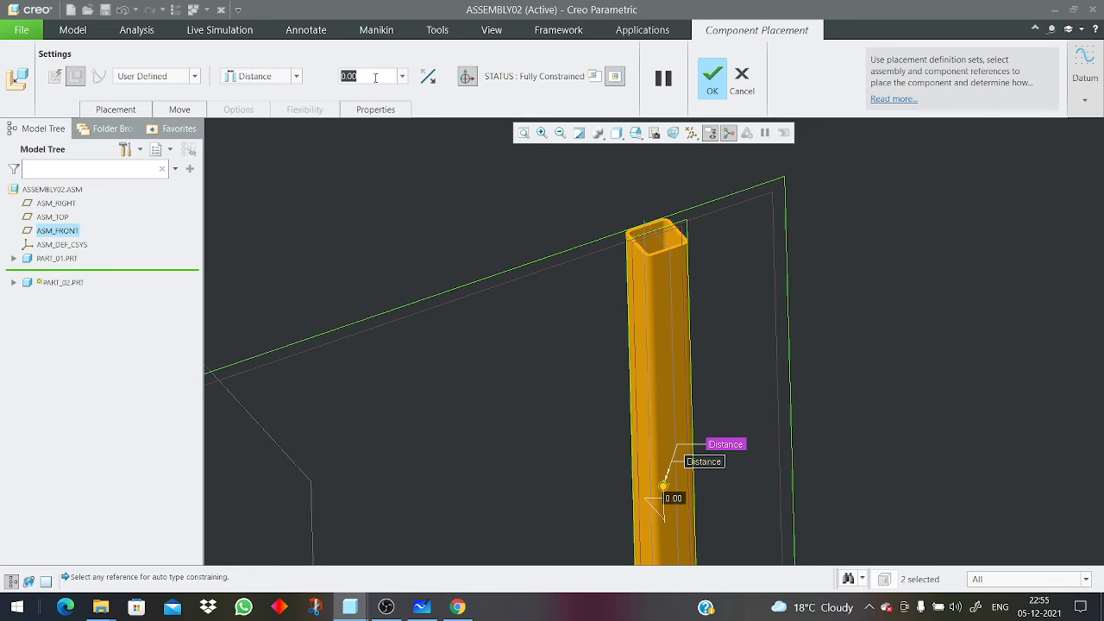
type("200")
key("Return")
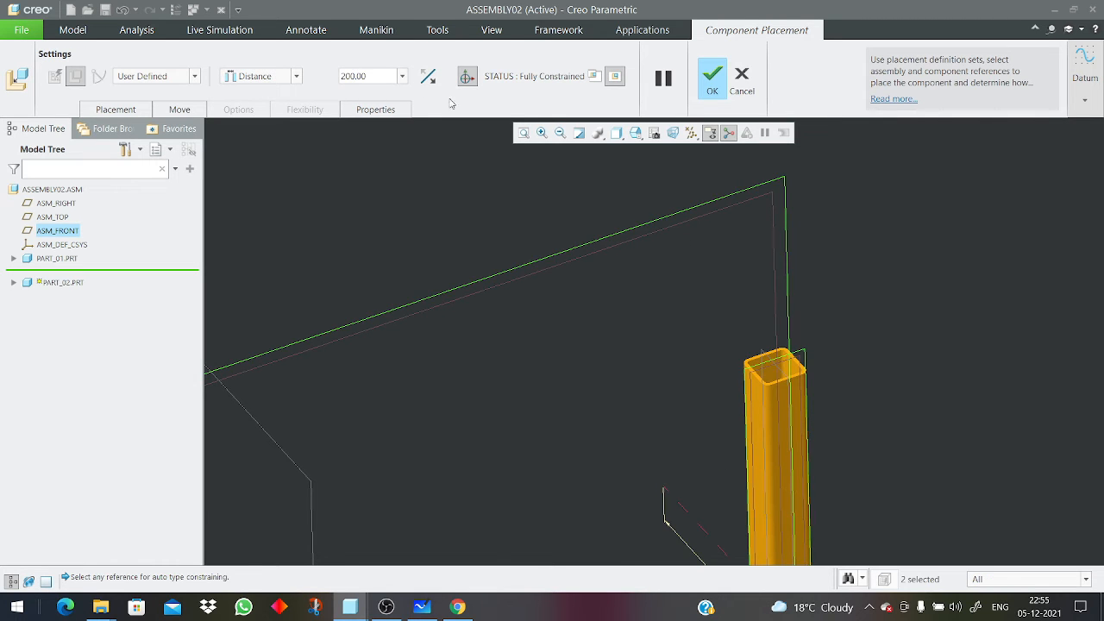
Set the offset of the tube's Distance constraint to ASM_FRONT to 150.
scroll(664, 377, "down", 2)
scroll(665, 377, "up", 3)
scroll(691, 553, "down", 3)
middle_click_drag(691, 553, 574, 290)
scroll(573, 291, "up", 3)
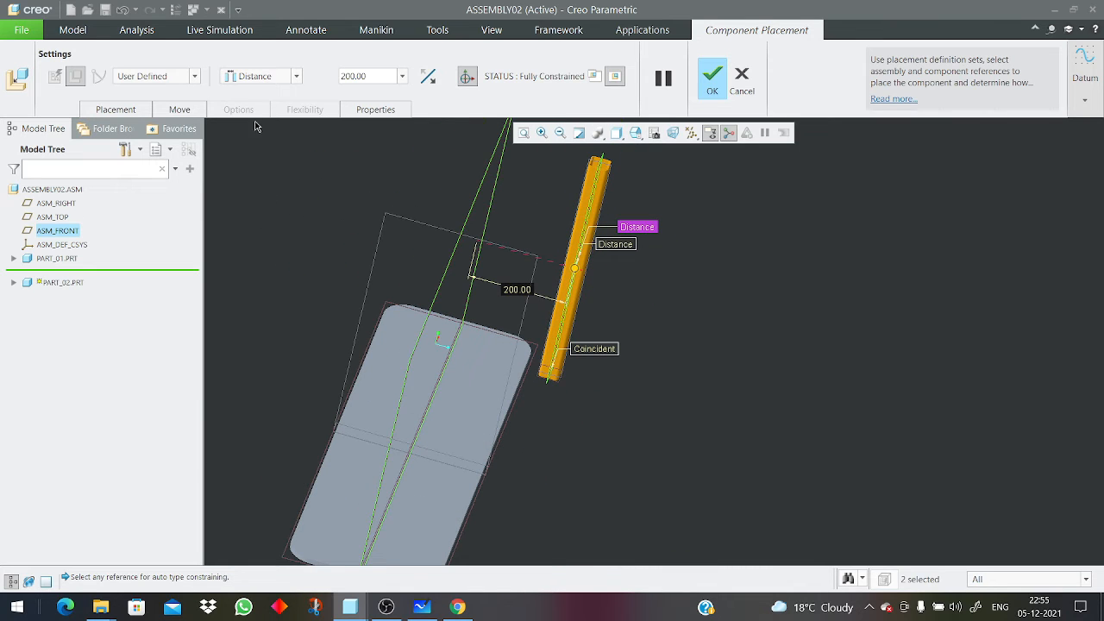
left_click(388, 75)
type("150")
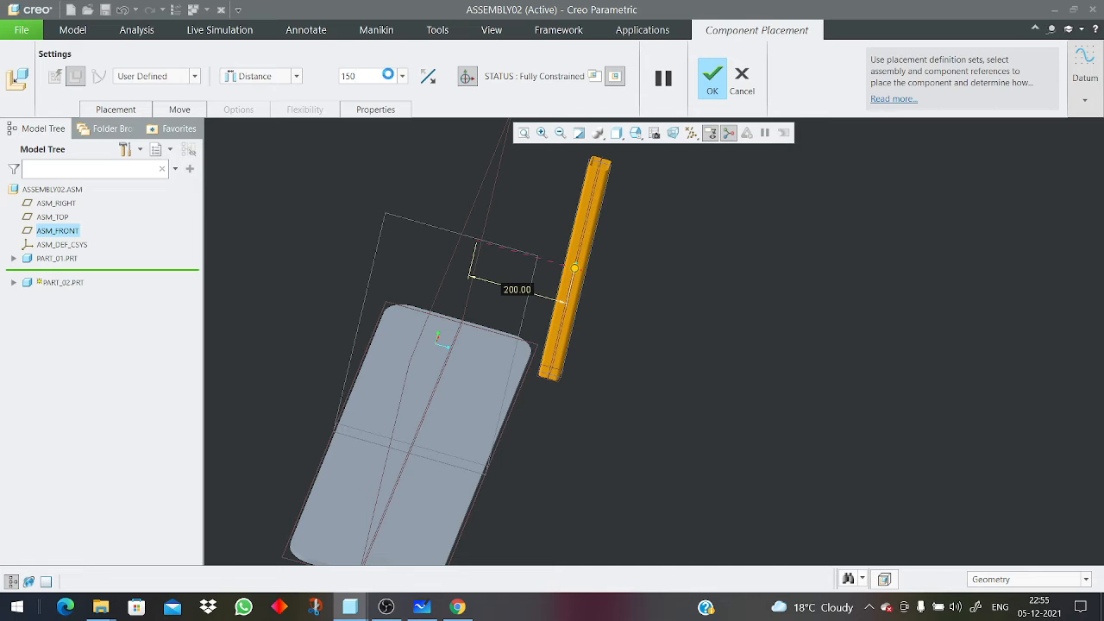
key("Return")
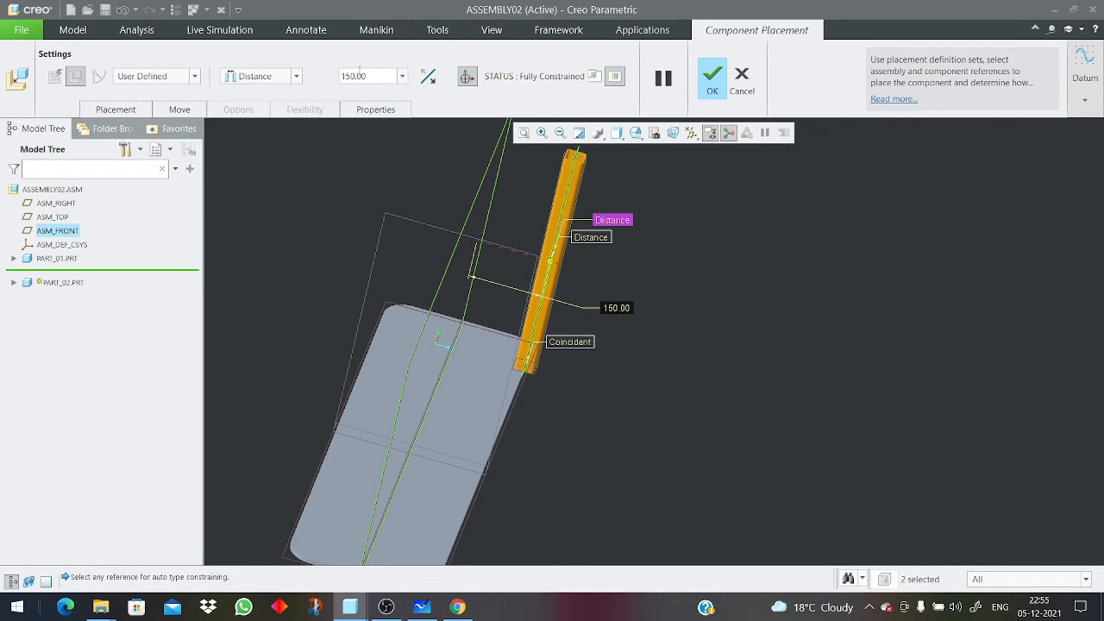
Set the tube's ASM_FRONT distance offset to 100 and accept the component placement.
left_click(358, 74)
type("100")
key("Return")
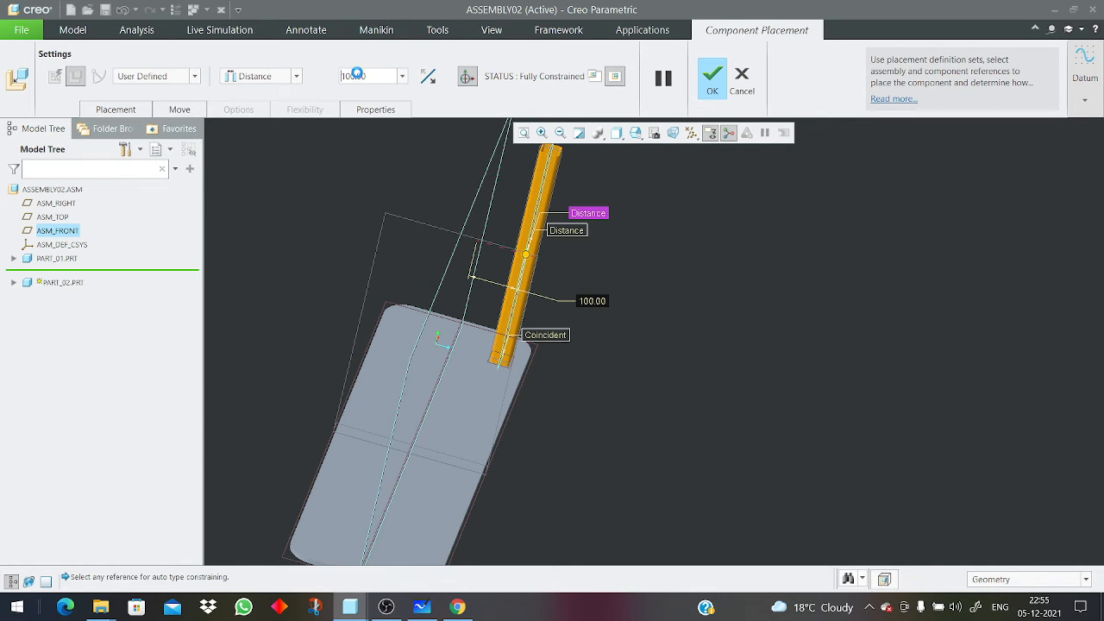
scroll(576, 352, "down", 2)
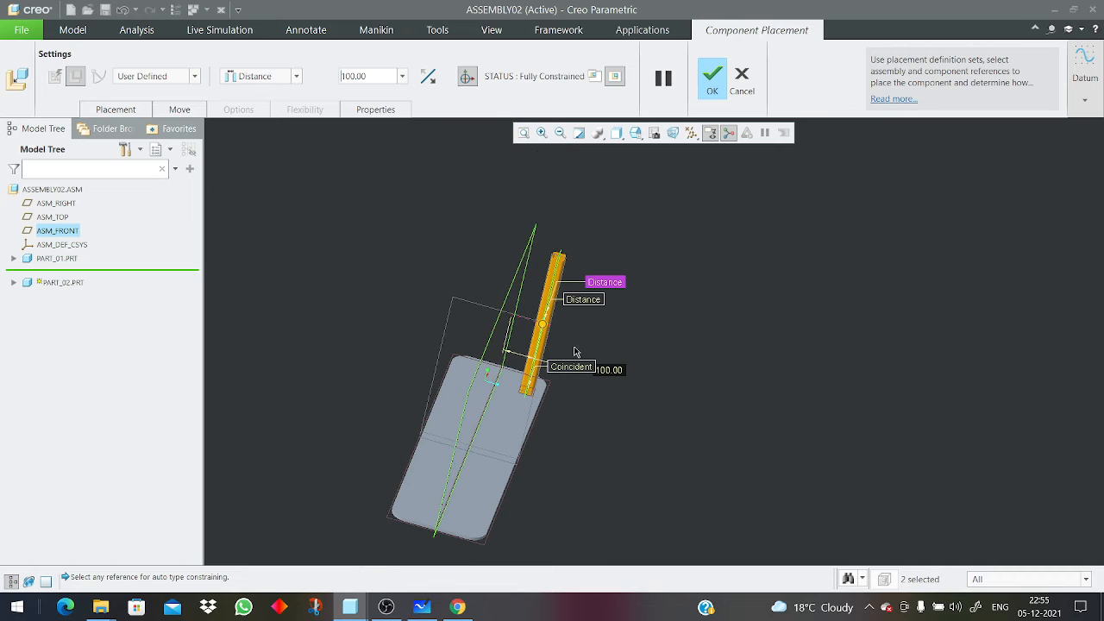
left_click(713, 93)
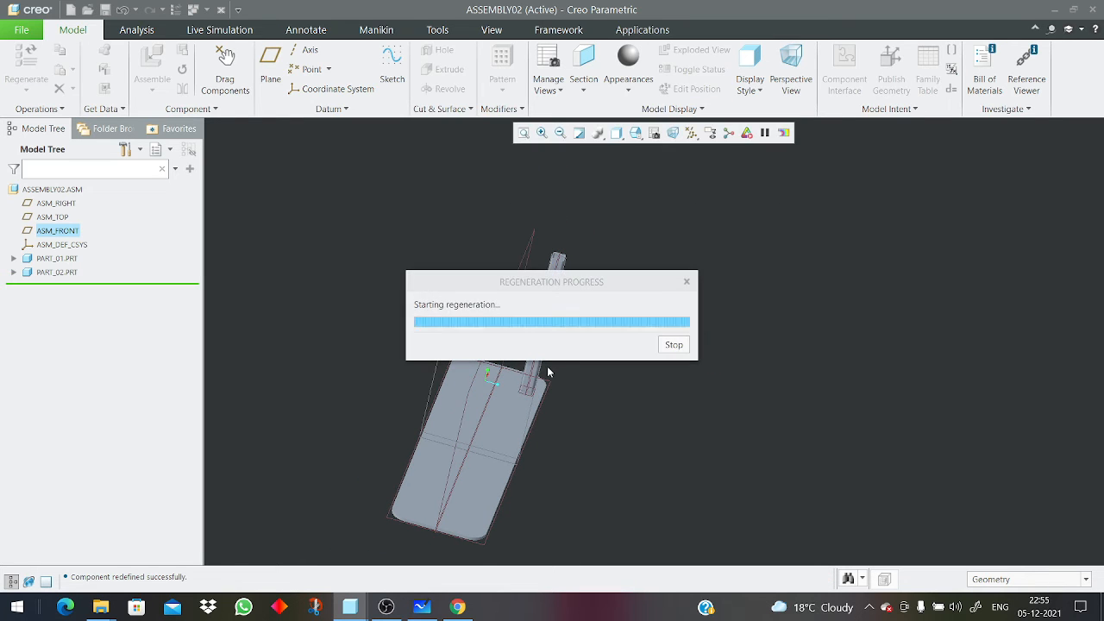
Inspect the tube's position on the plate and set the model's display style to Shading With Edges.
scroll(519, 368, "down", 4)
middle_click_drag(520, 367, 488, 480)
scroll(543, 341, "up", 4)
mouse_move(542, 341)
middle_mouse_down()
mouse_move(595, 393)
mouse_move(572, 222)
mouse_move(559, 294)
mouse_move(512, 328)
middle_mouse_up()
scroll(565, 337, "down", 2)
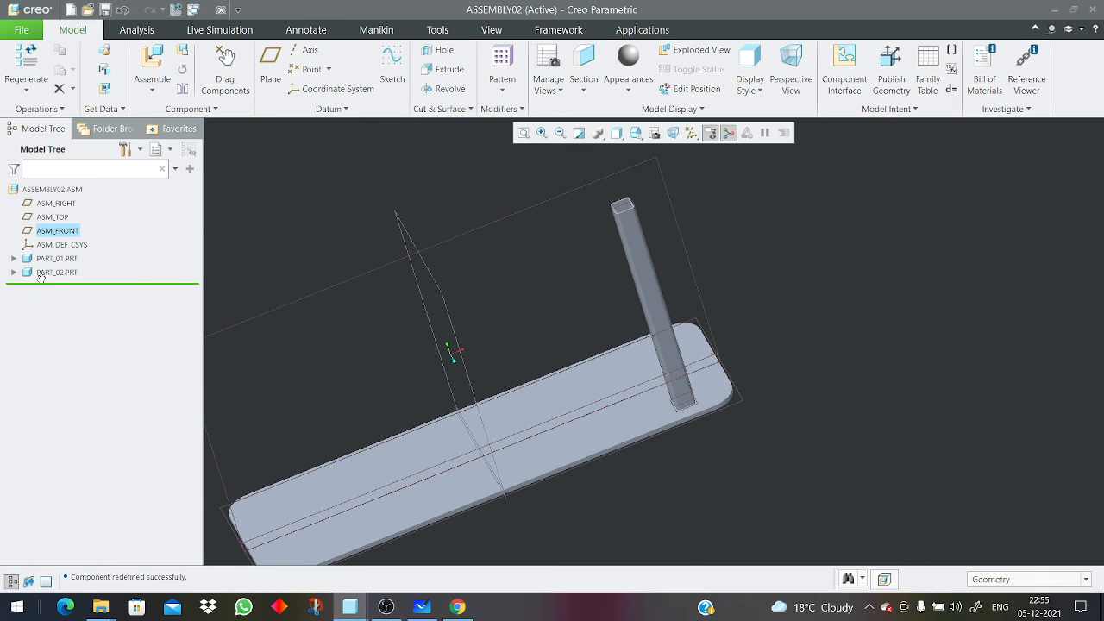
scroll(646, 246, "down", 2)
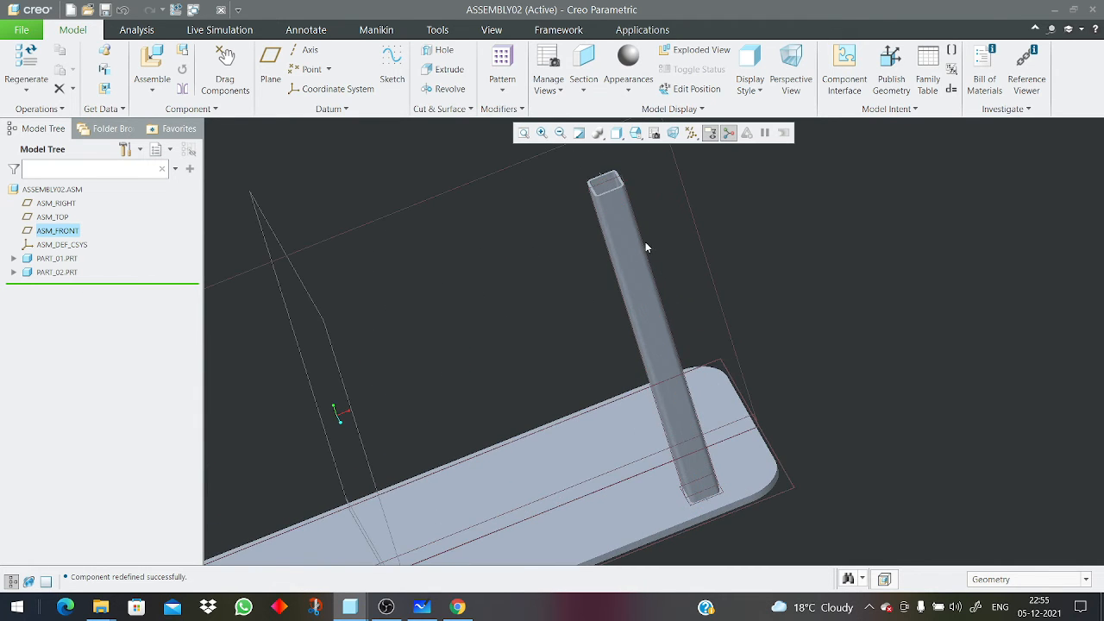
left_click(616, 131)
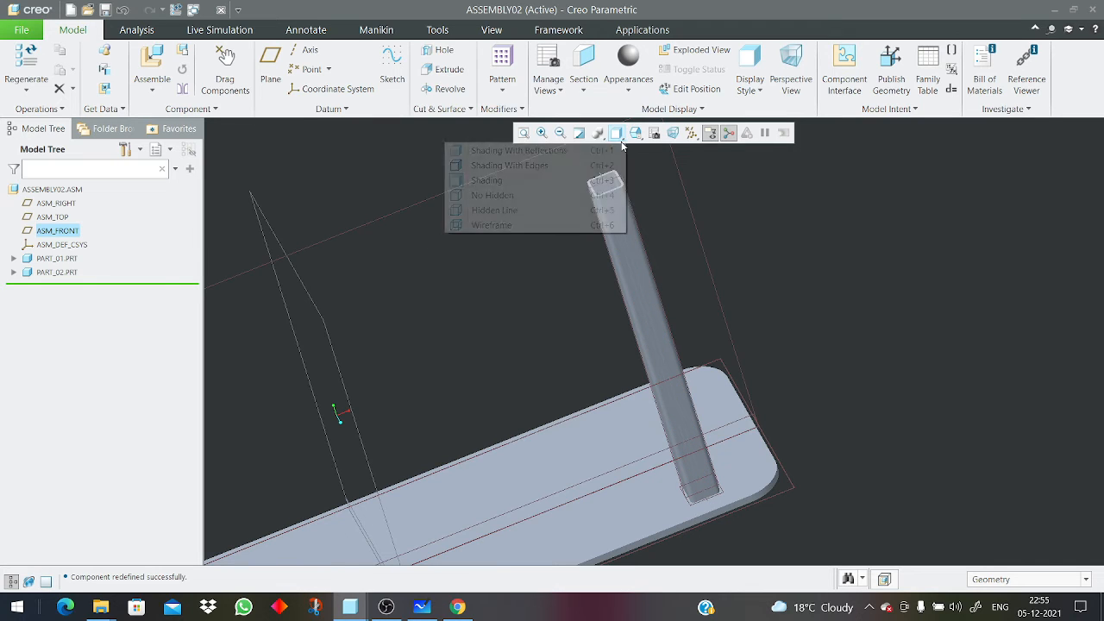
left_click(506, 166)
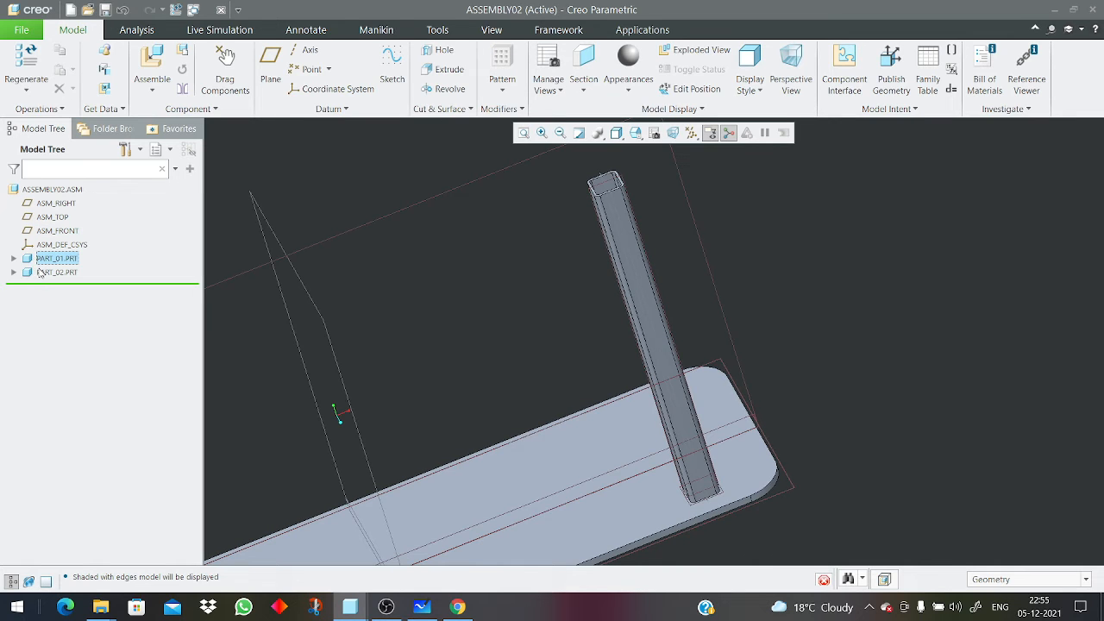
Edit the definition of PART_02, delete its Distance constraint to ASM_FRONT, and accept the placement.
left_click(39, 272, "ctrl")
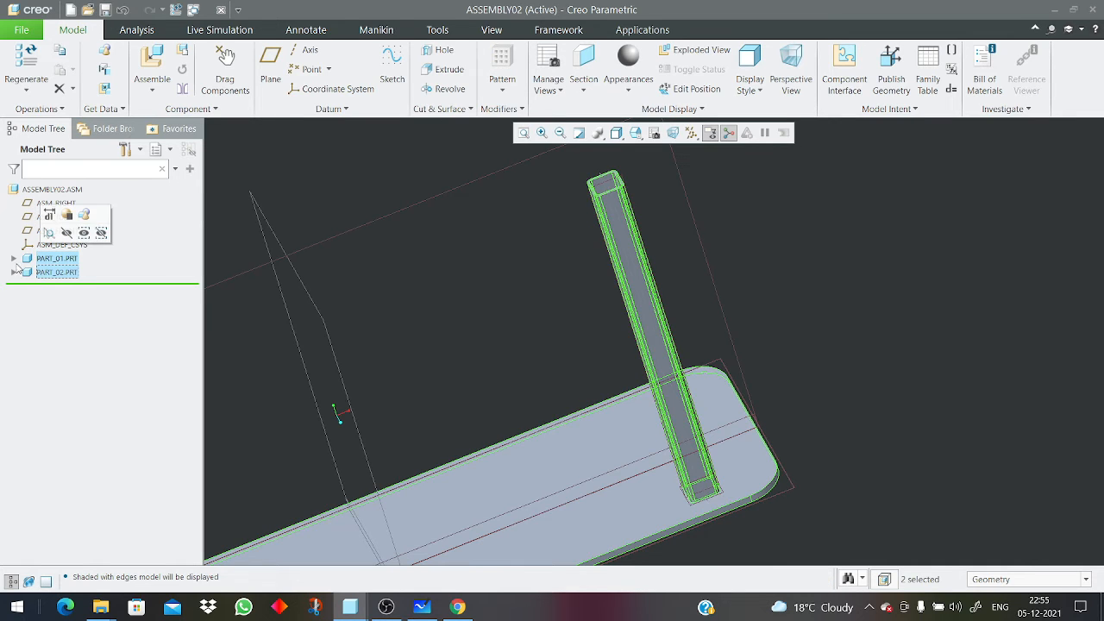
left_click(304, 187)
left_click(49, 274)
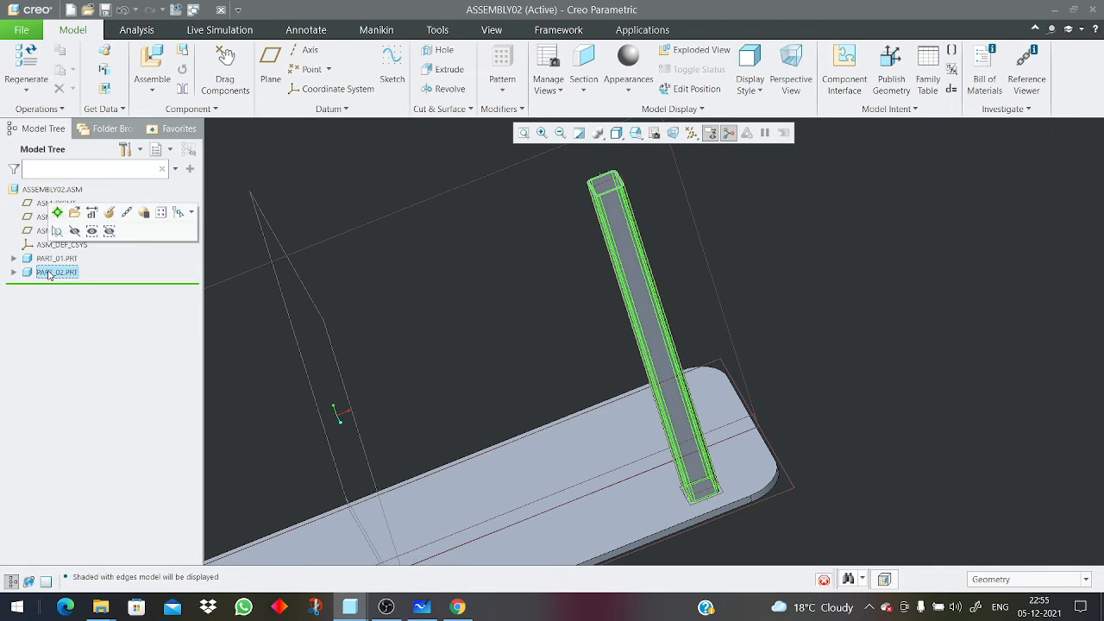
key("Delete")
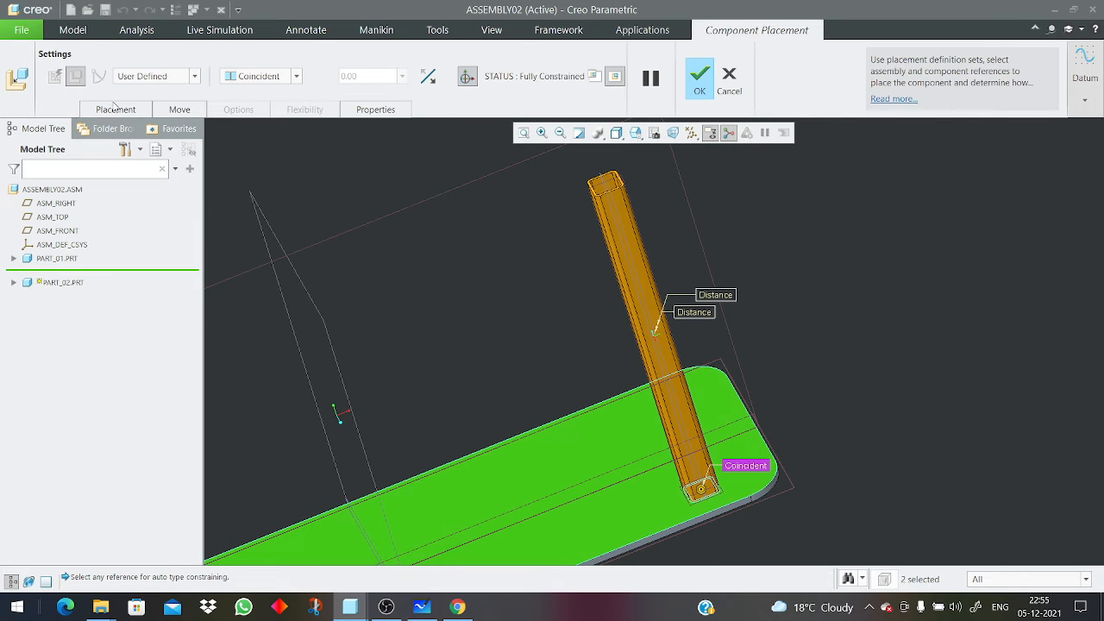
left_click(114, 114)
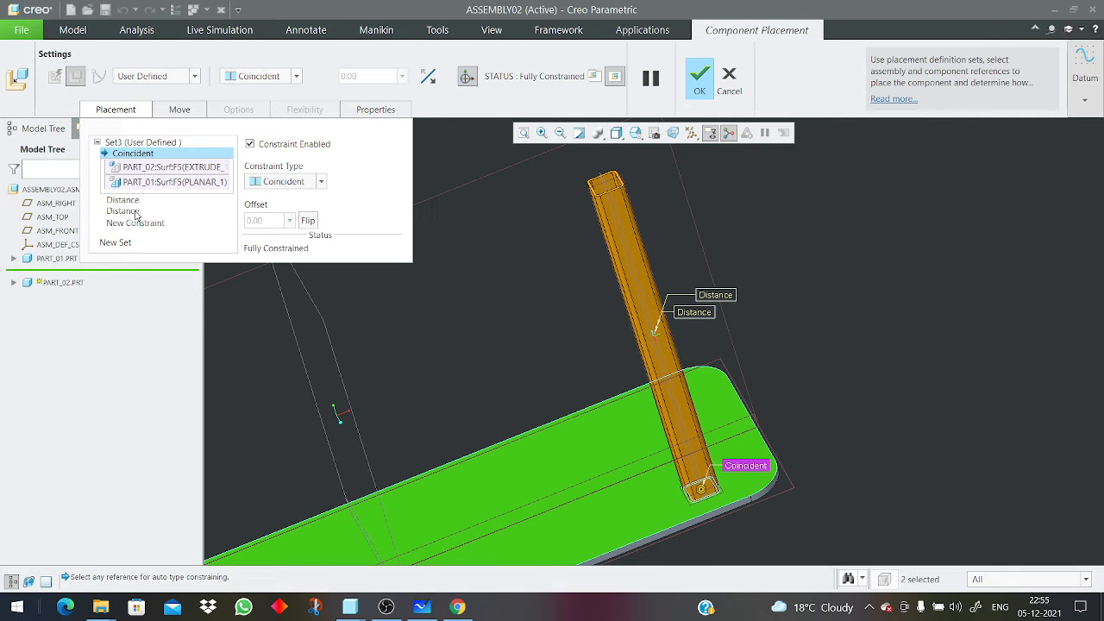
left_click(123, 212)
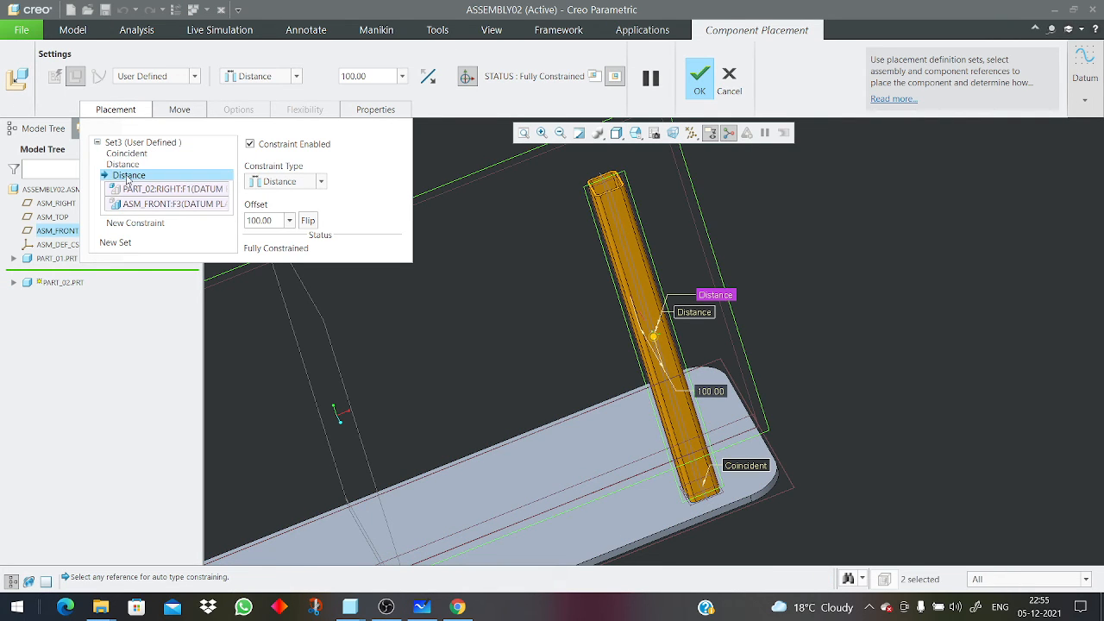
left_click(114, 188)
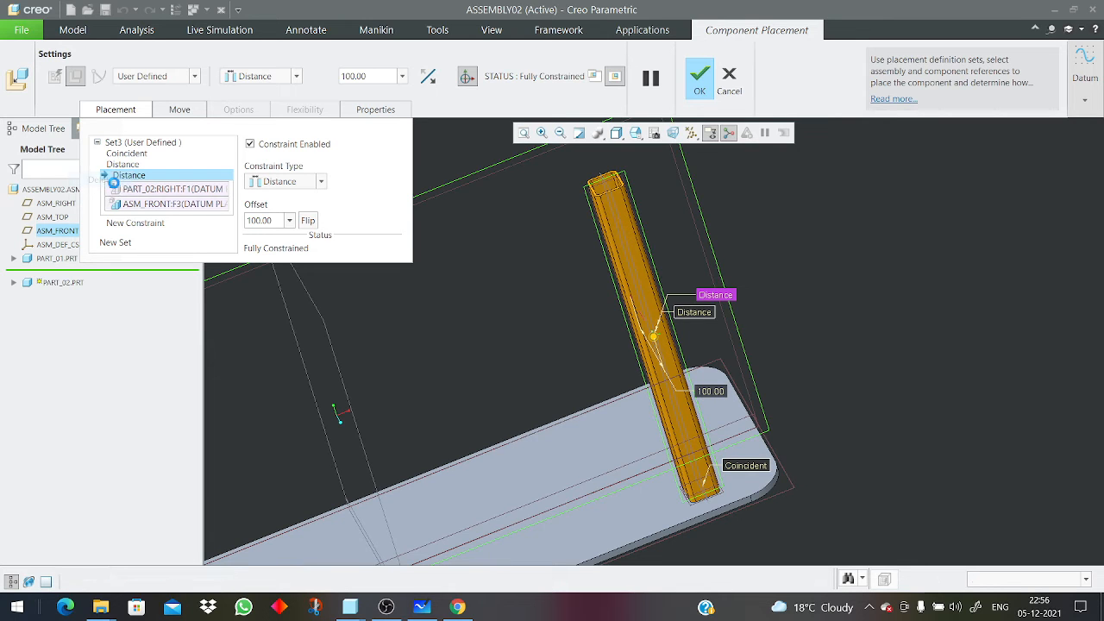
left_click(709, 83)
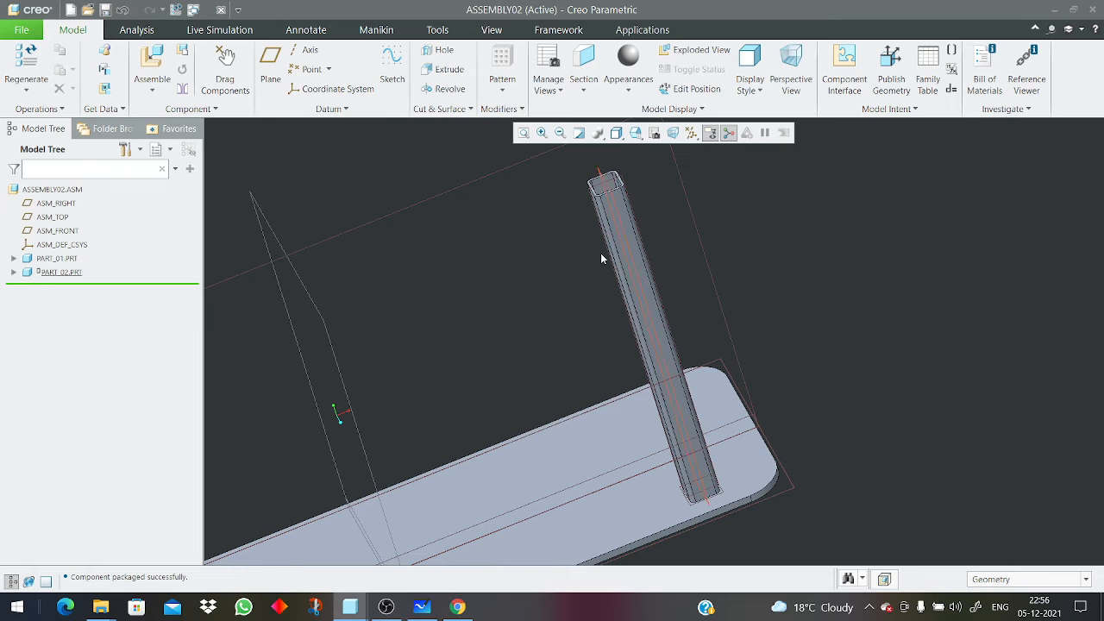
Edit the definition of PART_02, try sliding the tube off the plate's side with the 3D dragger, and cancel the edit.
scroll(543, 263, "down", 5)
middle_click_drag(587, 278, 480, 270)
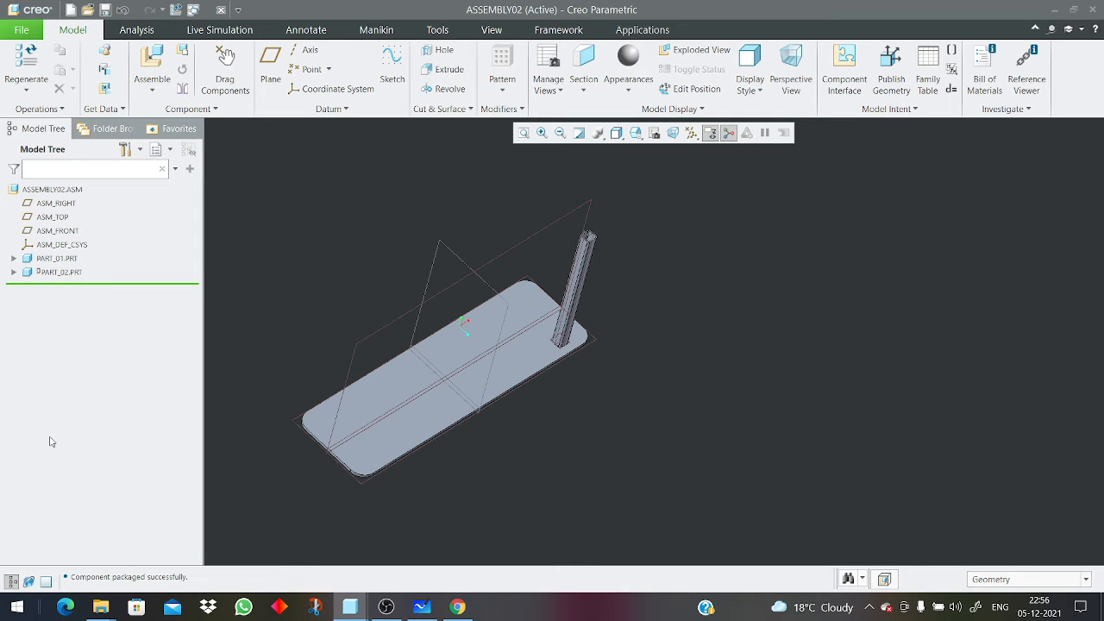
left_click(39, 275)
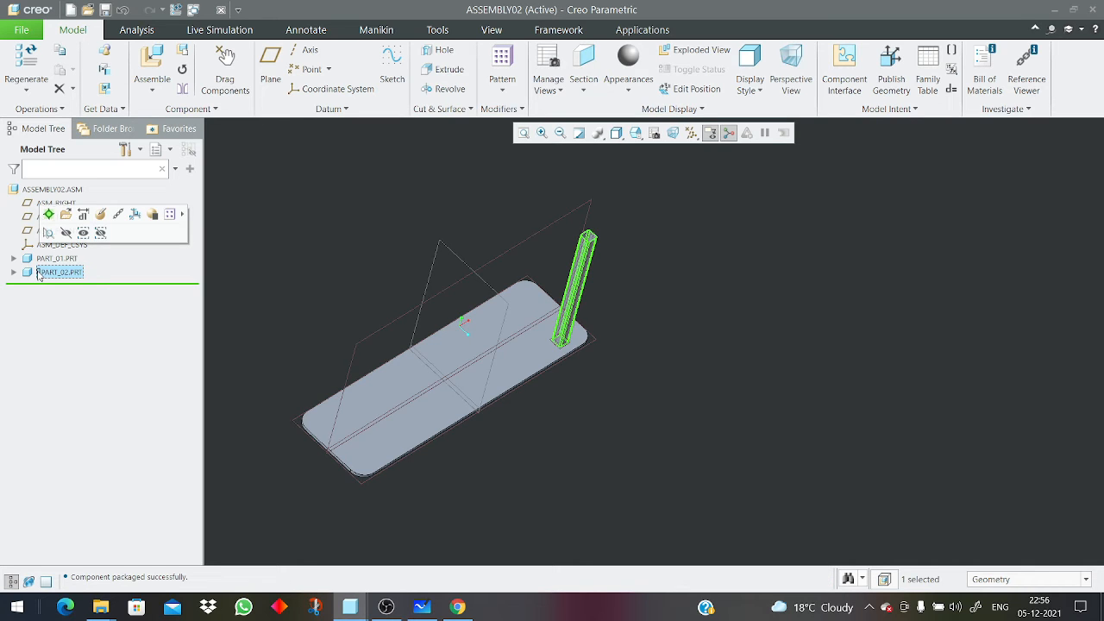
left_click(697, 279)
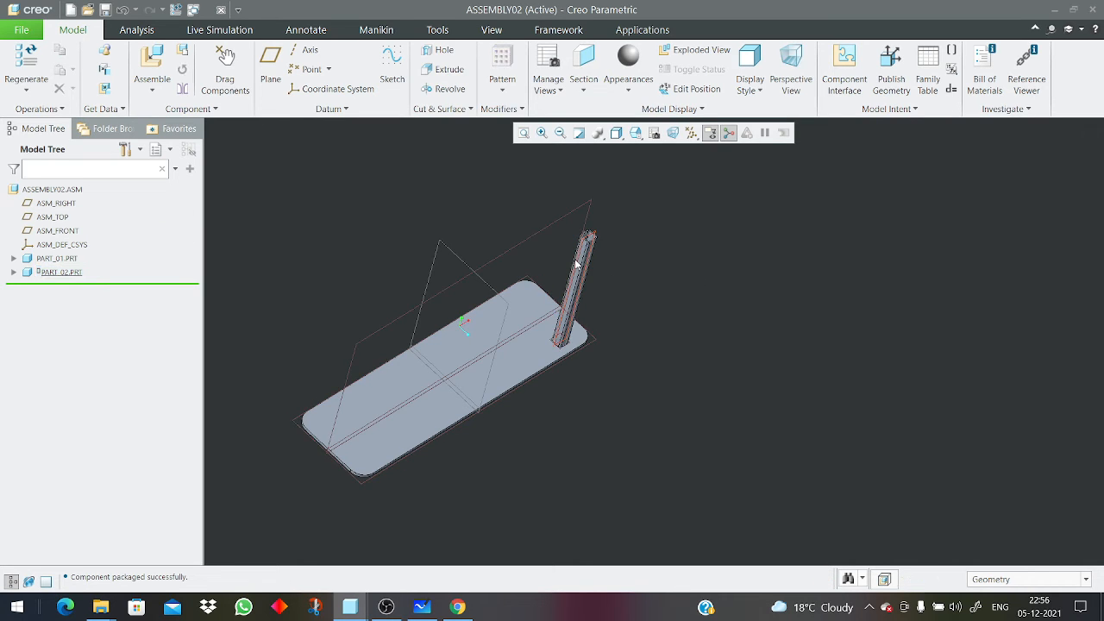
left_click(76, 274)
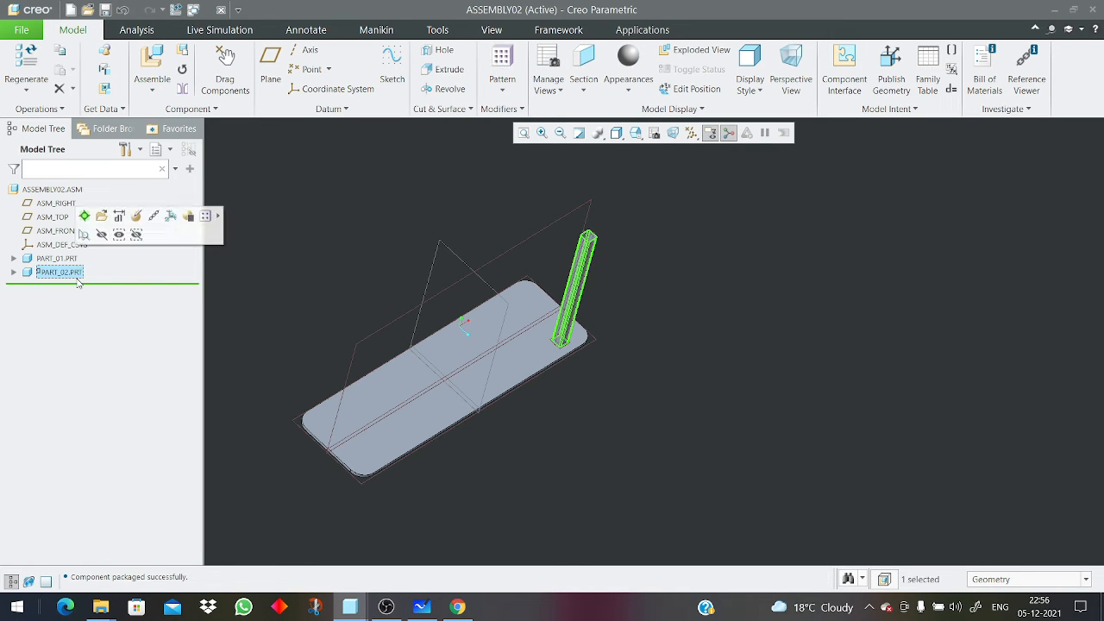
left_click(136, 216)
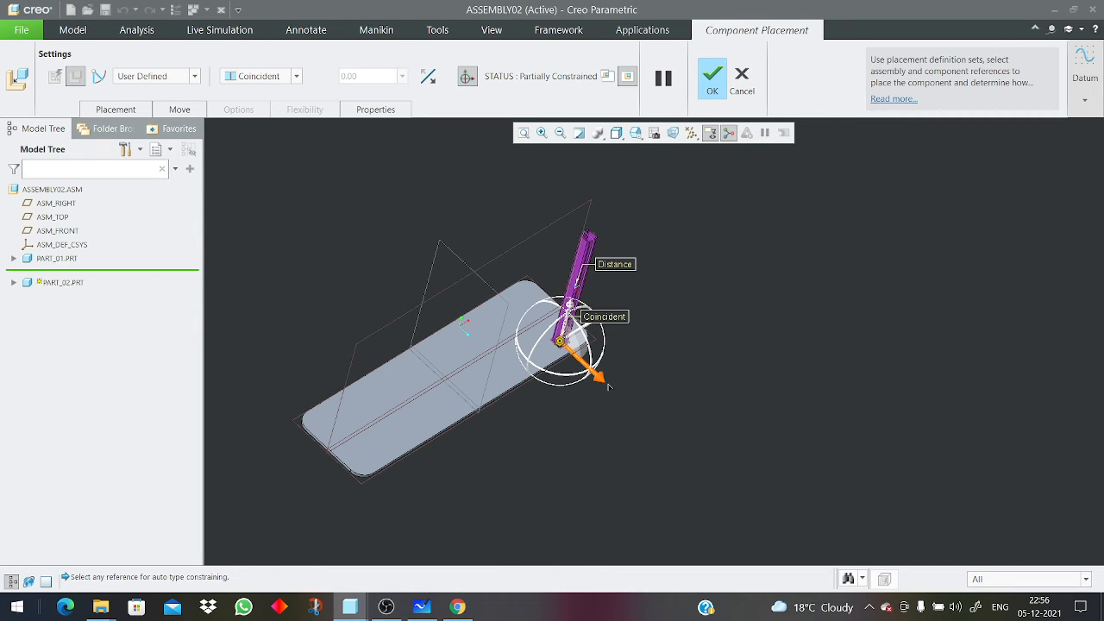
left_click_drag(608, 386, 756, 453)
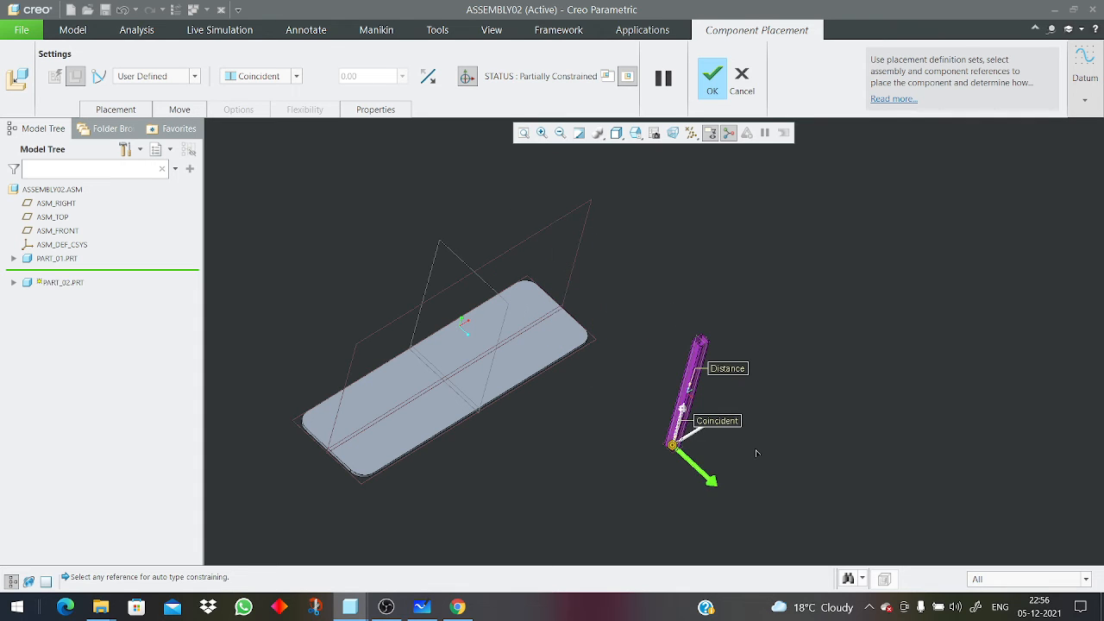
left_click(713, 91)
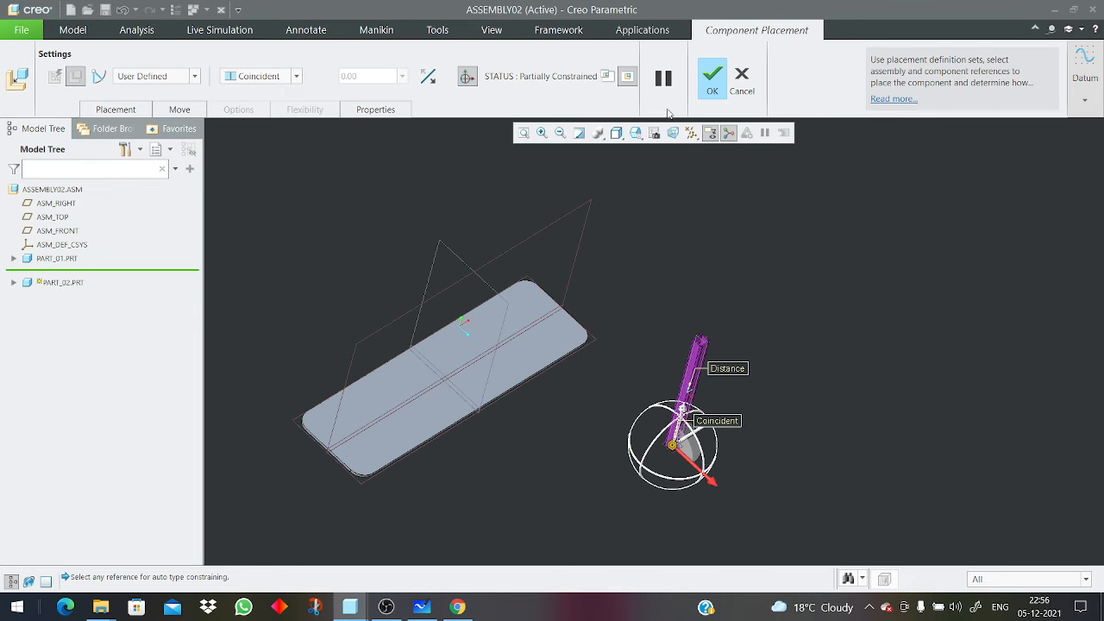
left_click(739, 83)
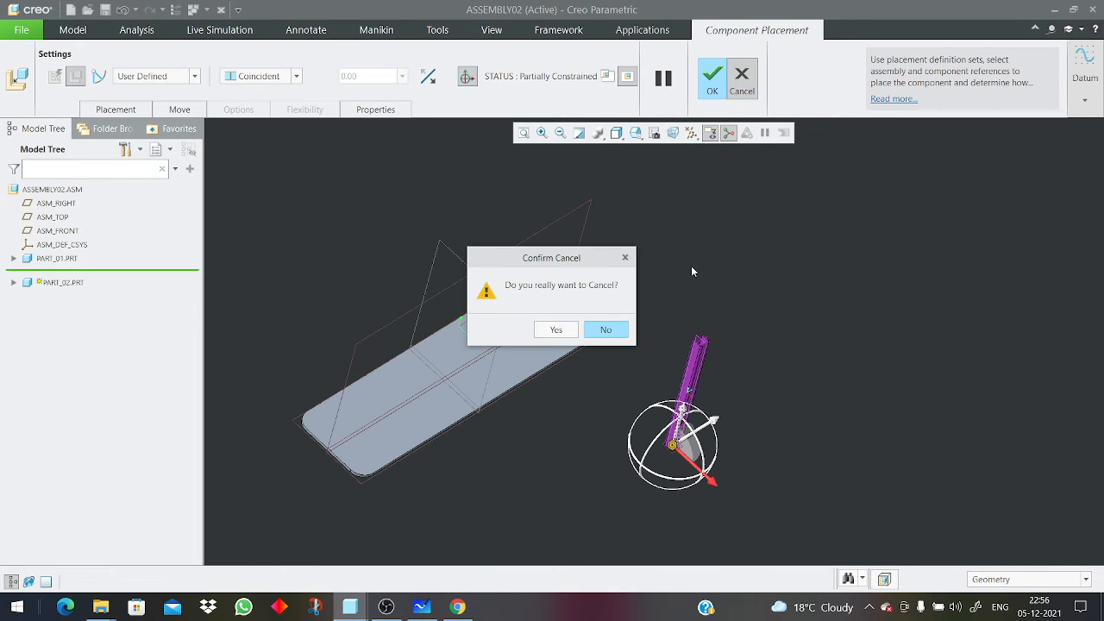
left_click(560, 328)
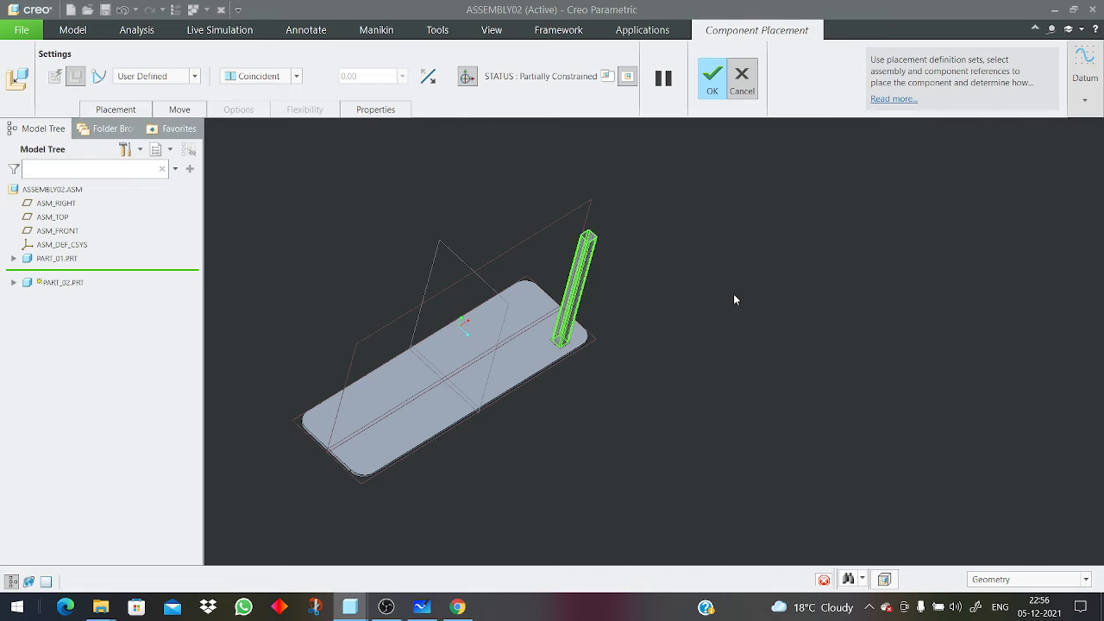
Reopen the placement of PART_02 and add a new constraint between ASM_FRONT and the tube's RIGHT datum plane.
left_click(60, 273)
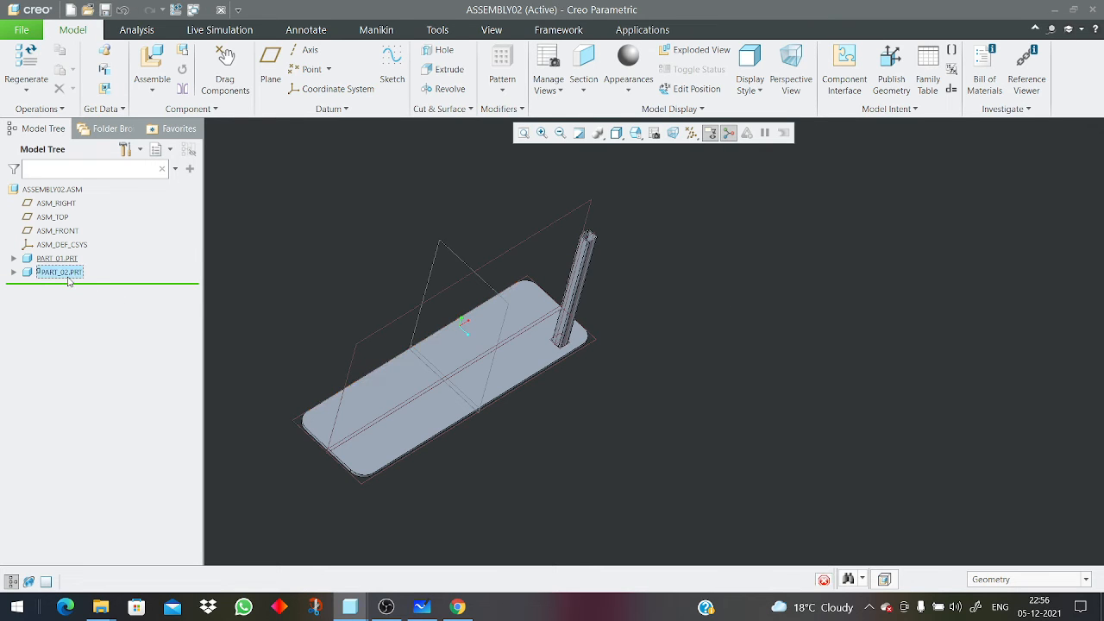
left_click(128, 219)
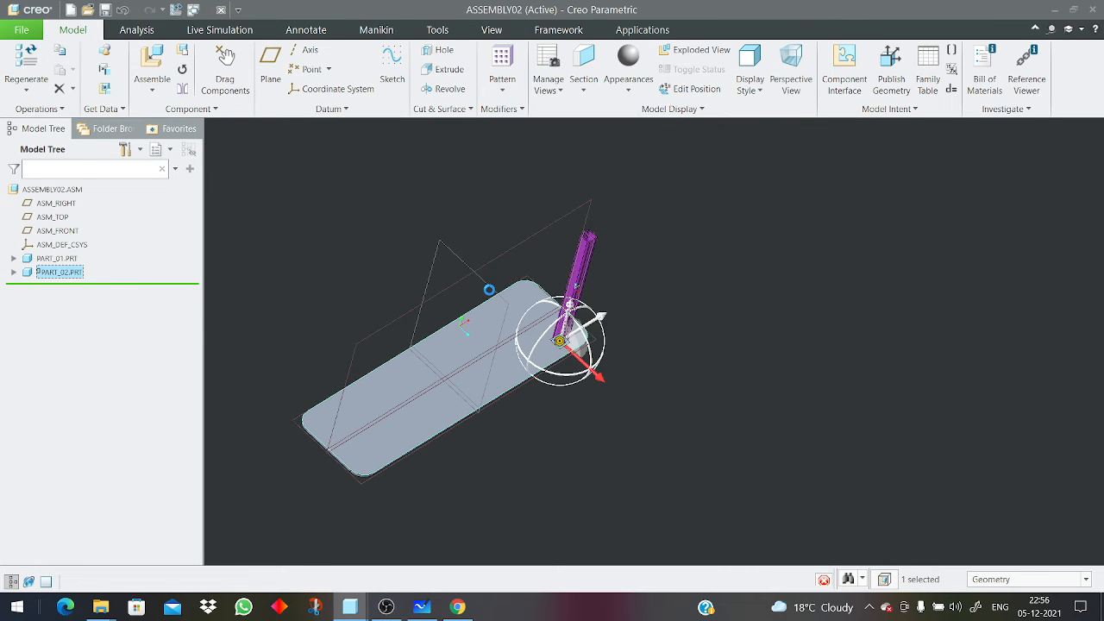
scroll(573, 296, "down", 2)
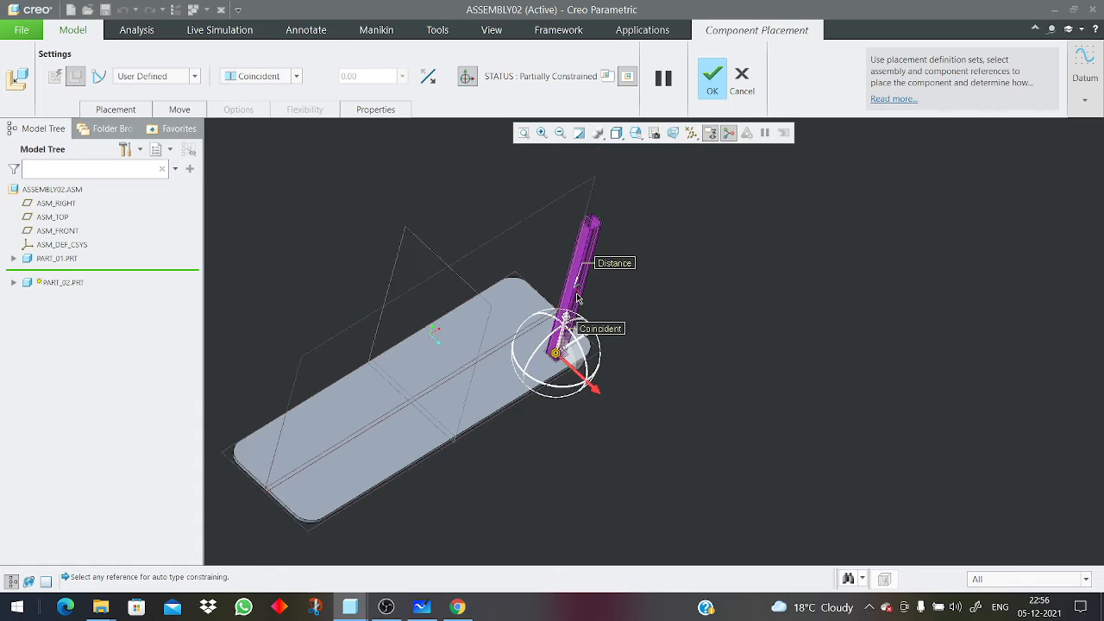
left_click(132, 110)
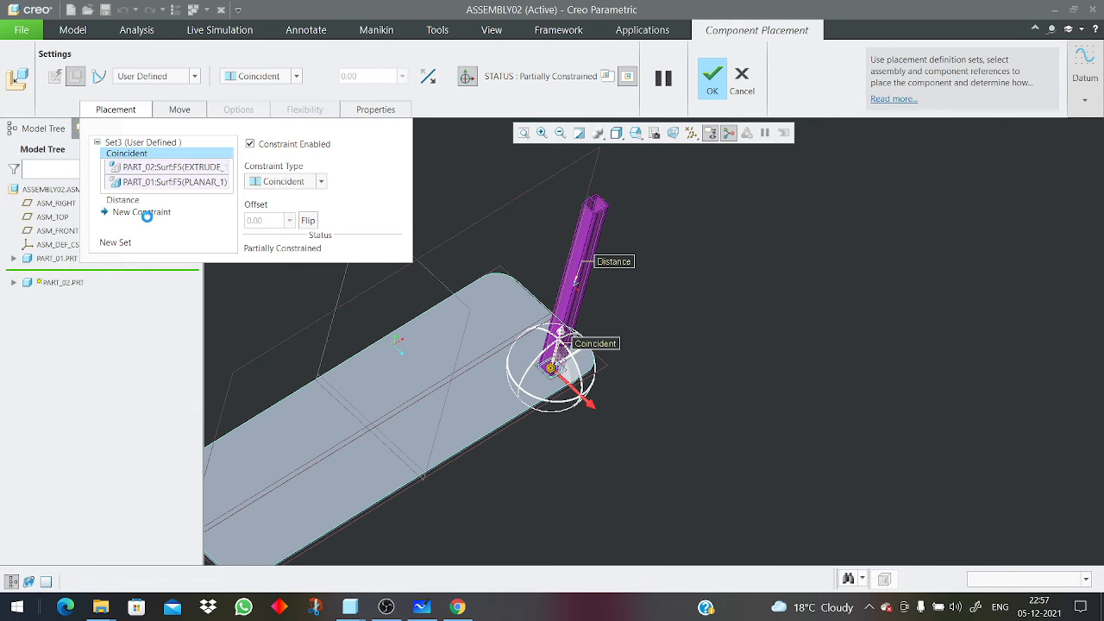
left_click(144, 214)
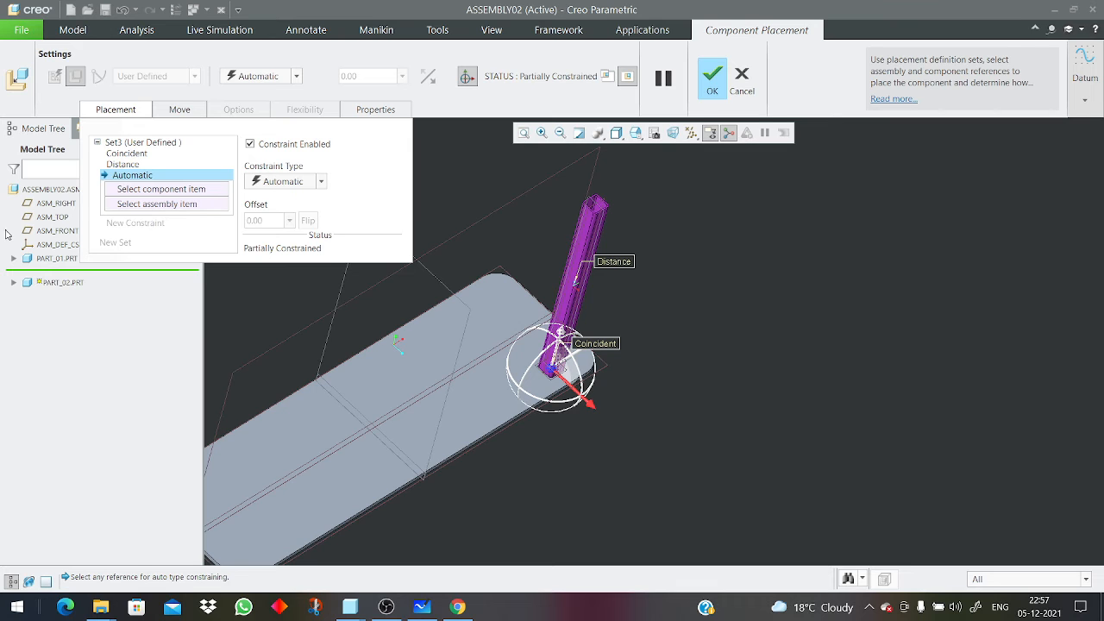
scroll(599, 383, "up", 2)
scroll(574, 254, "down", 2)
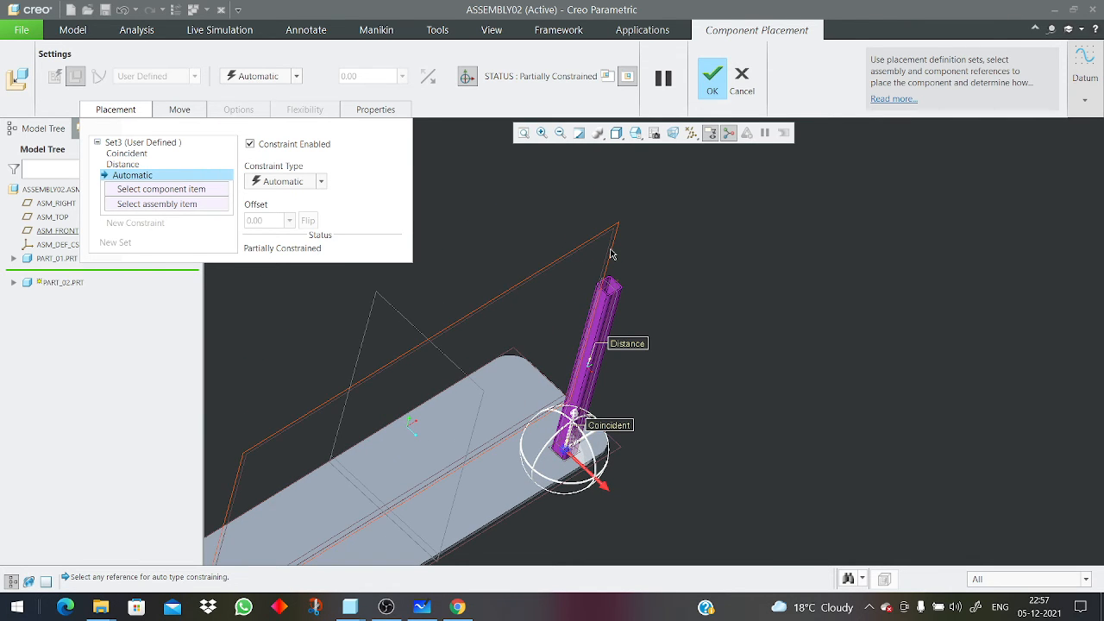
left_click(612, 255)
scroll(614, 307, "down", 3)
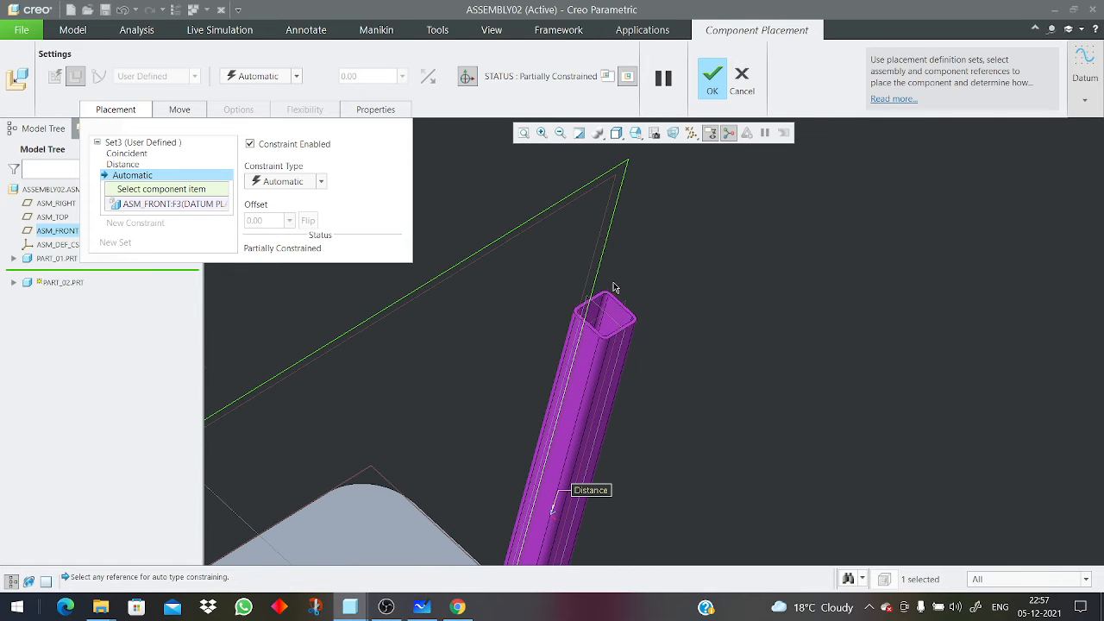
left_click(615, 309)
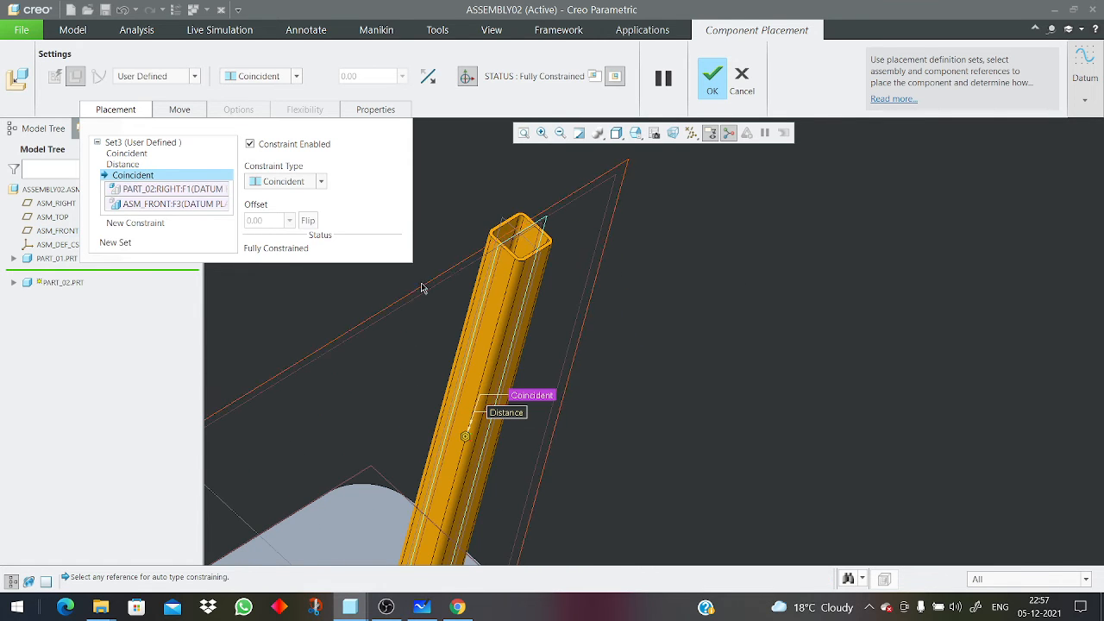
Change the tube's new ASM_FRONT constraint to Distance with an offset of 100 and accept the placement.
left_click(281, 183)
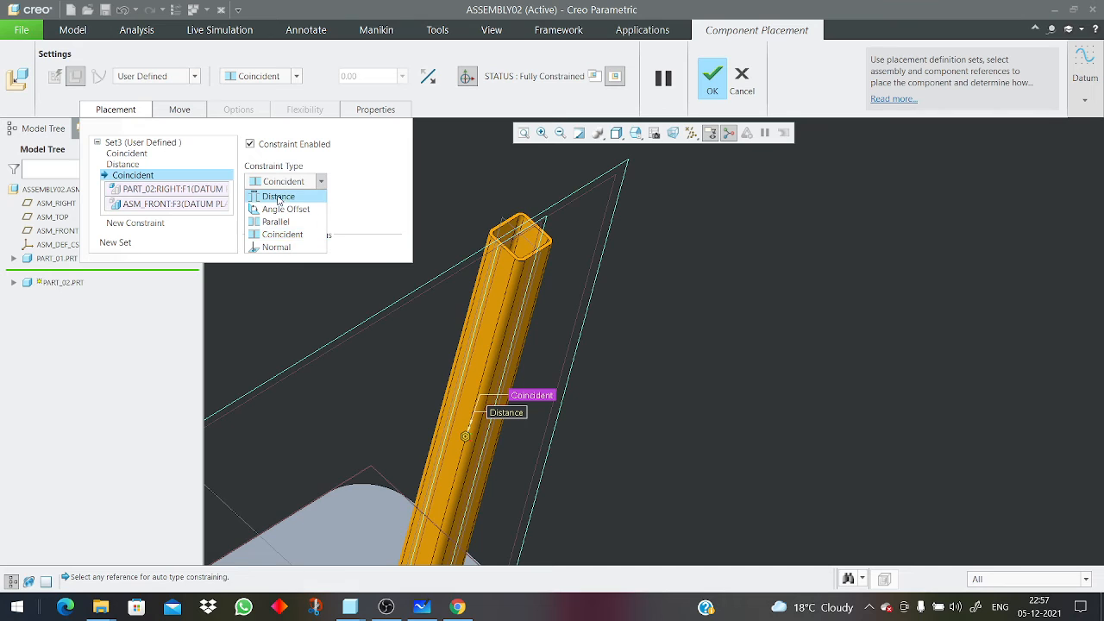
left_click(282, 195)
left_click(267, 219)
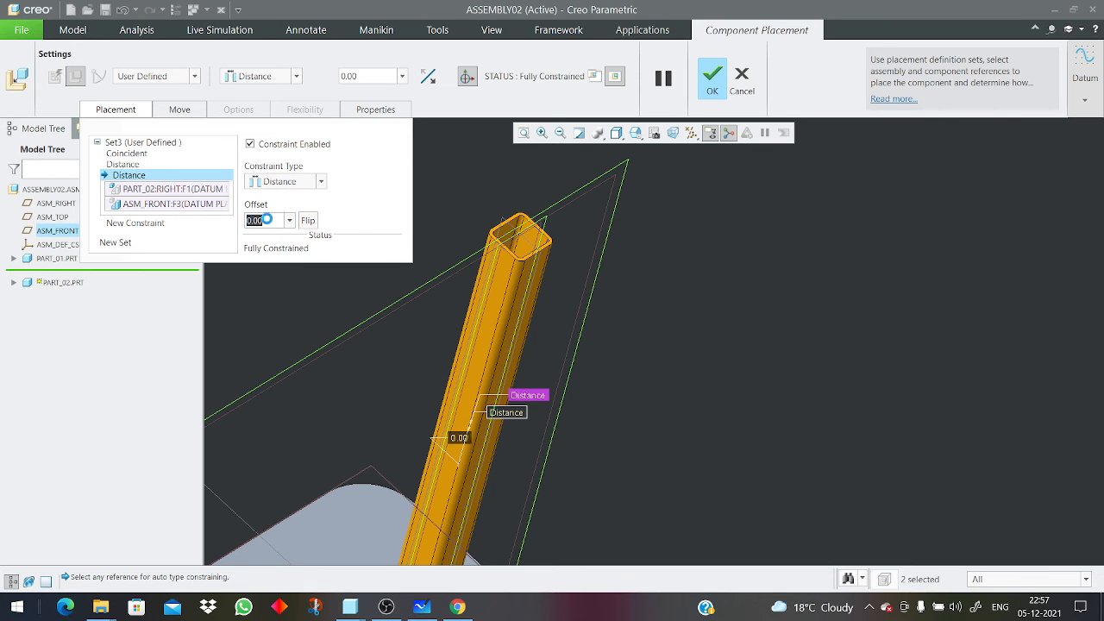
type("100")
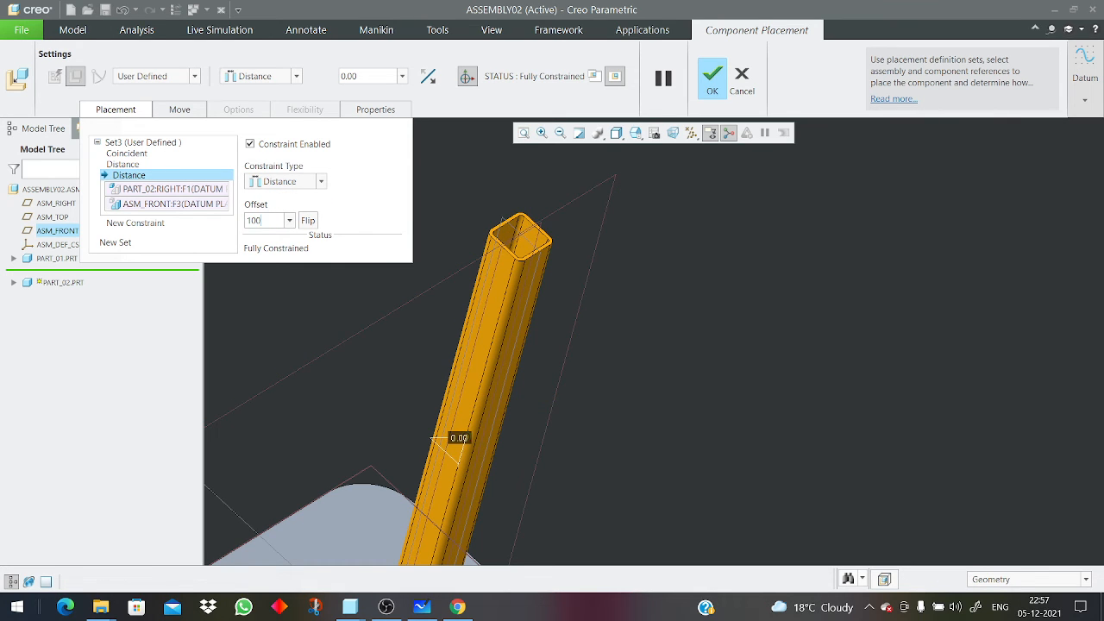
key("Return")
middle_click_drag(483, 259, 602, 261)
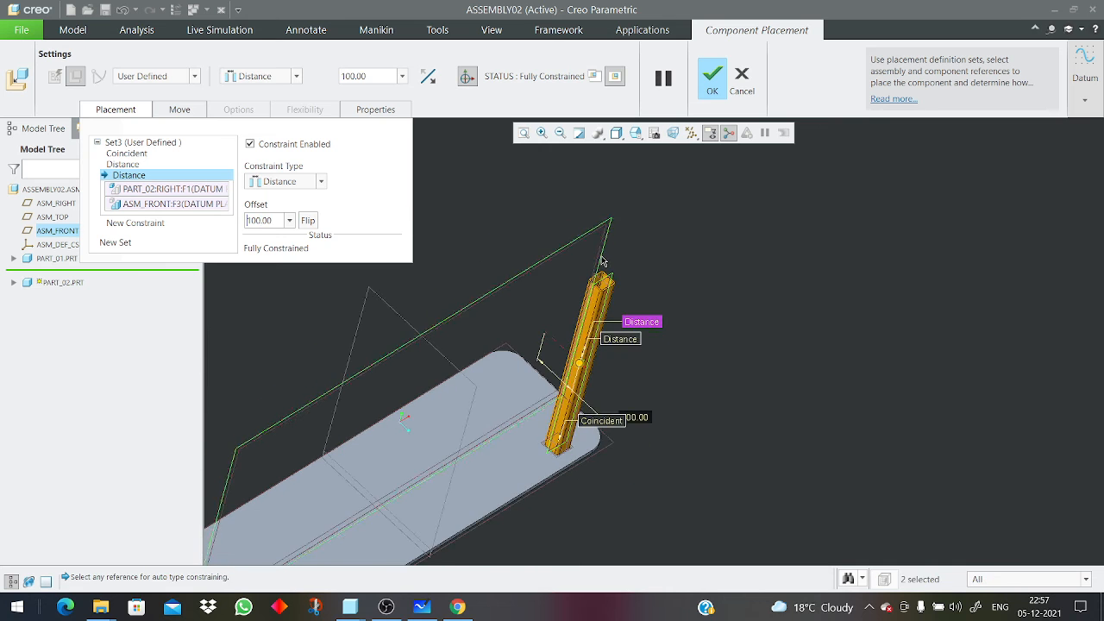
left_click(717, 87)
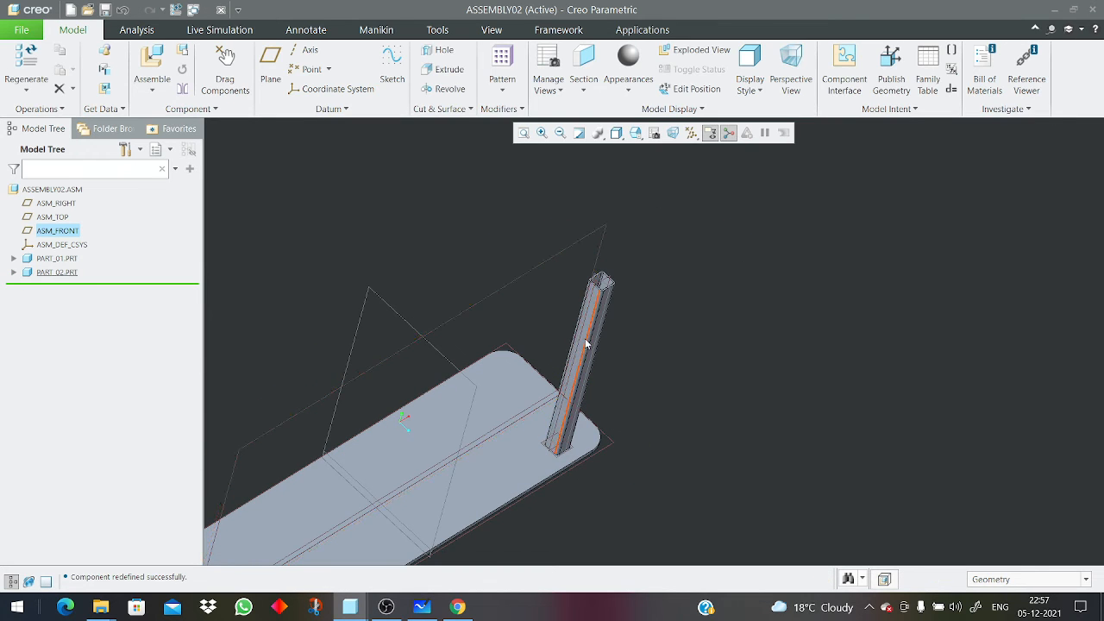
Assemble a second part_02.prt component into the assembly.
middle_click_drag(574, 349, 540, 322)
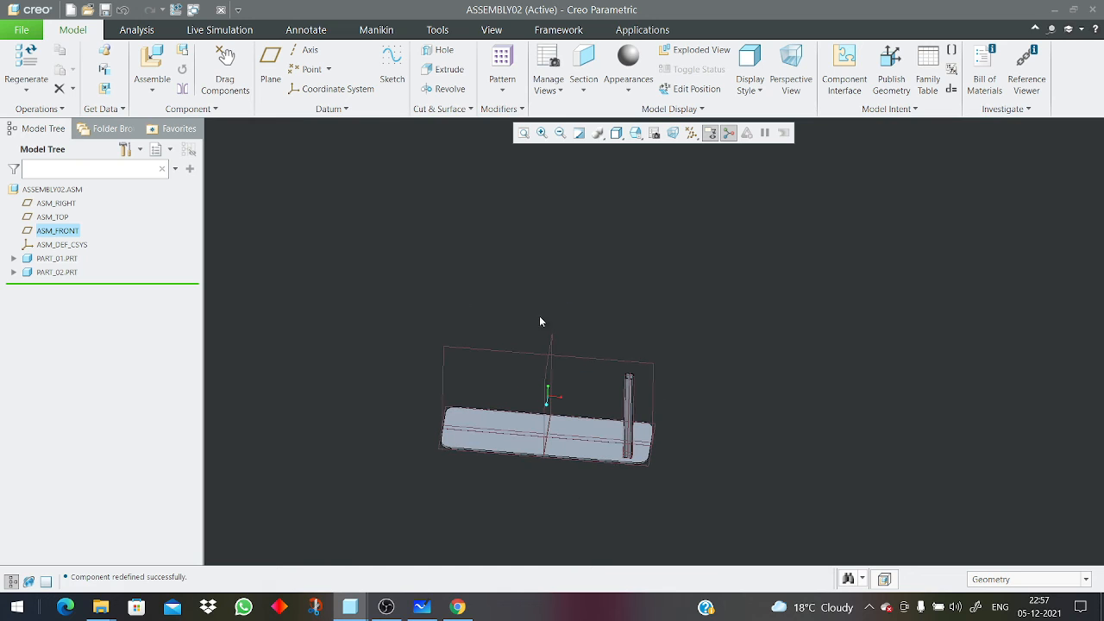
left_click(151, 60)
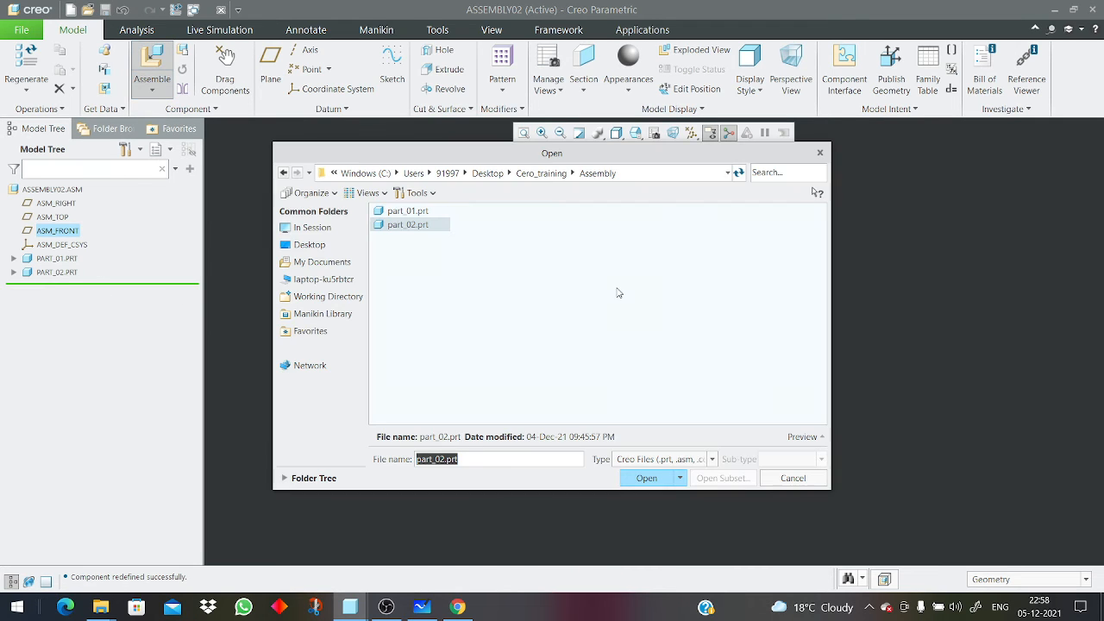
double_click(402, 225)
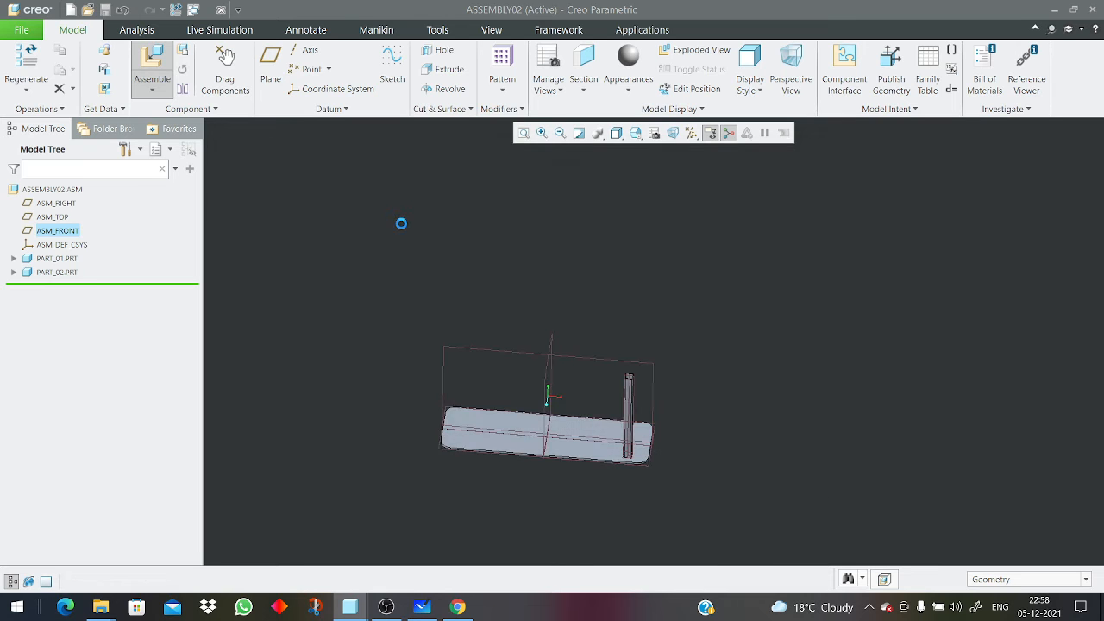
Constrain the new tube's end face to the plate's top surface with a Coincident constraint.
scroll(673, 462, "down", 10)
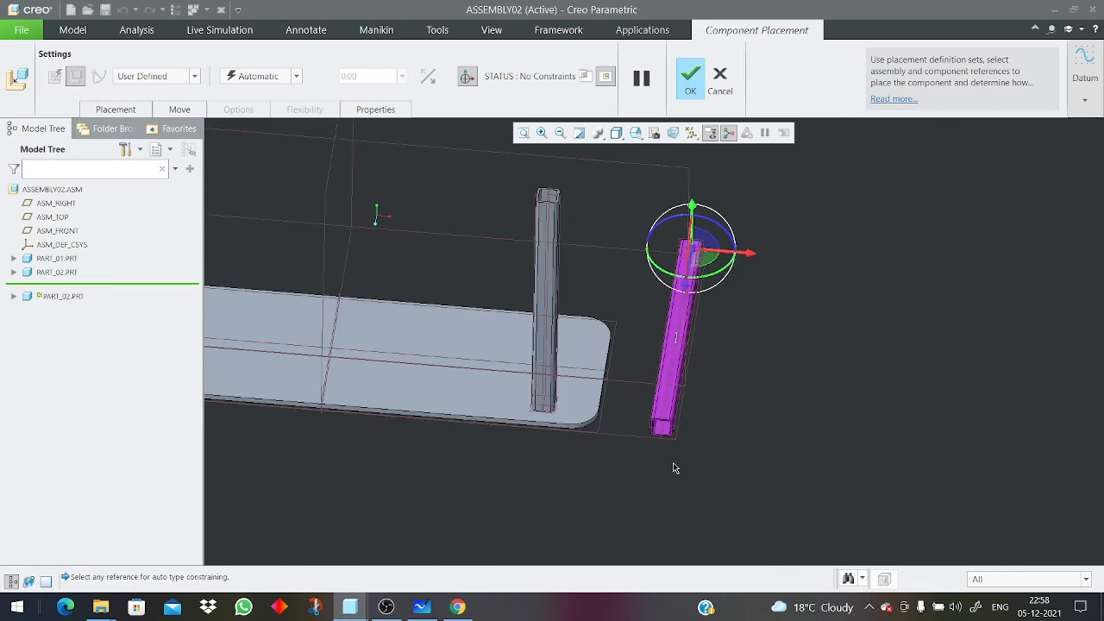
scroll(643, 399, "down", 2)
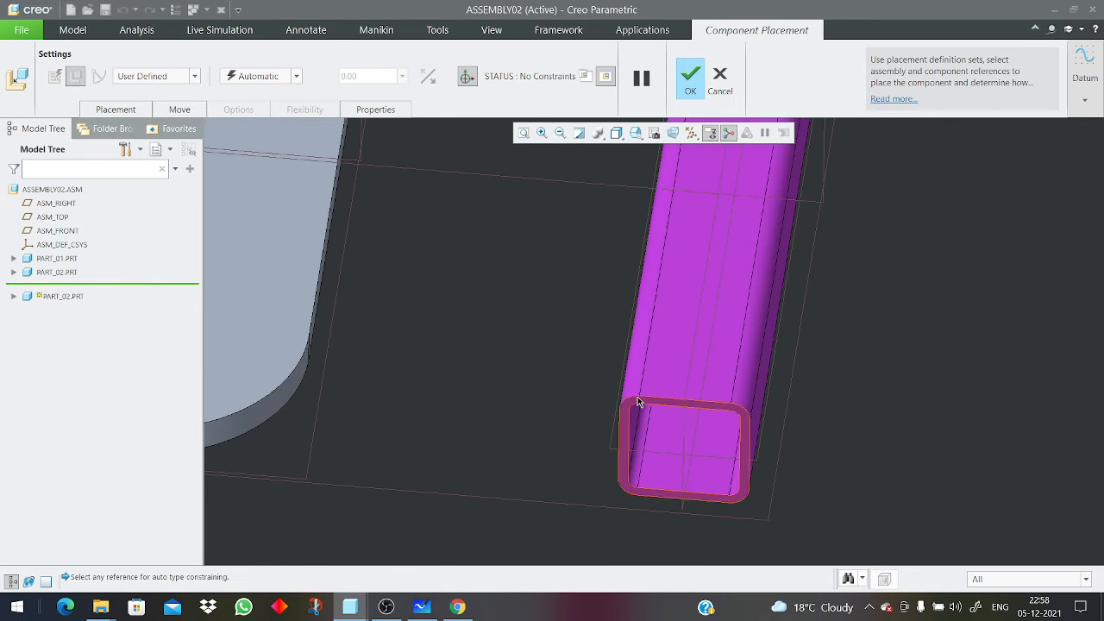
left_click(638, 401)
scroll(803, 354, "up", 6)
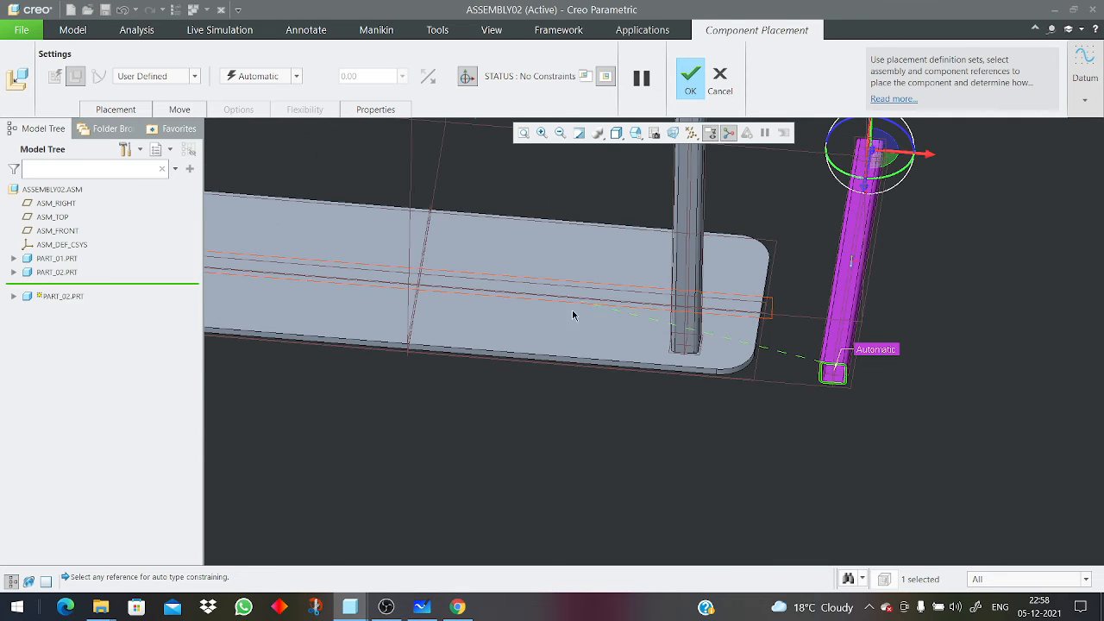
left_click(566, 319)
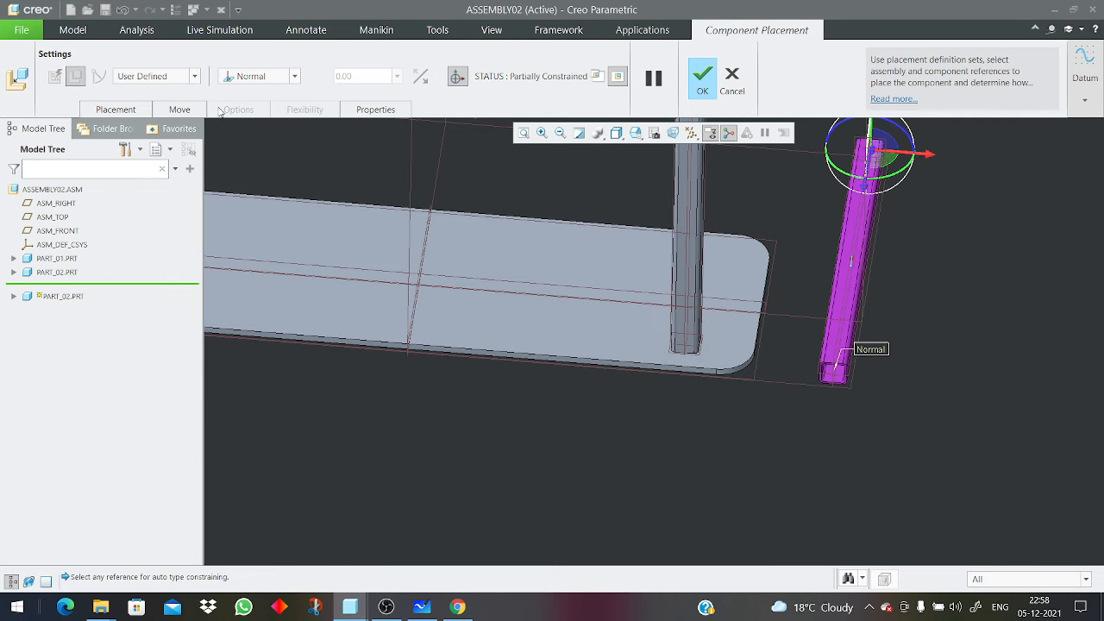
left_click(237, 79)
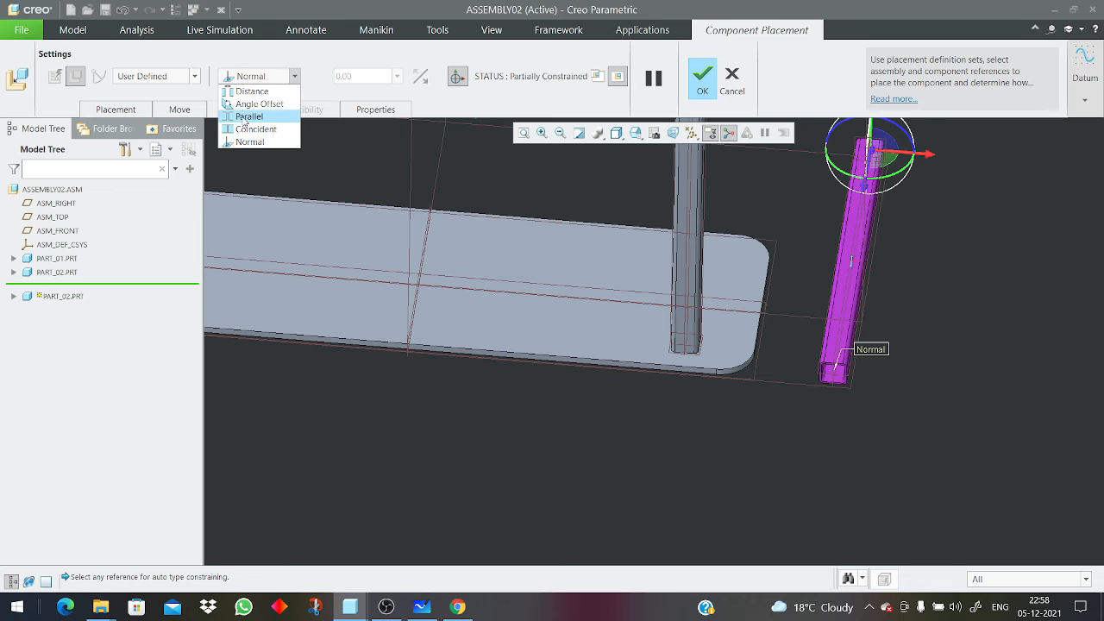
left_click(242, 127)
Move the new tube toward the plate's opposite end, away from the tube already placed.
scroll(807, 413, "up", 5)
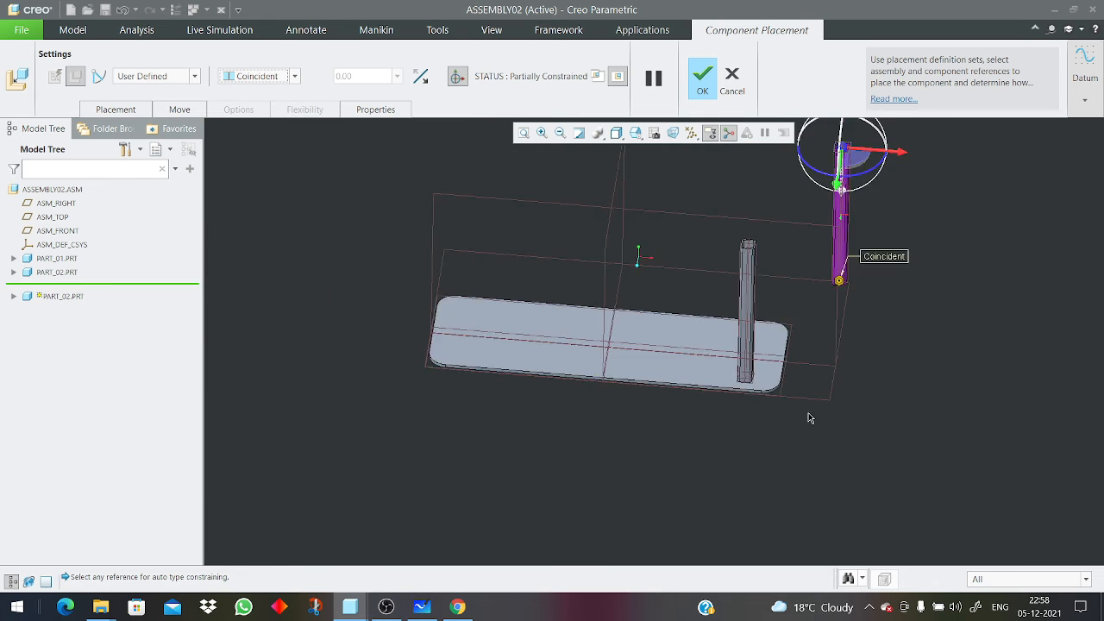
left_click_drag(829, 284, 603, 267)
scroll(608, 276, "down", 2)
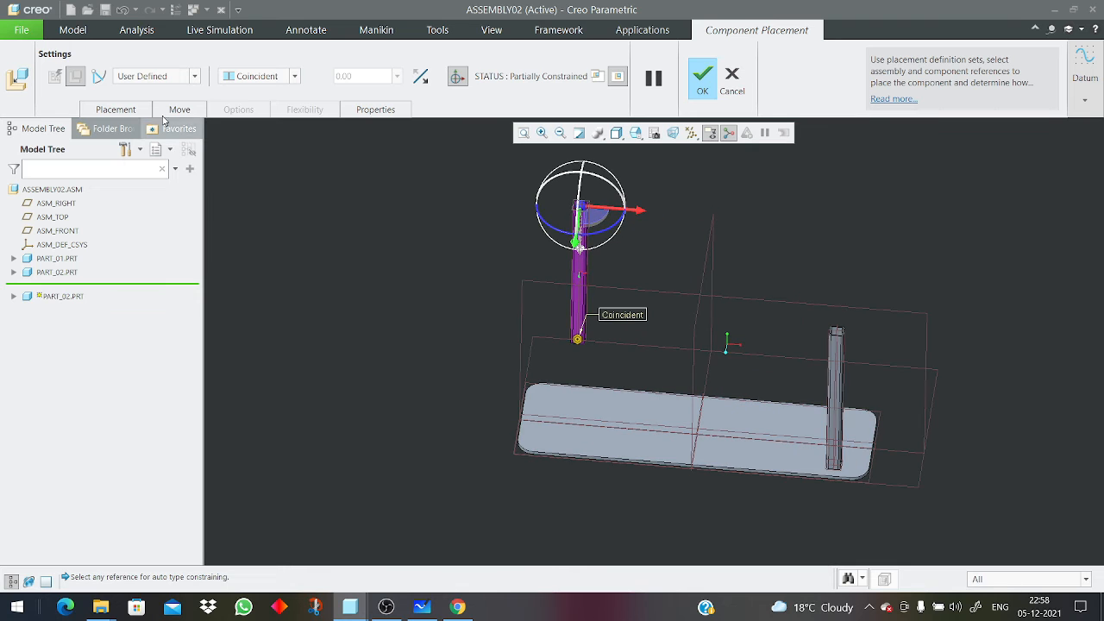
Add a constraint between the placed tube's side face and the new tube's side face along the plate's length.
left_click(118, 110)
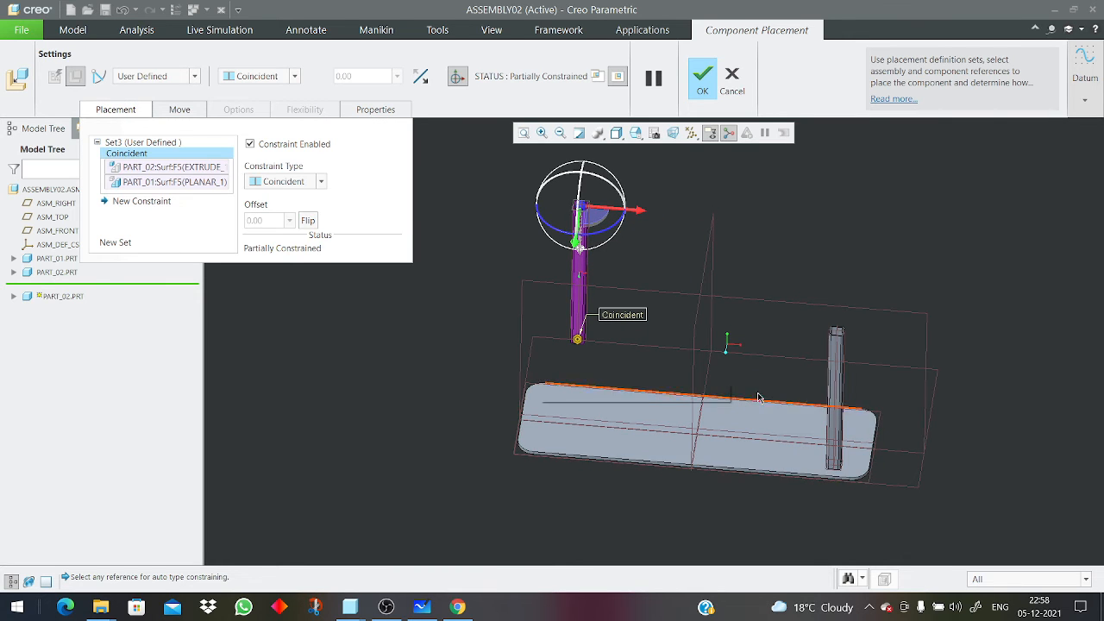
middle_click_drag(818, 328, 850, 341)
scroll(862, 336, "down", 3)
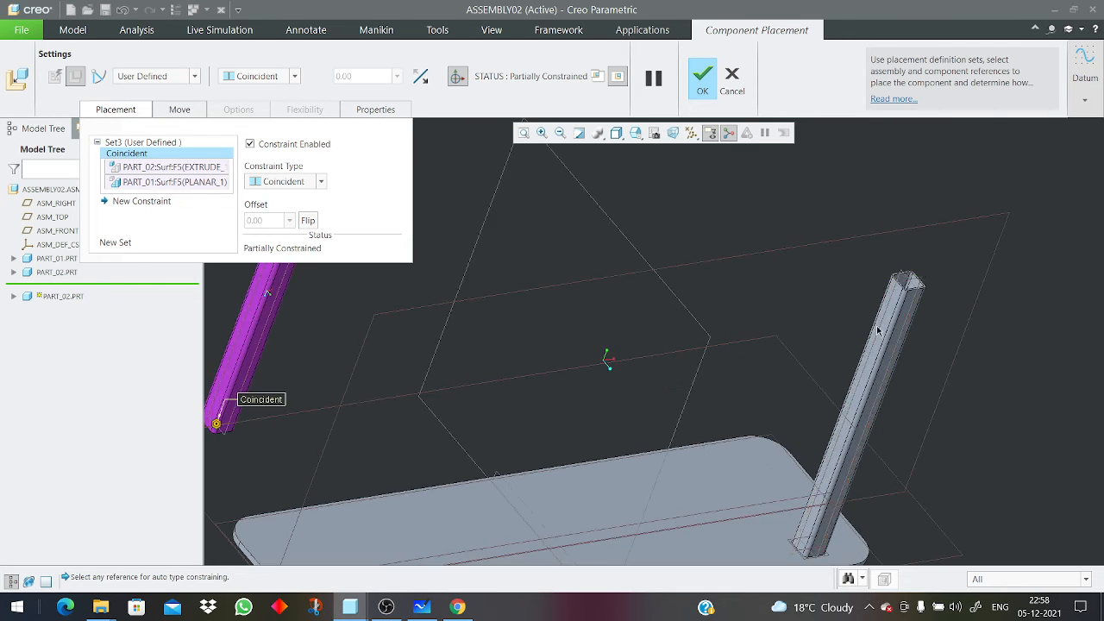
scroll(889, 320, "down", 3)
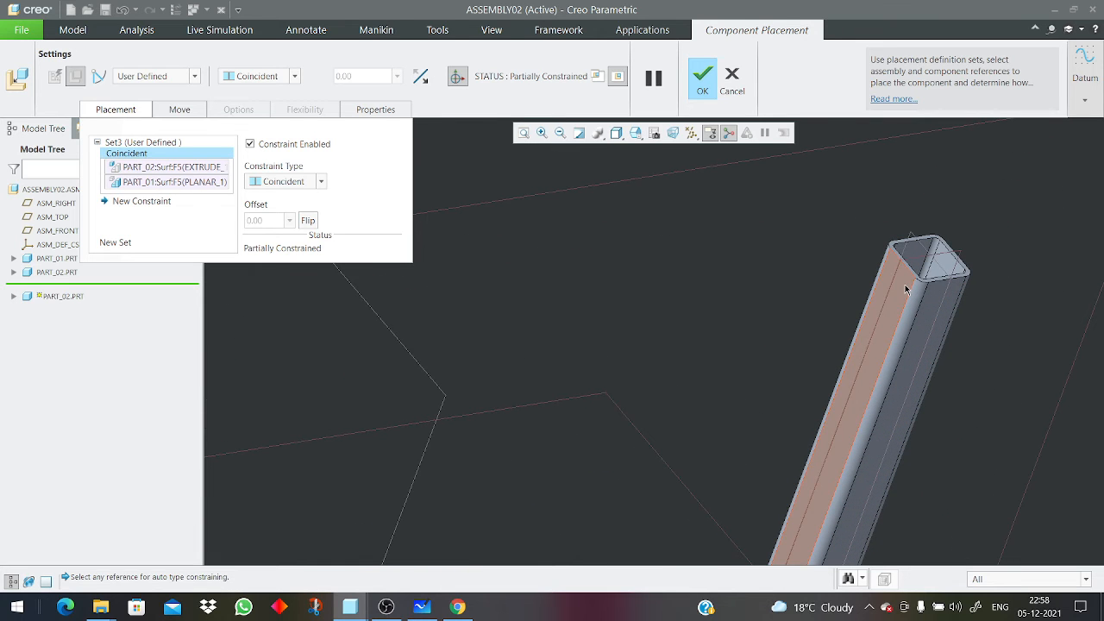
left_click(905, 290)
scroll(656, 282, "up", 5)
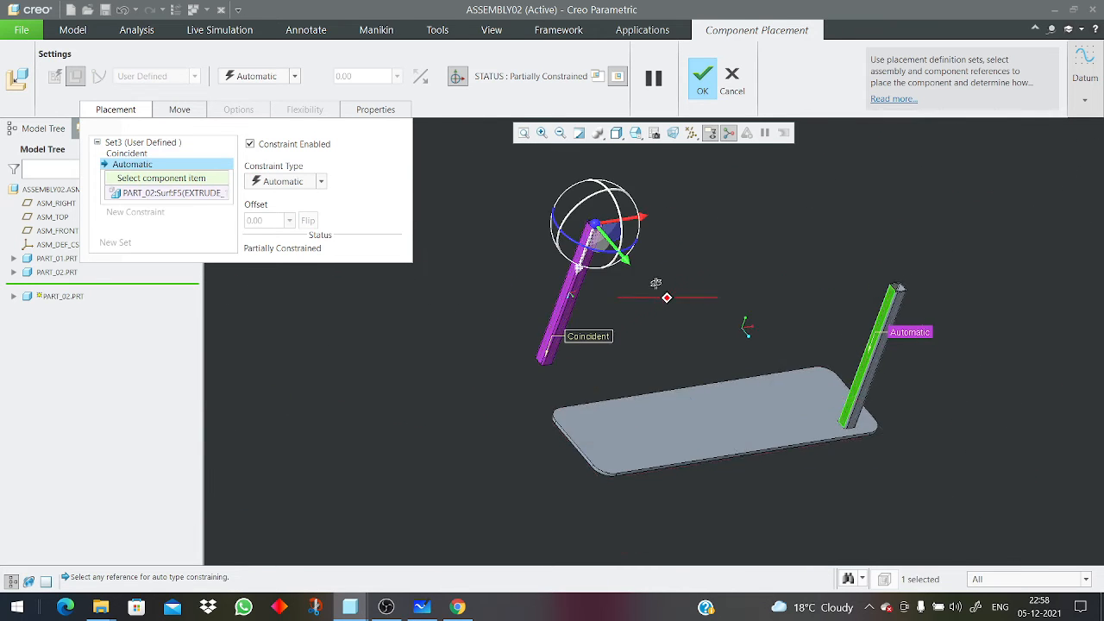
middle_click_drag(655, 283, 682, 310)
scroll(682, 313, "down", 5)
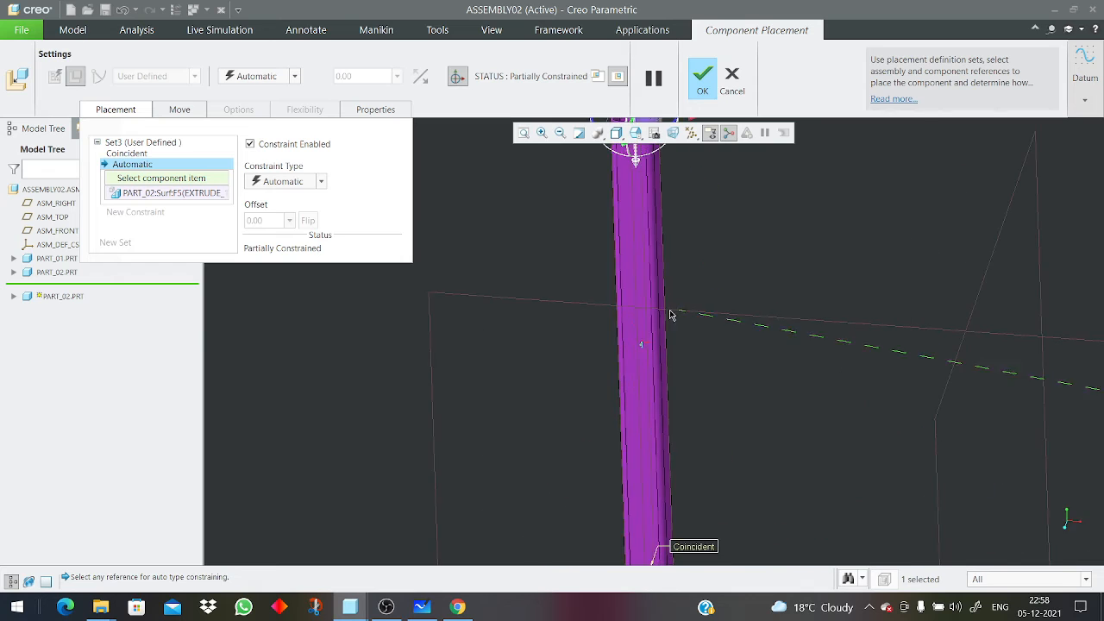
scroll(664, 313, "down", 3)
left_click(653, 309)
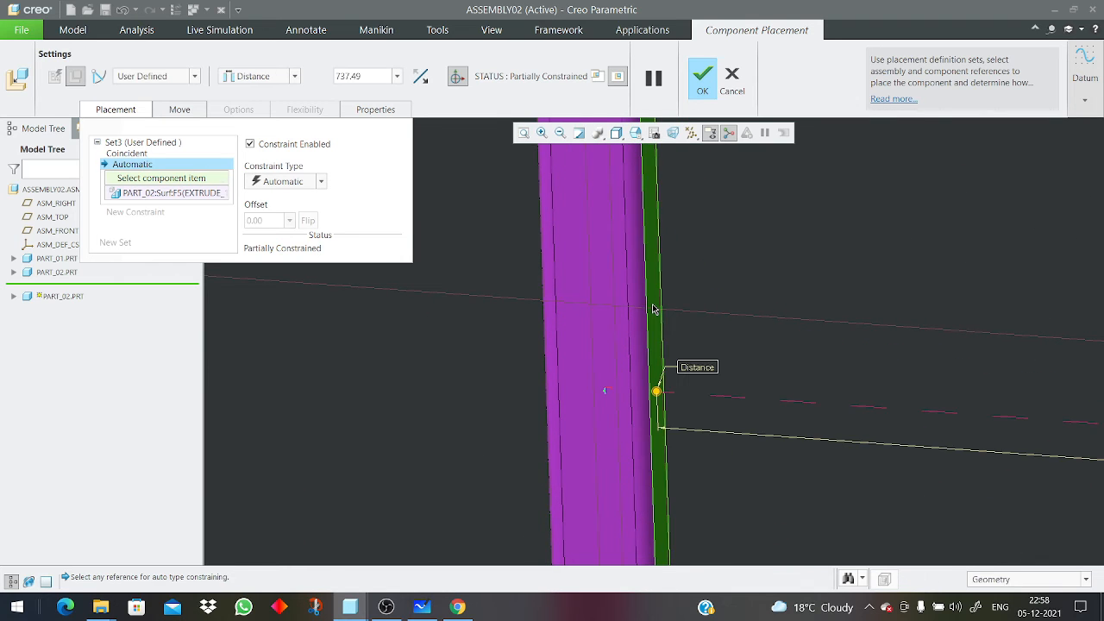
Try an offset of 600 between the two tubes' side faces and set the distance to 750.
double_click(258, 219)
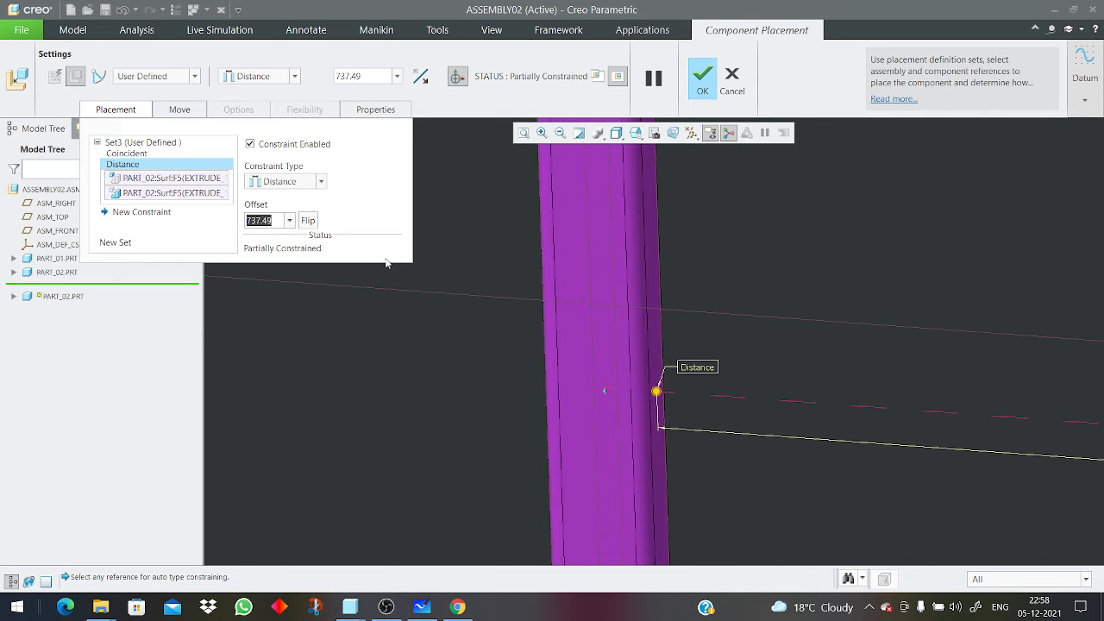
type("600")
key("Return")
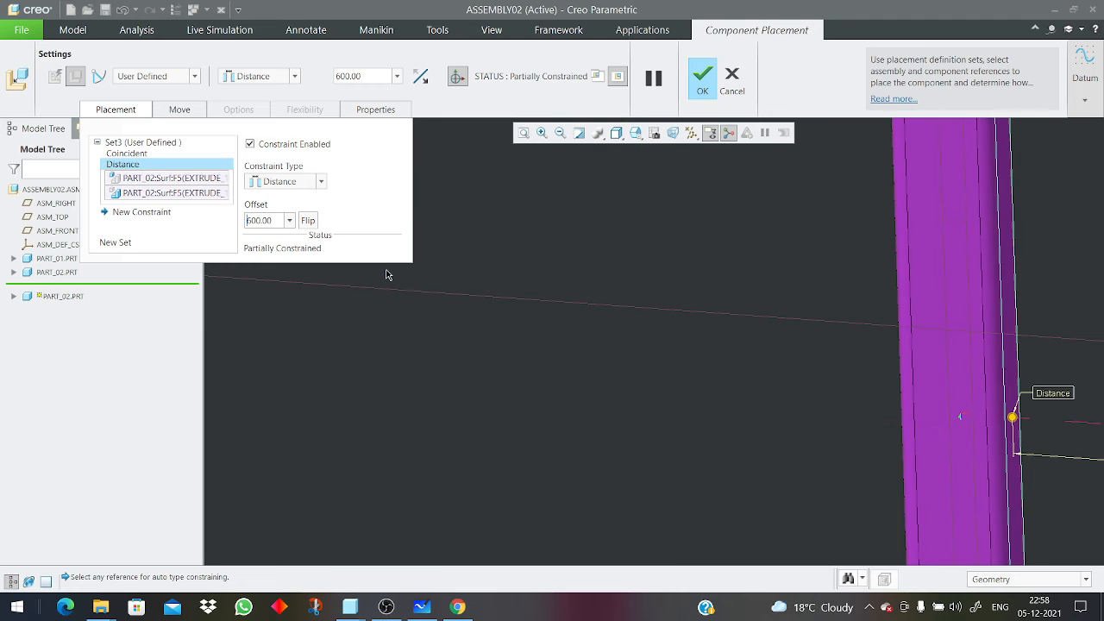
scroll(483, 310, "up", 5)
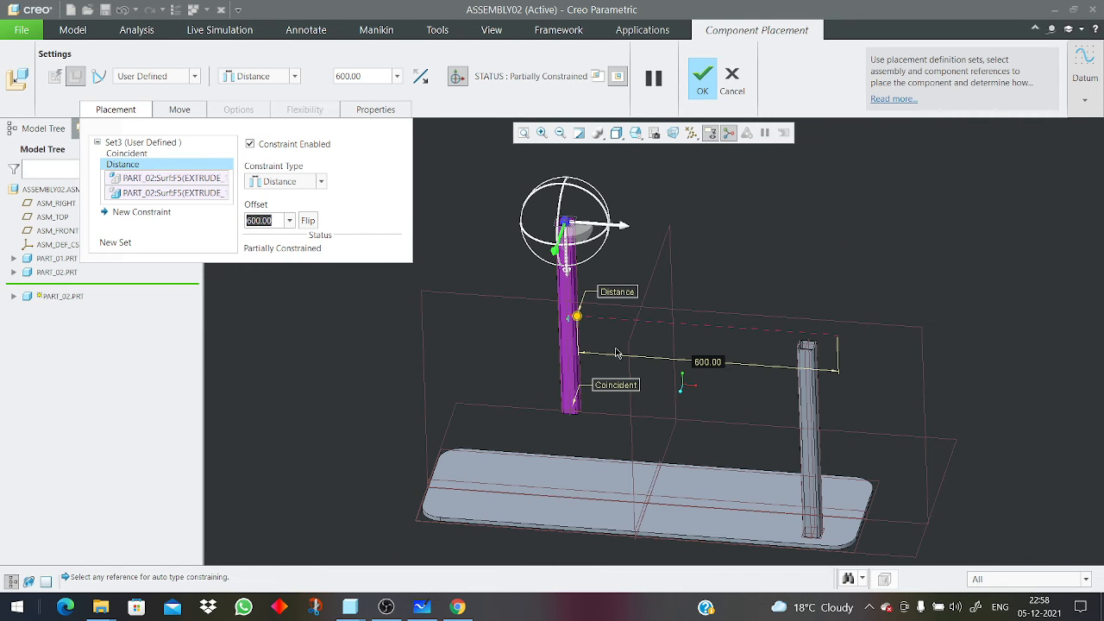
type("750")
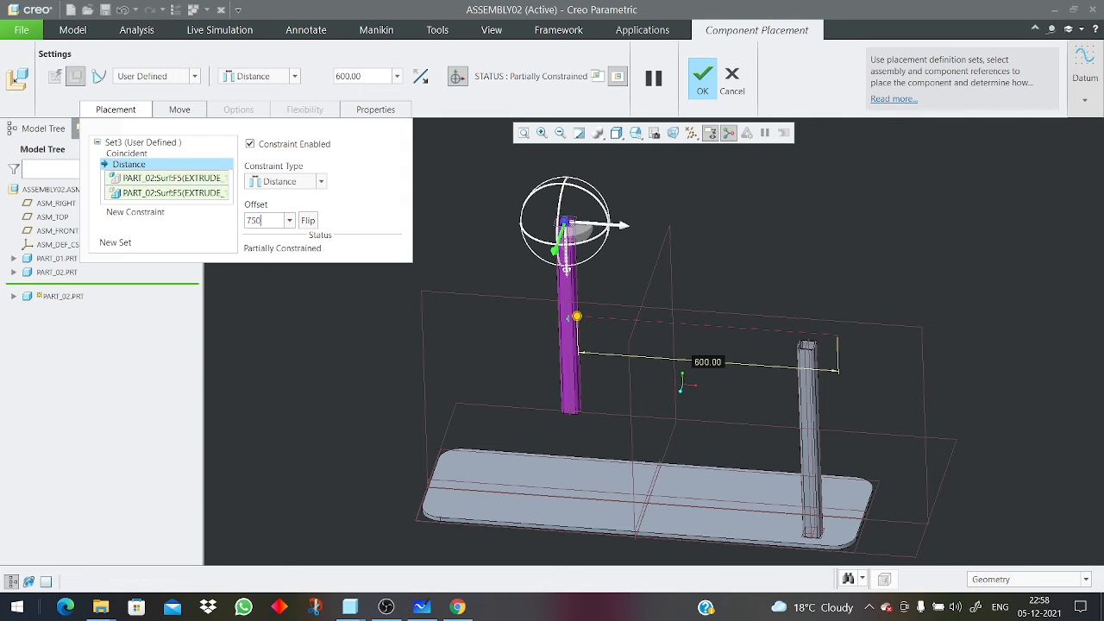
key("Return")
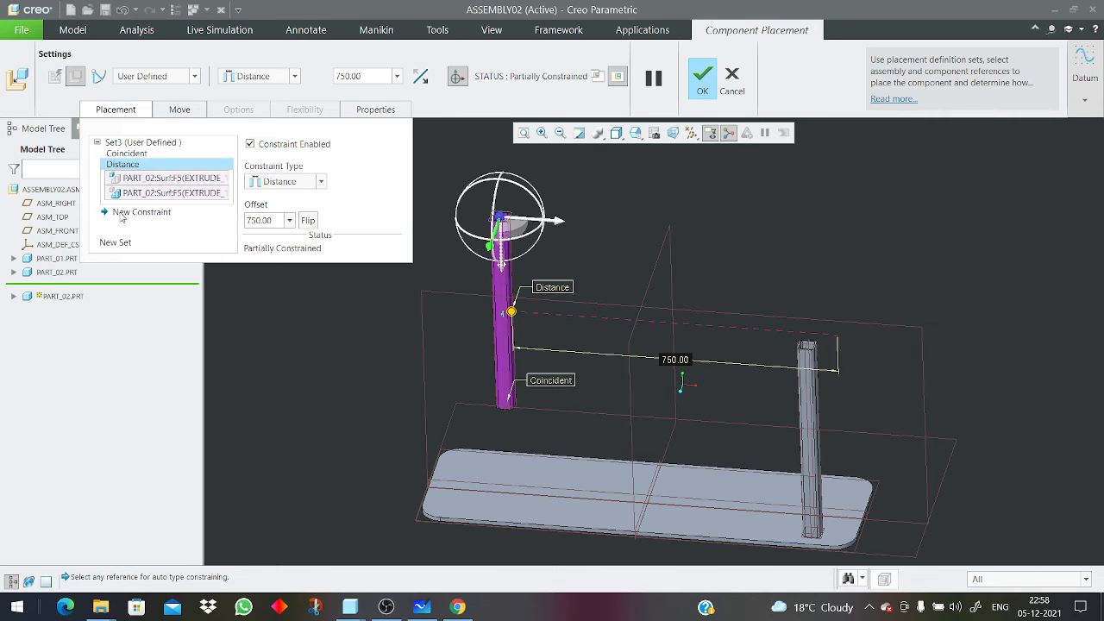
Add a new constraint between the front faces of the new tube and the placed tube.
left_click(121, 215)
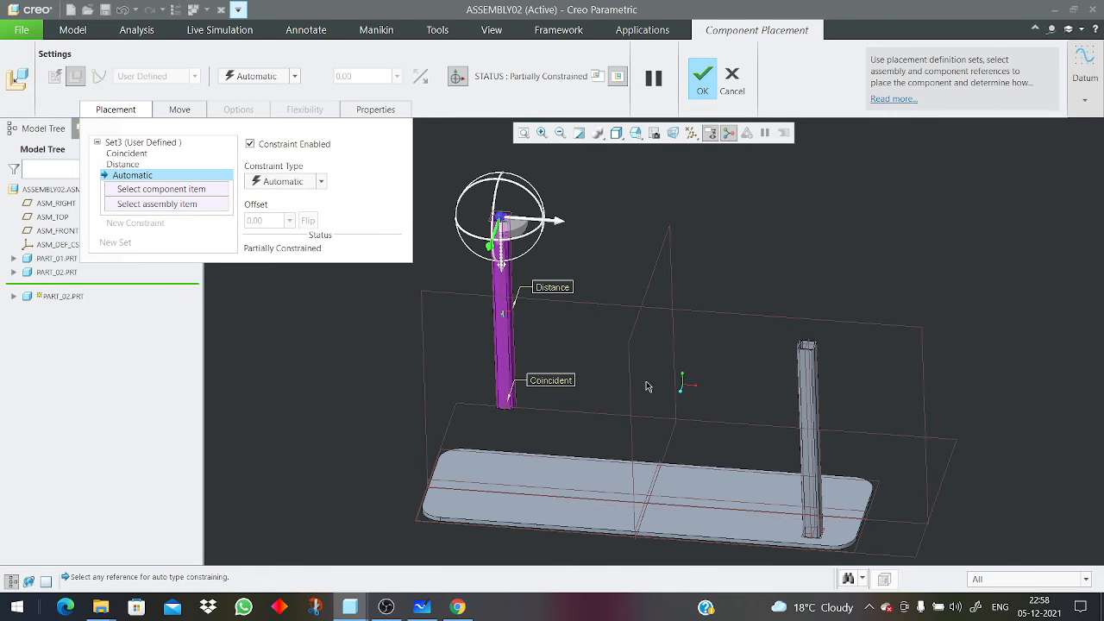
scroll(808, 375, "down", 5)
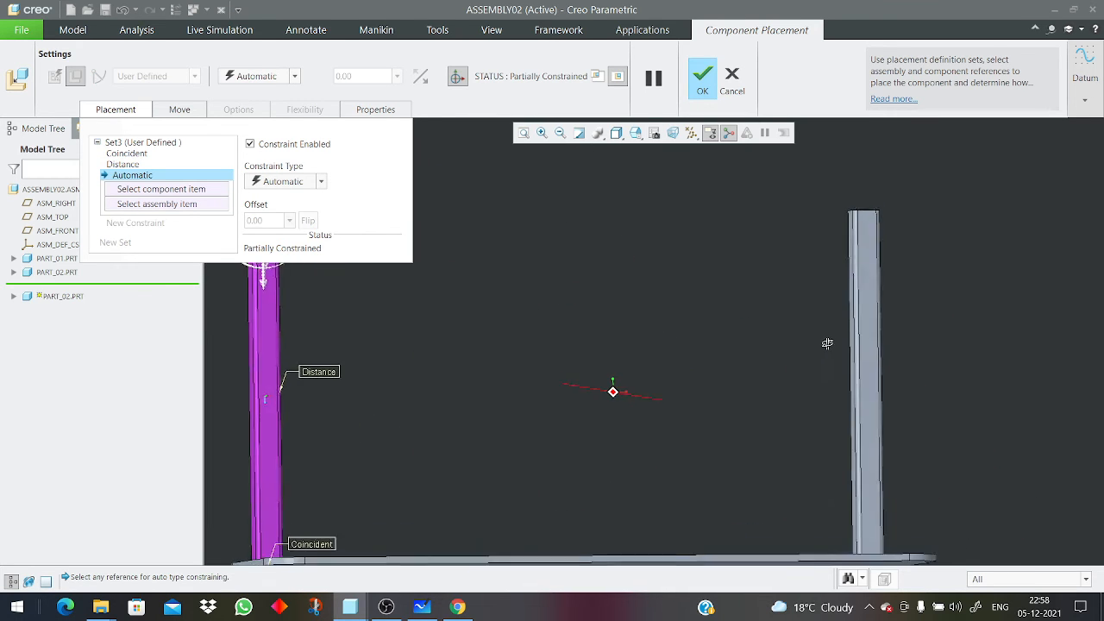
scroll(820, 355, "up", 4)
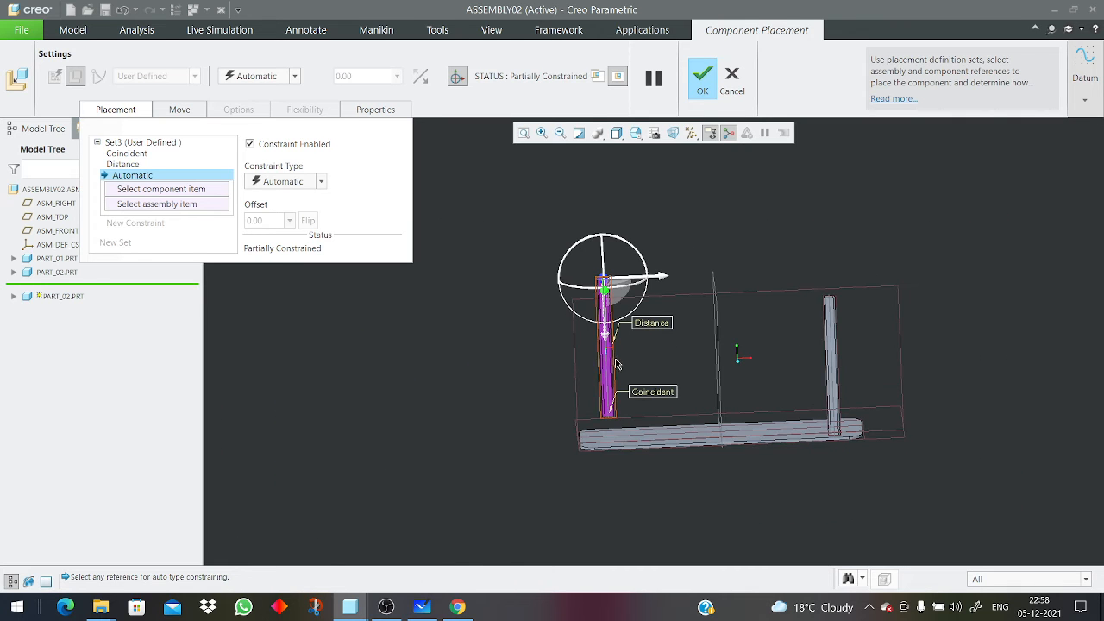
scroll(607, 401, "down", 5)
left_click(604, 412)
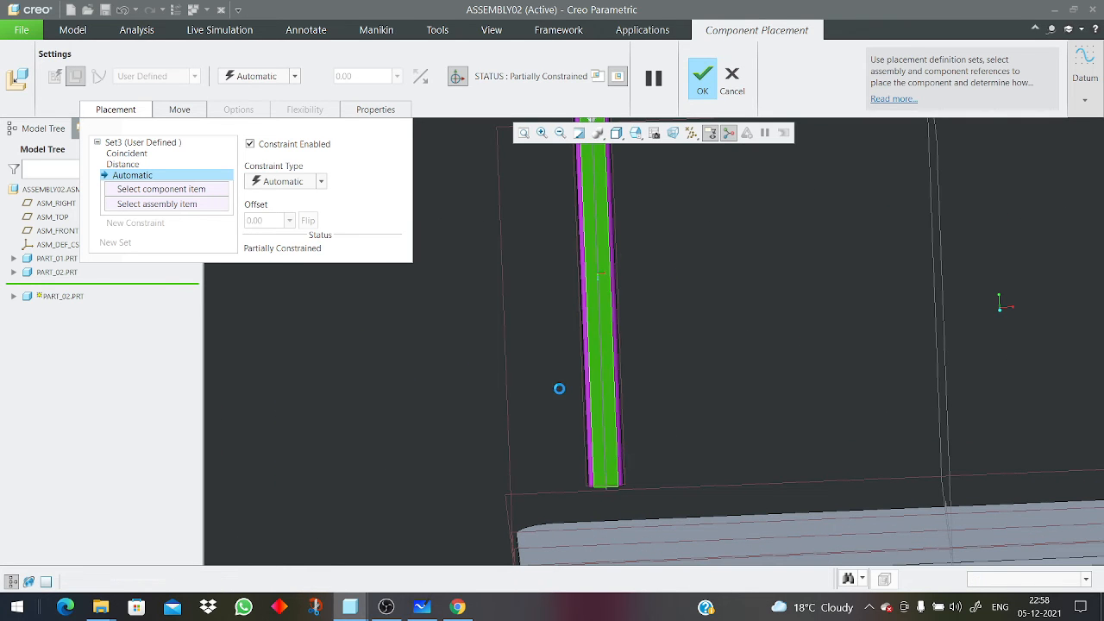
scroll(560, 389, "up", 4)
scroll(783, 424, "down", 6)
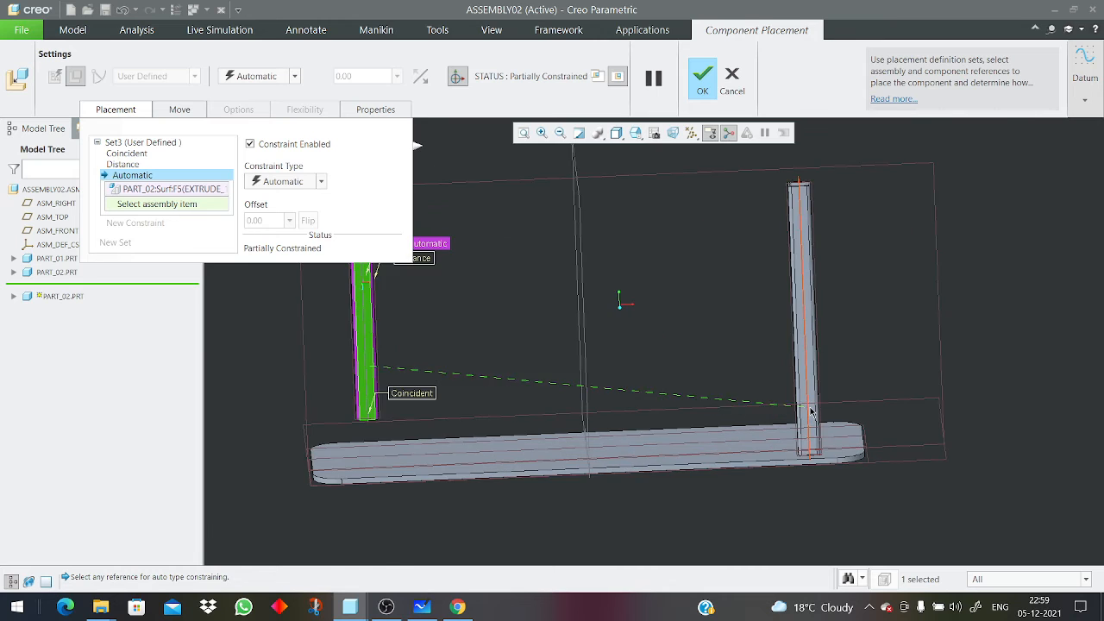
left_click(818, 386)
Change the front-face constraint to Coincident and accept the new tube's placement.
scroll(813, 382, "up", 4)
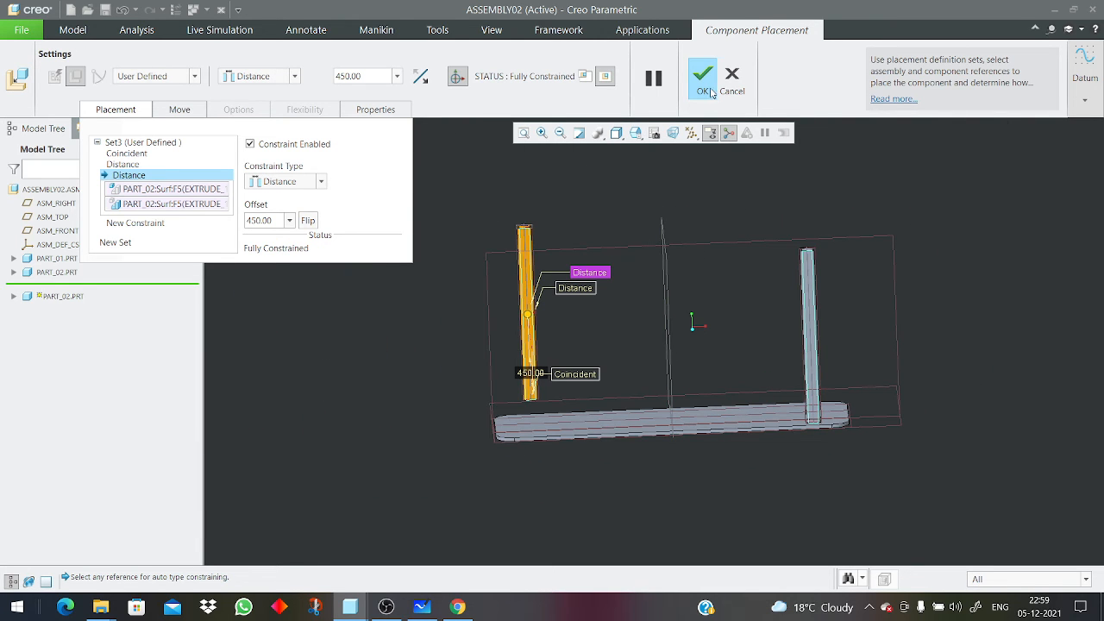
left_click(277, 189)
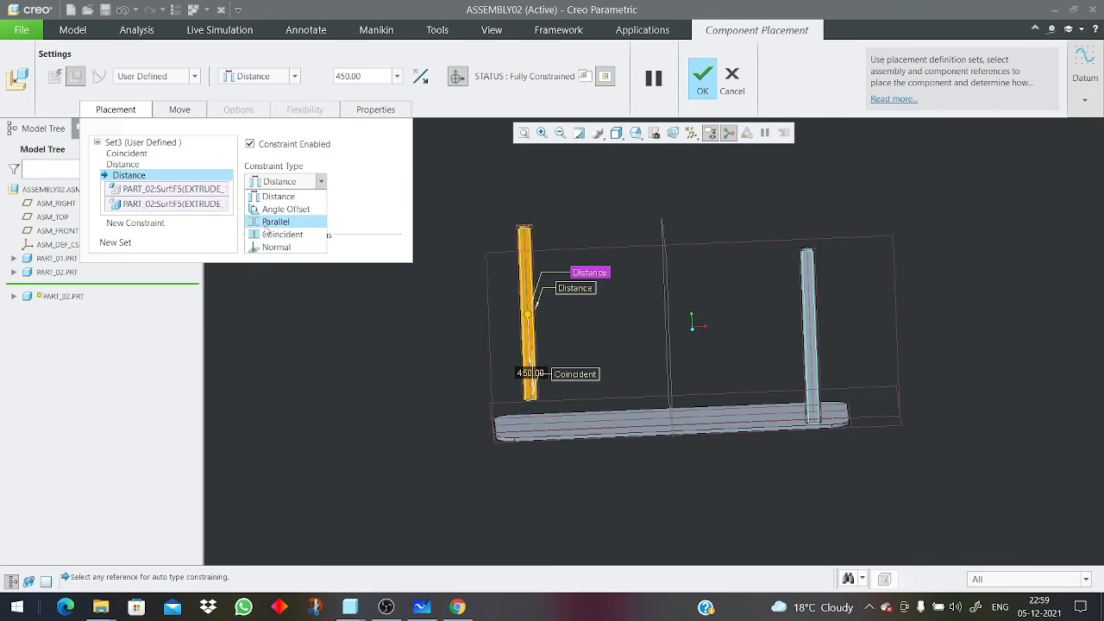
left_click(279, 229)
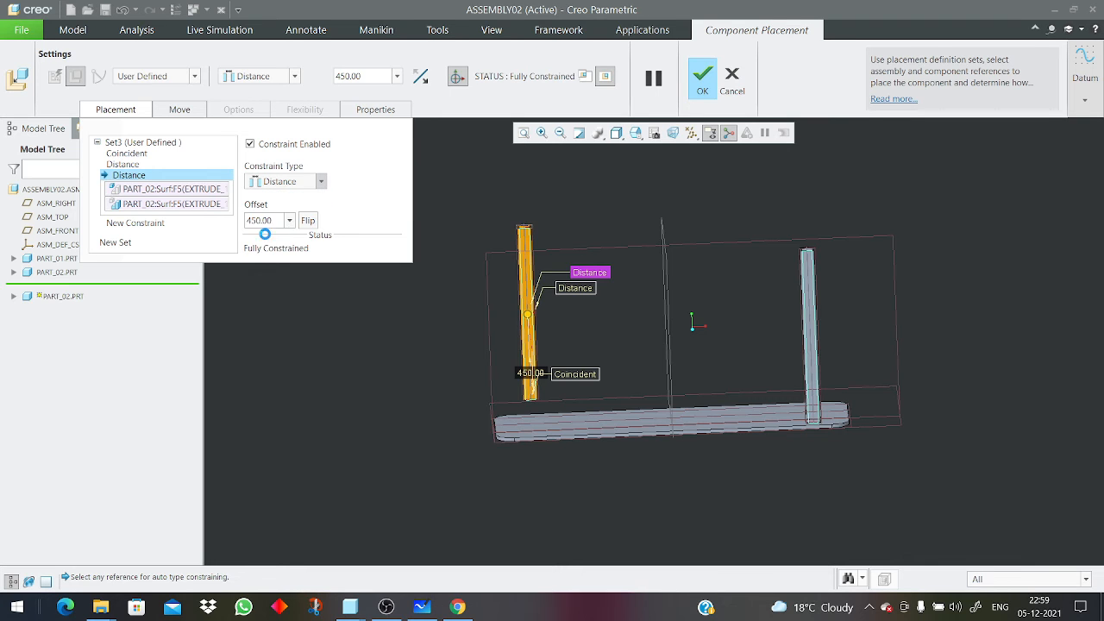
left_click(703, 82)
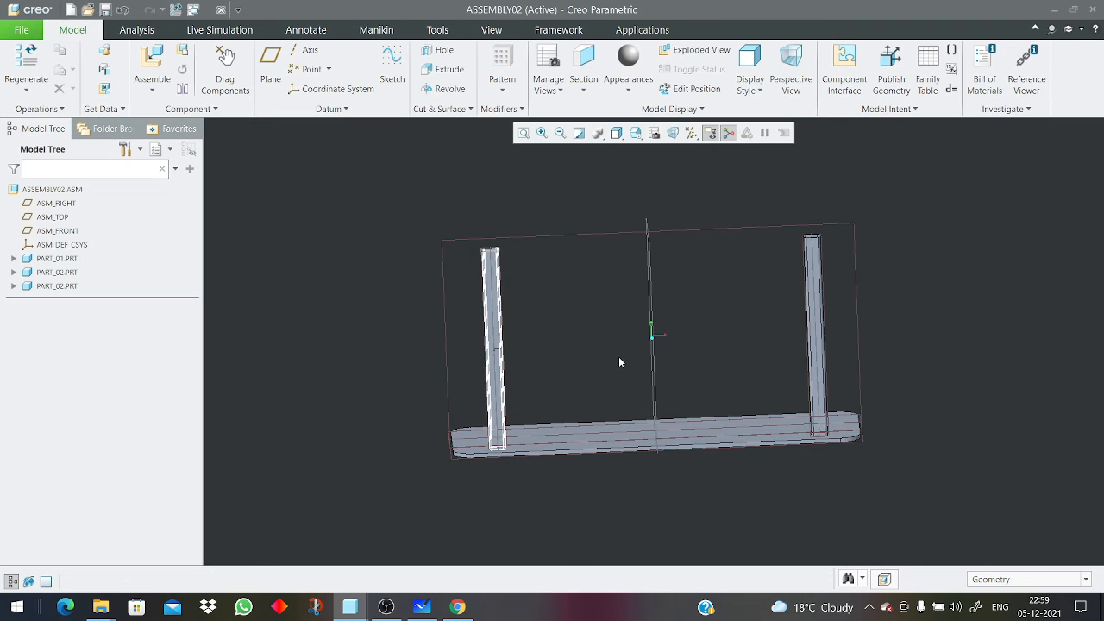
Start a sketch on the long front edge face of the part_01 plate.
middle_click_drag(542, 370, 548, 398)
scroll(594, 435, "down", 8)
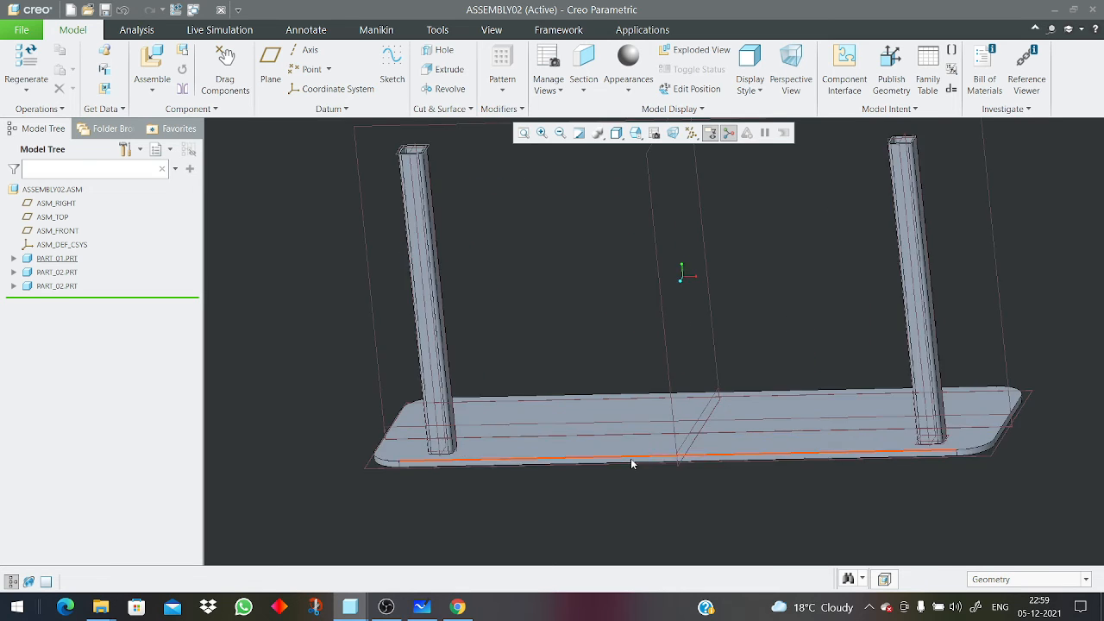
scroll(643, 465, "down", 1)
left_click(653, 451)
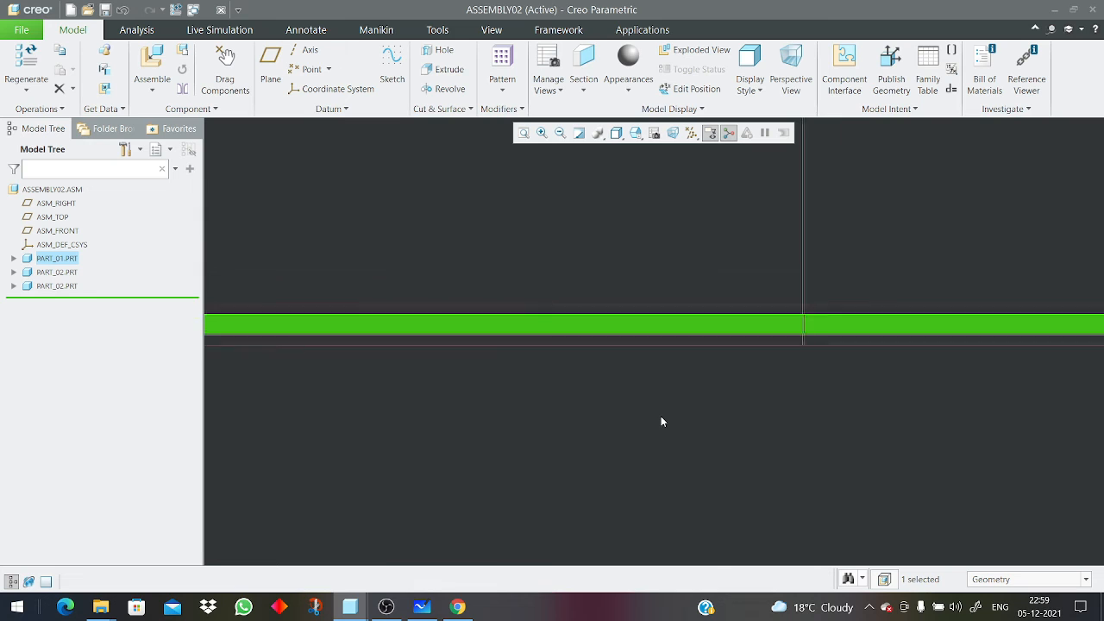
scroll(660, 420, "up", 4)
scroll(759, 308, "down", 1)
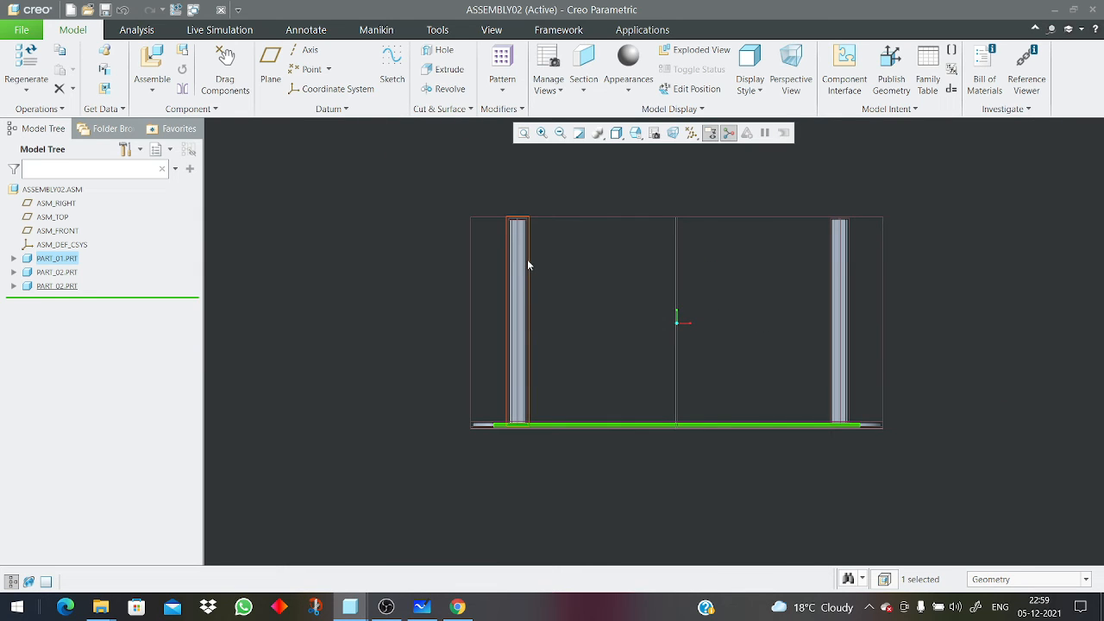
left_click(386, 71)
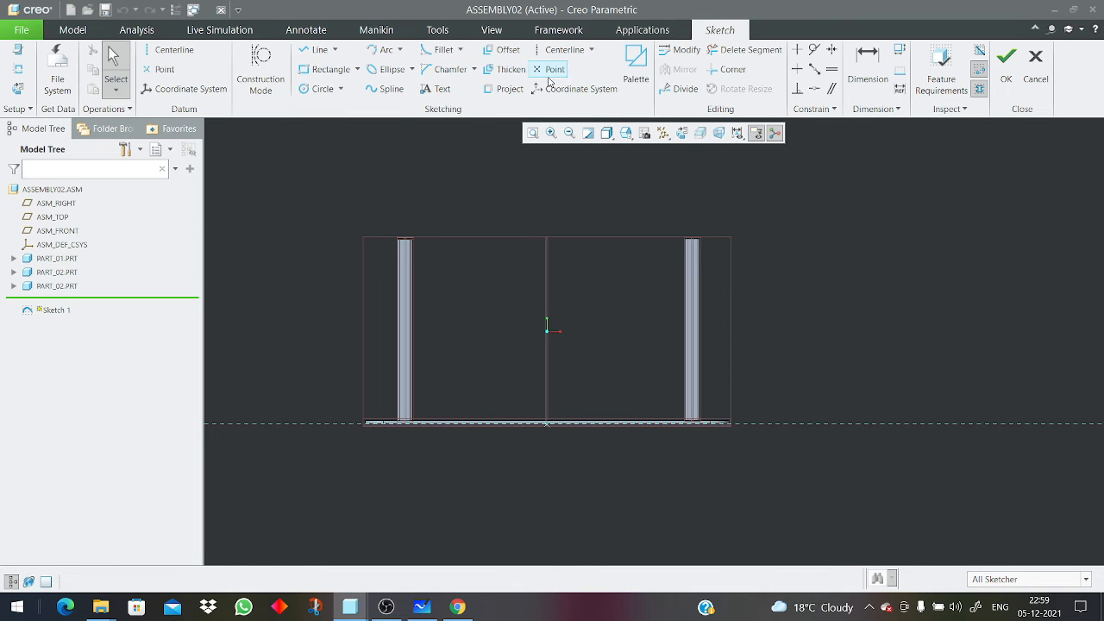
Sketch a vertical centerline along the inner edge of the second tube.
left_click(559, 49)
scroll(407, 249, "up", 5)
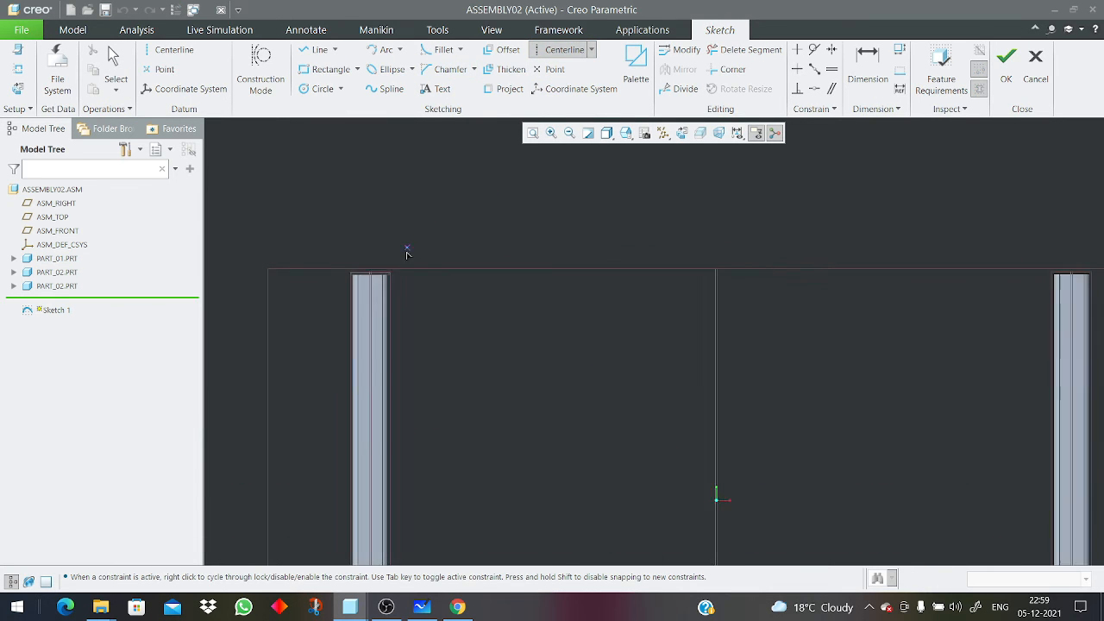
scroll(385, 280, "up", 2)
left_click(371, 312)
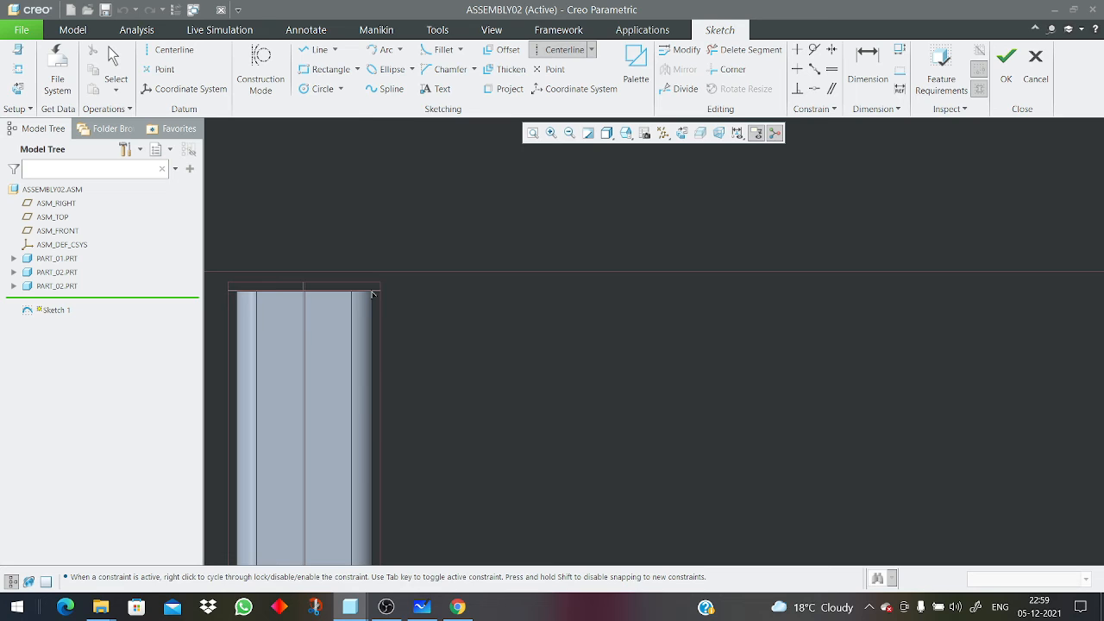
left_click(372, 213)
scroll(371, 210, "down", 2)
scroll(375, 237, "down", 4)
Sketch another vertical centerline along the inner edge of the first tube and finish the Centerline command.
scroll(780, 274, "up", 5)
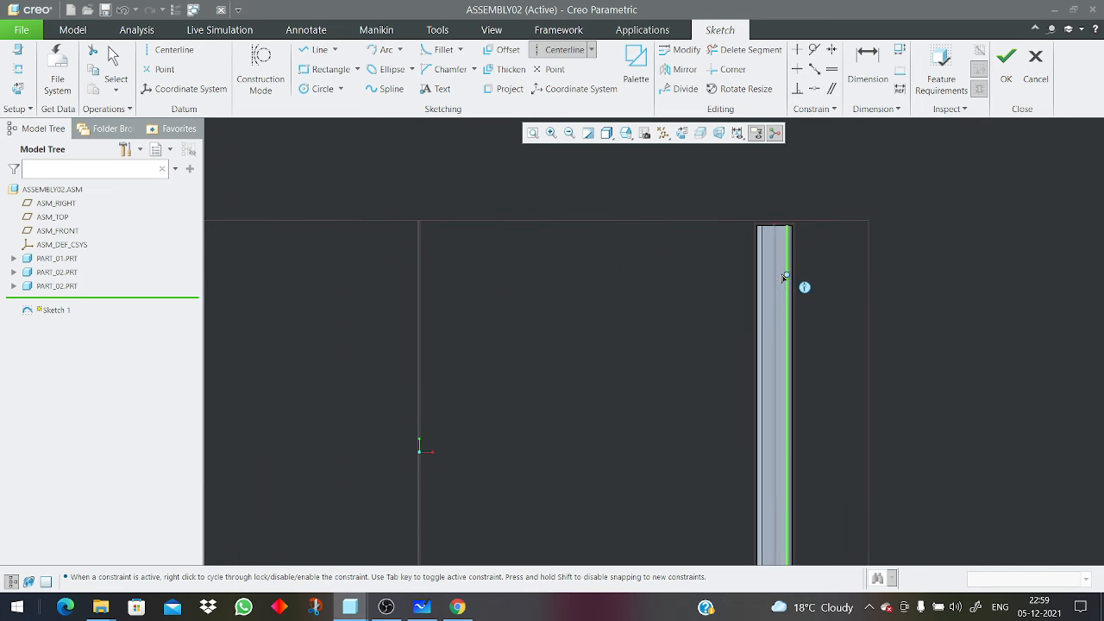
scroll(755, 246, "up", 1)
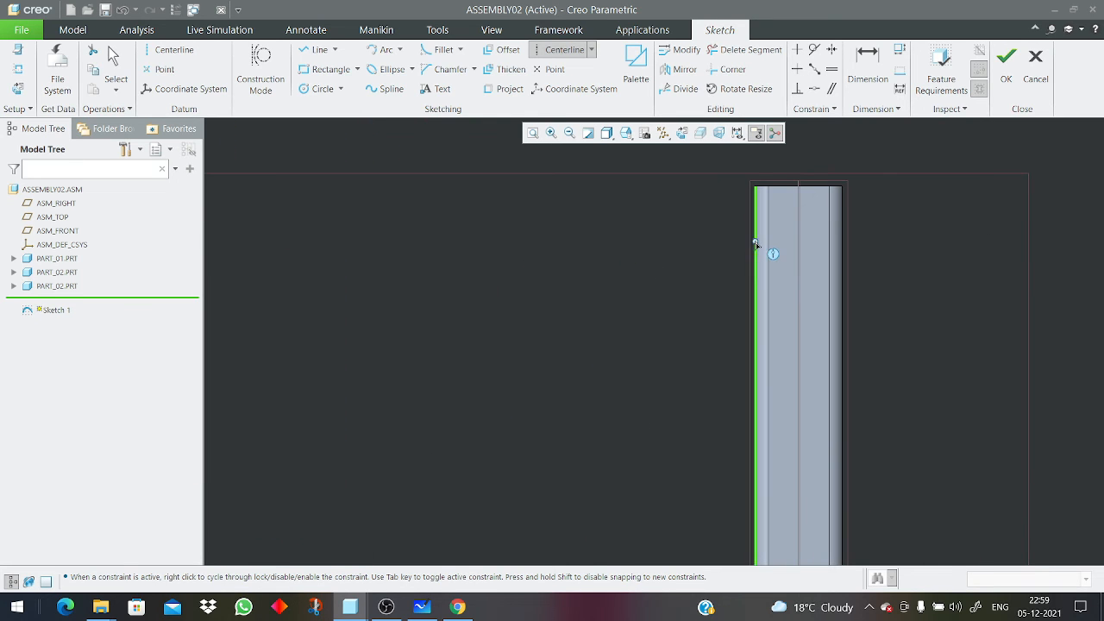
left_click(755, 239)
left_click(757, 195)
scroll(767, 288, "down", 2)
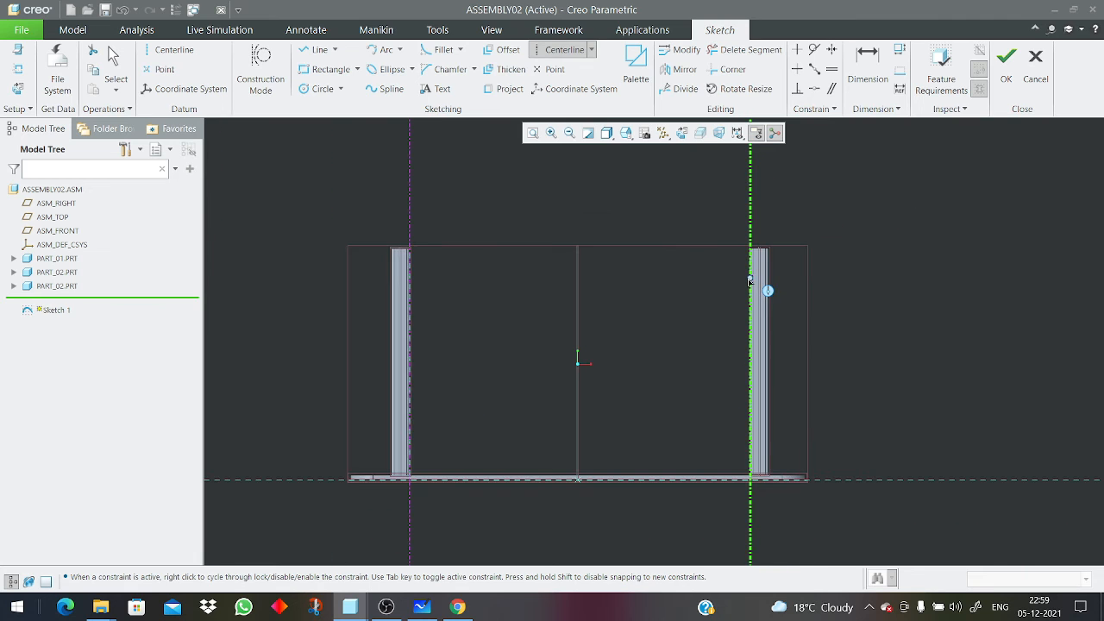
scroll(618, 313, "down", 2)
middle_click(618, 313)
Dimension the distance between the two centerlines and delete the conflicting dimension.
scroll(751, 238, "up", 2)
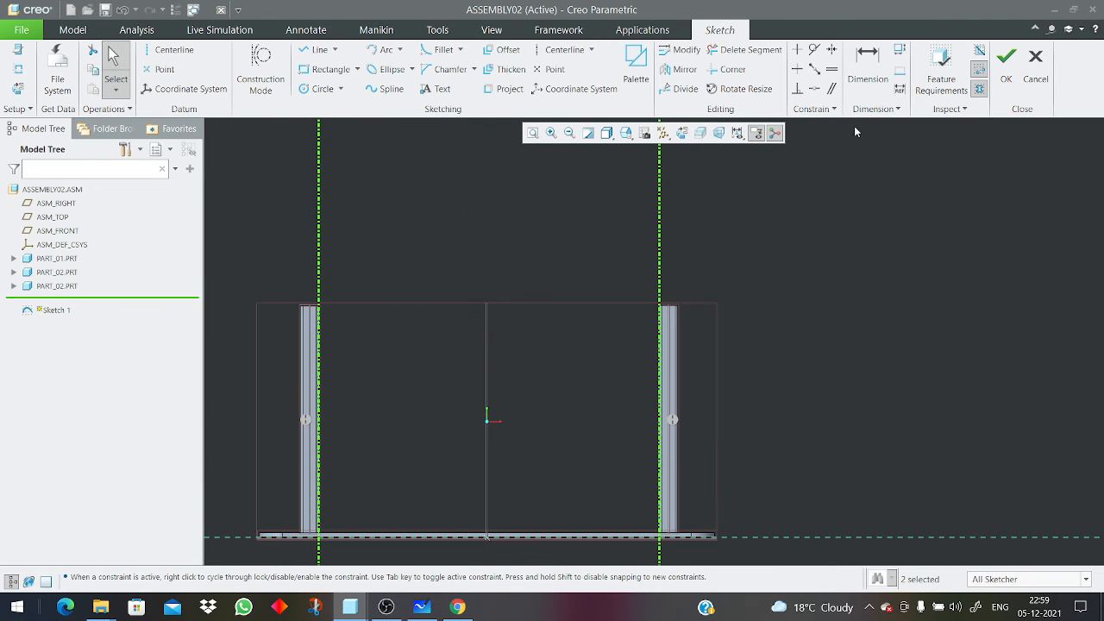
left_click(868, 69)
left_click(320, 237)
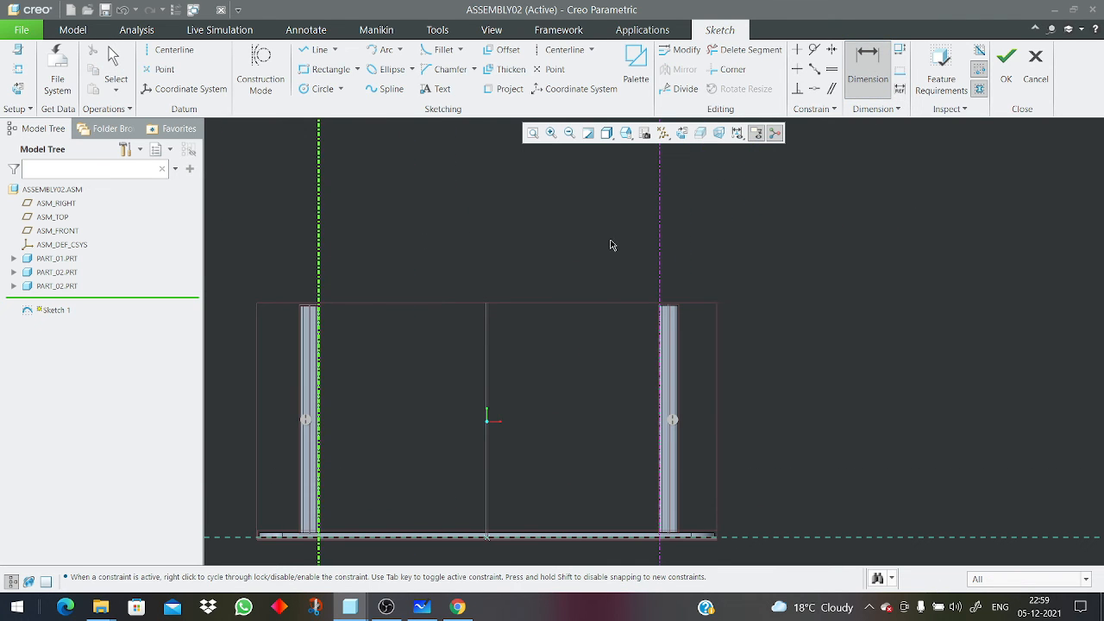
left_click(662, 242)
middle_click(552, 188)
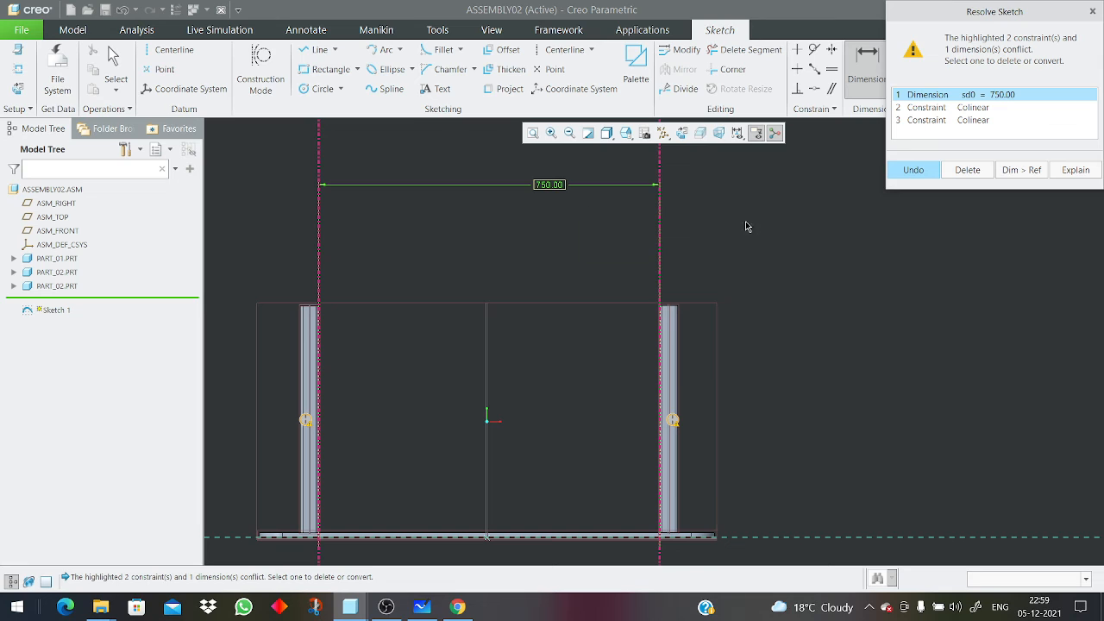
left_click(967, 170)
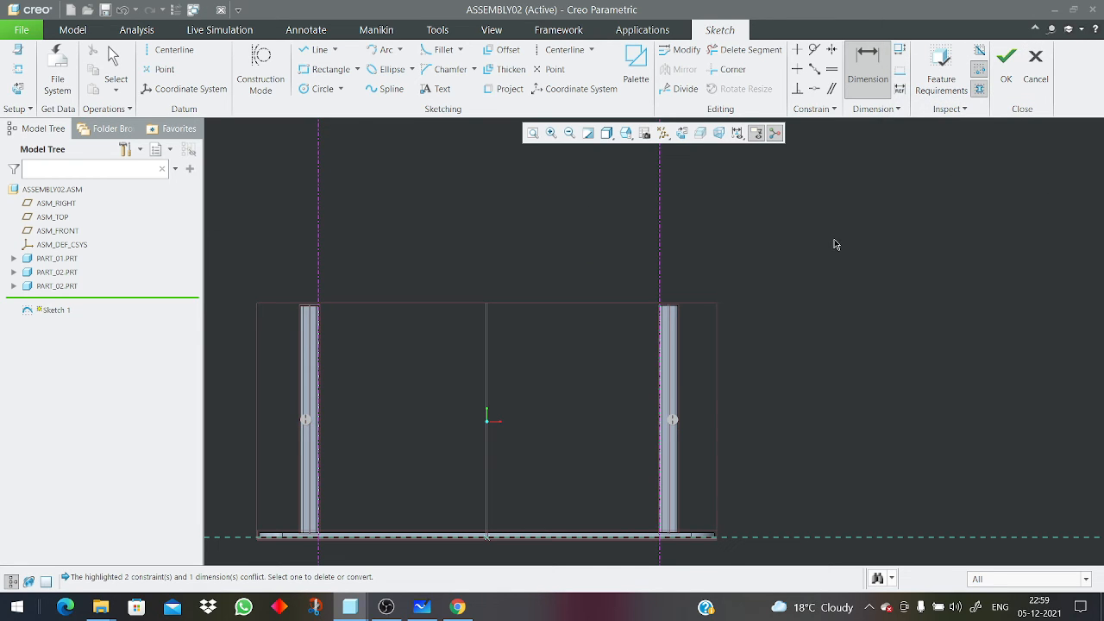
View the two centerlines at an angle and exit the incomplete sketch.
scroll(642, 306, "up", 2)
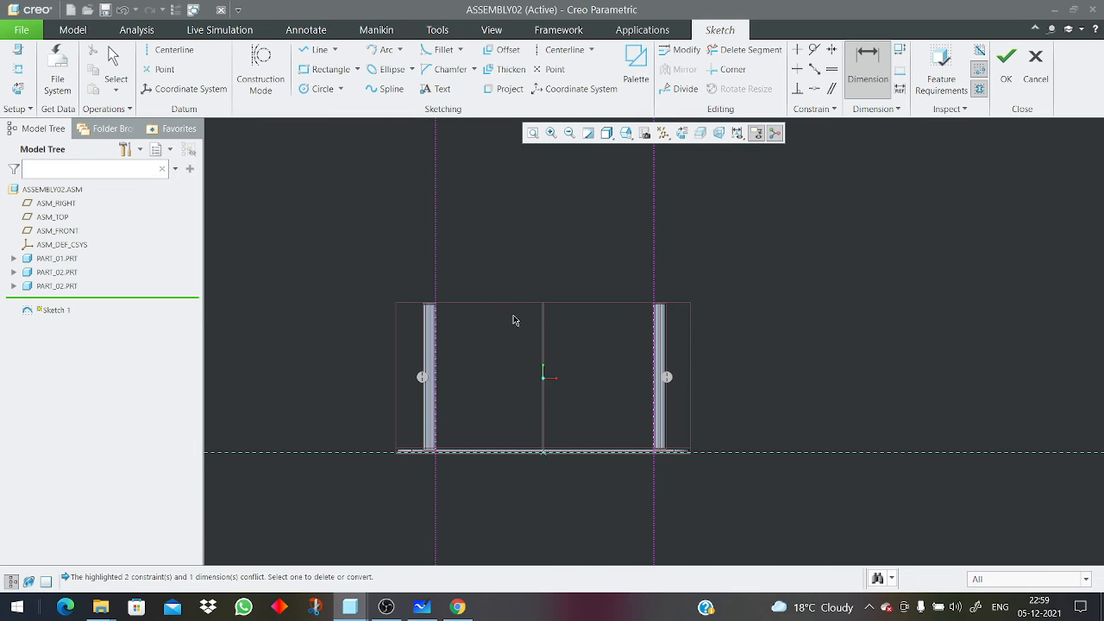
middle_click_drag(433, 404, 408, 431)
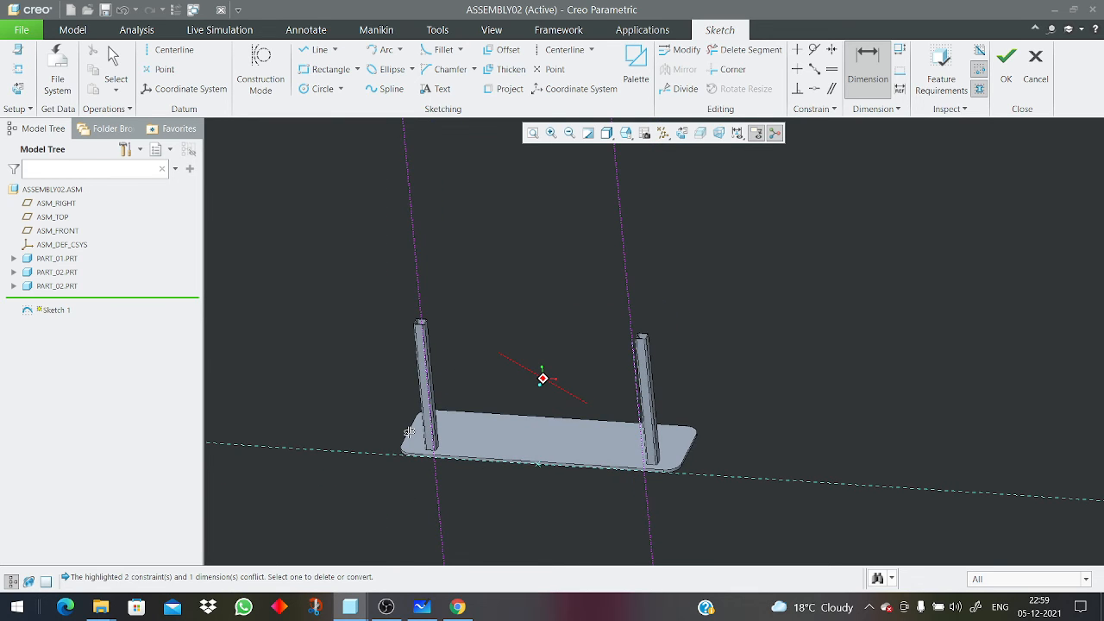
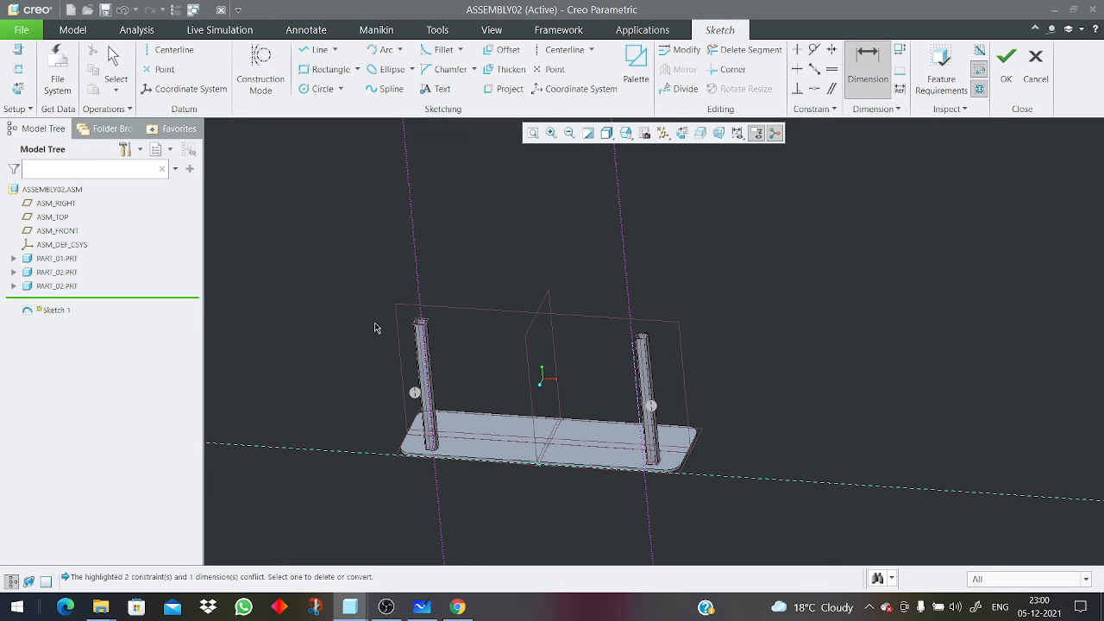
scroll(412, 368, "up", 2)
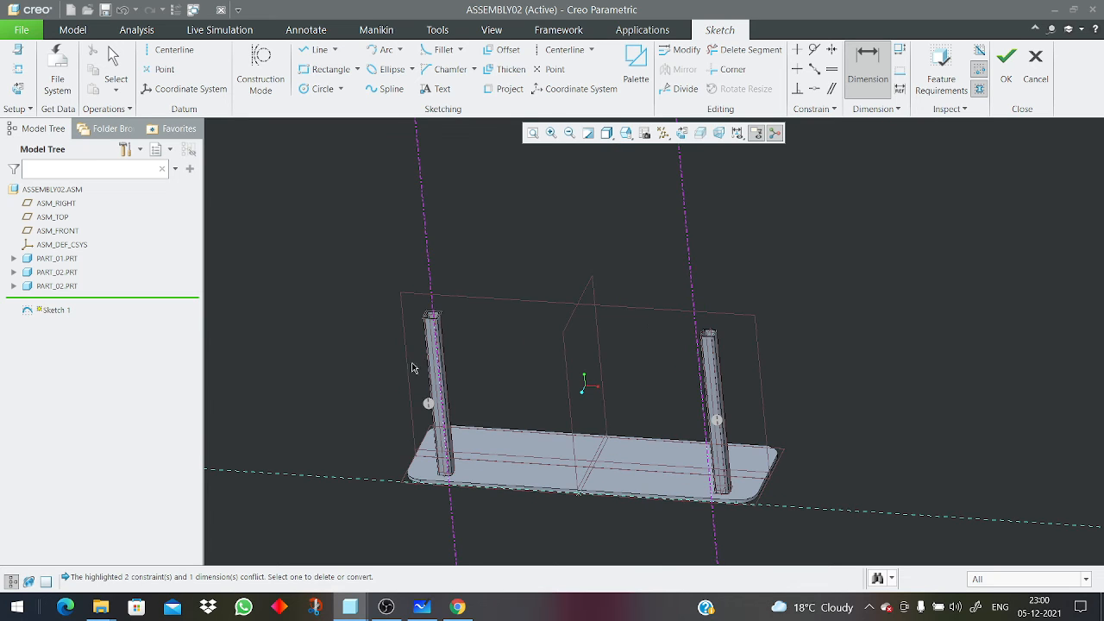
left_click(1003, 77)
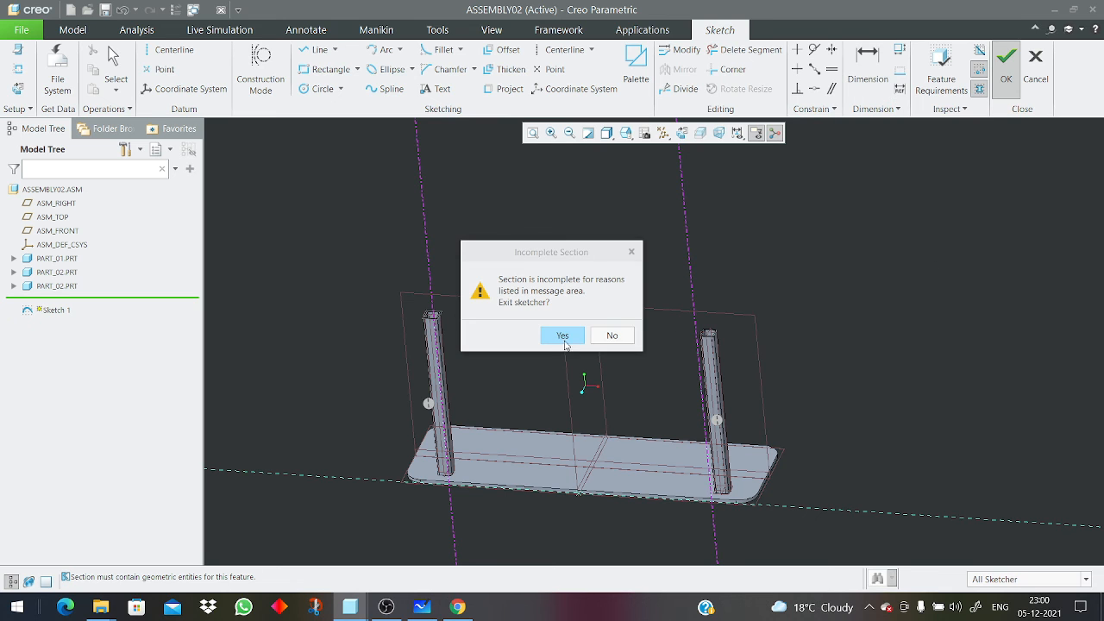
left_click(562, 335)
Examine the side faces and open upper ends of both tubes.
scroll(435, 435, "up", 4)
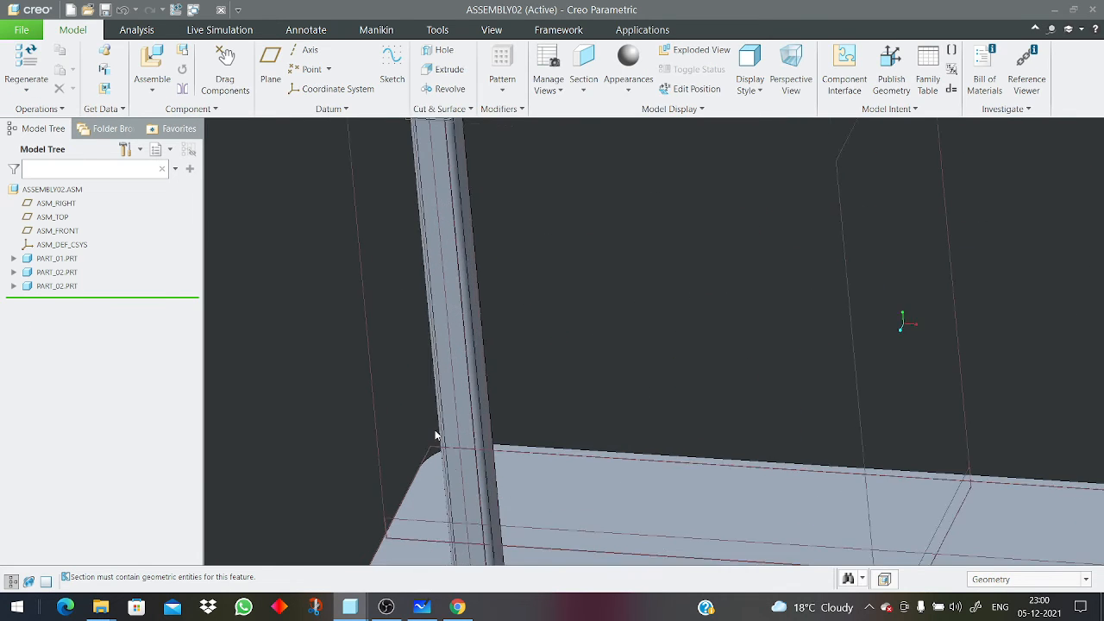
left_click(468, 421)
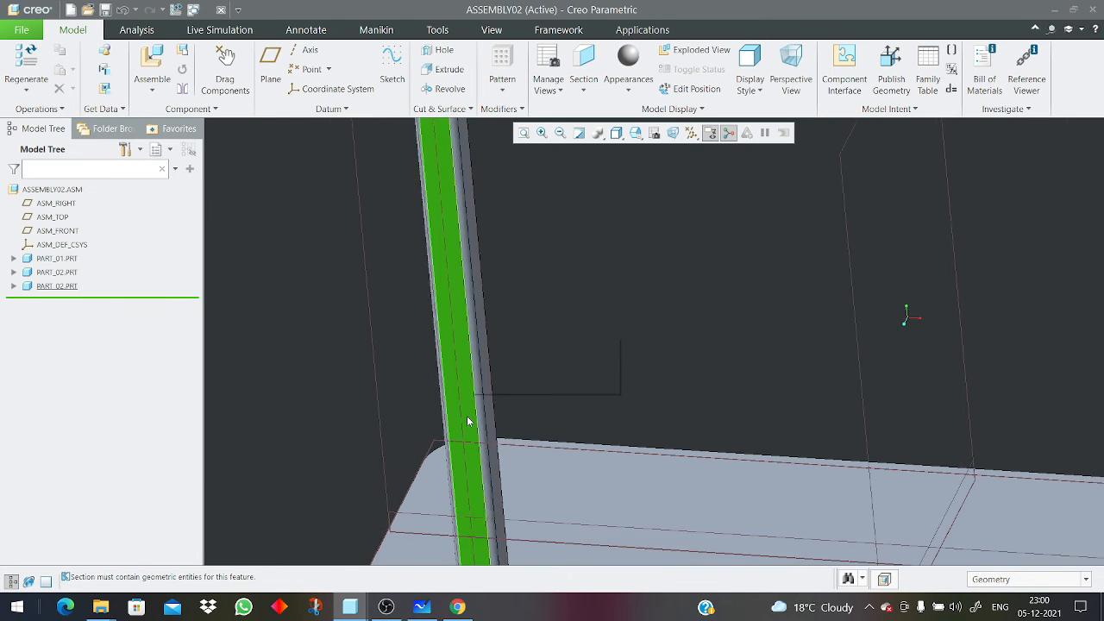
scroll(470, 418, "down", 5)
left_click(473, 415)
scroll(454, 296, "up", 2)
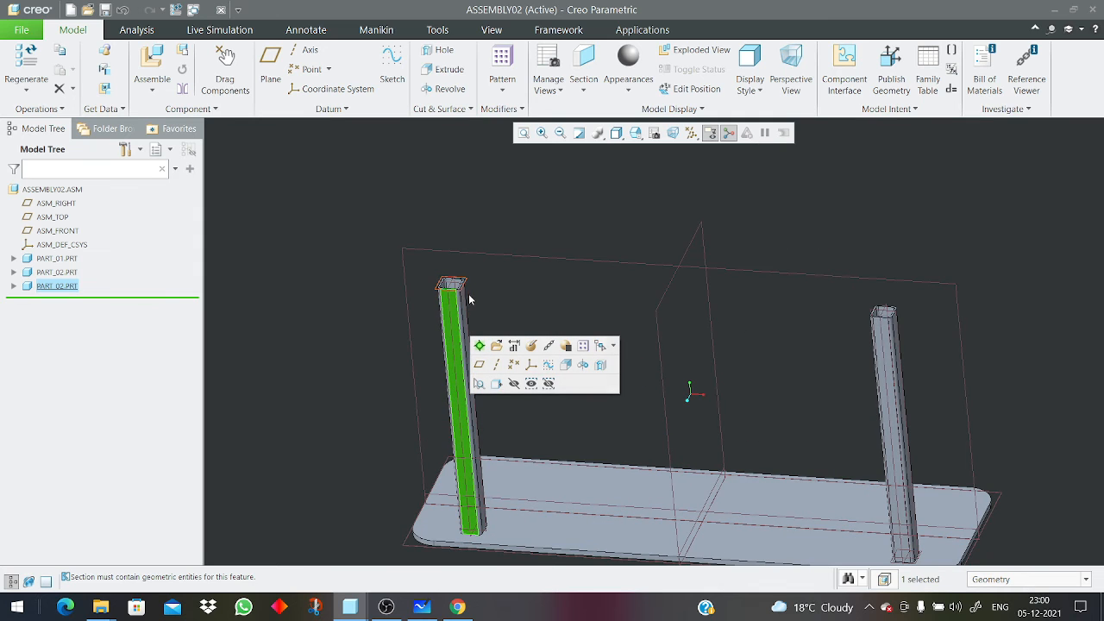
scroll(468, 298, "up", 2)
scroll(455, 303, "up", 2)
left_click(510, 278)
scroll(469, 299, "up", 3)
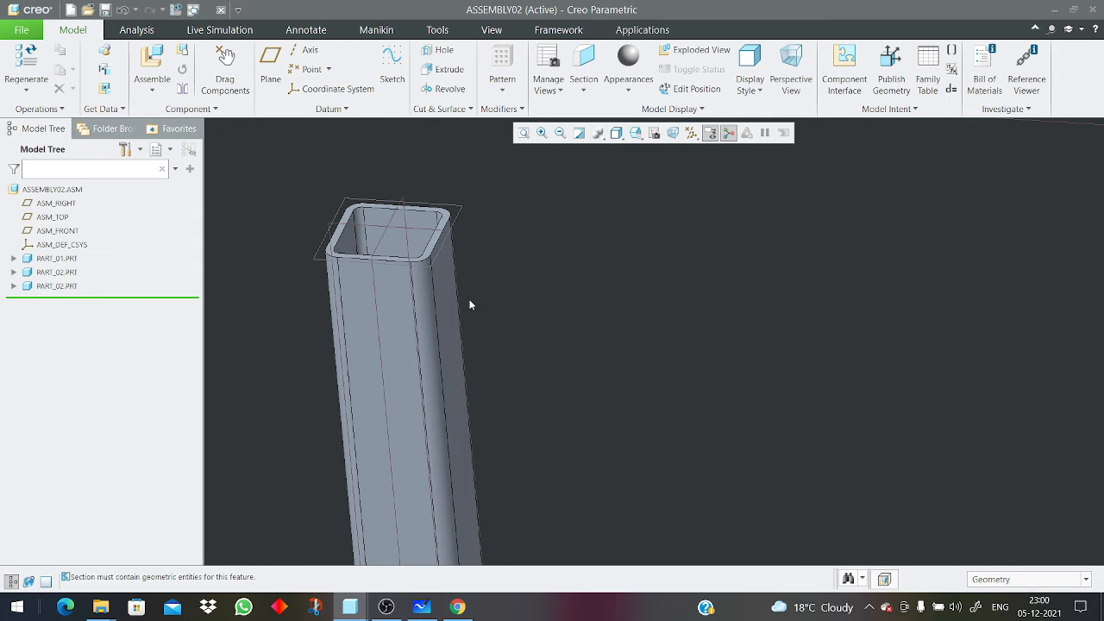
left_click(441, 321)
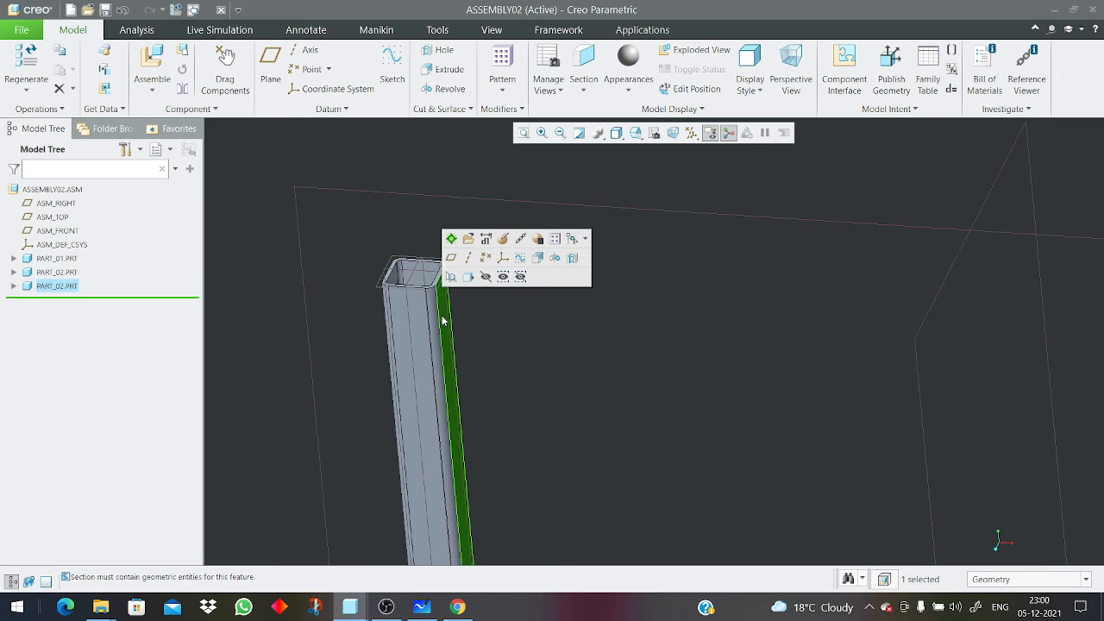
scroll(579, 364, "down", 5)
scroll(914, 336, "up", 5)
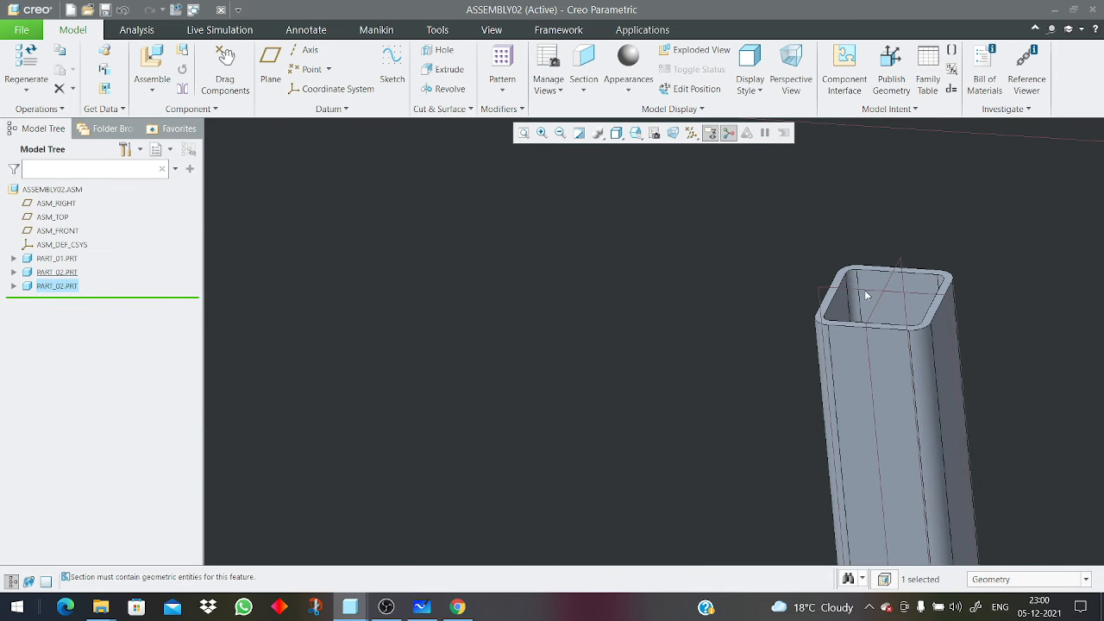
scroll(827, 297, "down", 5)
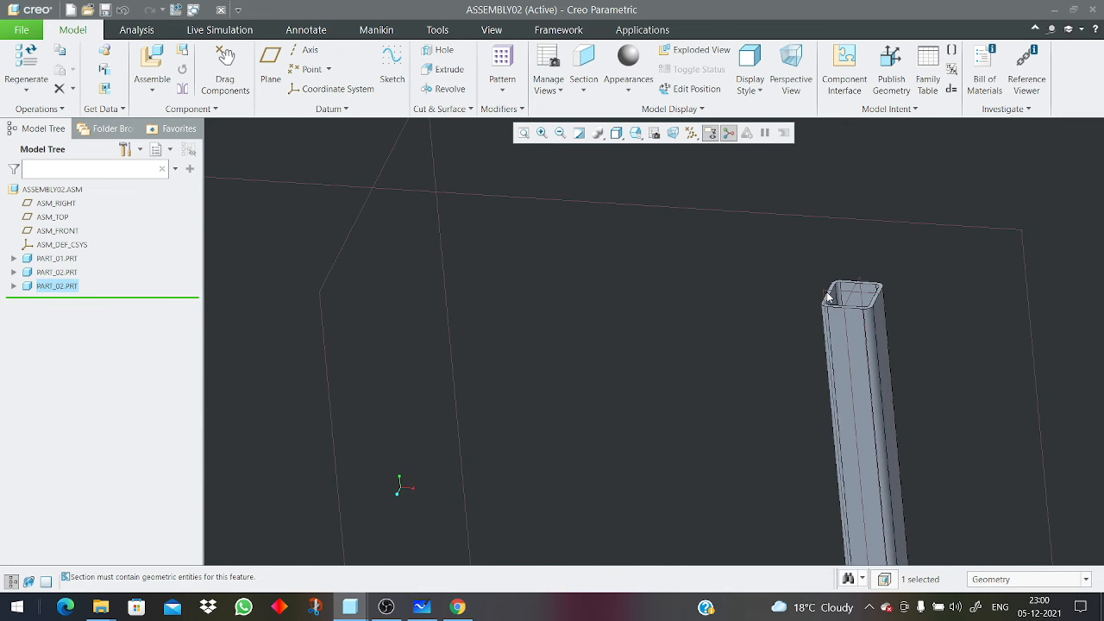
Redefine the second part_02 tube's placement and delete its Distance constraint to the first tube.
left_click(58, 287)
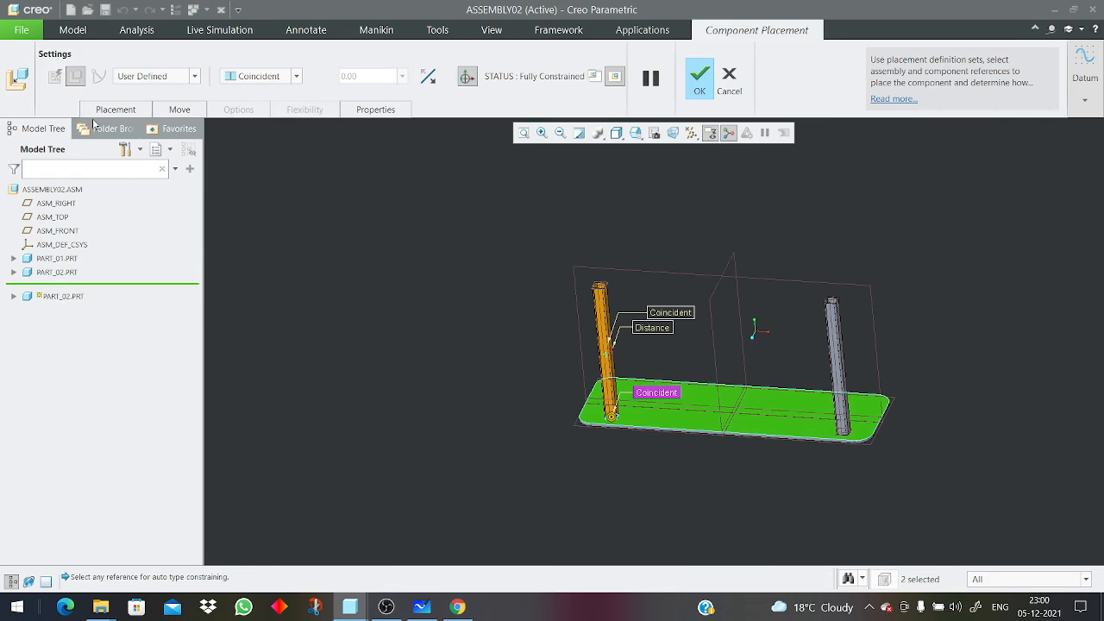
left_click(100, 110)
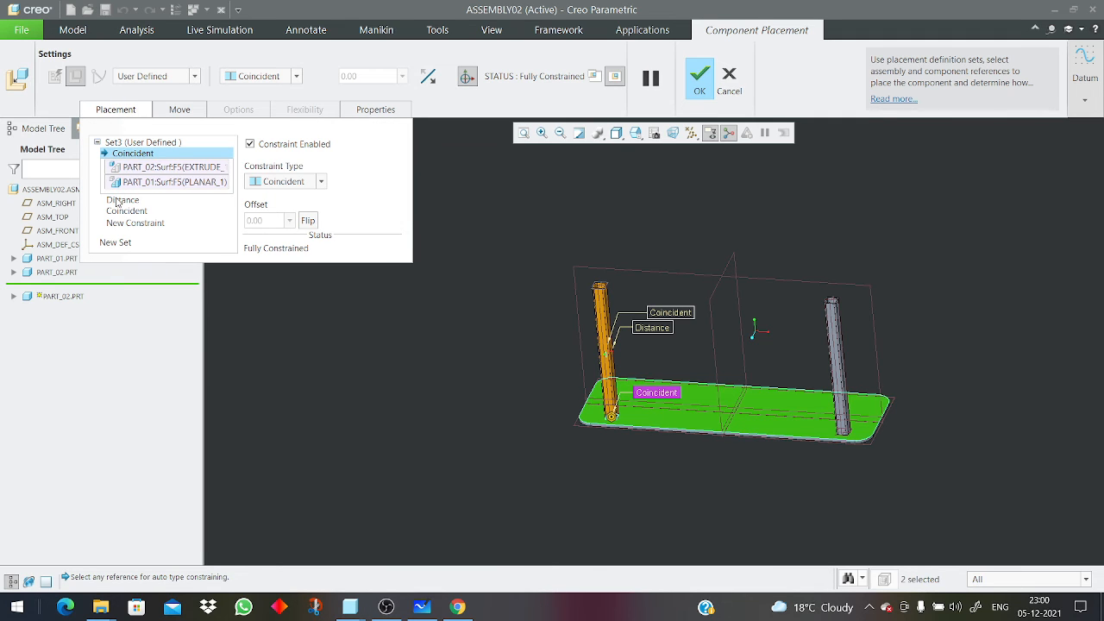
left_click(120, 200)
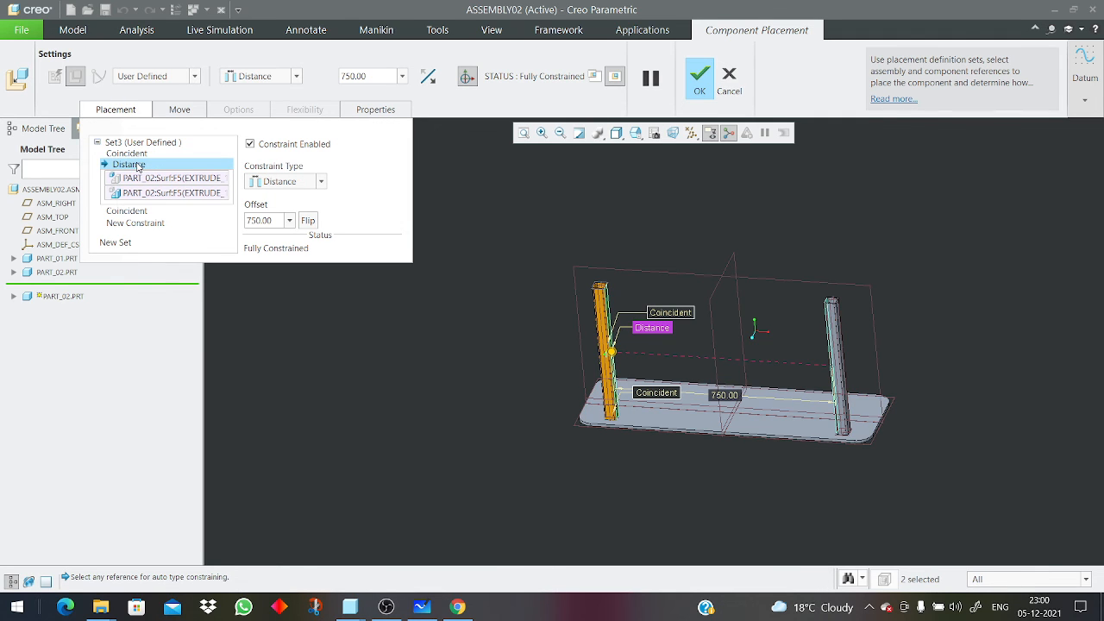
right_click(95, 164)
left_click(108, 169)
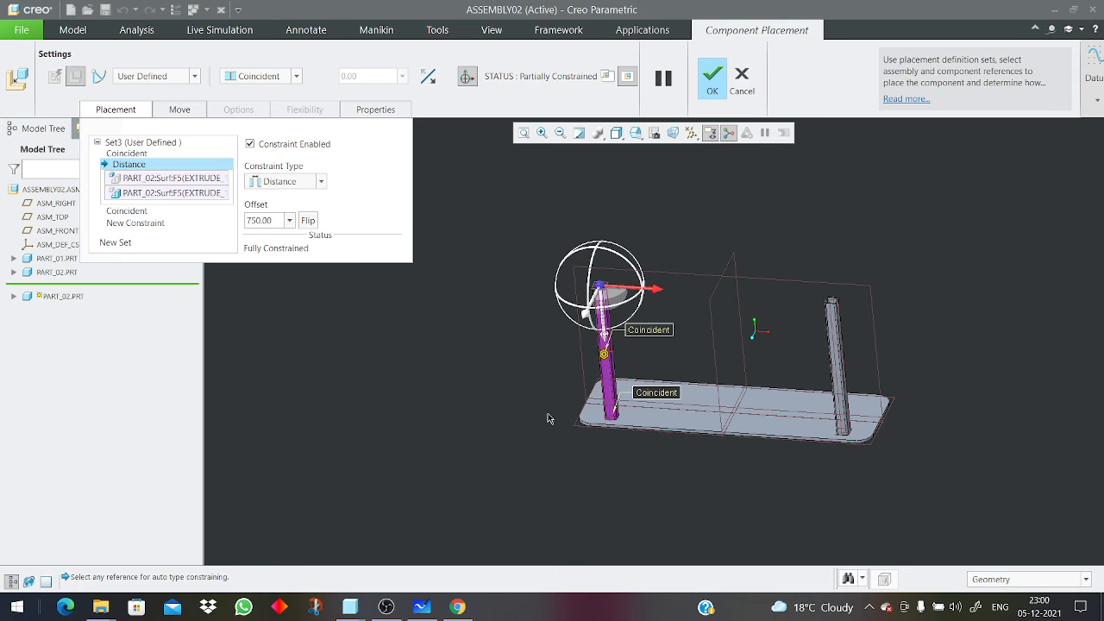
Add a Distance constraint between the second tube's outer side face and the plate's nearby end face, and accept the placement.
scroll(553, 417, "down", 5)
middle_click_drag(690, 415, 724, 400)
scroll(723, 400, "down", 5)
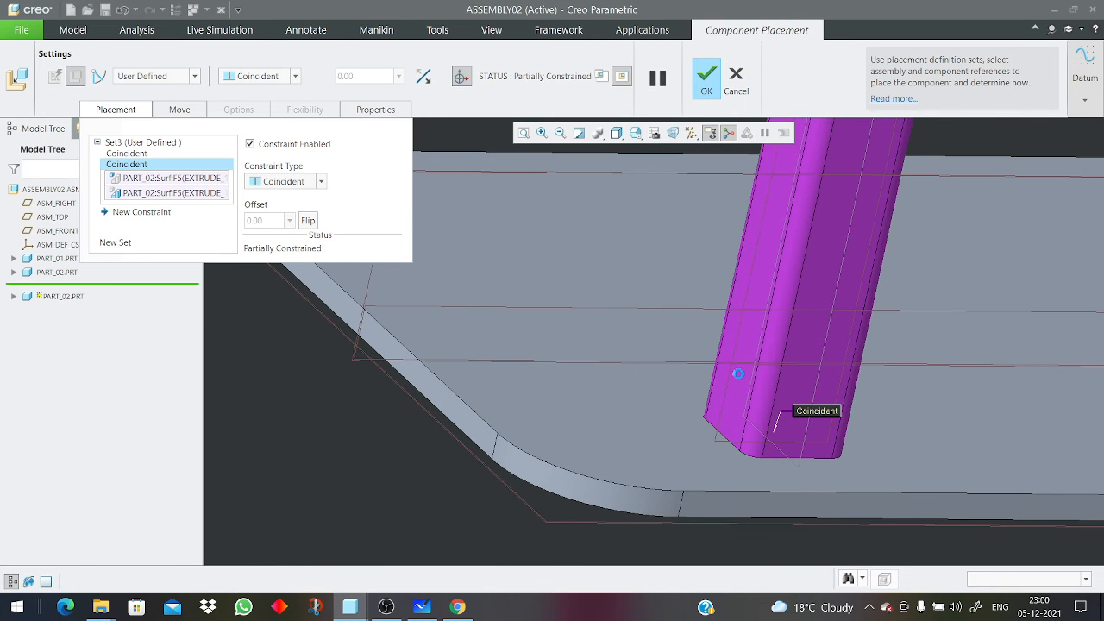
left_click(738, 376)
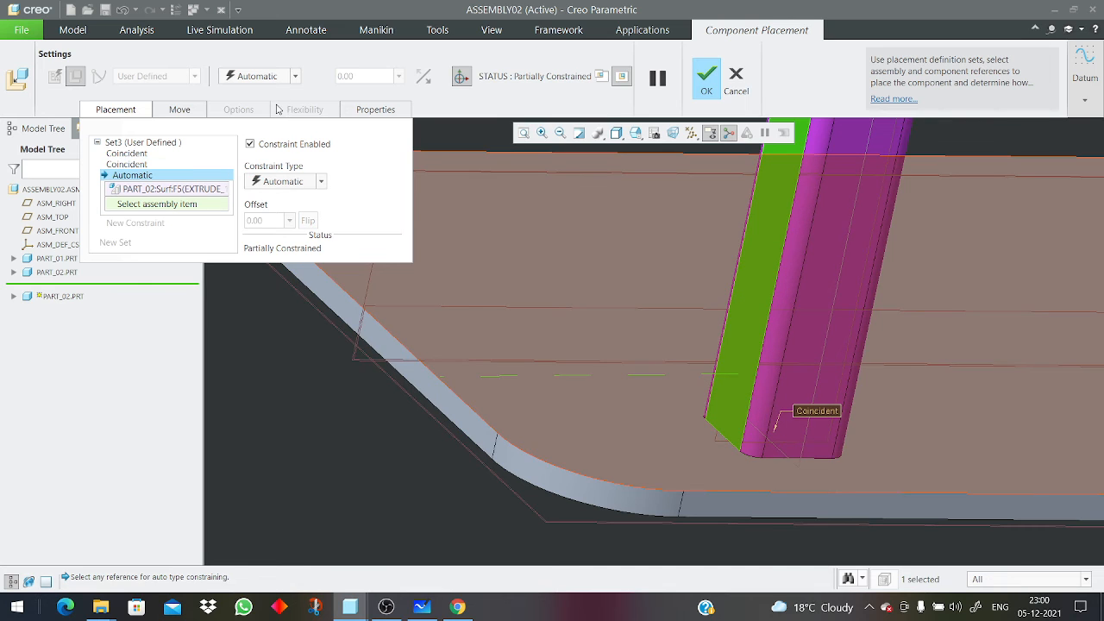
left_click(277, 80)
left_click(253, 104)
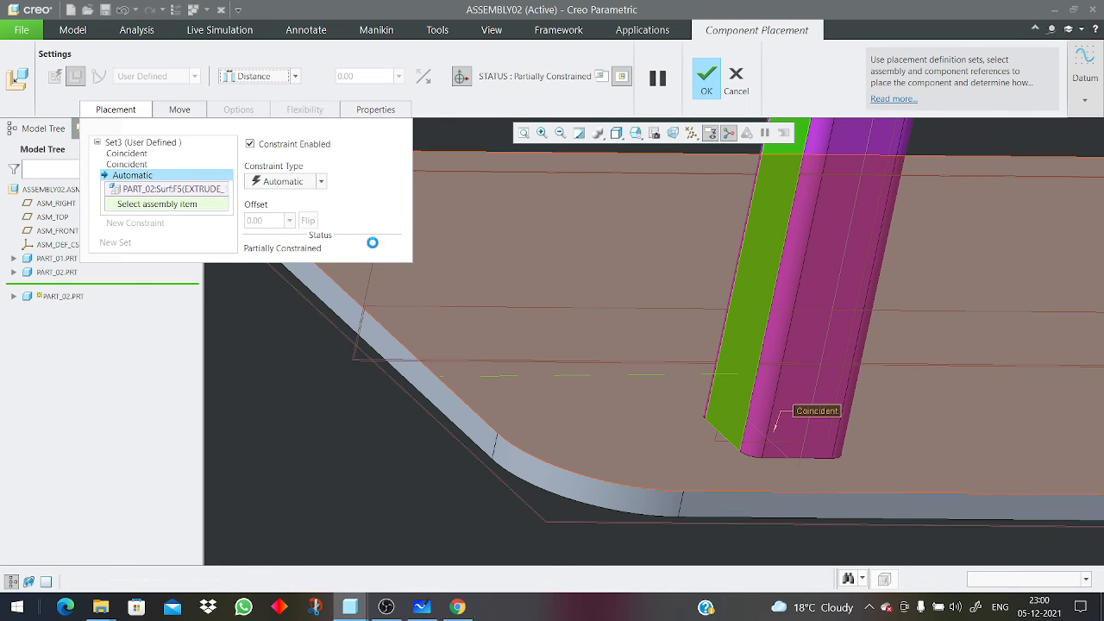
left_click(429, 399)
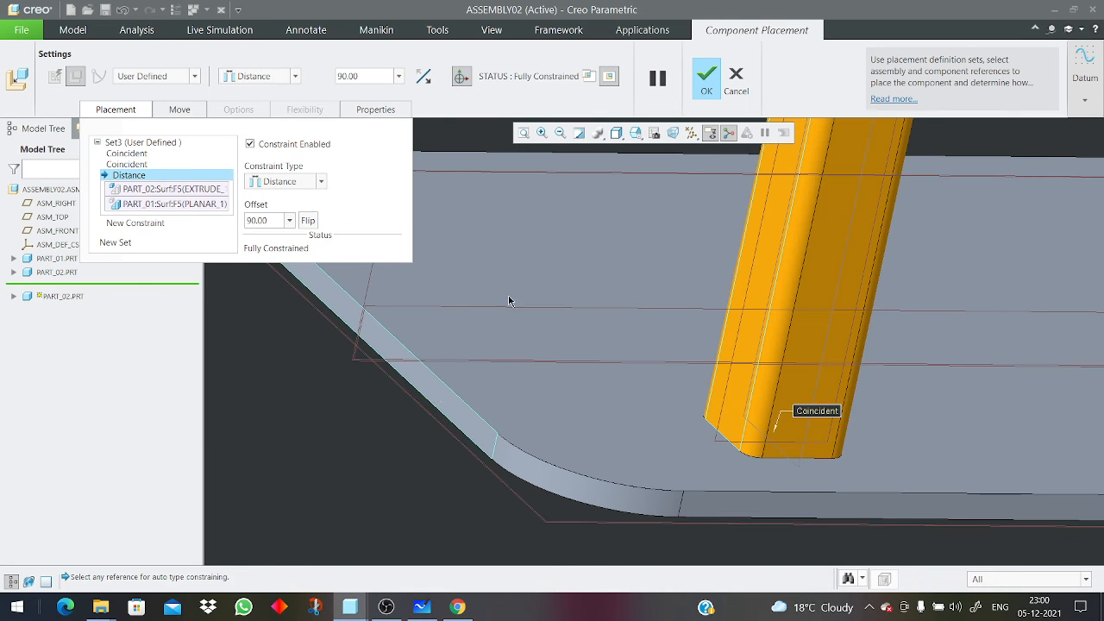
left_click(705, 78)
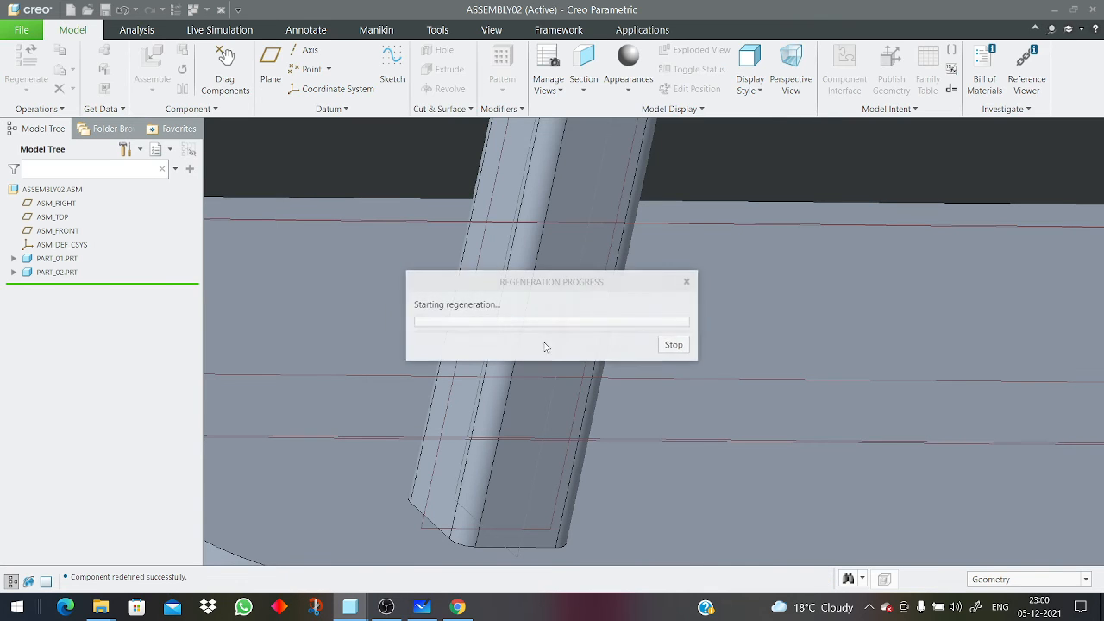
scroll(500, 330, "up", 8)
middle_click_drag(498, 330, 560, 342)
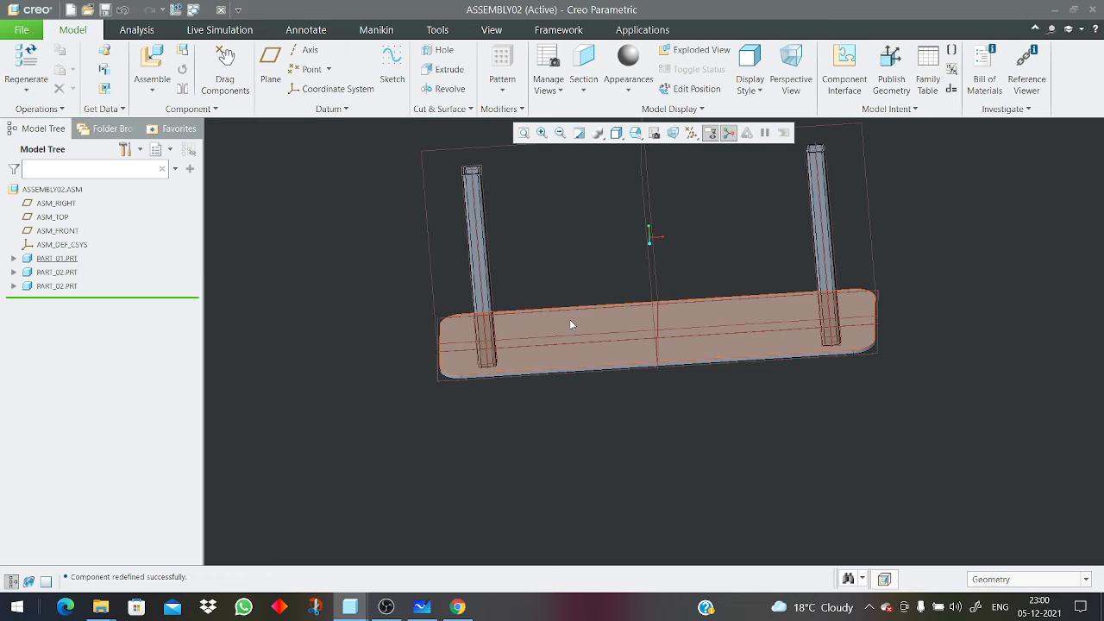
Activate the part_01 plate within the assembly and open the internal sketch of its Planar 1 wall for editing.
left_click(569, 324)
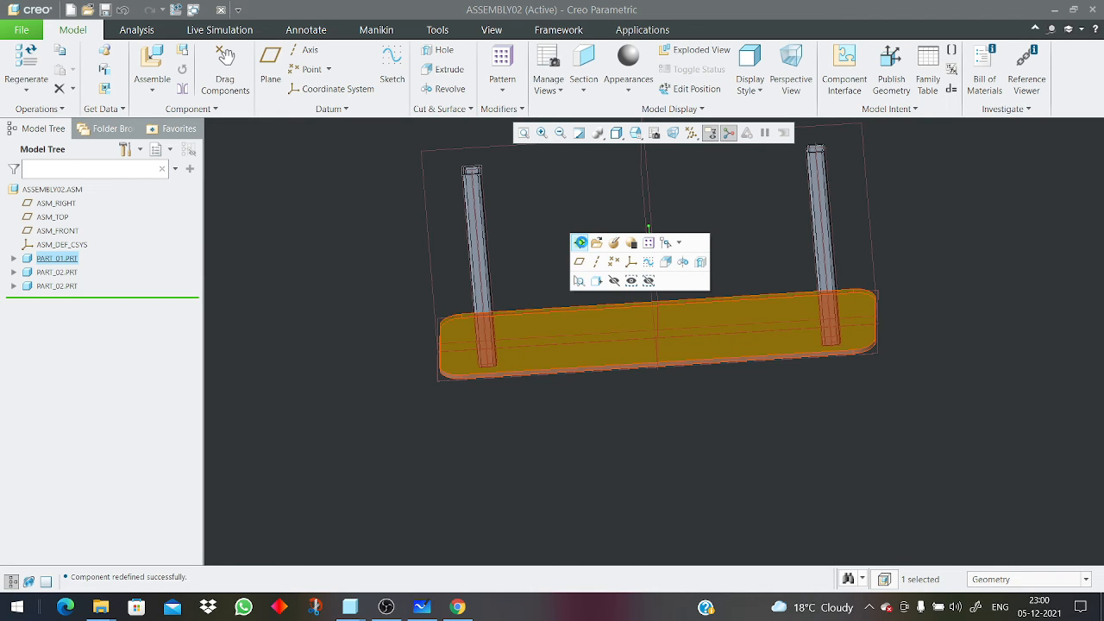
left_click(580, 242)
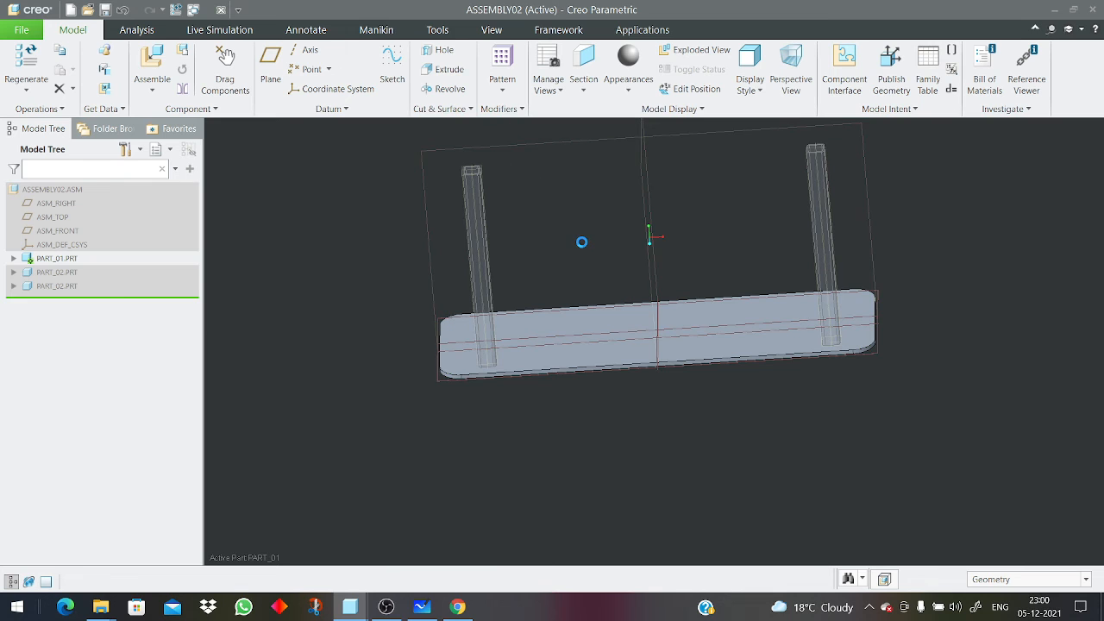
left_click(567, 318)
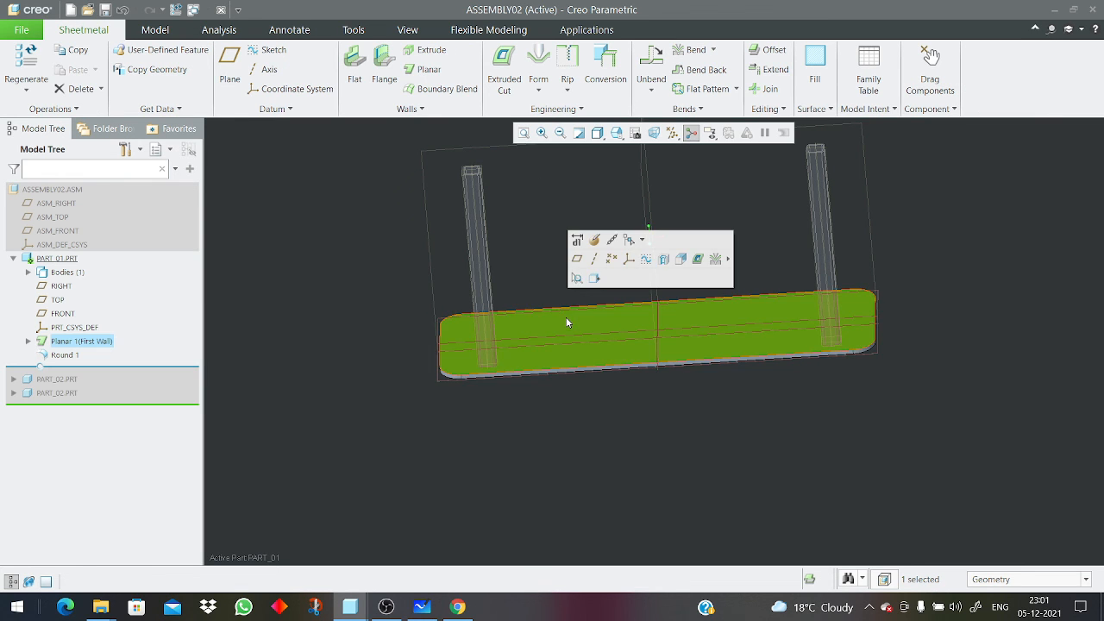
left_click(82, 340)
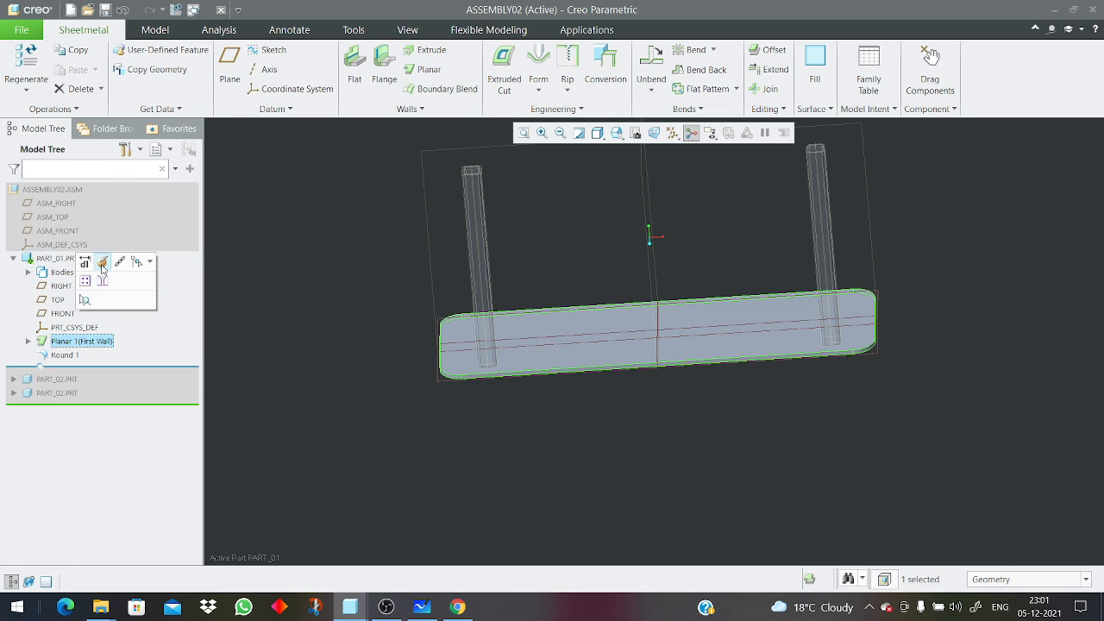
left_click(101, 264)
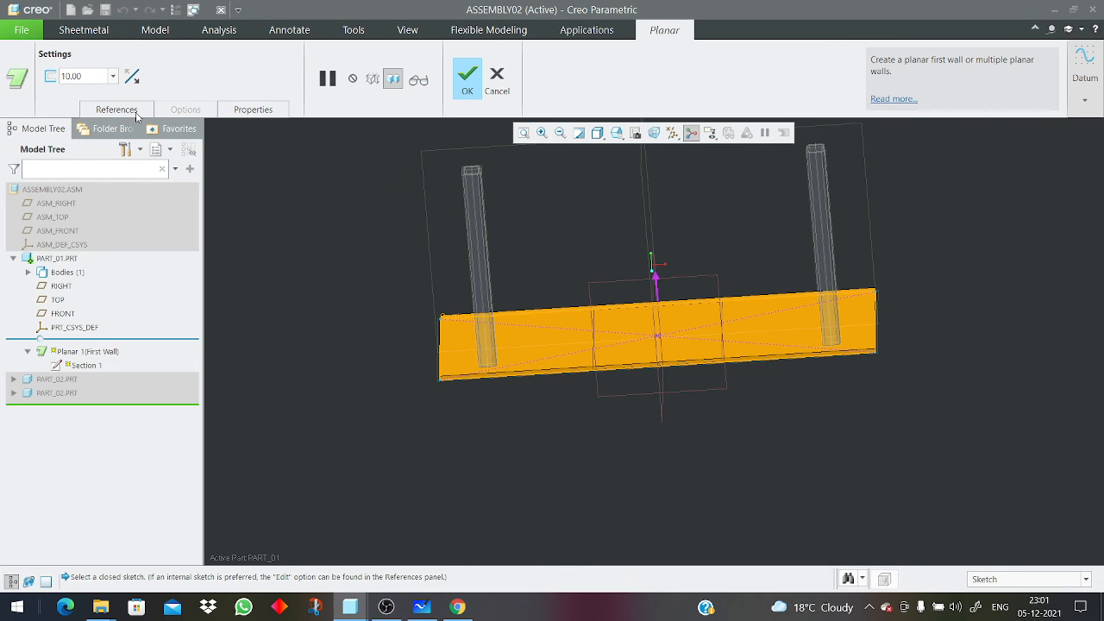
left_click(133, 111)
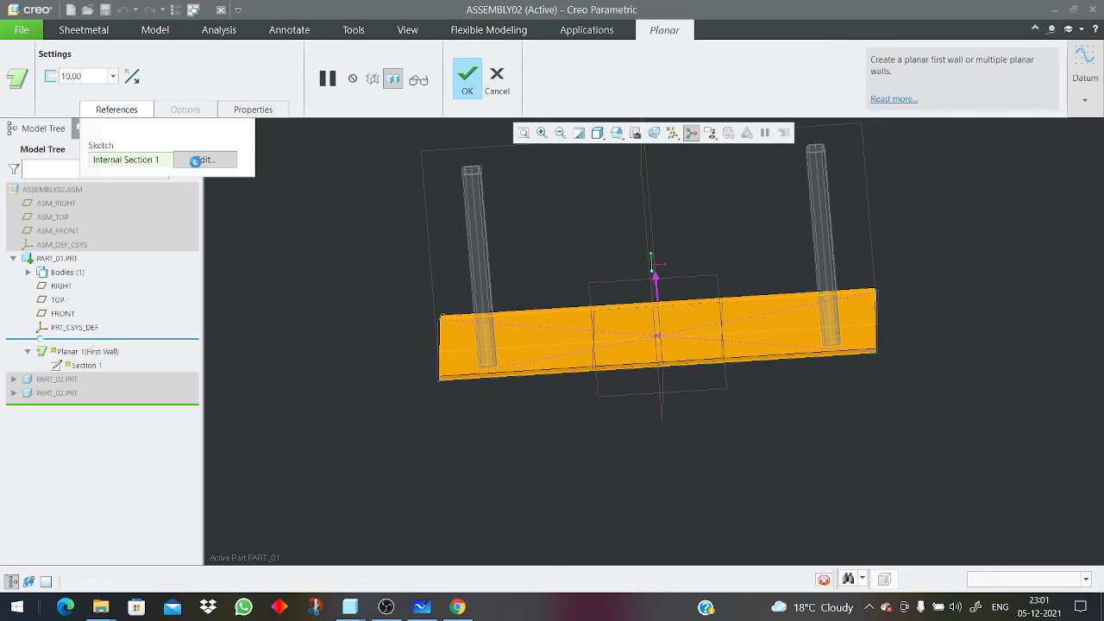
left_click(200, 161)
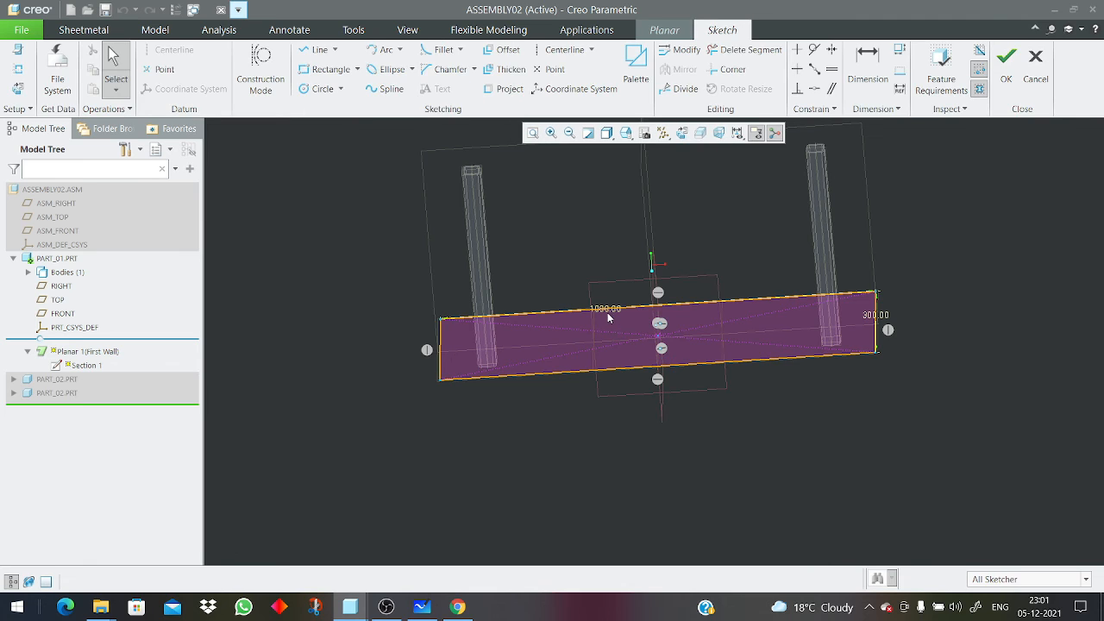
Set the plate sketch's length to 1200 and accept both the sketch and the planar wall.
double_click(604, 308)
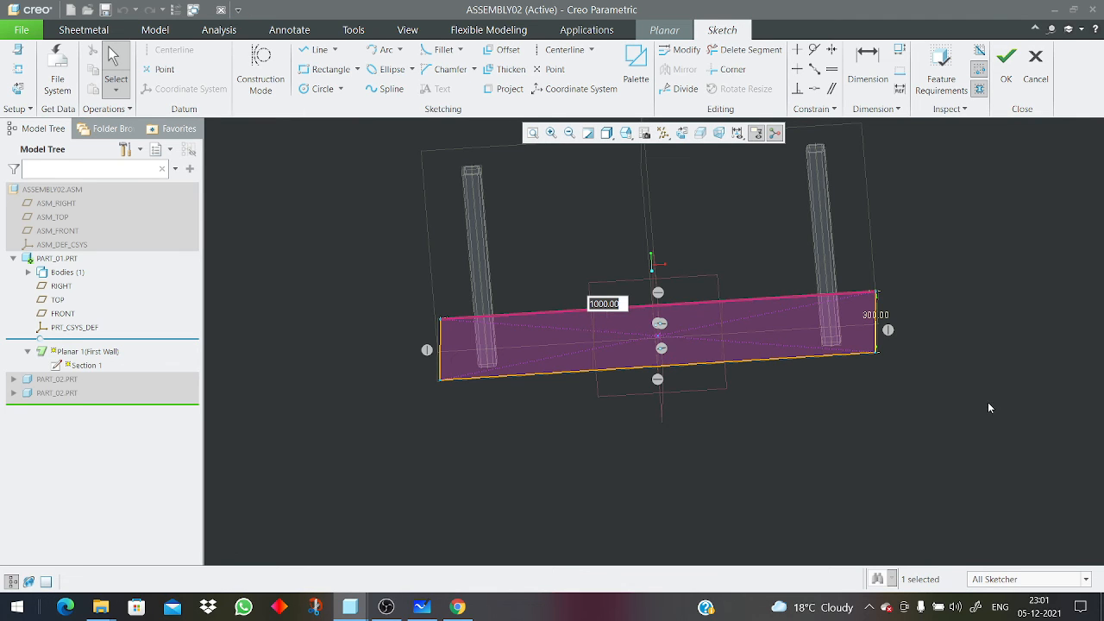
type("1200")
key("Return")
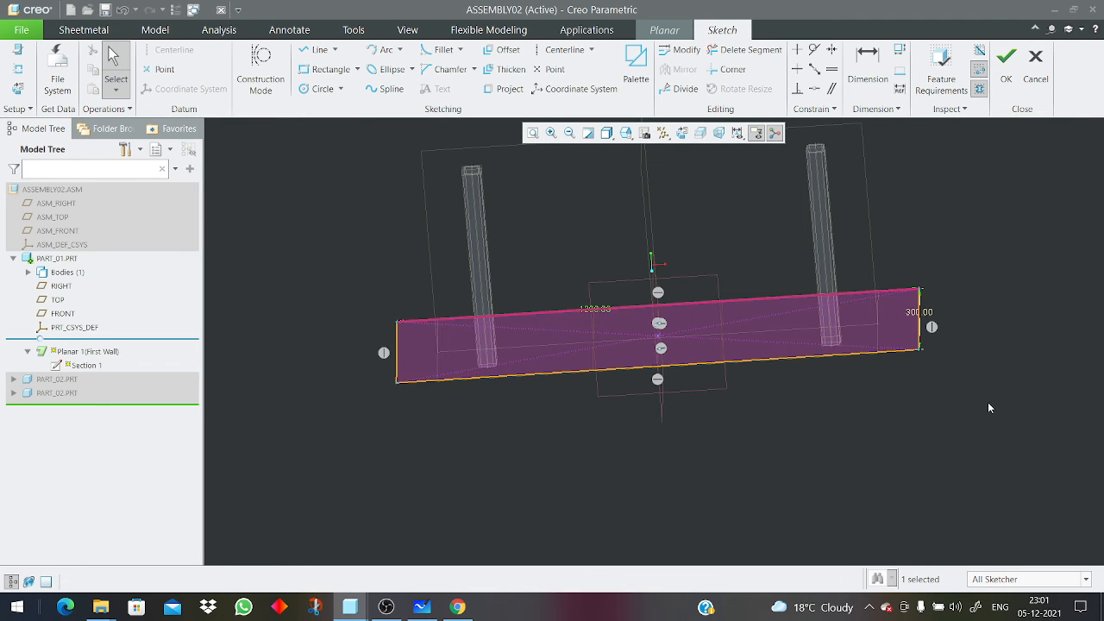
left_click(1005, 60)
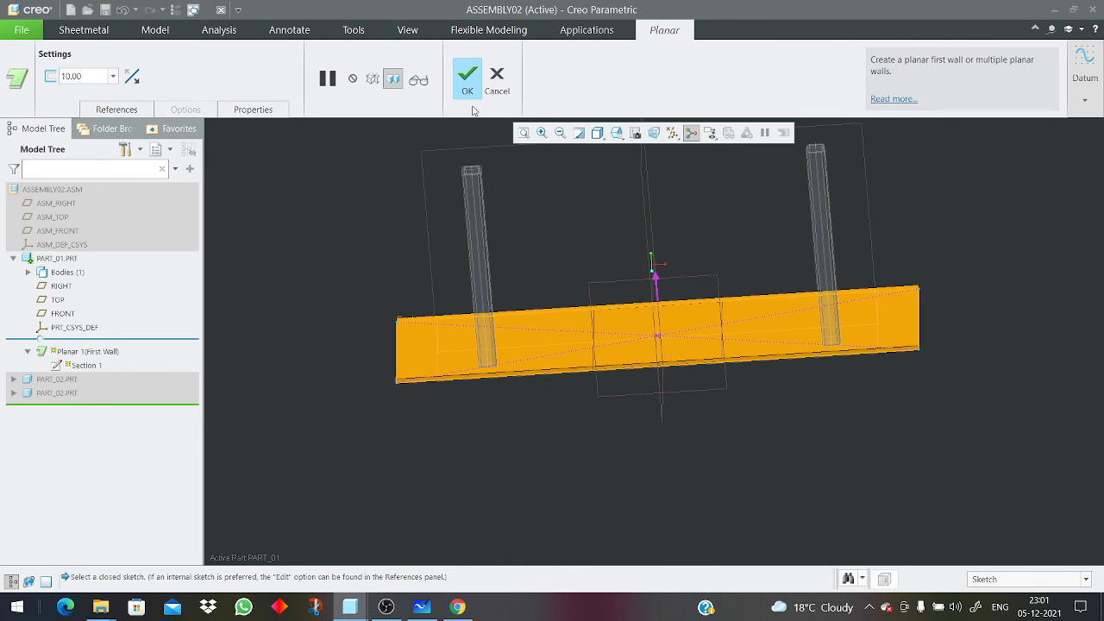
left_click(467, 79)
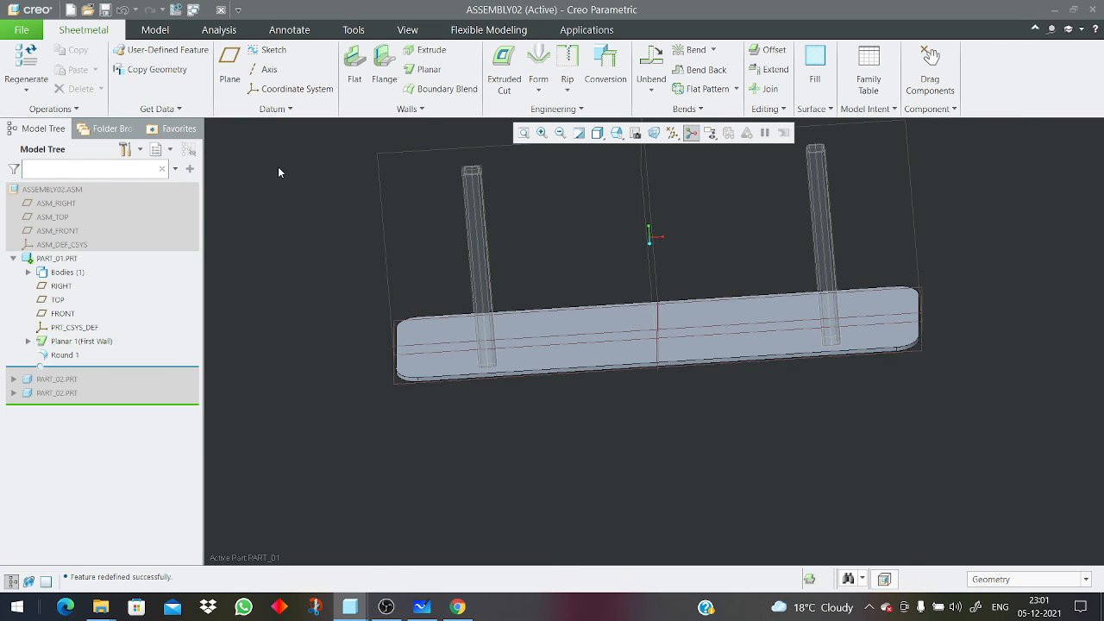
Reactivate the top-level assembly and regenerate it with the lengthened plate.
scroll(440, 256, "down", 3)
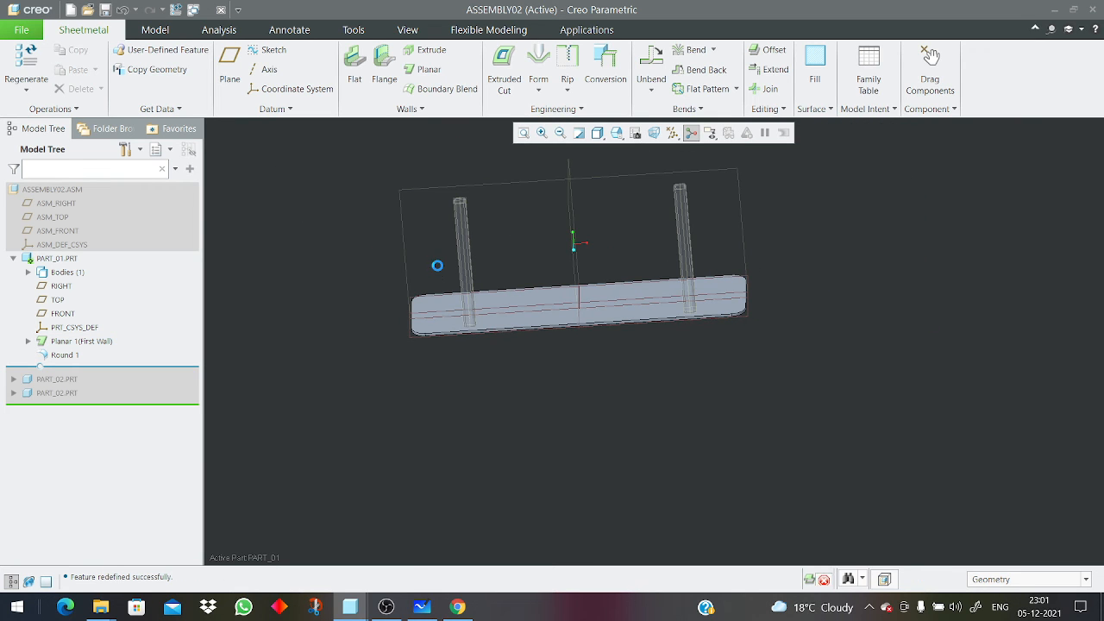
key("ctrl+a")
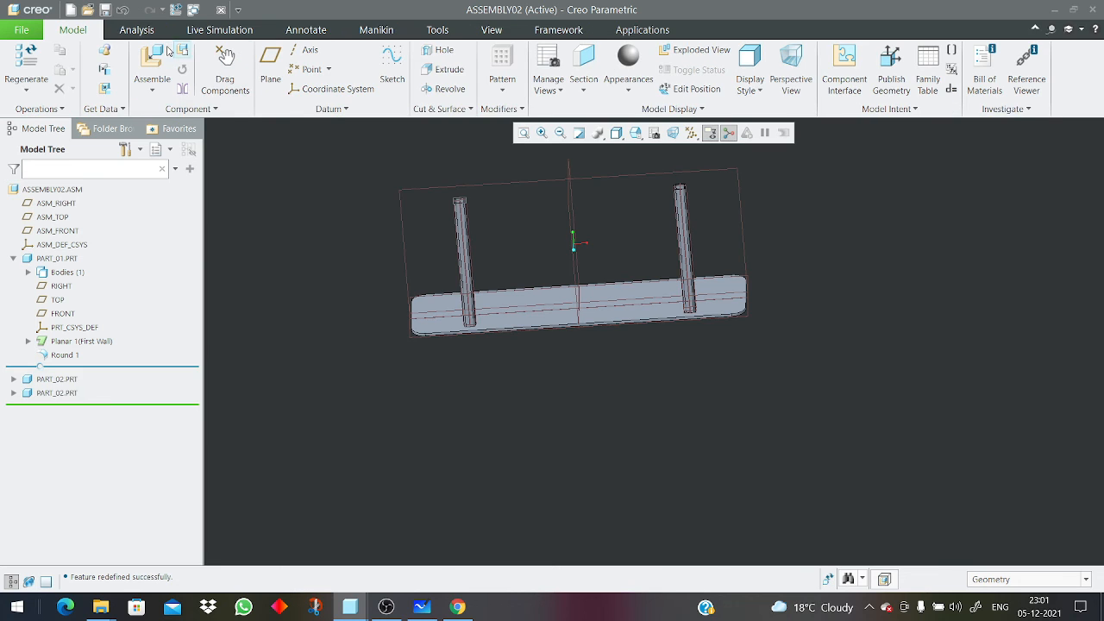
left_click(175, 10)
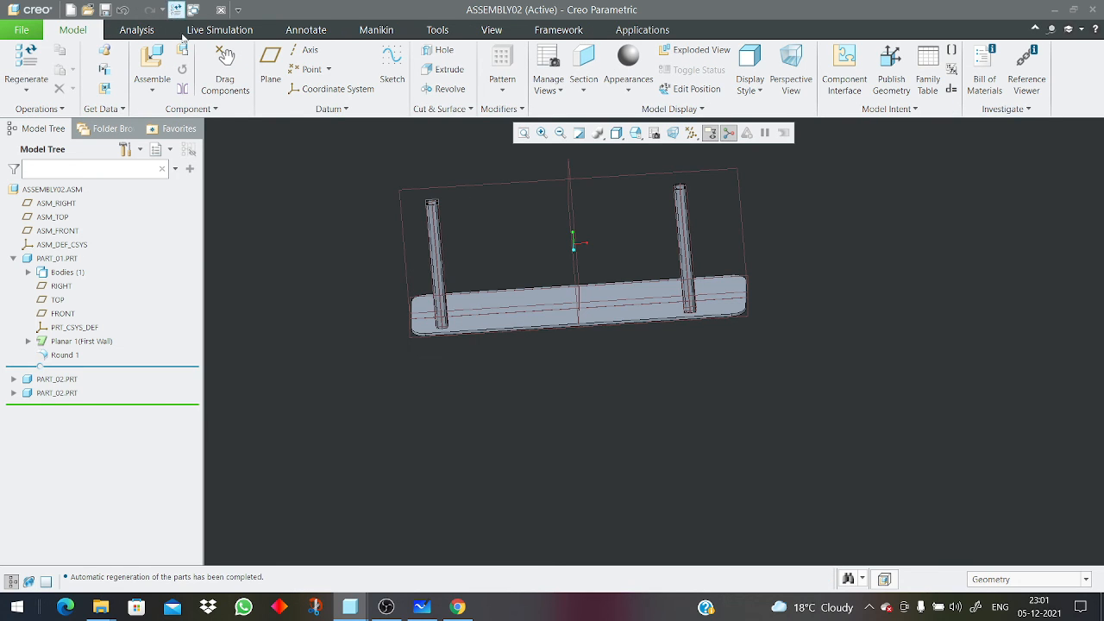
Measure from the second tube's inner side face to the TOP plane of the first tube.
scroll(354, 282, "up", 5)
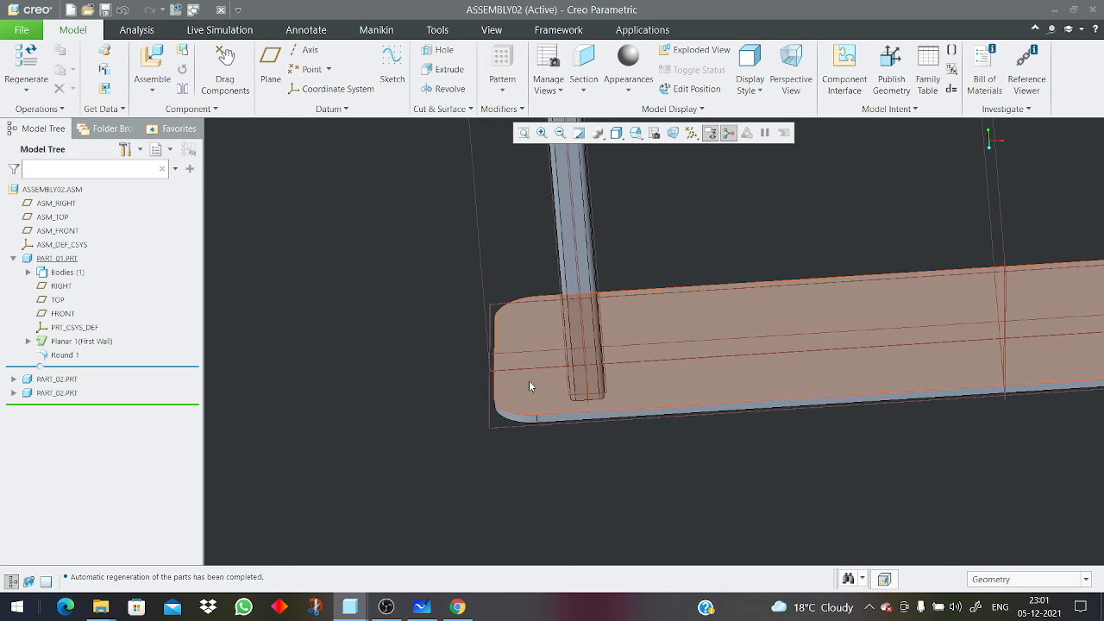
middle_click_drag(529, 383, 719, 364)
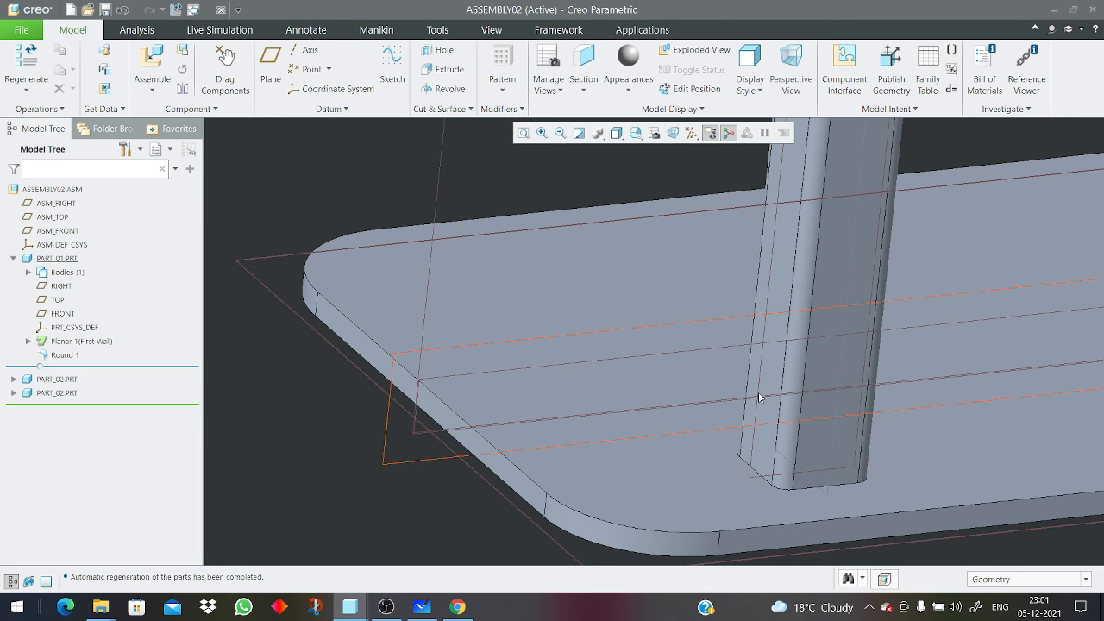
scroll(514, 471, "down", 8)
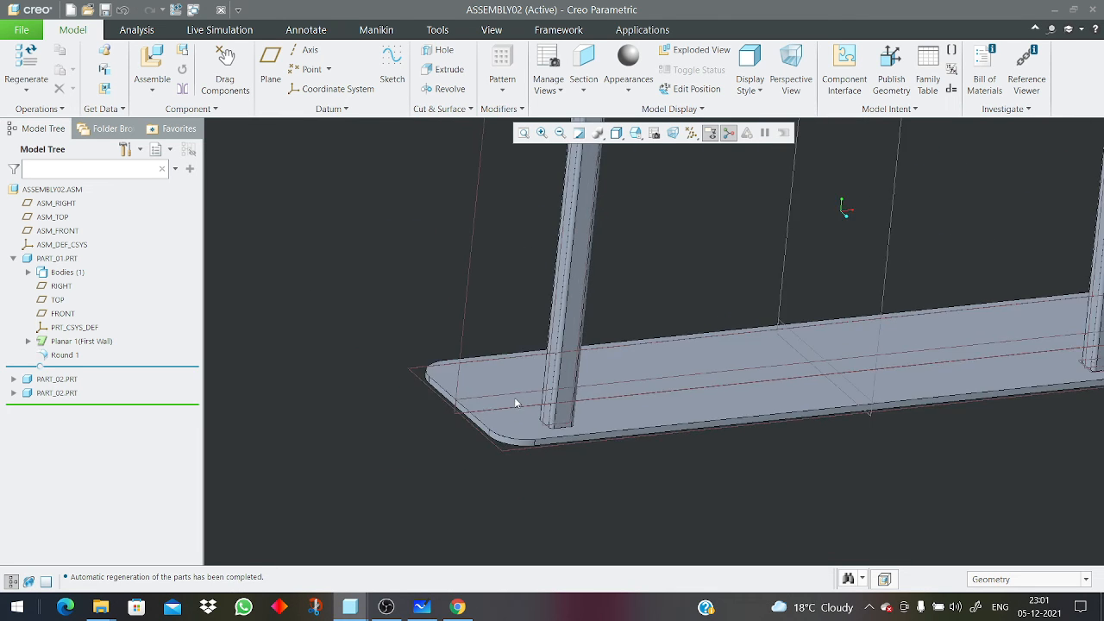
middle_click_drag(515, 401, 505, 382)
scroll(509, 258, "up", 8)
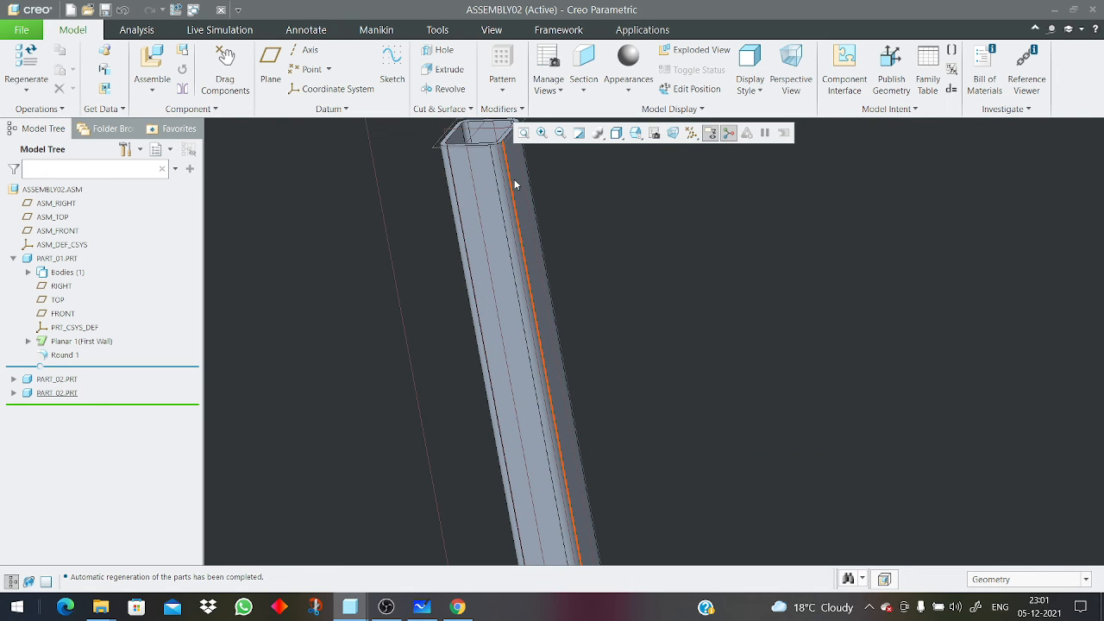
left_click(516, 179)
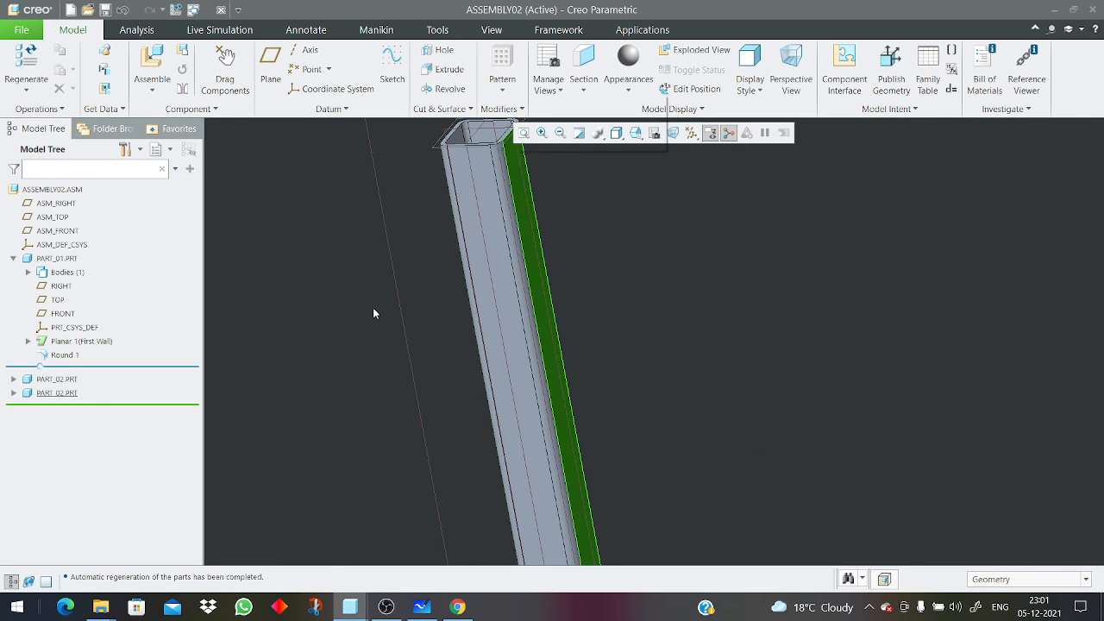
scroll(372, 313, "down", 8)
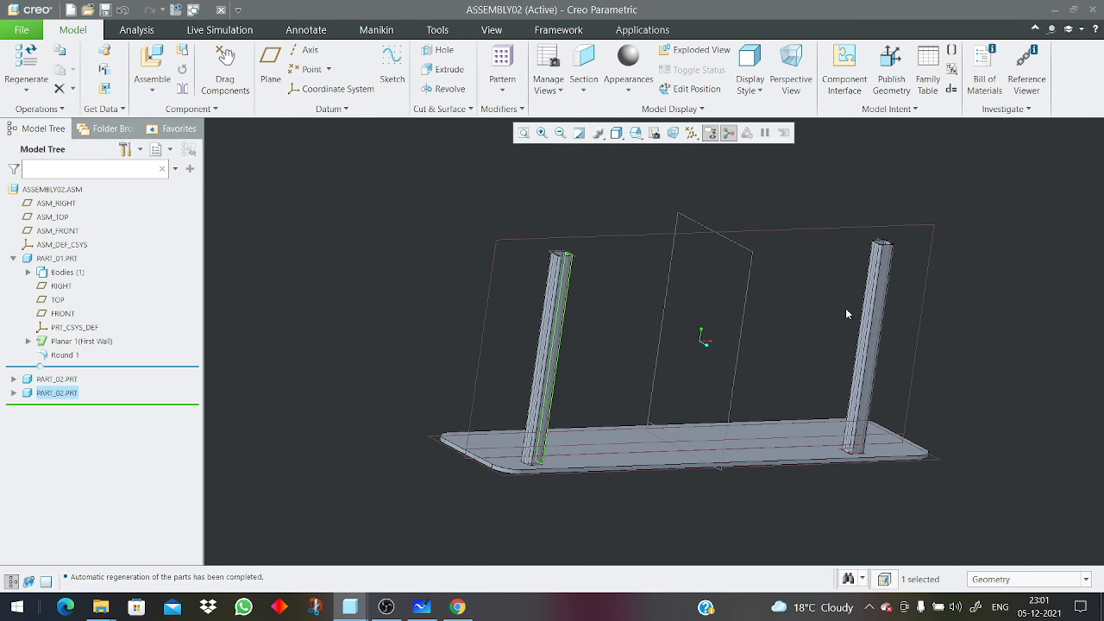
scroll(846, 314, "up", 6)
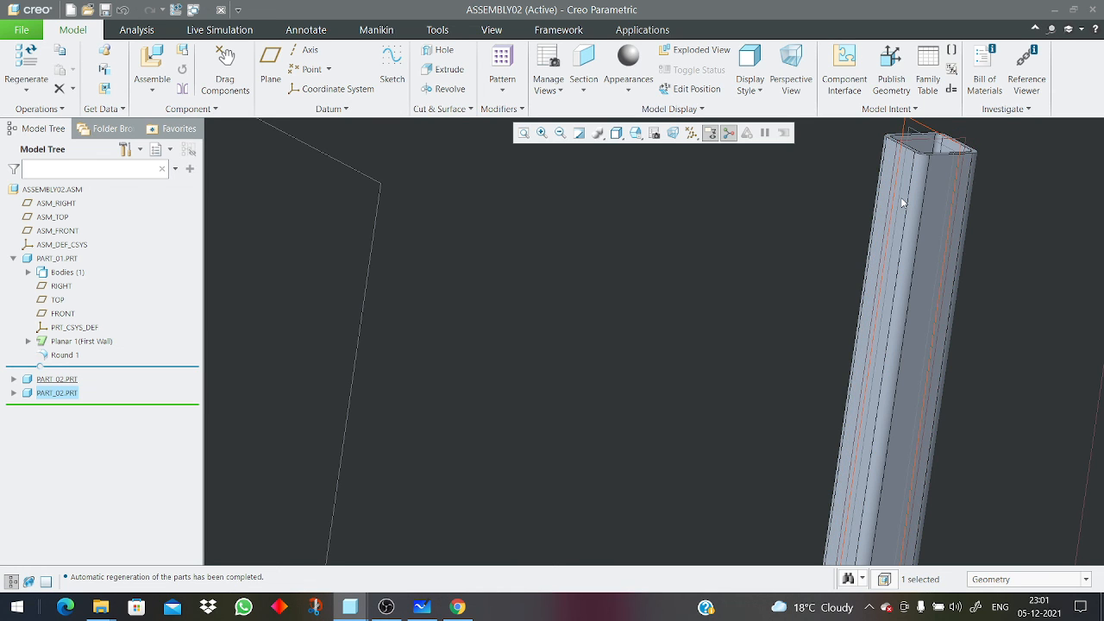
left_click(902, 202, "ctrl")
scroll(902, 203, "down", 5)
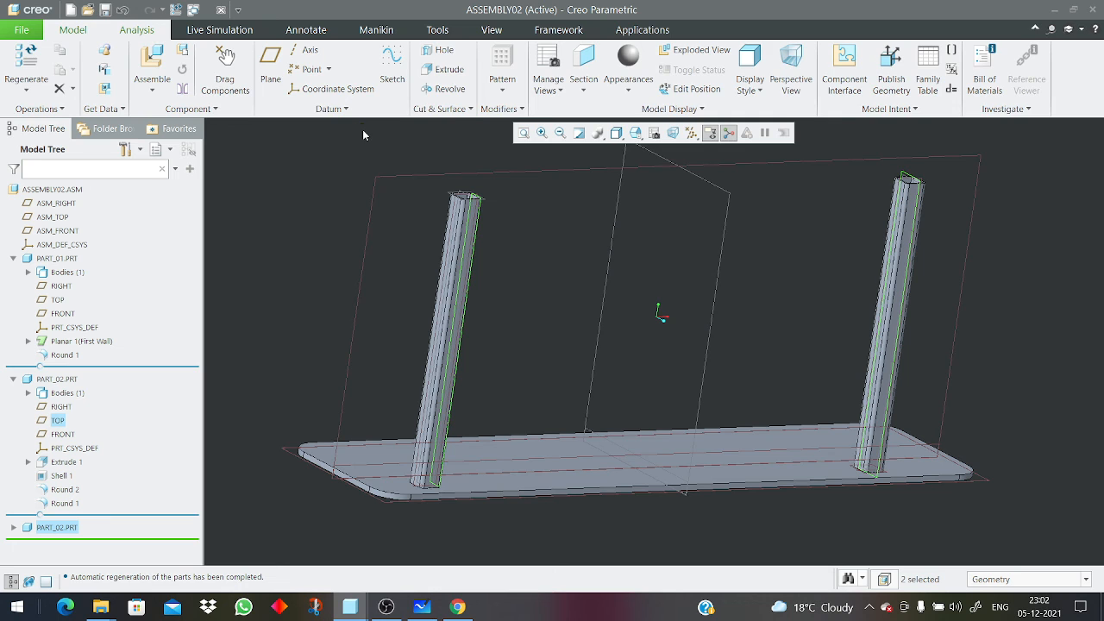
left_click(412, 89)
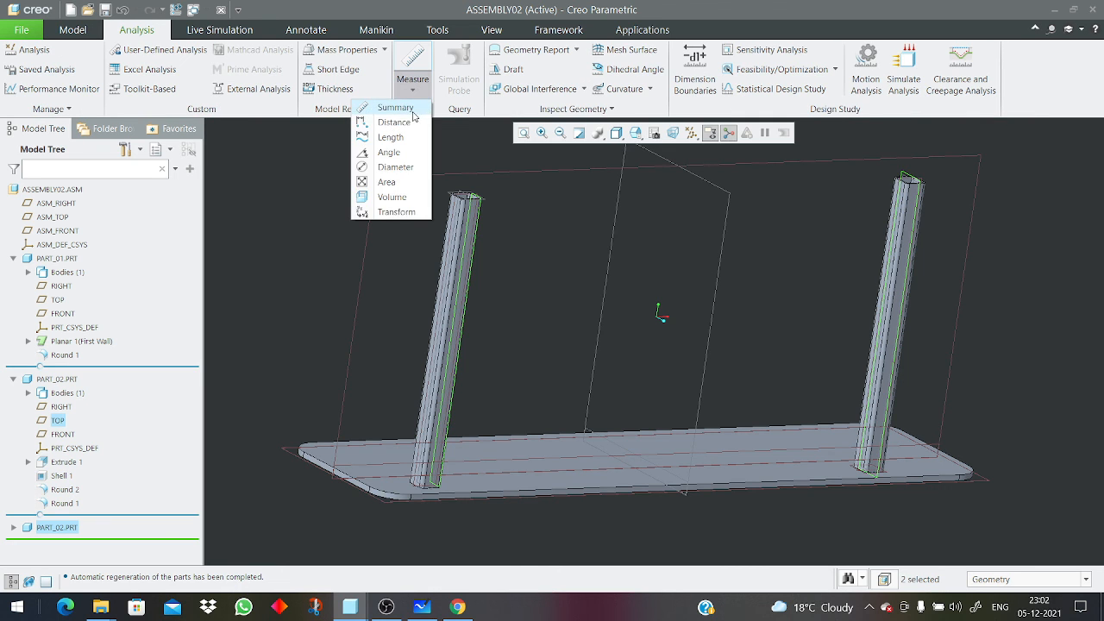
left_click(393, 116)
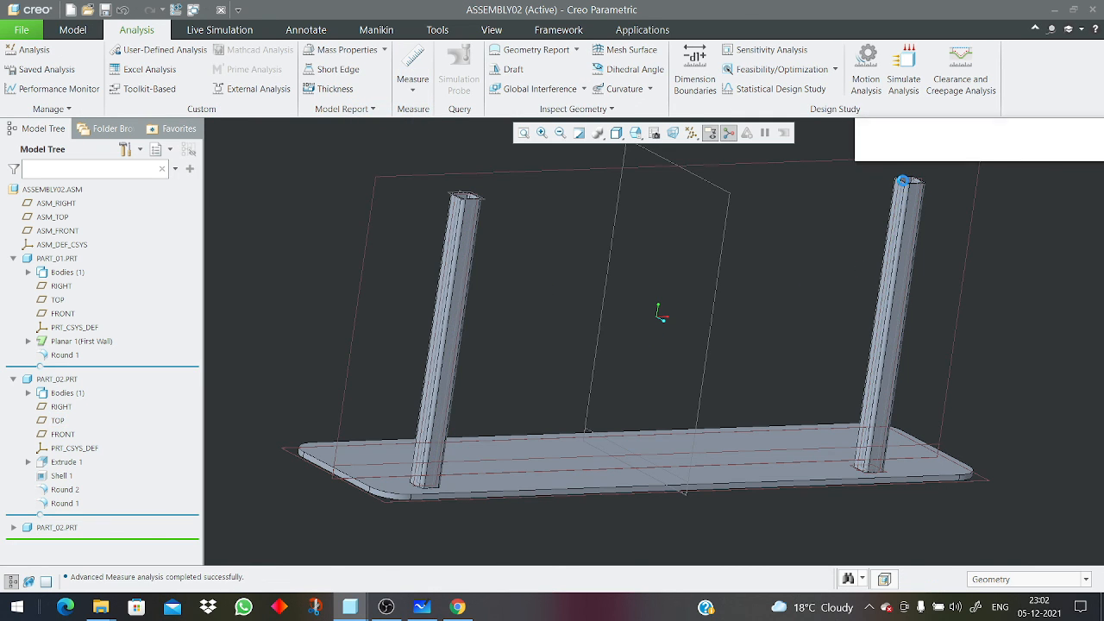
Measure the distance between the facing inner side faces of the two tubes and close the measurement.
scroll(905, 186, "up", 3)
scroll(903, 194, "up", 3)
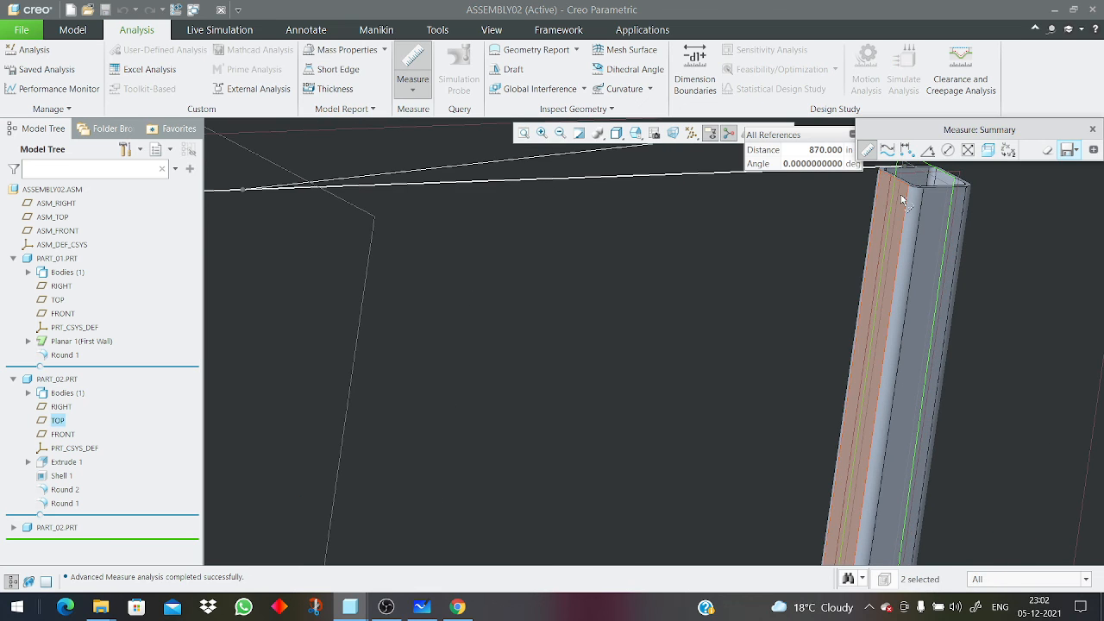
left_click(901, 200)
scroll(517, 394, "down", 5)
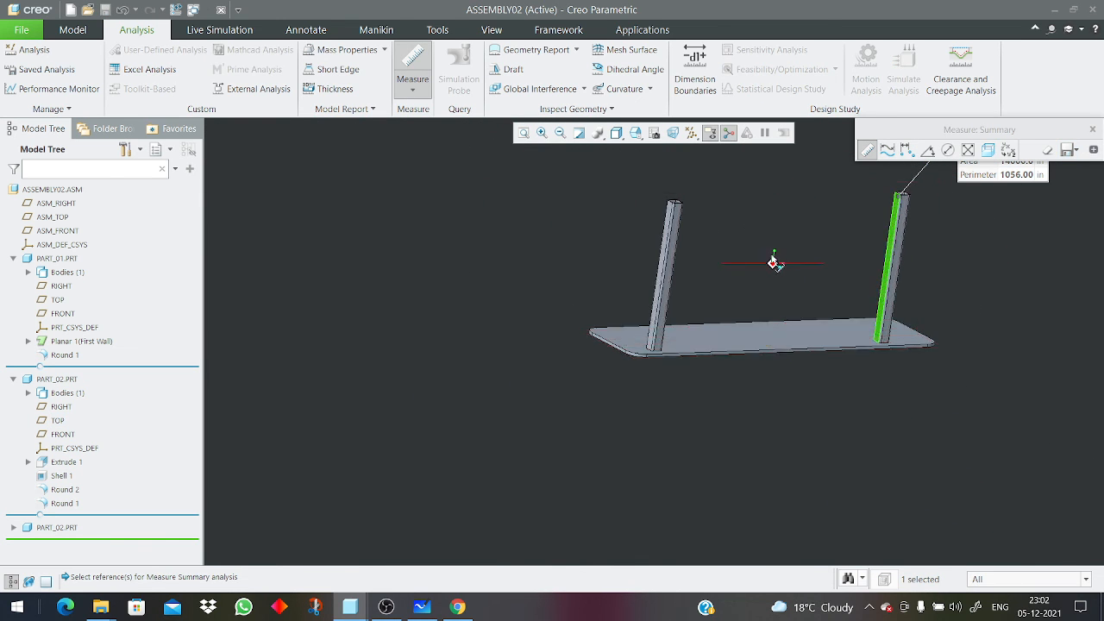
scroll(670, 216, "up", 5)
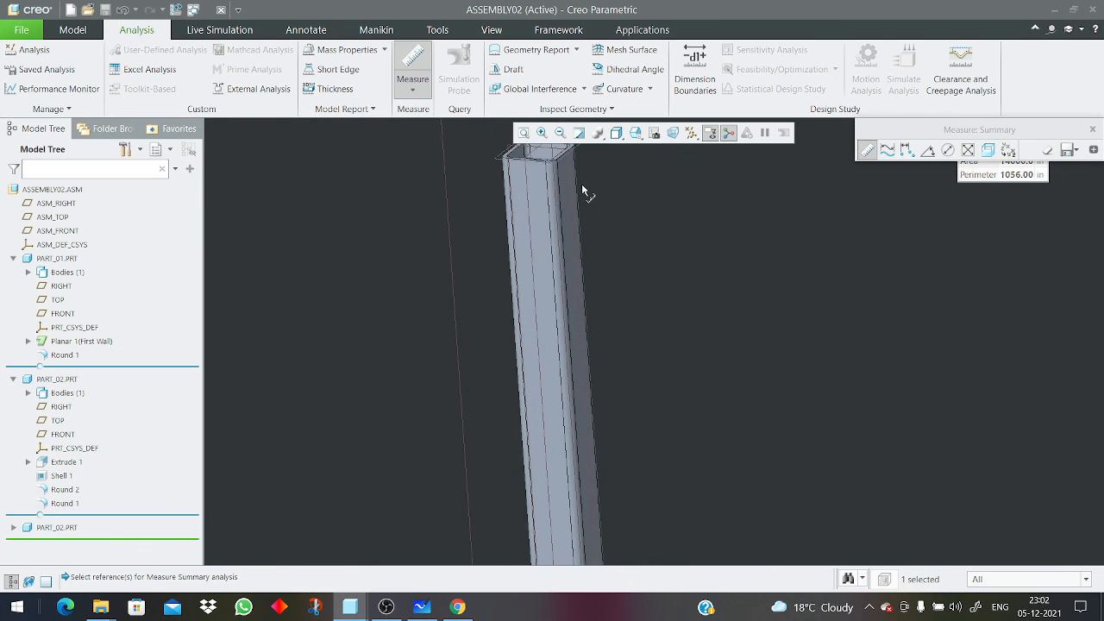
left_click(568, 194)
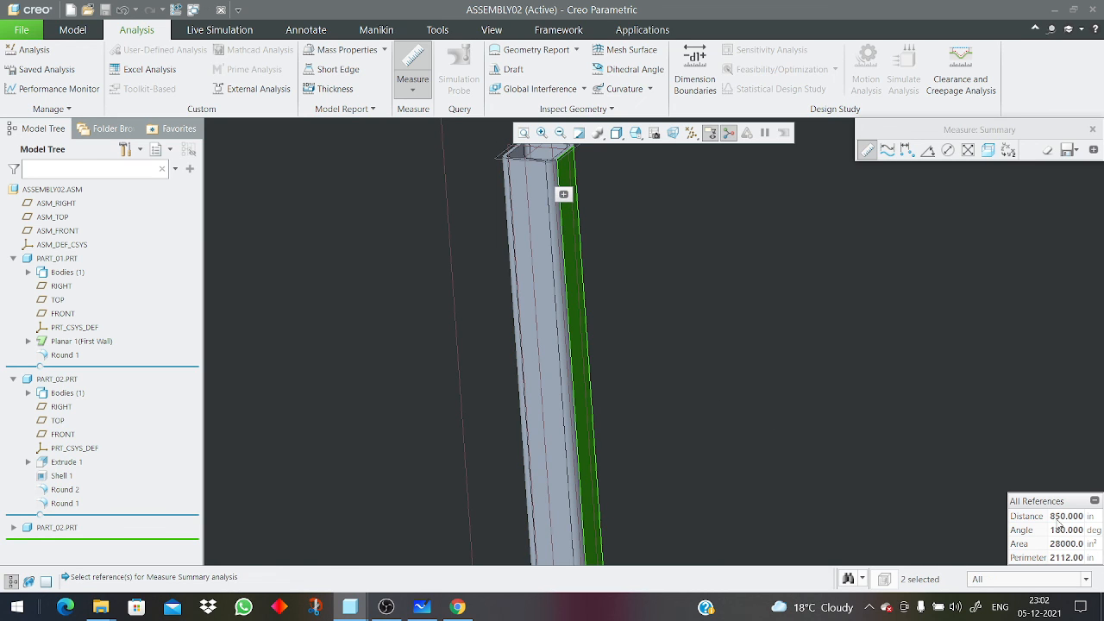
scroll(521, 243, "down", 5)
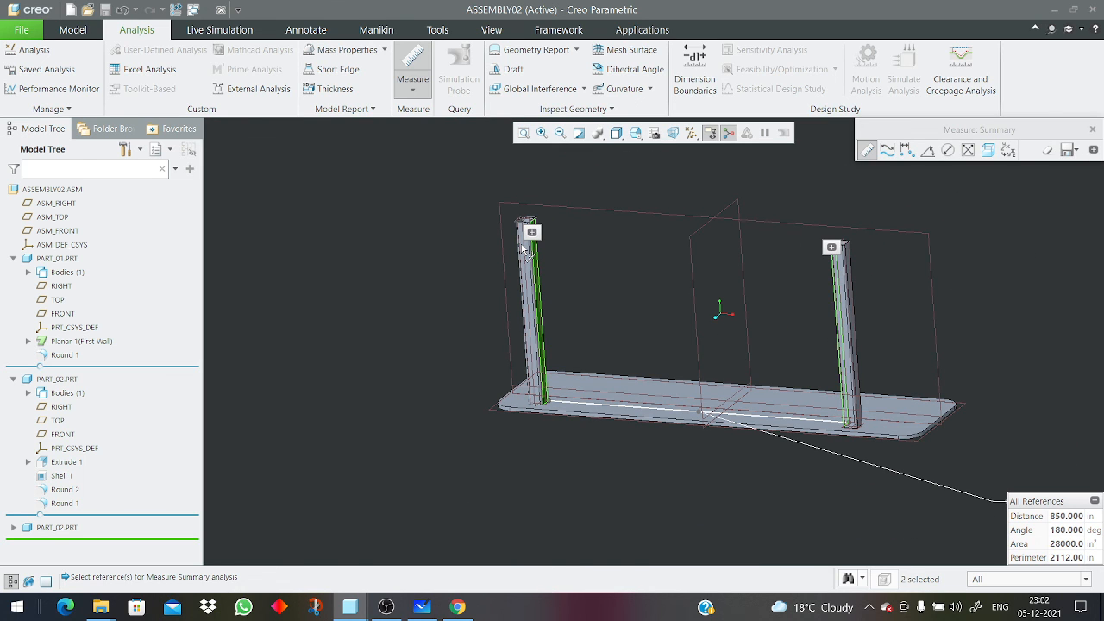
key("Escape")
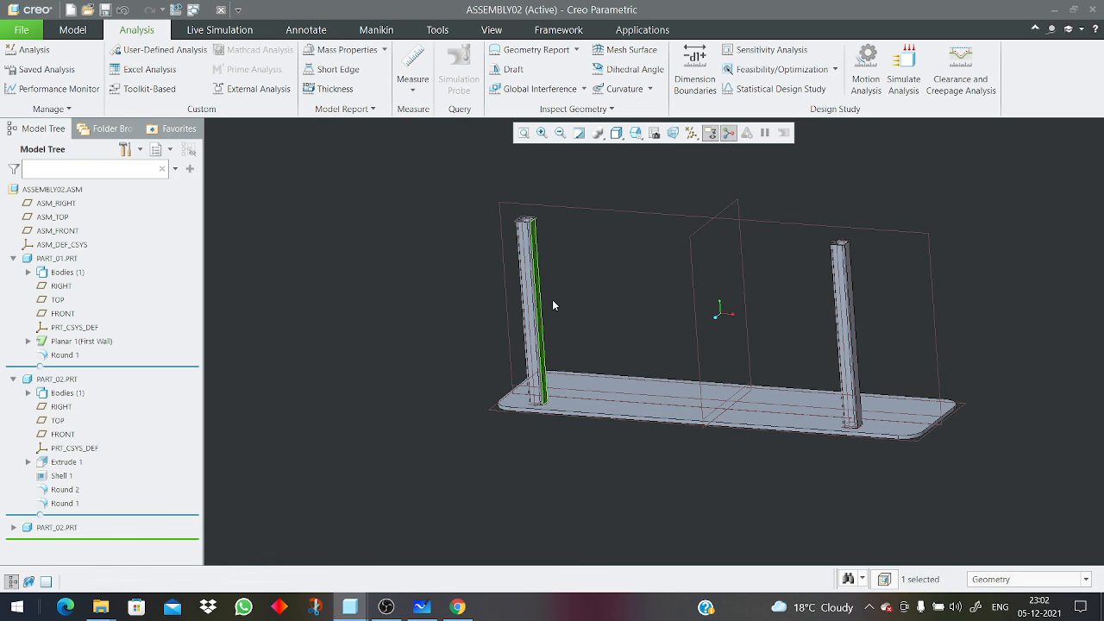
Highlight the ASM_RIGHT plane together with a side face of each tube to examine their positions, and clear the selection.
scroll(552, 299, "down", 3)
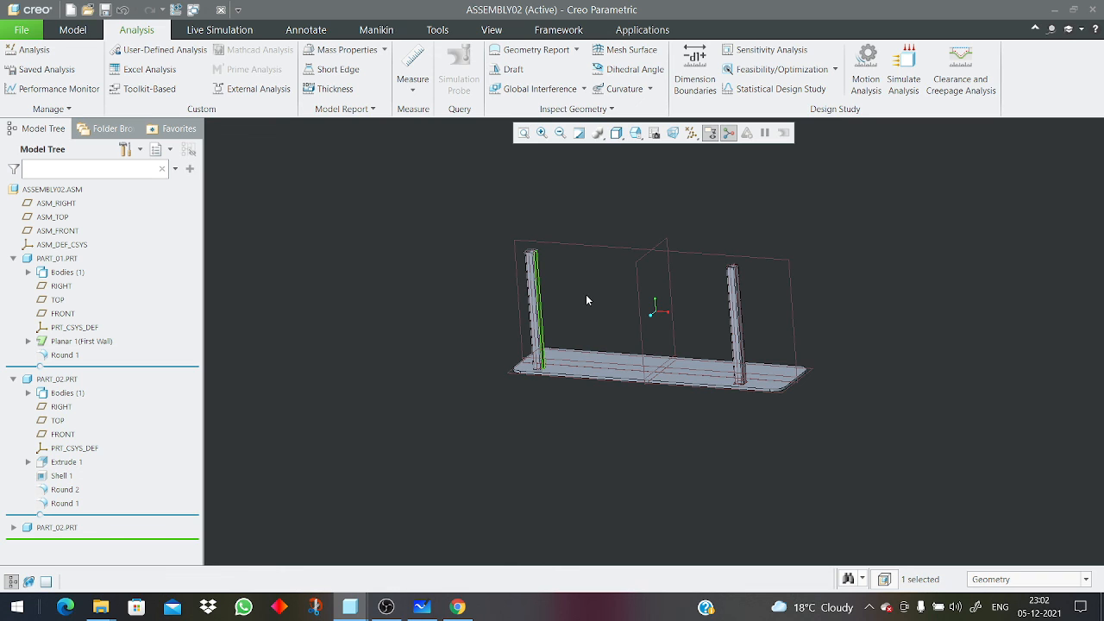
scroll(585, 299, "up", 3)
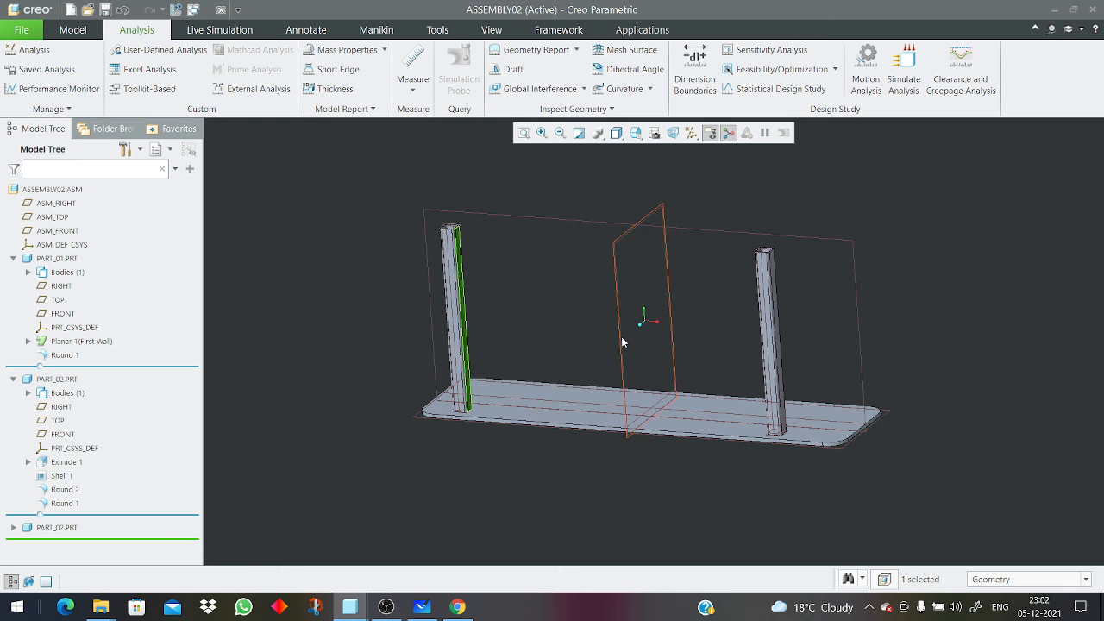
left_click(832, 412, "ctrl")
scroll(776, 405, "up", 5)
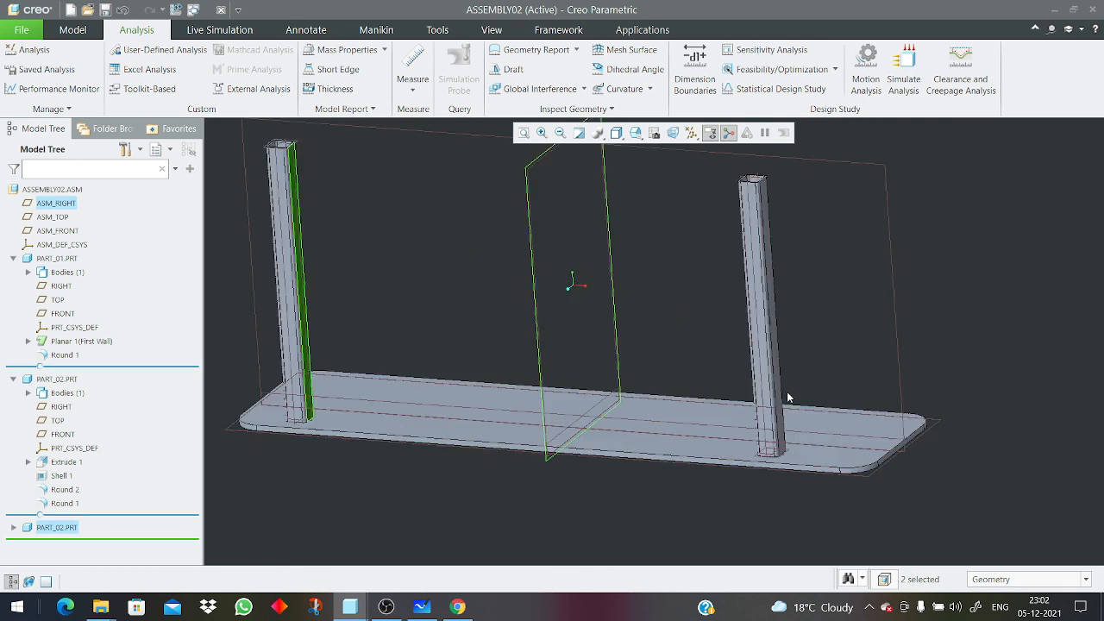
left_click(738, 394, "ctrl")
scroll(739, 396, "down", 4)
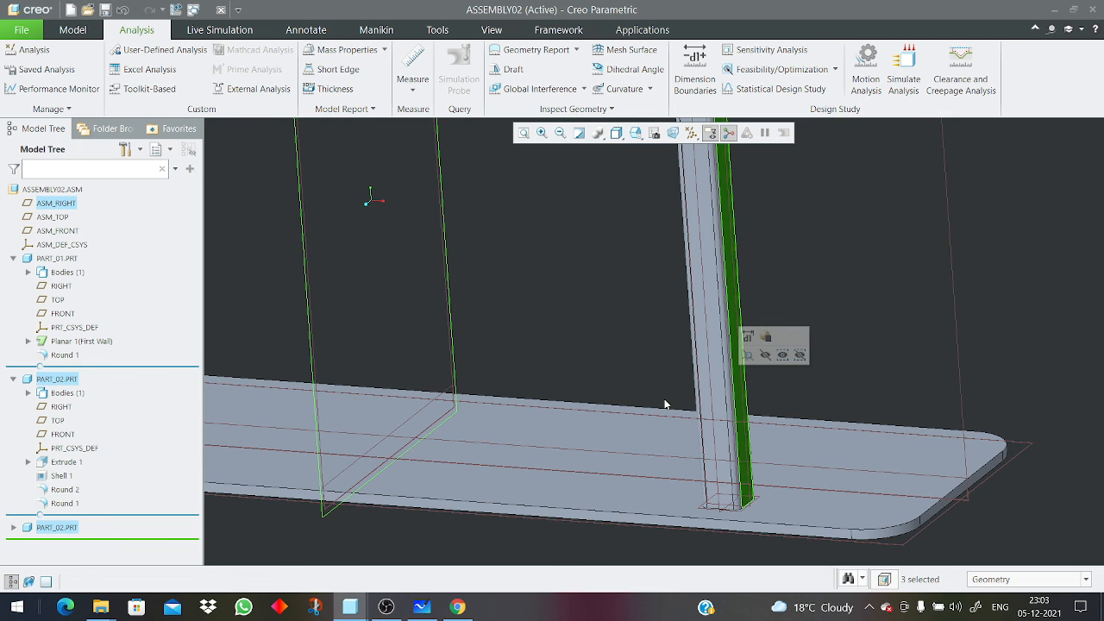
scroll(664, 403, "up", 5)
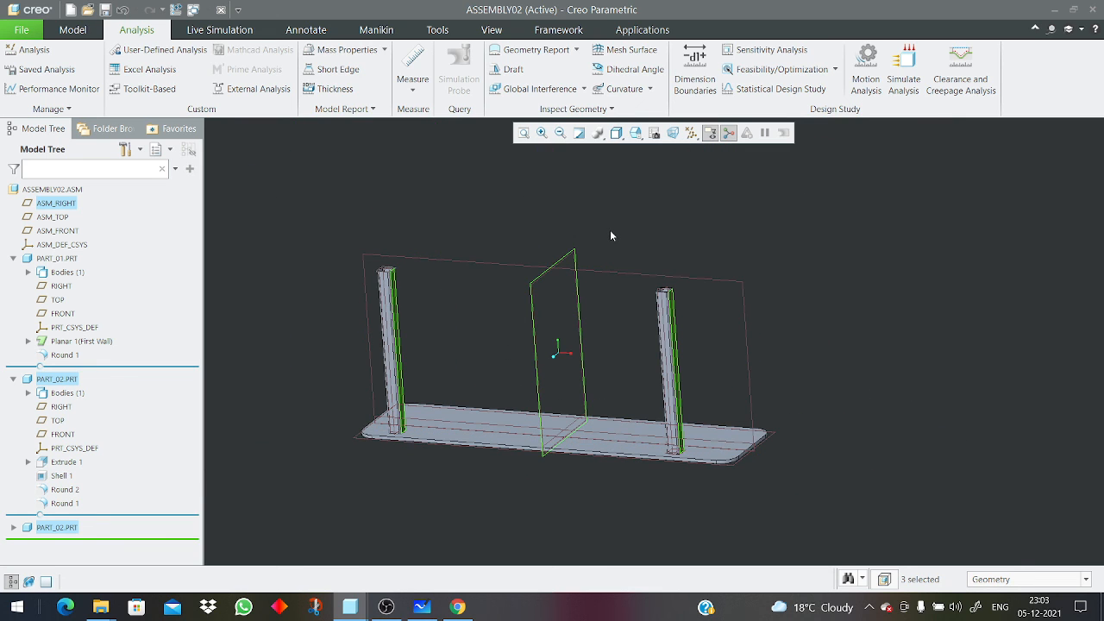
left_click(610, 236)
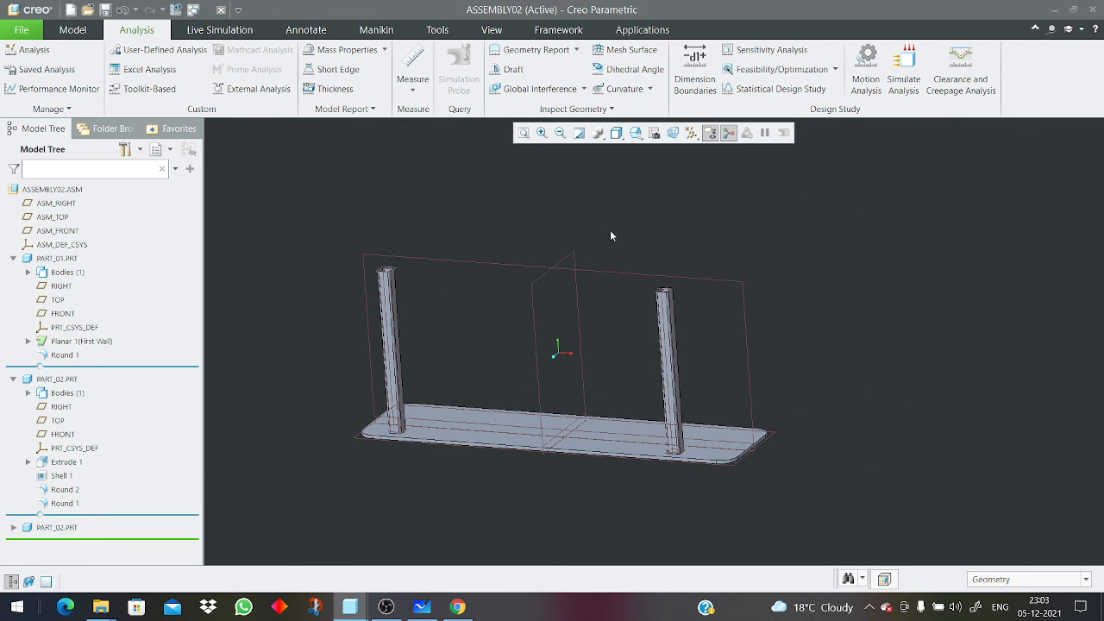